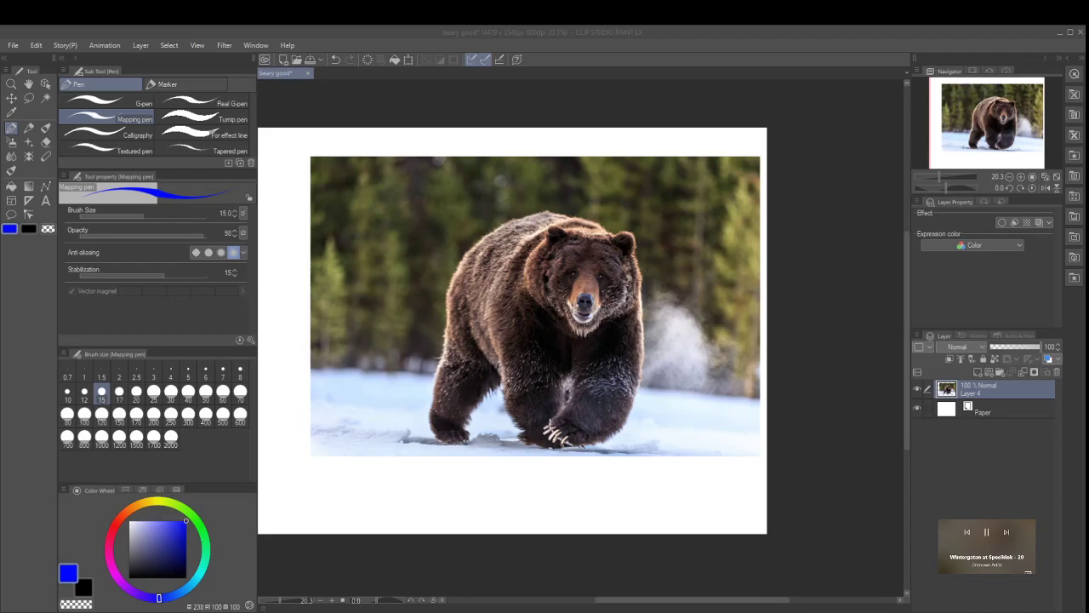
scroll(590, 300, up, 4)
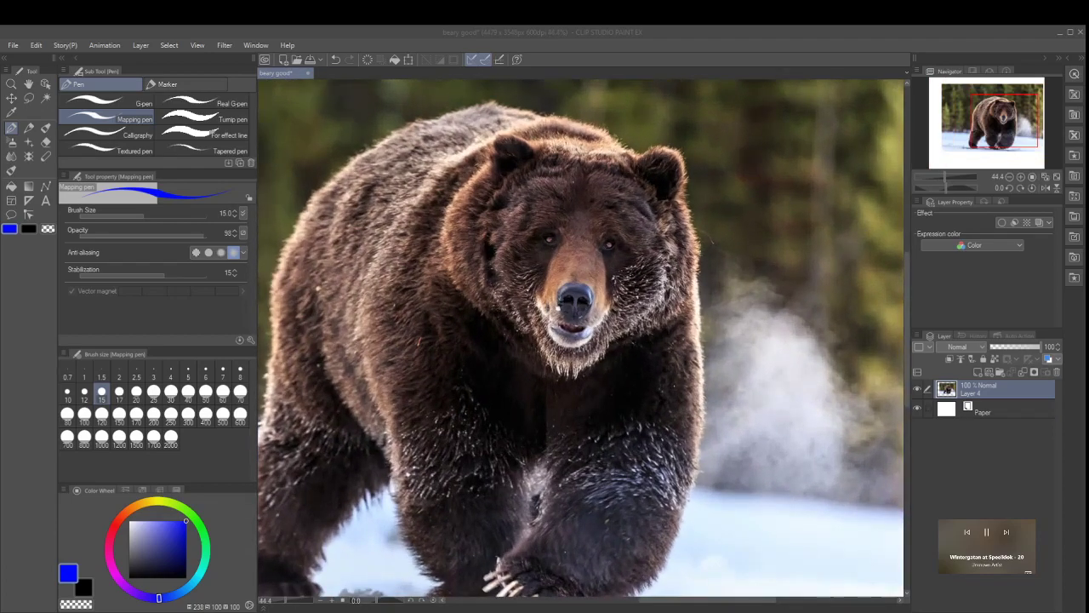
scroll(584, 340, down, 2)
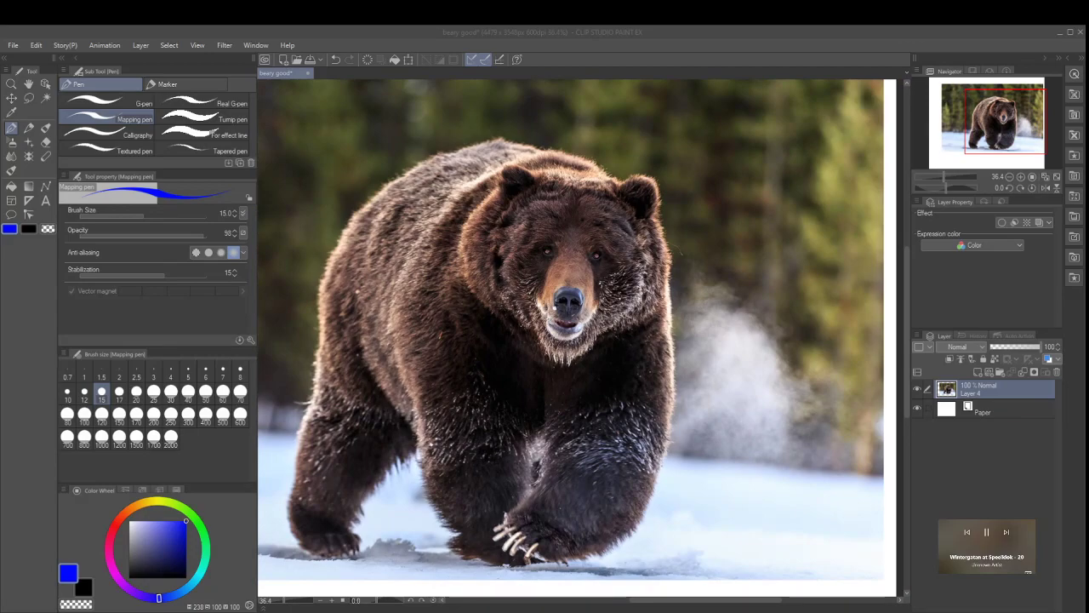
scroll(577, 338, down, 2)
drag(687, 601, 660, 602)
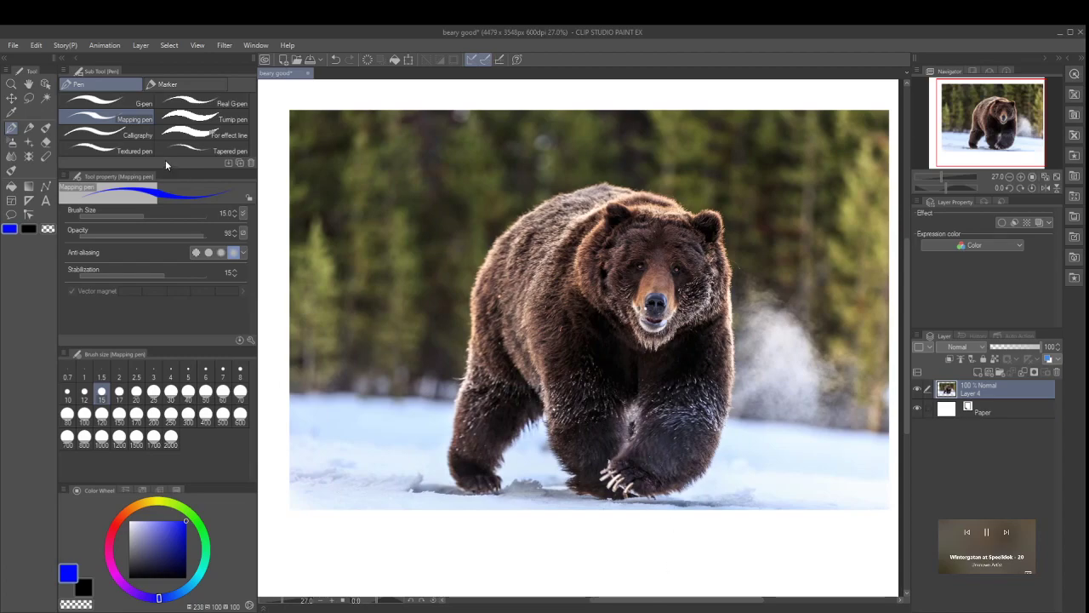
Step: Open the woodsman to bearserker sketch document and return to the beary good document
click(5, 57)
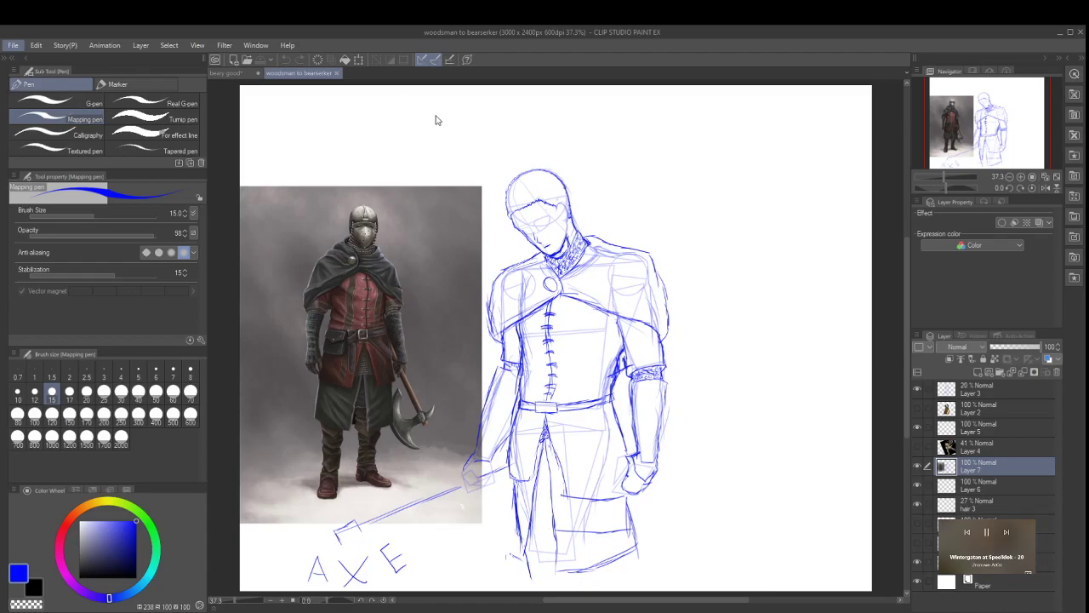
key(ctrl+Tab)
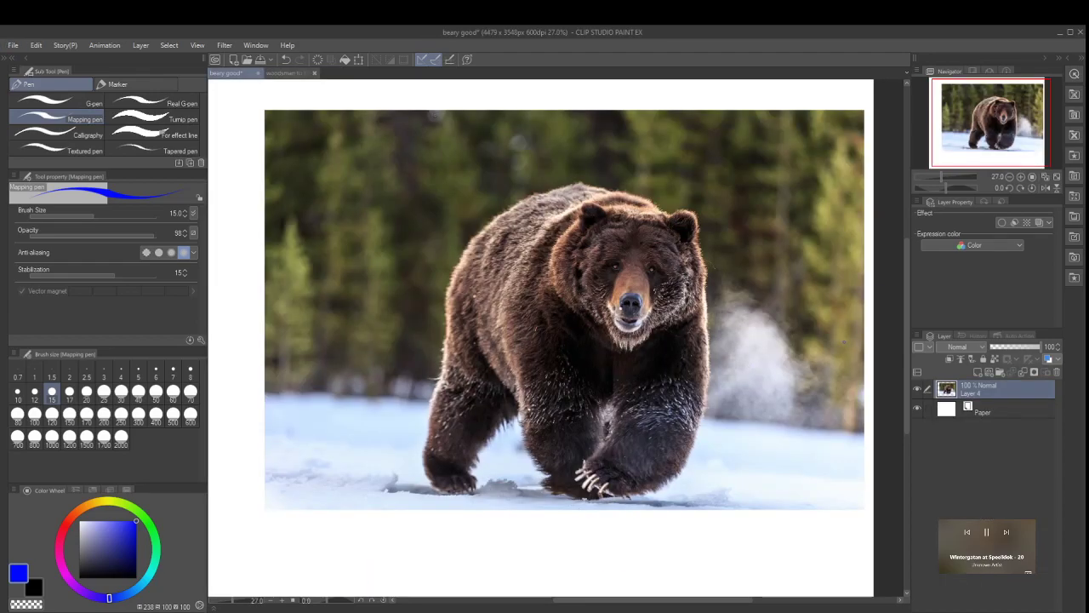
scroll(843, 328, up, 1)
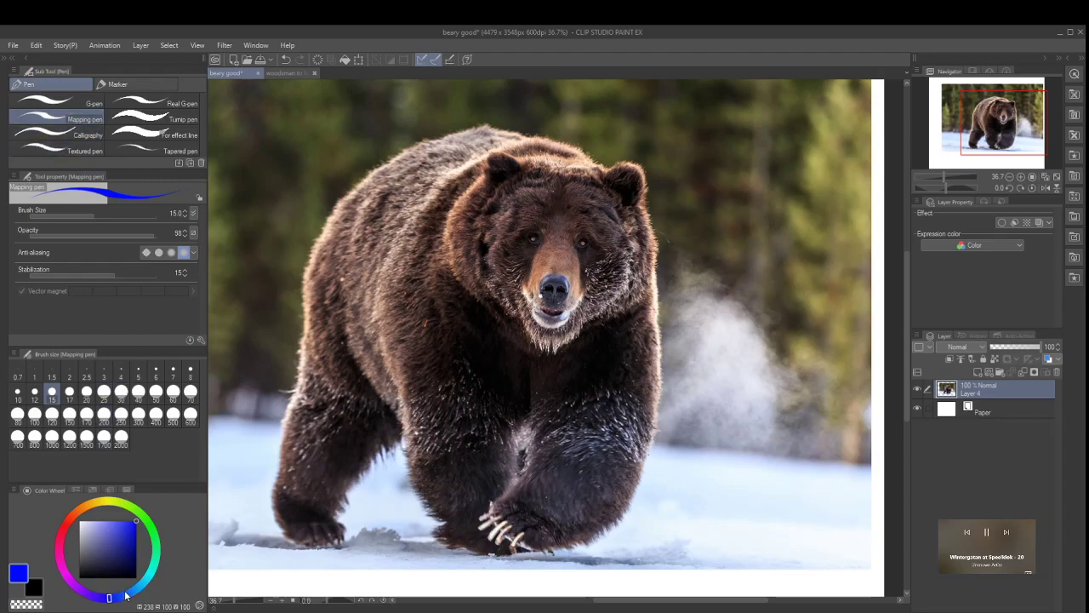
Step: Add a vector layer above the bear photo and draw a polyline triangle from the two ears to the chin
click(989, 376)
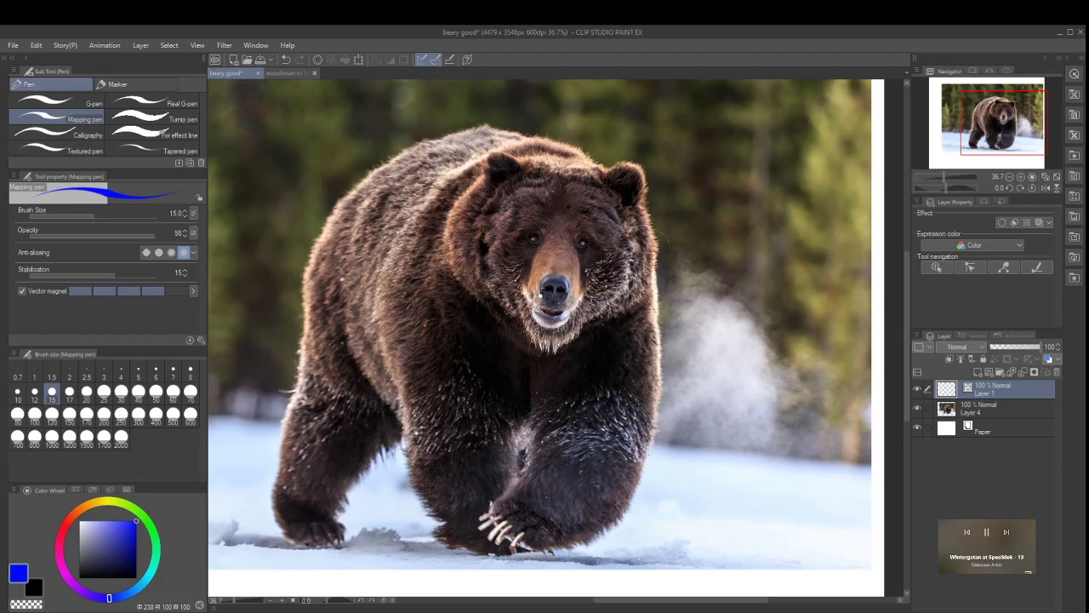
click(6, 64)
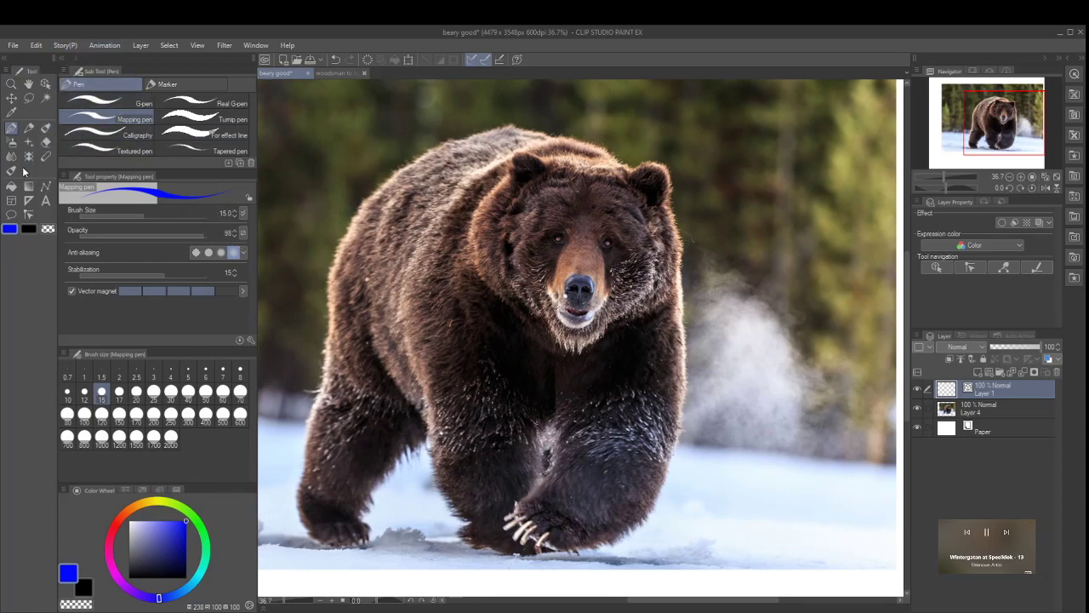
click(46, 191)
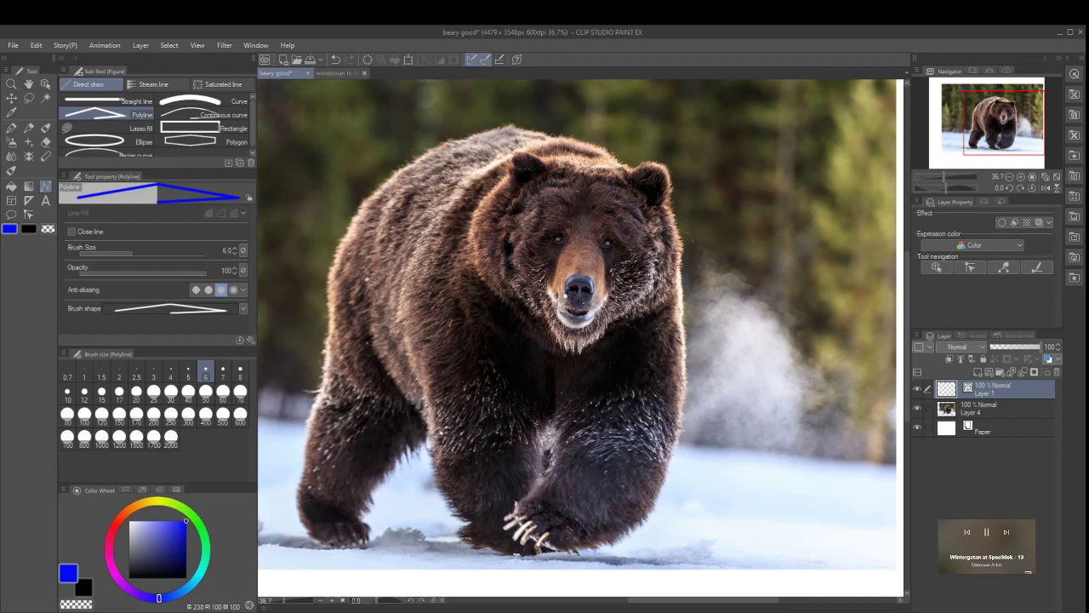
click(514, 153)
click(566, 328)
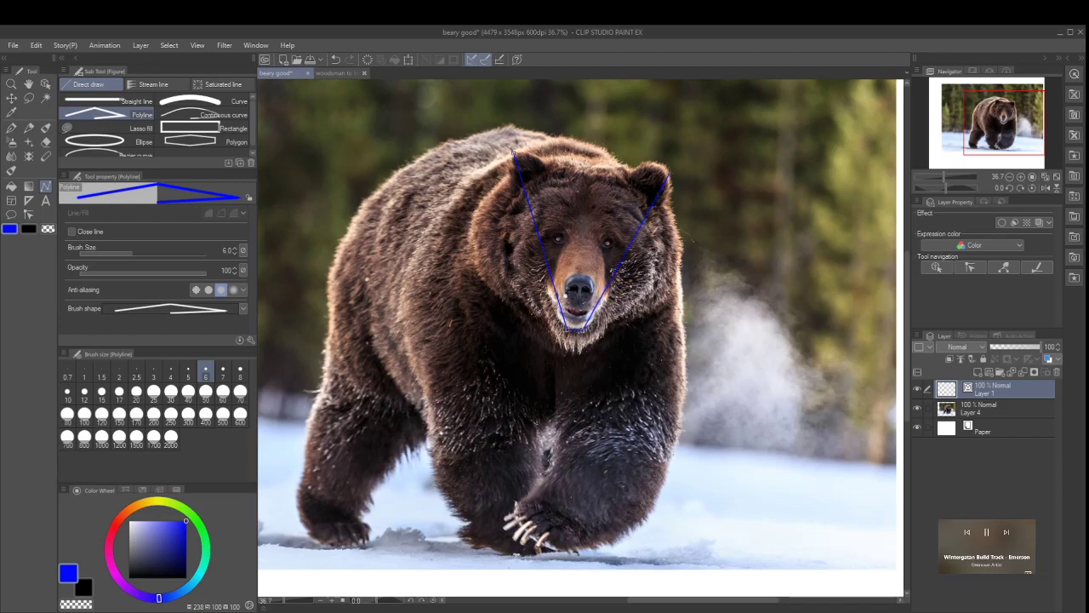
click(669, 174)
Step: Draw a circle over the bear's face with the Ellipse tool, overlapping the triangle
click(135, 142)
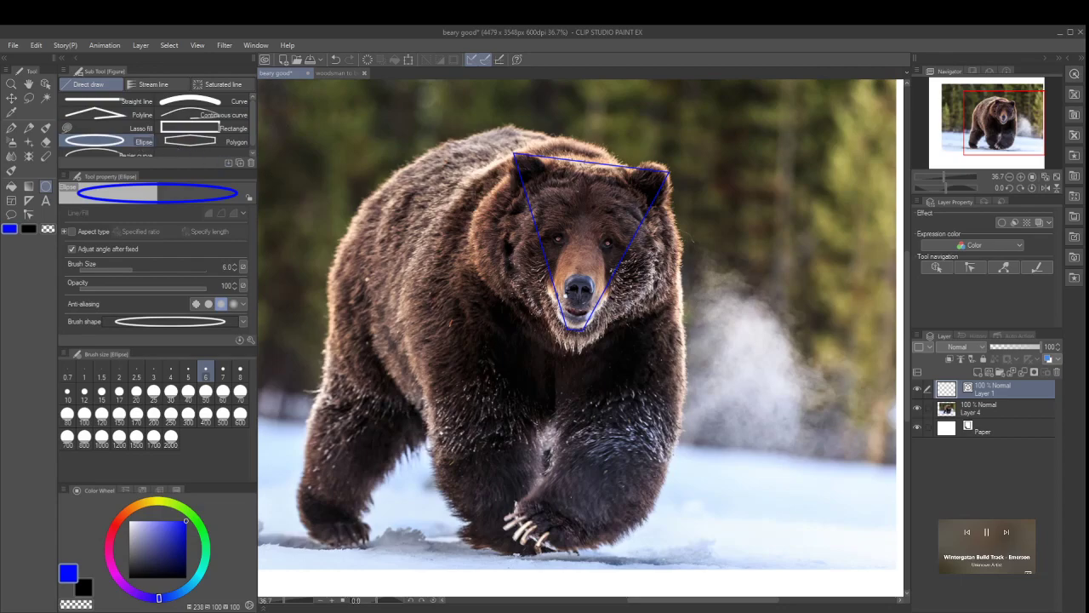
mouse_move(551, 168)
mouse_down()
mouse_move(613, 324)
mouse_move(676, 318)
mouse_up()
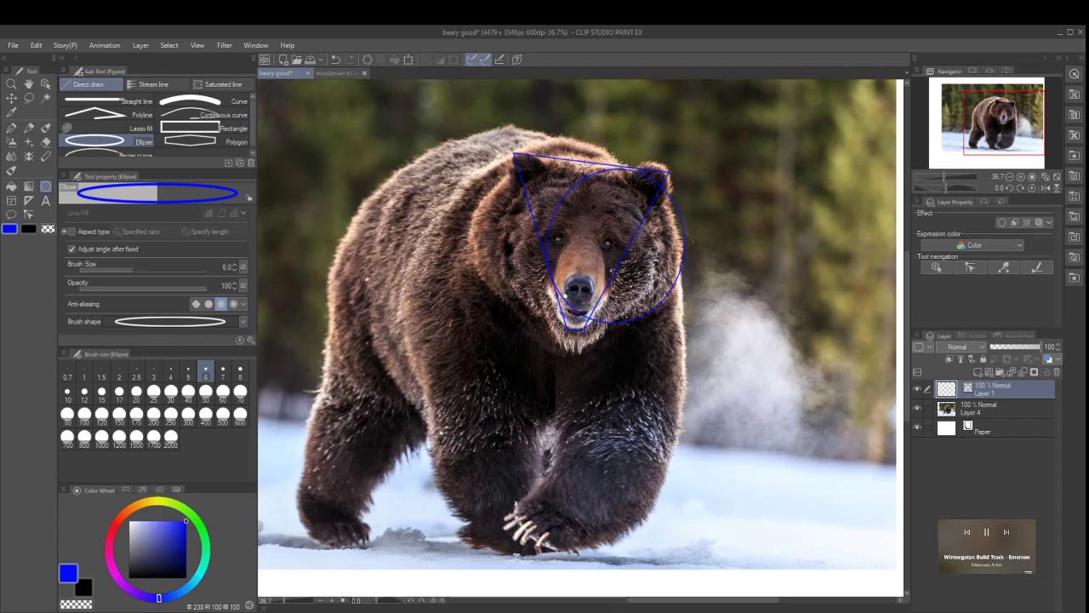
key(Escape)
drag(500, 188, 659, 342)
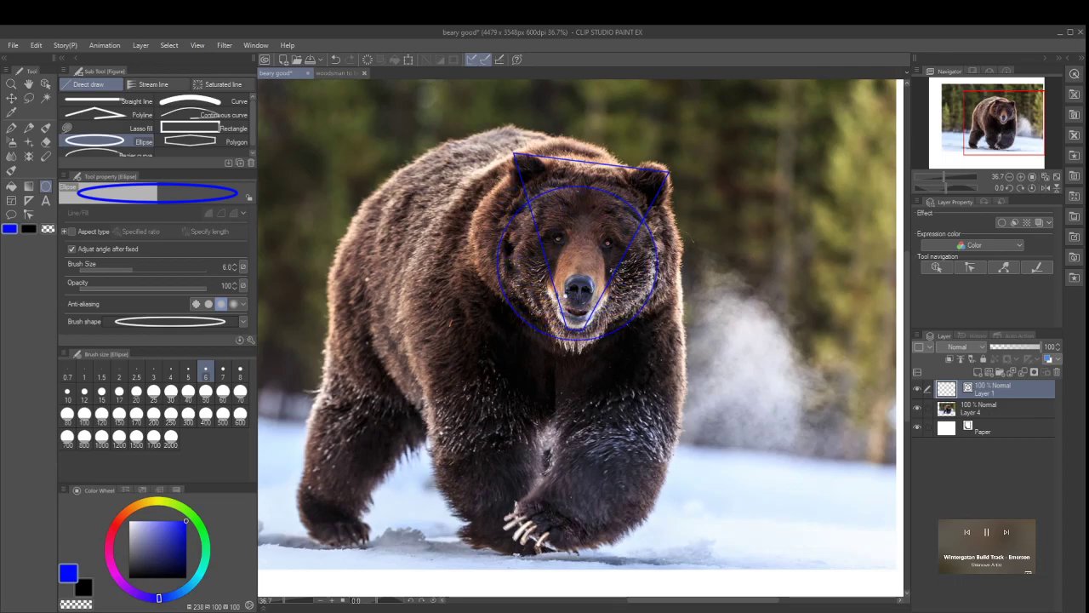
click(410, 61)
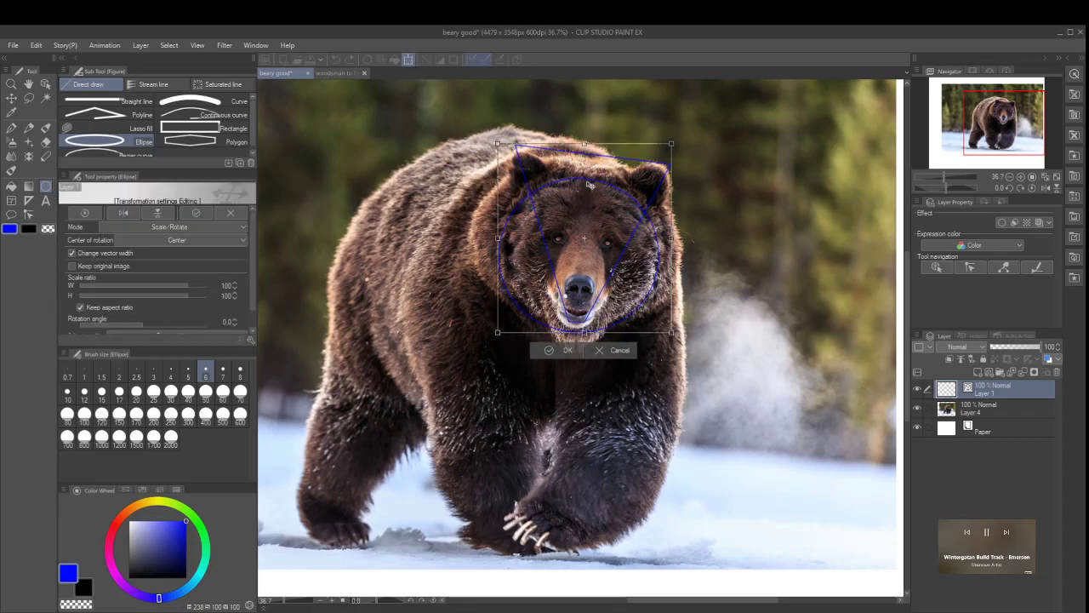
click(555, 359)
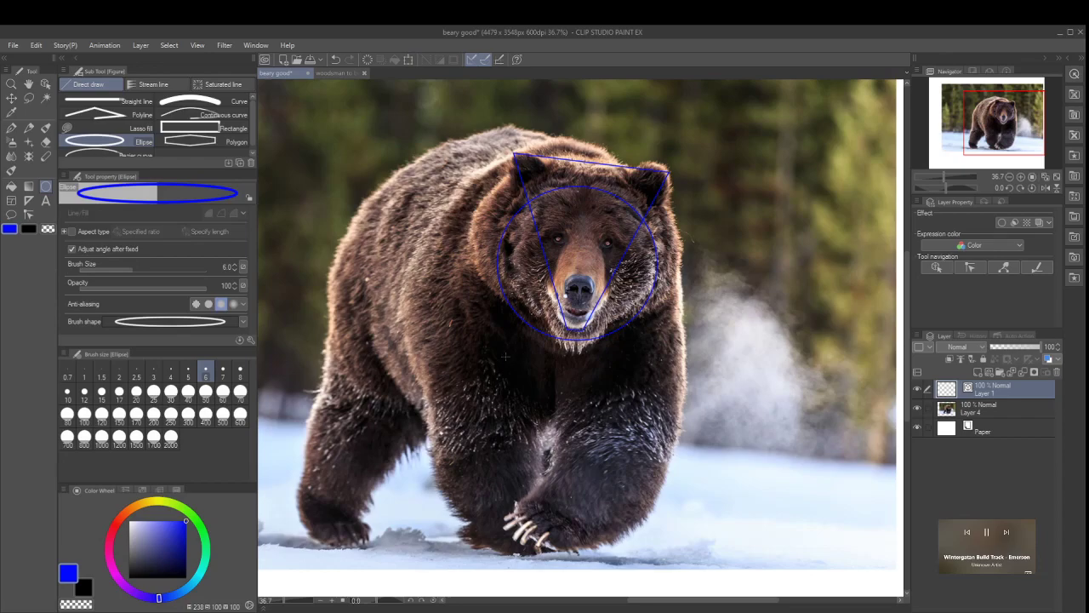
click(12, 98)
drag(523, 318, 523, 319)
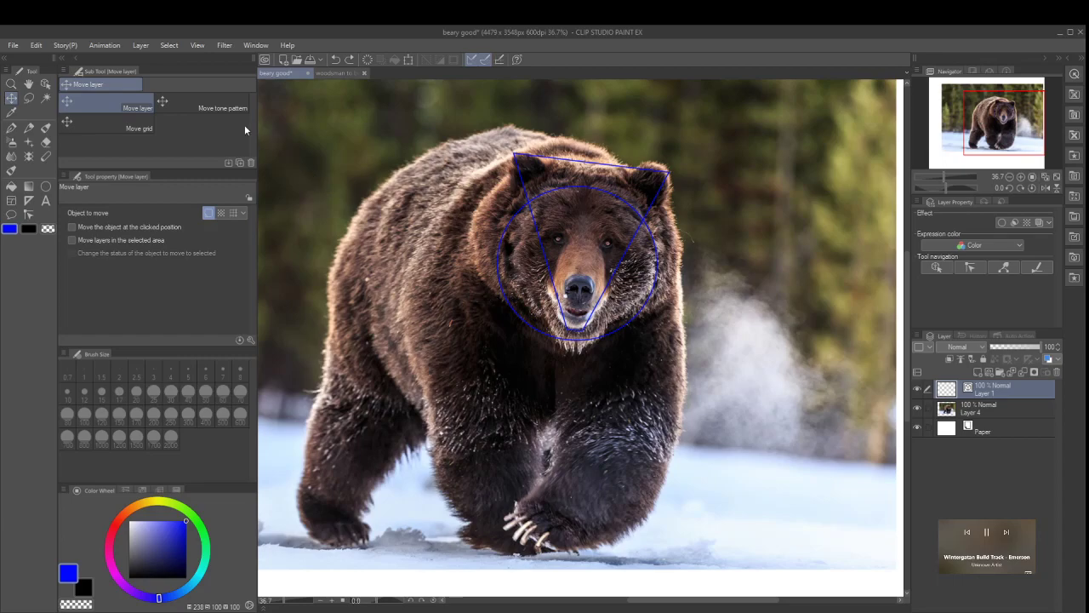
click(29, 216)
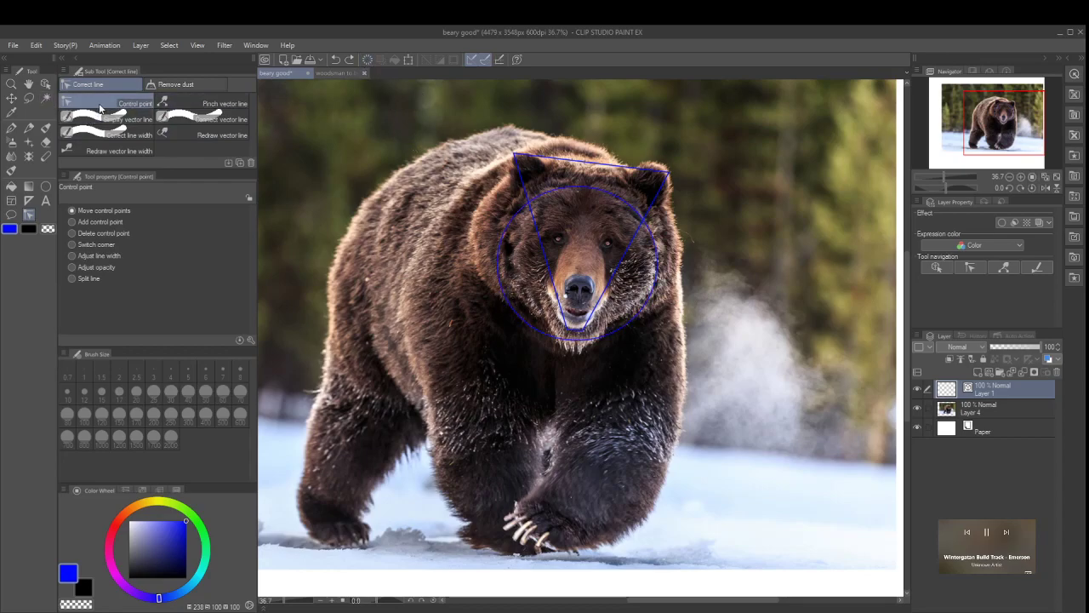
click(28, 86)
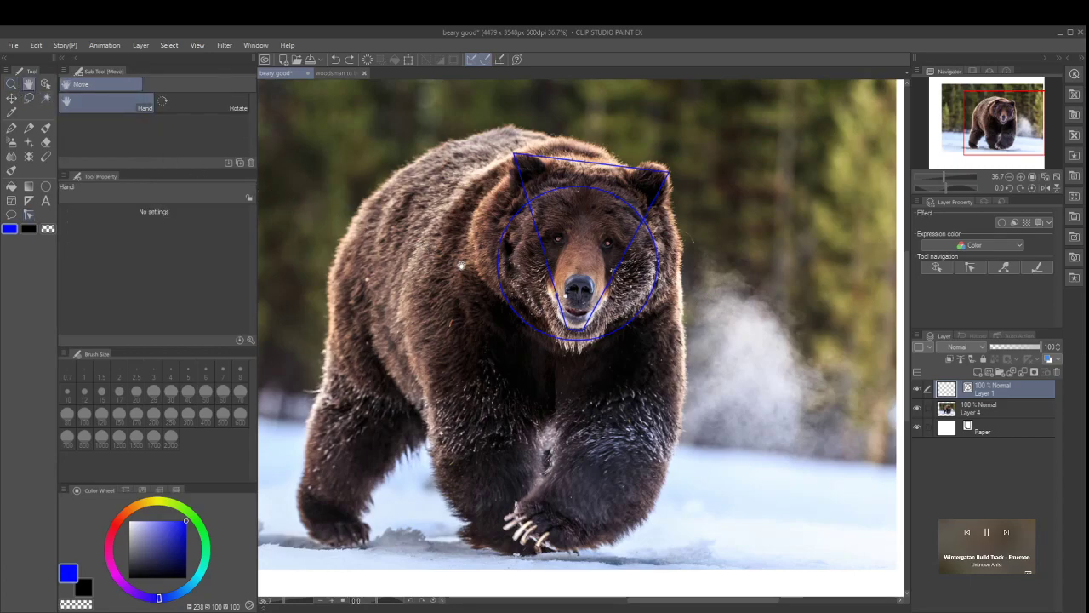
drag(495, 257, 489, 283)
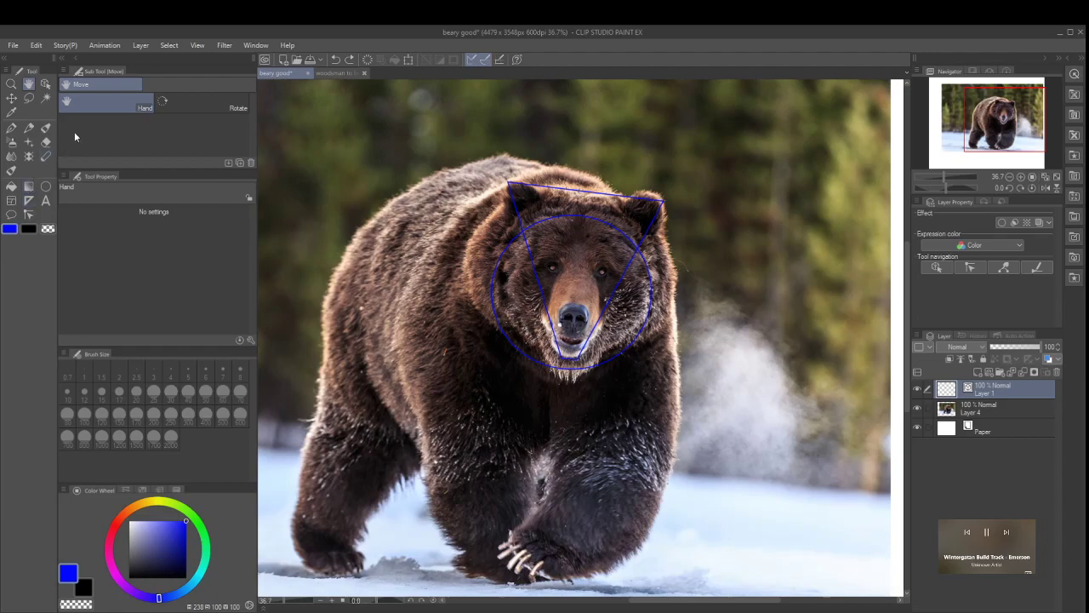
click(410, 59)
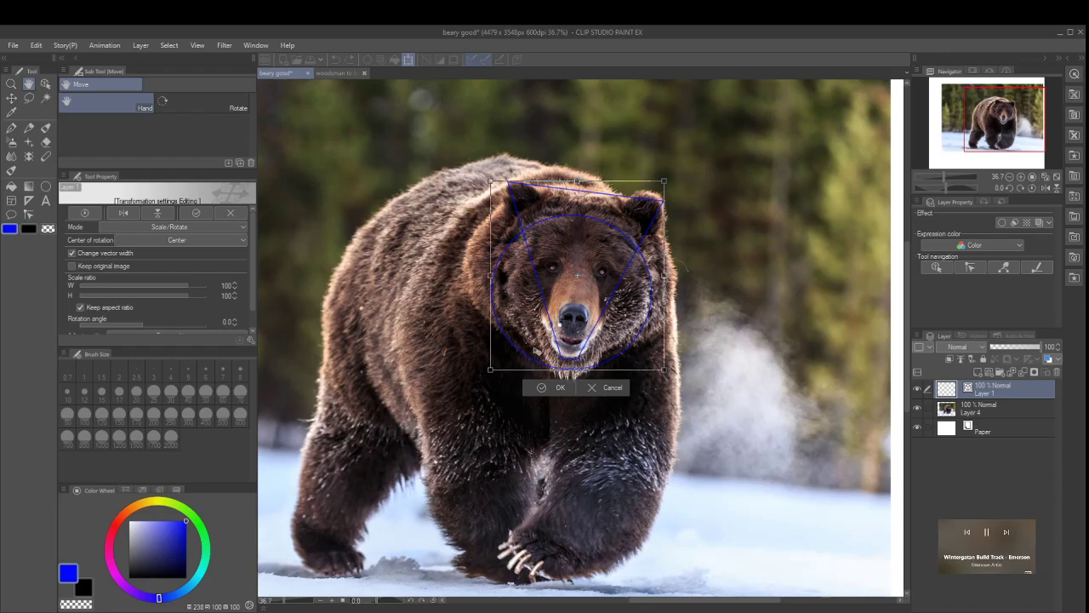
click(582, 386)
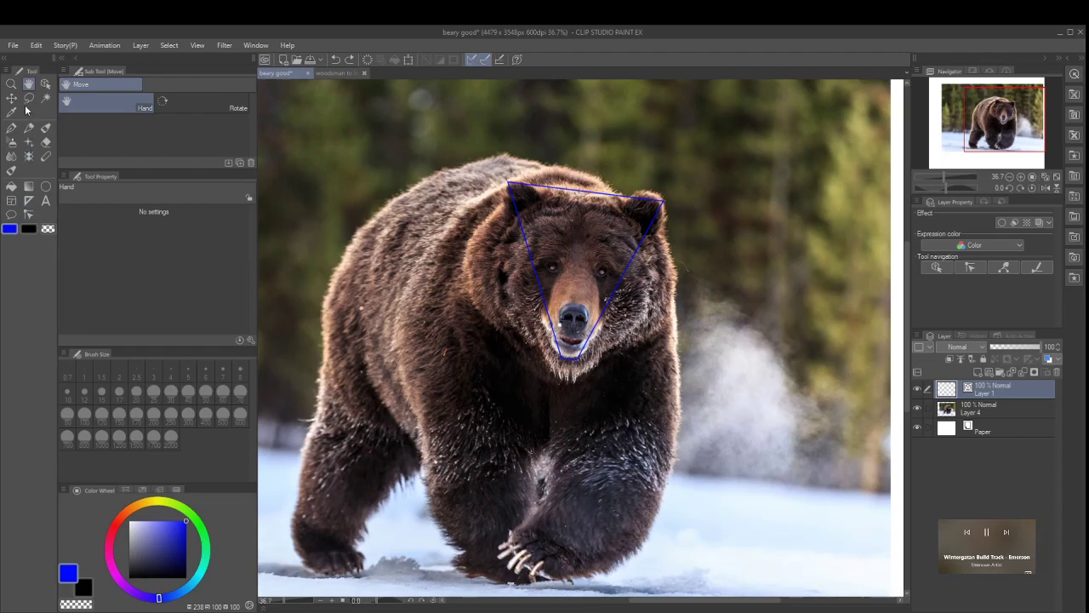
Step: Select the face circle as a vector object, move it up and narrow it slightly to fit the bear's head
click(45, 85)
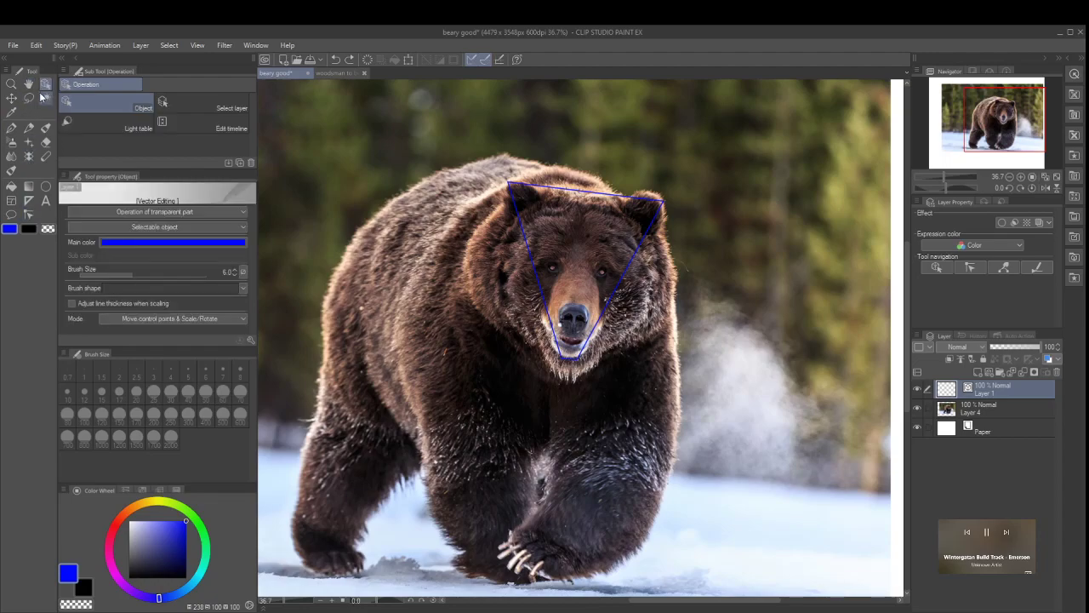
key(ctrl+z)
click(511, 339)
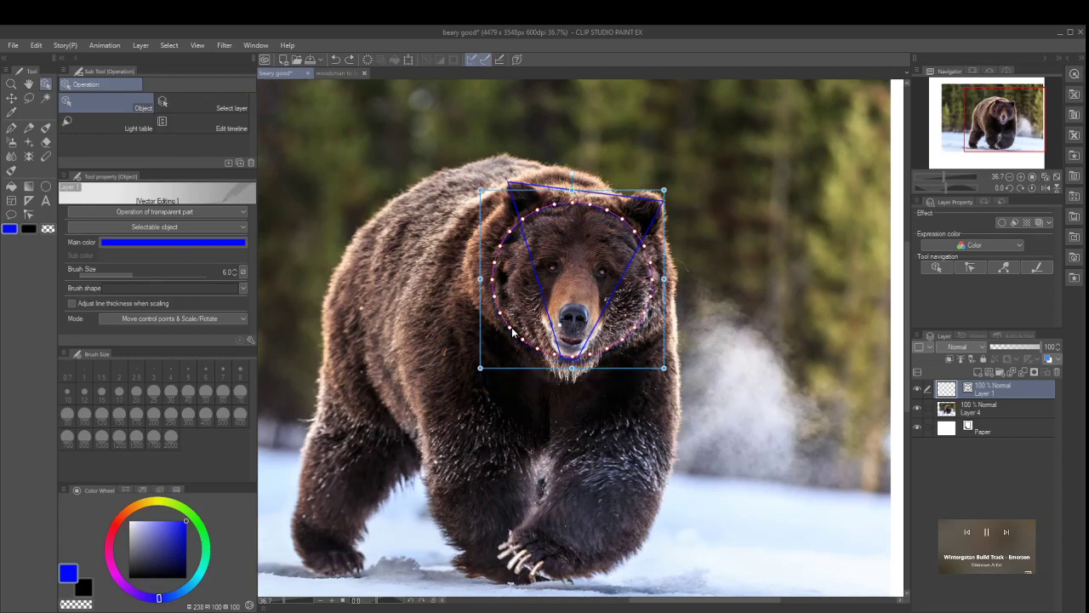
drag(512, 331, 513, 329)
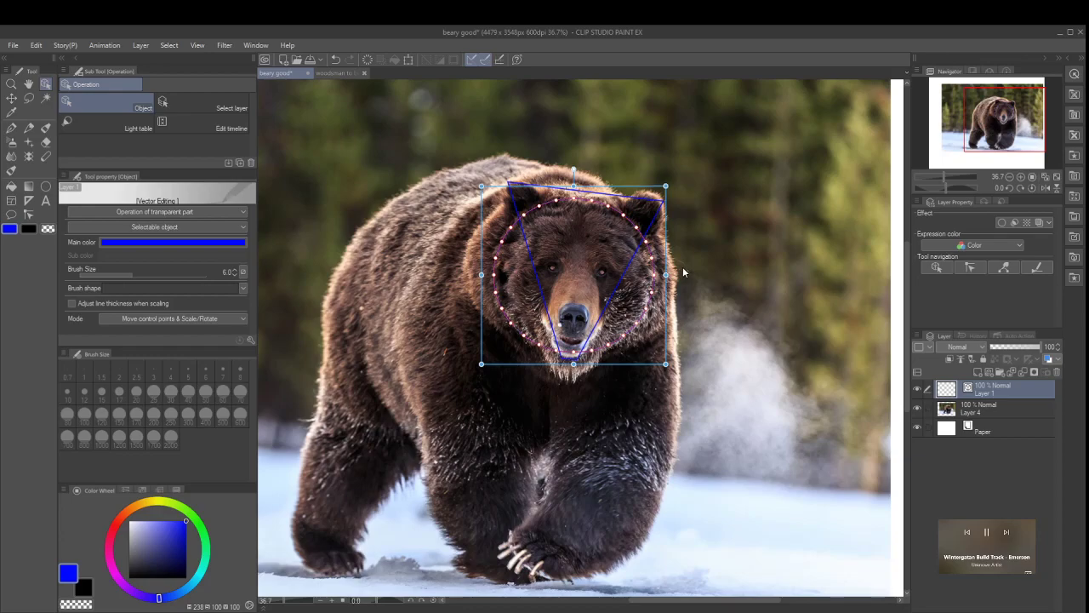
drag(662, 274, 657, 274)
click(595, 276)
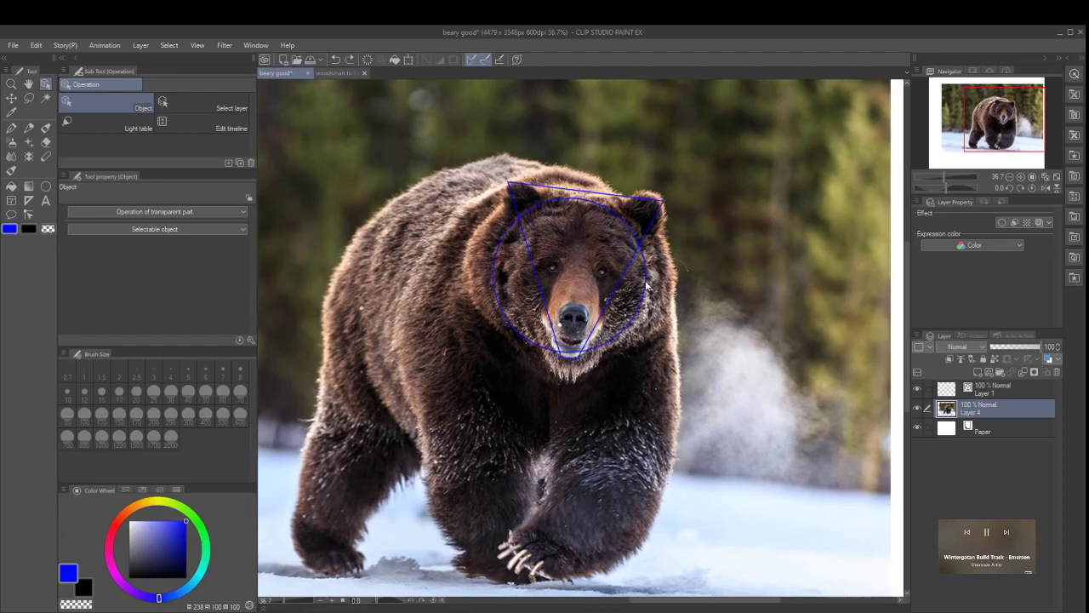
click(645, 285)
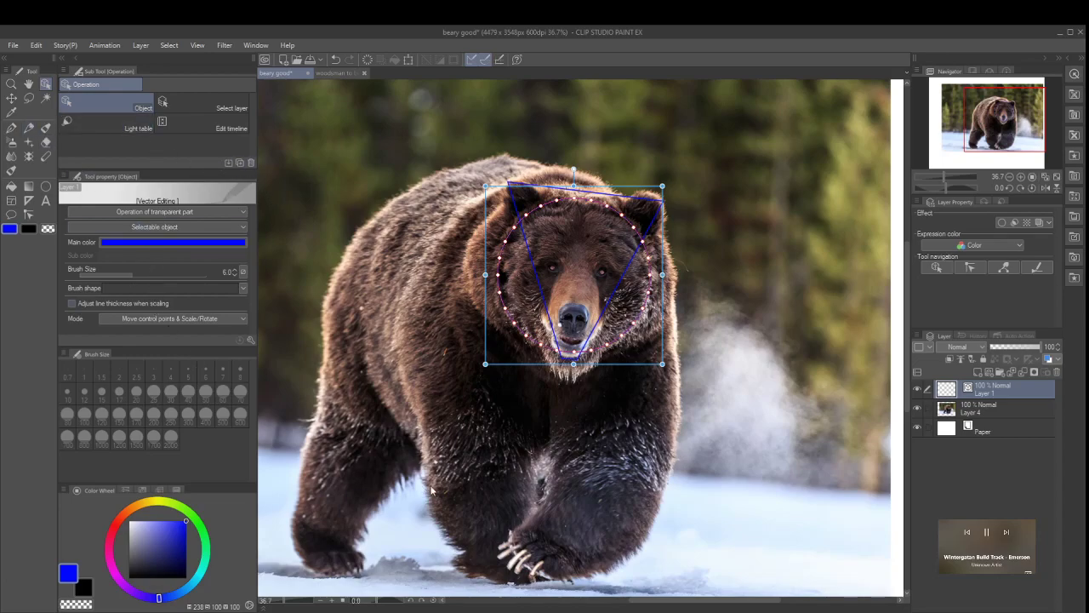
click(635, 461)
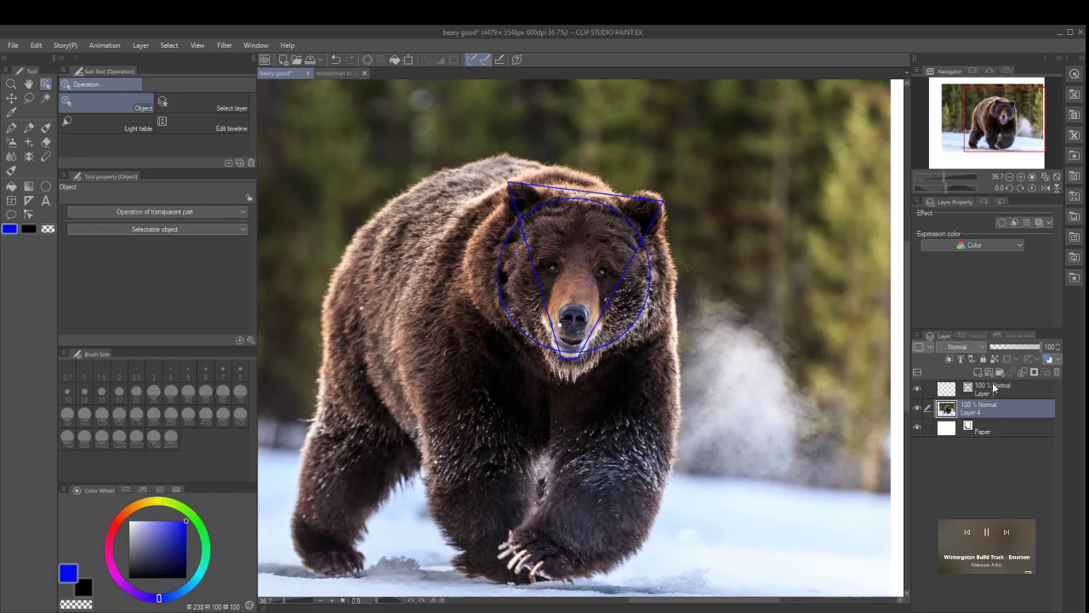
Step: On the vector layer, trace the bear's back, hind leg, front paws and chest side with the Mapping pen, plus the gap between the front legs
click(1014, 385)
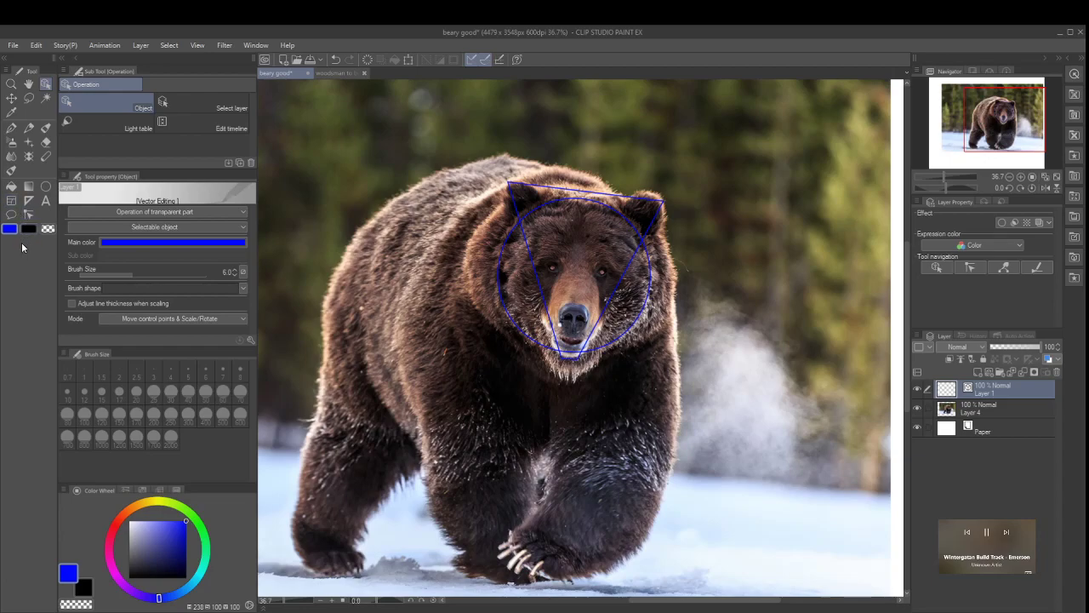
click(12, 128)
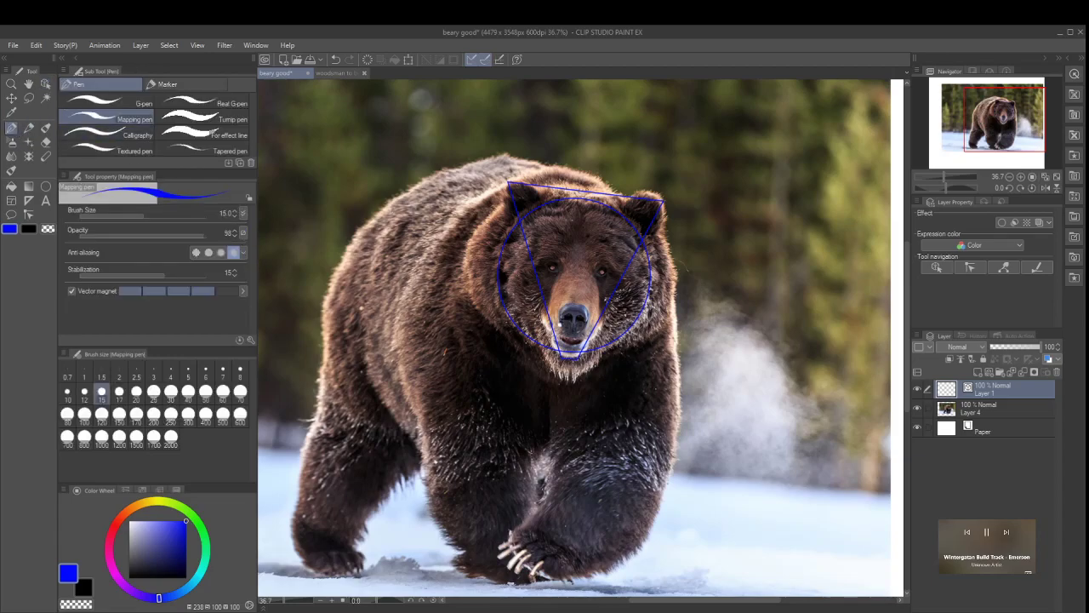
drag(599, 182, 544, 158)
mouse_move(451, 161)
mouse_down()
mouse_move(387, 212)
mouse_move(343, 286)
mouse_move(297, 493)
mouse_move(299, 558)
mouse_move(323, 580)
mouse_move(363, 582)
mouse_move(365, 551)
mouse_move(409, 475)
mouse_move(466, 561)
mouse_move(515, 587)
mouse_move(579, 582)
mouse_up()
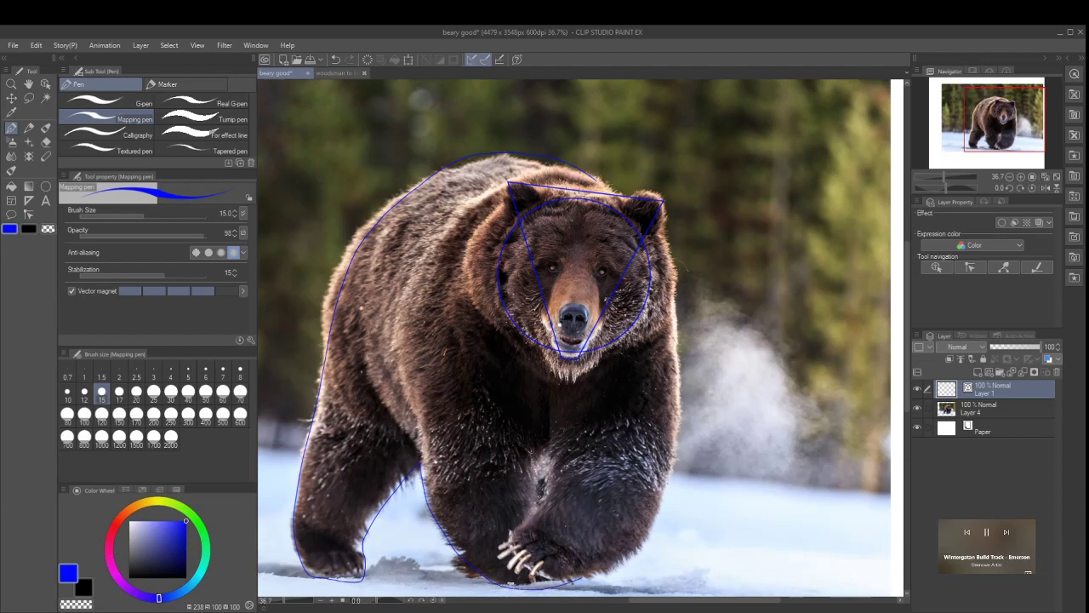
drag(550, 458, 541, 502)
mouse_move(561, 578)
mouse_down()
mouse_move(626, 551)
mouse_move(670, 483)
mouse_move(691, 391)
mouse_move(664, 206)
mouse_move(587, 170)
mouse_up()
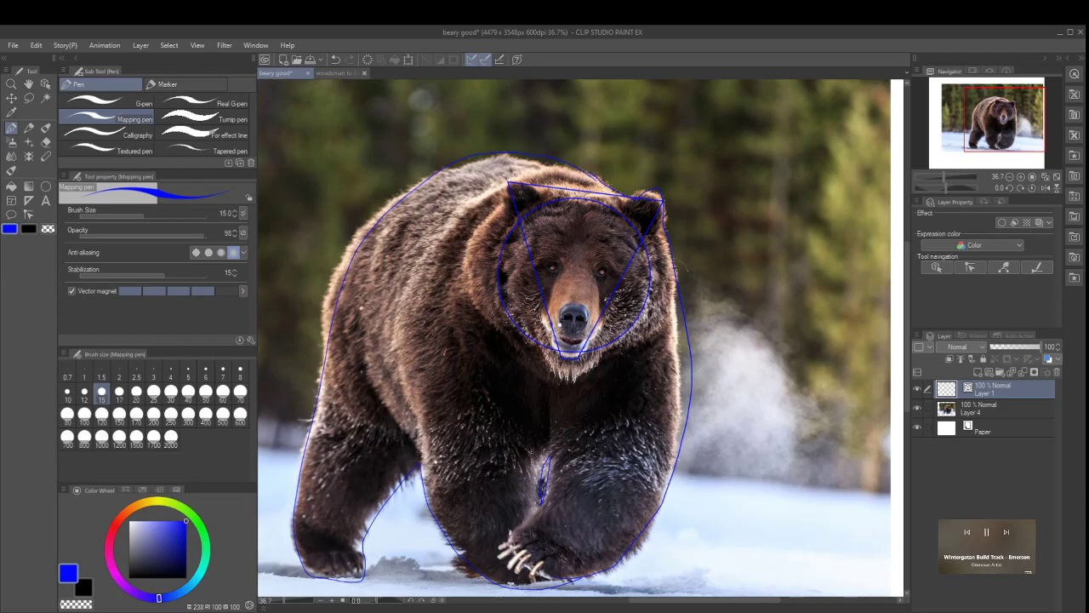
Step: Sketch the bear's neck ruff, shoulder curve, inner front leg lines and flank with the Mapping pen
drag(660, 333, 678, 303)
mouse_move(423, 476)
mouse_down()
mouse_move(415, 371)
mouse_move(458, 214)
mouse_move(526, 172)
mouse_move(565, 168)
mouse_up()
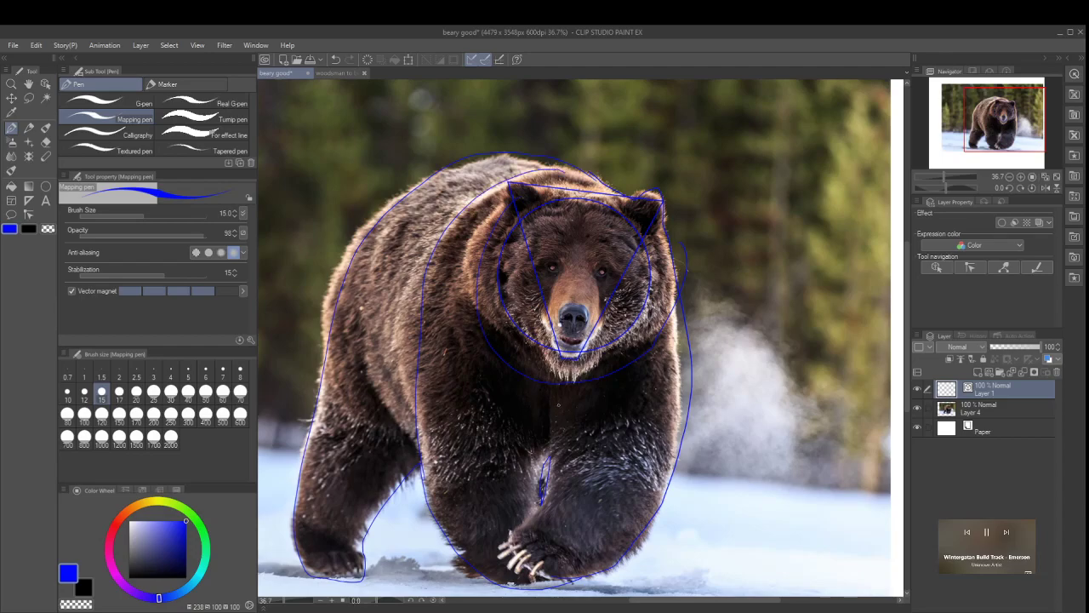
mouse_move(551, 434)
mouse_down()
mouse_move(545, 493)
mouse_move(514, 539)
mouse_move(515, 574)
mouse_up()
drag(513, 413, 534, 514)
mouse_move(399, 422)
mouse_down()
mouse_move(375, 343)
mouse_move(383, 223)
mouse_move(426, 180)
mouse_up()
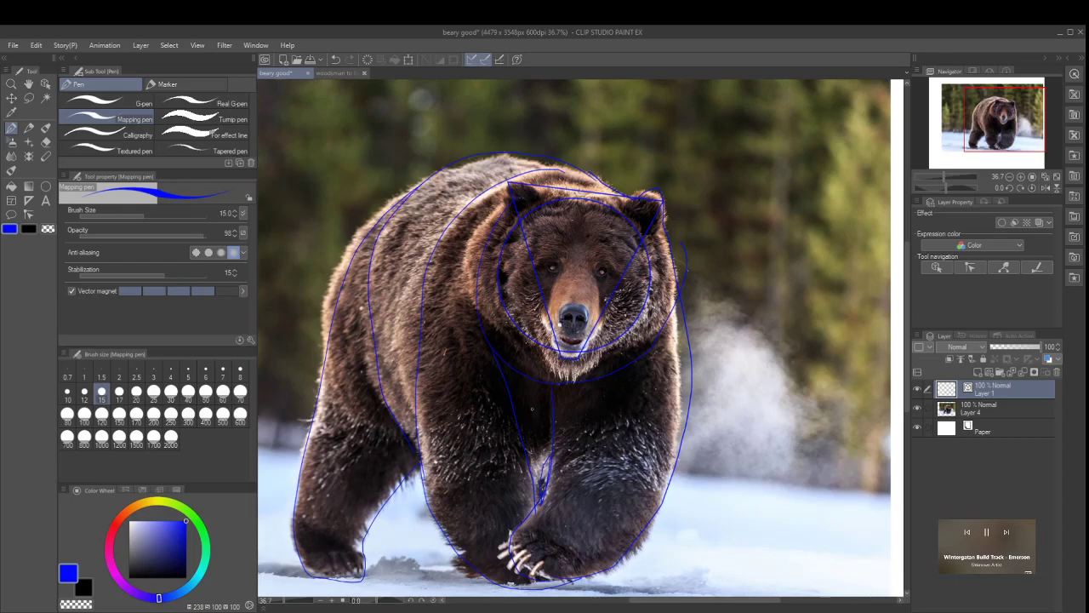
Step: Hide the bear photo layer to check the sketch on its own, and show the photo again
click(917, 409)
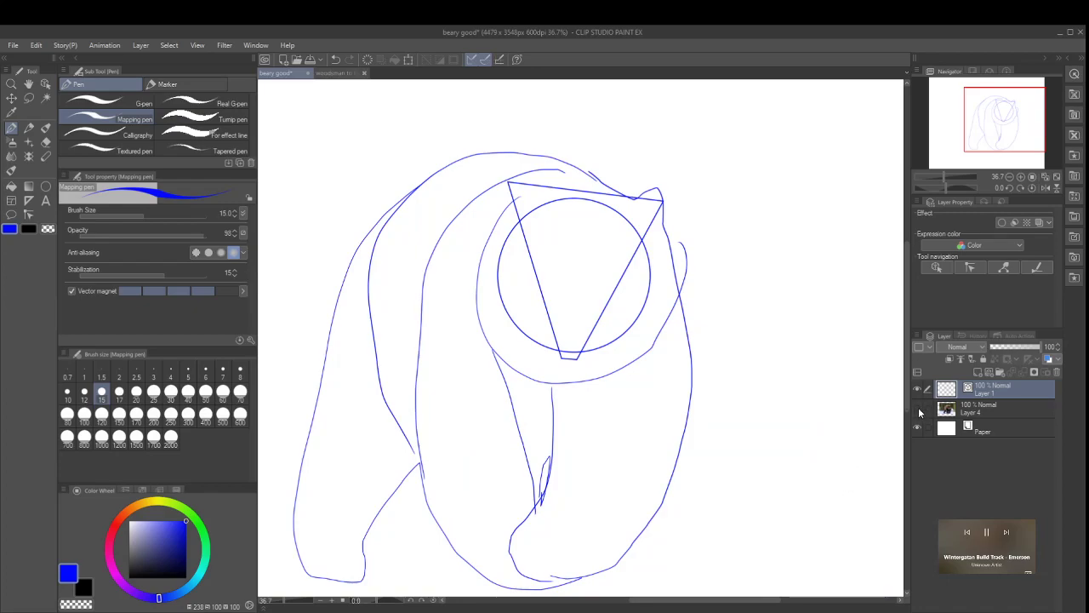
click(917, 410)
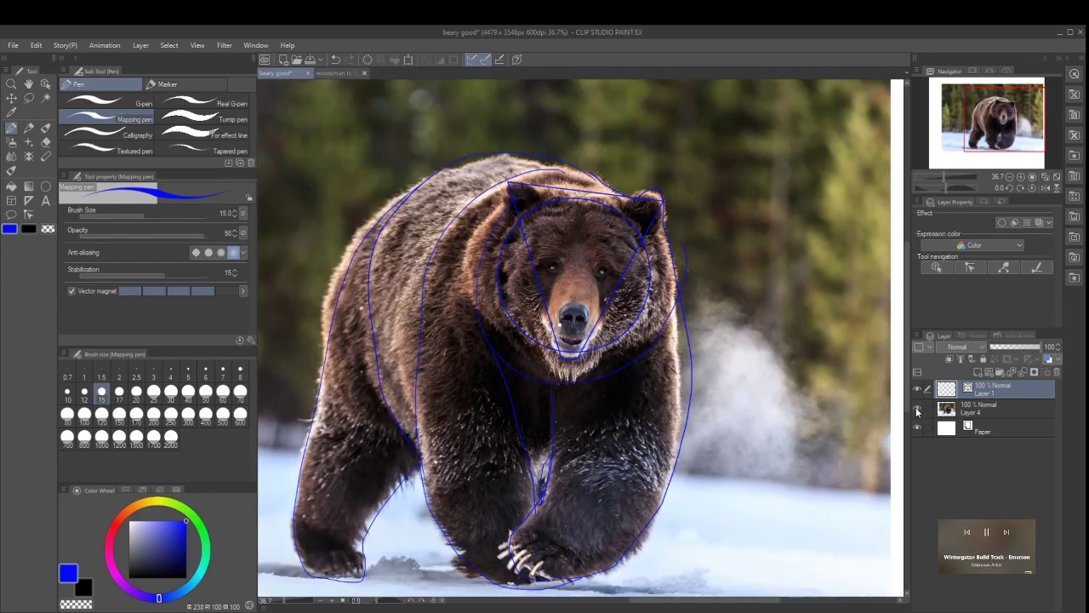
Step: Undo all the sketch lines, the face circle and the vector layer, back to the bare bear photo
key(ctrl+z)
key(ctrl+z)
key(ctrl+z)
key(ctrl+z)
key(ctrl+z)
key(ctrl+z)
key(ctrl+z)
key(ctrl+z)
key(ctrl+z)
key(ctrl+z)
key(ctrl+z)
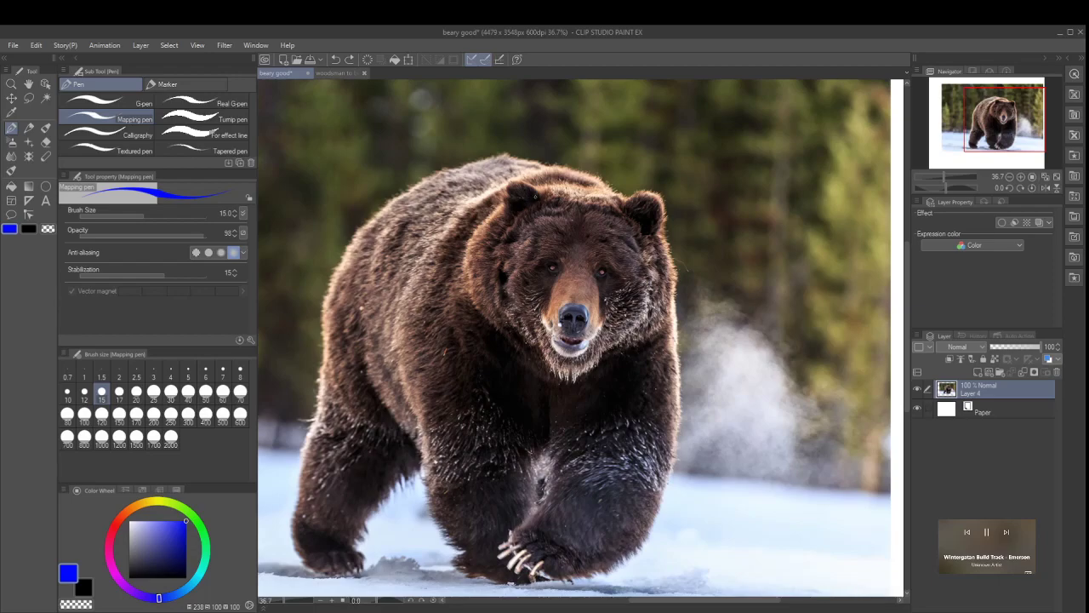
Step: Trace the bear's shoulder hump, both front legs with the gap between them, and the chest side with the Mapping pen
mouse_move(613, 189)
mouse_down()
mouse_move(543, 170)
mouse_move(472, 206)
mouse_move(439, 247)
mouse_move(412, 407)
mouse_up()
mouse_move(416, 451)
mouse_down()
mouse_move(448, 545)
mouse_move(471, 573)
mouse_move(502, 584)
mouse_move(557, 582)
mouse_move(509, 535)
mouse_move(553, 459)
mouse_up()
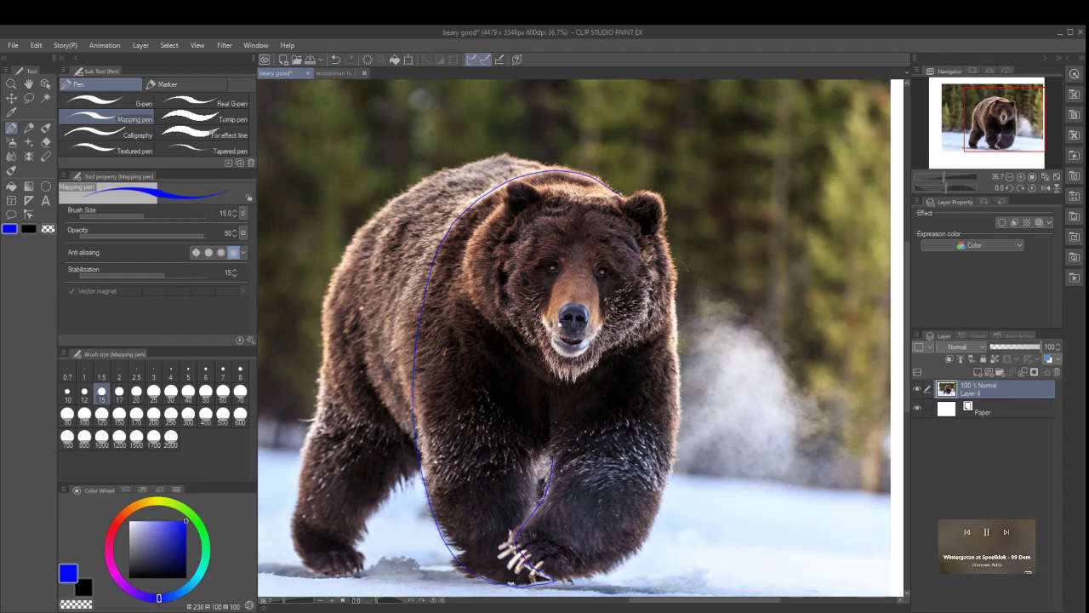
drag(549, 415, 548, 389)
drag(549, 448, 533, 502)
mouse_move(636, 529)
mouse_down()
mouse_move(678, 463)
mouse_move(701, 359)
mouse_up()
key(ctrl+z)
mouse_move(617, 185)
mouse_down()
mouse_move(653, 194)
mouse_move(661, 236)
mouse_up()
mouse_move(664, 274)
mouse_down()
mouse_move(678, 457)
mouse_move(643, 524)
mouse_up()
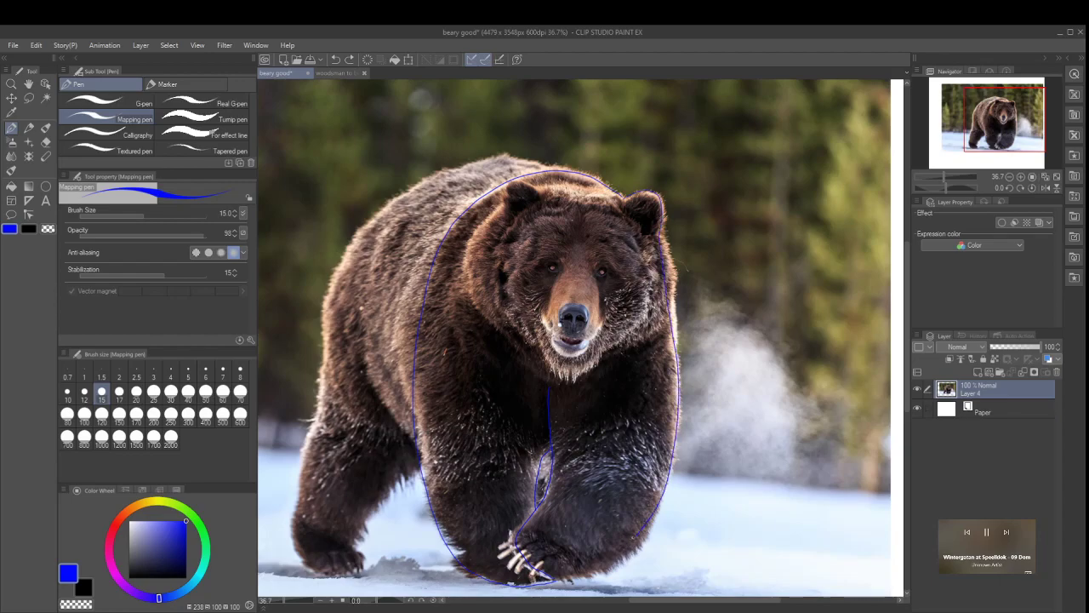
drag(604, 563, 564, 579)
Step: Trace the bear's flank crease, back and hind leg with the Mapping pen
drag(393, 416, 364, 291)
drag(564, 168, 509, 157)
mouse_move(437, 167)
mouse_down()
mouse_move(382, 192)
mouse_move(337, 267)
mouse_move(297, 524)
mouse_move(306, 571)
mouse_move(336, 577)
mouse_move(361, 563)
mouse_move(390, 490)
mouse_up()
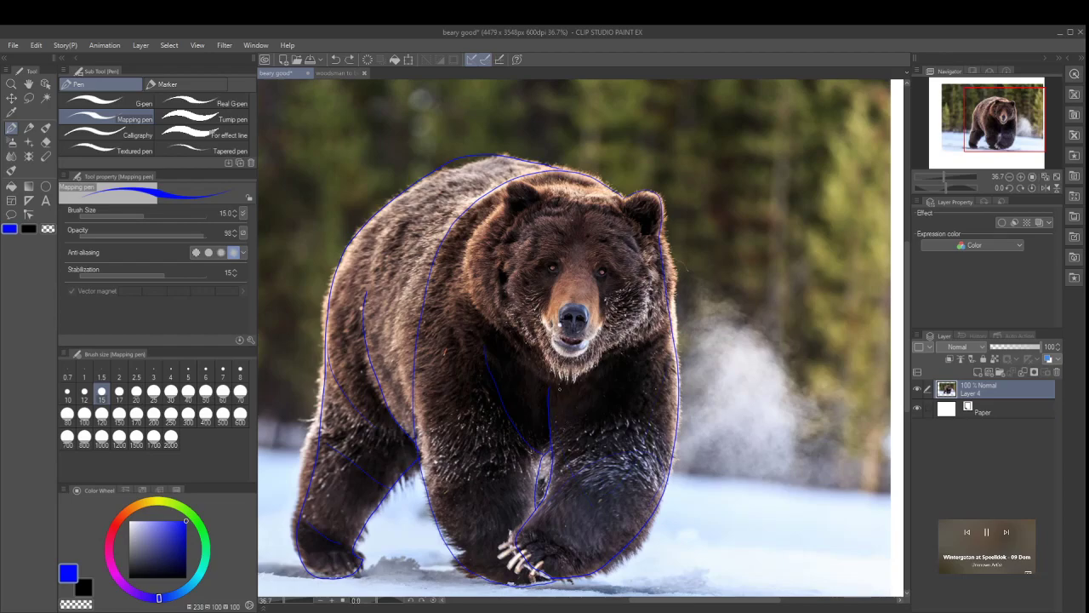
Step: Sketch a curve on the bear's raised front leg and outline the face, ears and neck ruff
drag(554, 426, 596, 497)
mouse_move(674, 426)
mouse_down()
mouse_move(682, 324)
mouse_move(669, 319)
mouse_move(669, 357)
mouse_up()
key(ctrl+z)
drag(554, 417, 587, 483)
drag(580, 369, 647, 305)
mouse_move(623, 198)
mouse_down()
mouse_move(514, 179)
mouse_move(462, 296)
mouse_move(502, 311)
mouse_up()
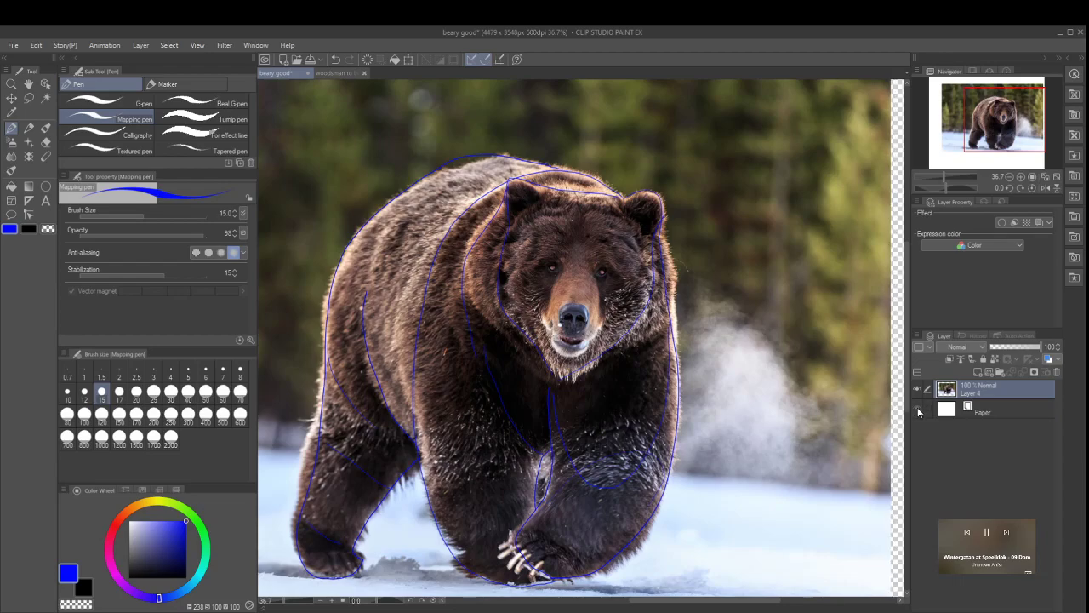
Step: Hide and show the photo layer to check where the lines were drawn, and undo the strokes made on it
click(917, 389)
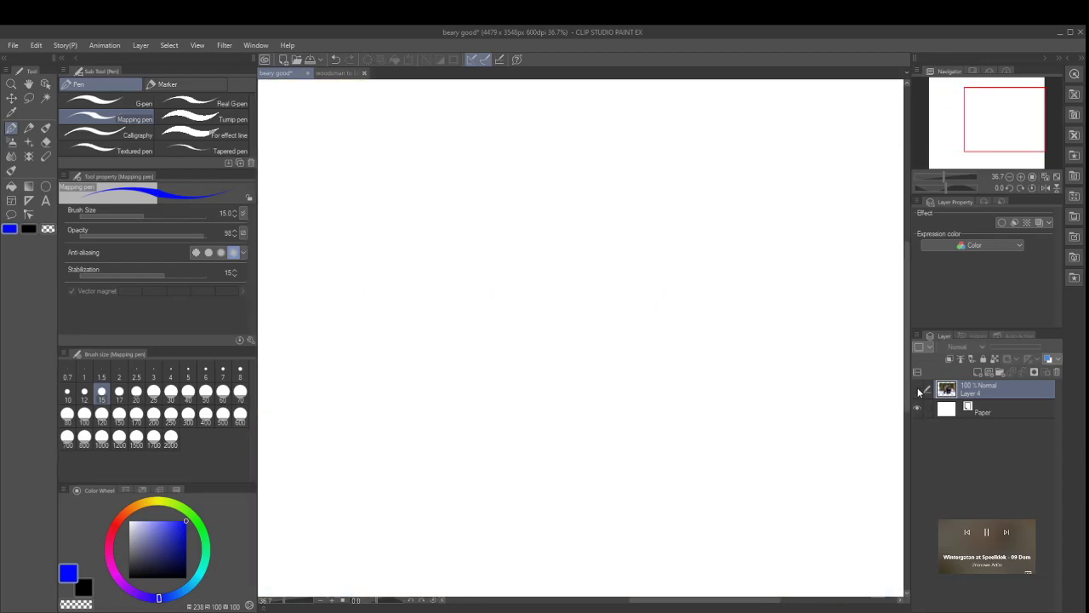
click(916, 389)
key(ctrl+z)
key(ctrl+z)
key(ctrl+z)
key(ctrl+z)
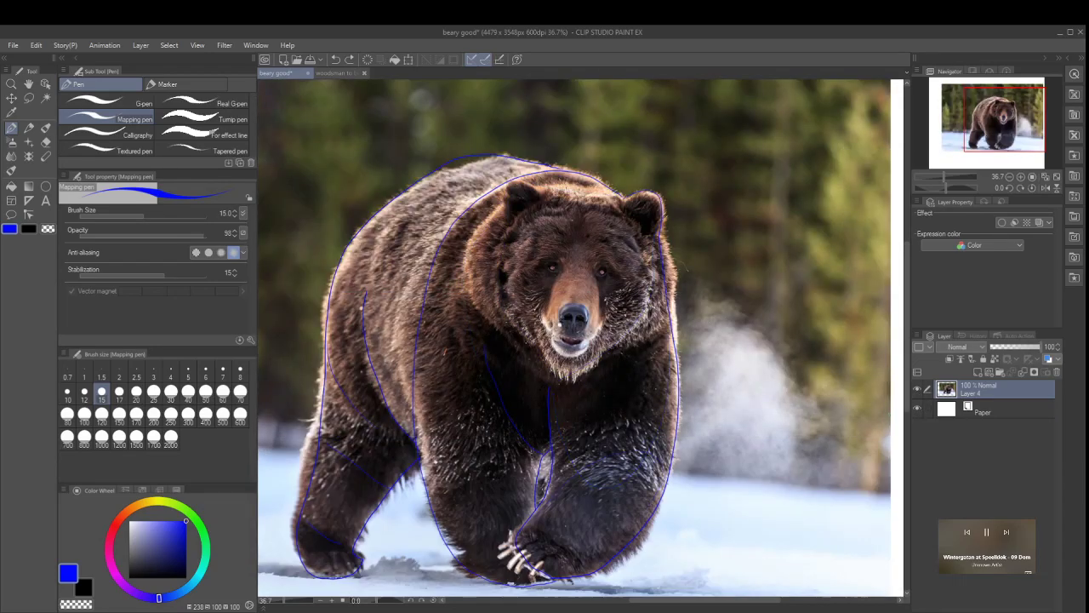
key(ctrl+z)
key(ctrl+z)
key(ctrl+z)
key(ctrl+z)
key(ctrl+z)
key(ctrl+z)
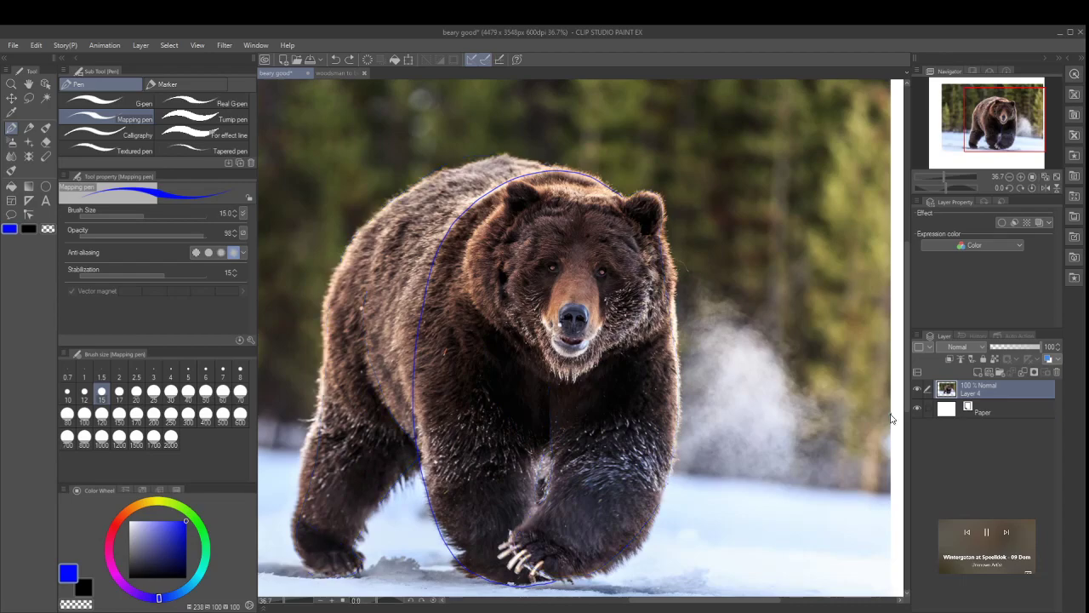
Step: Step through the undo history to remove the remaining shoulder stroke, keeping only the full-size bear photo and paper layers
key(ctrl+z)
key(ctrl+y)
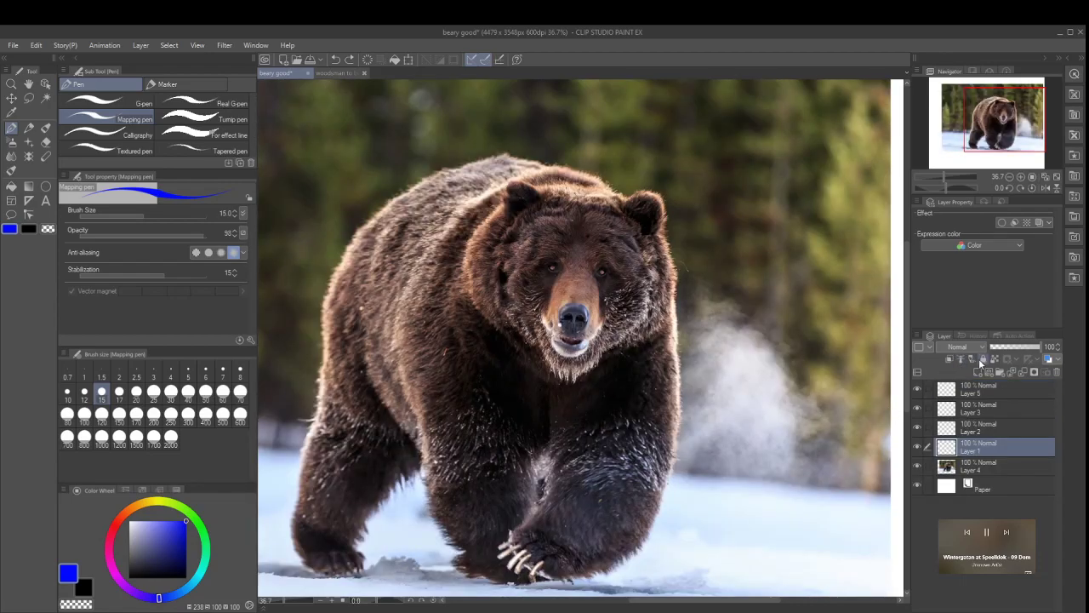
key(ctrl+z)
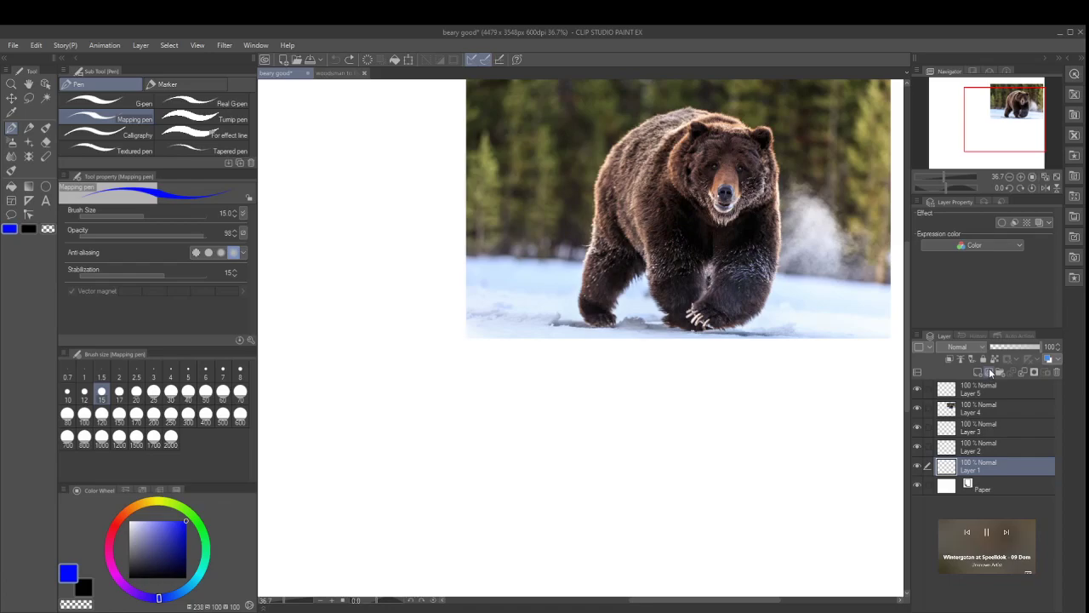
key(ctrl+z)
key(ctrl+z)
key(ctrl+z)
key(ctrl+z)
key(ctrl+z)
key(ctrl+z)
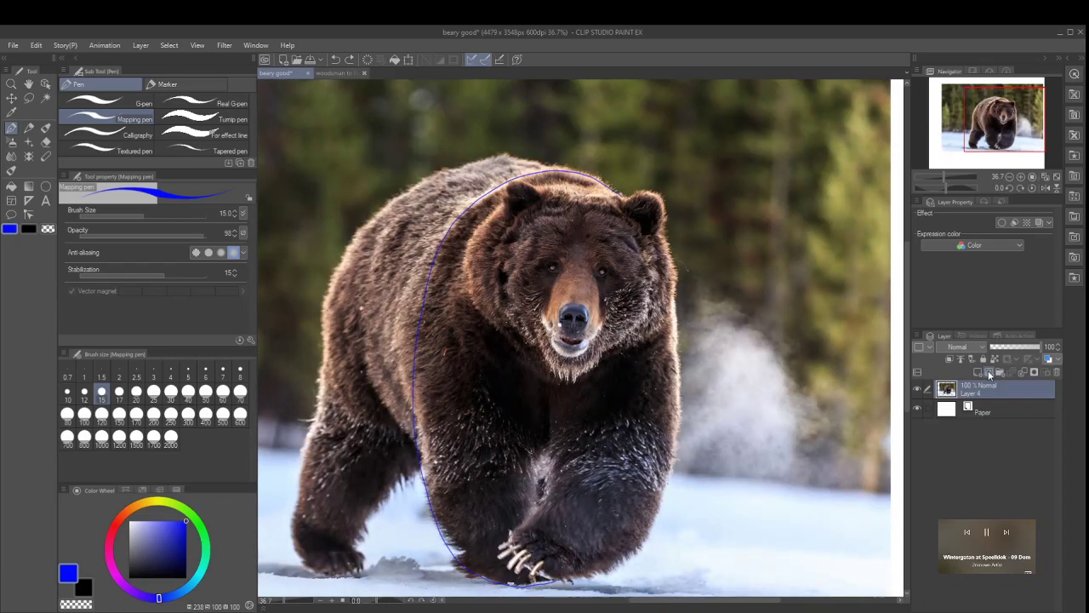
key(ctrl+z)
key(ctrl+z)
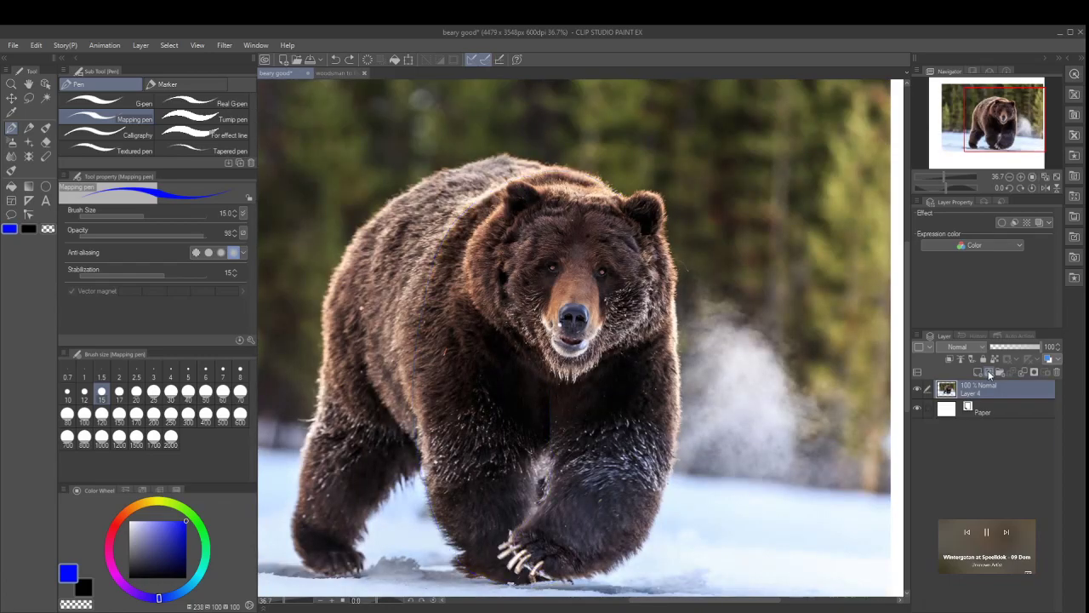
Step: Create a new vector layer and trace the bear's head outline with ears, cheeks and pointed chin using the Mapping pen
click(987, 372)
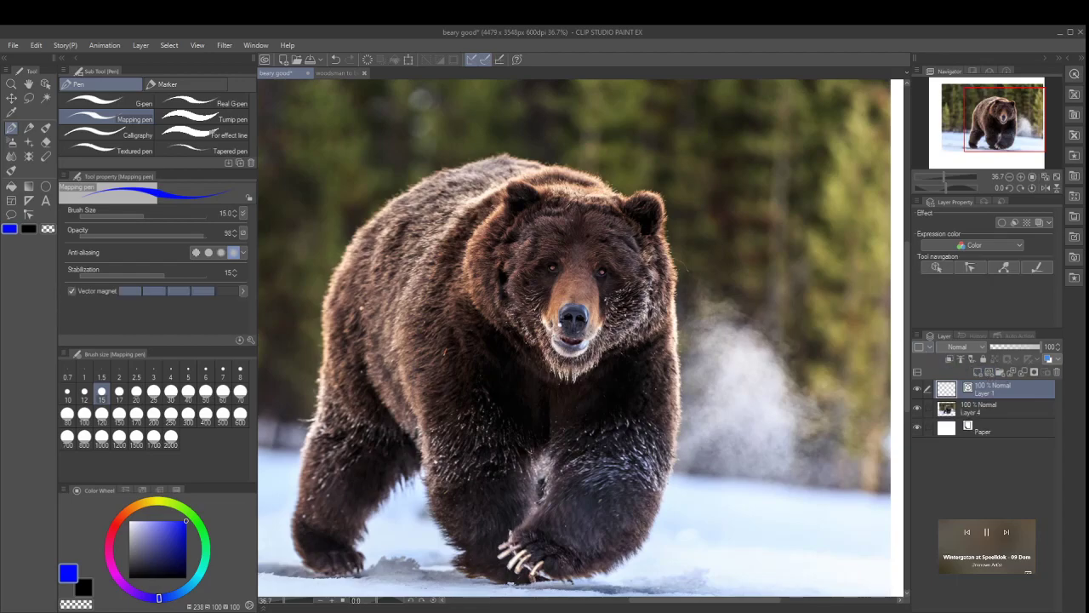
mouse_move(565, 192)
mouse_down()
mouse_move(647, 193)
mouse_move(667, 223)
mouse_move(668, 281)
mouse_move(648, 333)
mouse_up()
mouse_move(591, 367)
mouse_down()
mouse_move(554, 375)
mouse_move(536, 326)
mouse_up()
key(ctrl+z)
mouse_move(545, 197)
mouse_down()
mouse_move(650, 191)
mouse_move(661, 246)
mouse_move(619, 339)
mouse_move(575, 372)
mouse_move(552, 345)
mouse_up()
drag(511, 292, 504, 244)
mouse_move(508, 201)
mouse_down()
mouse_move(526, 179)
mouse_move(540, 194)
mouse_up()
key(ctrl+z)
drag(500, 249, 496, 292)
key(ctrl+z)
drag(555, 375, 523, 320)
mouse_move(507, 209)
mouse_down()
mouse_move(507, 176)
mouse_move(545, 192)
mouse_move(667, 194)
mouse_move(667, 272)
mouse_move(643, 325)
mouse_up()
drag(592, 367, 562, 375)
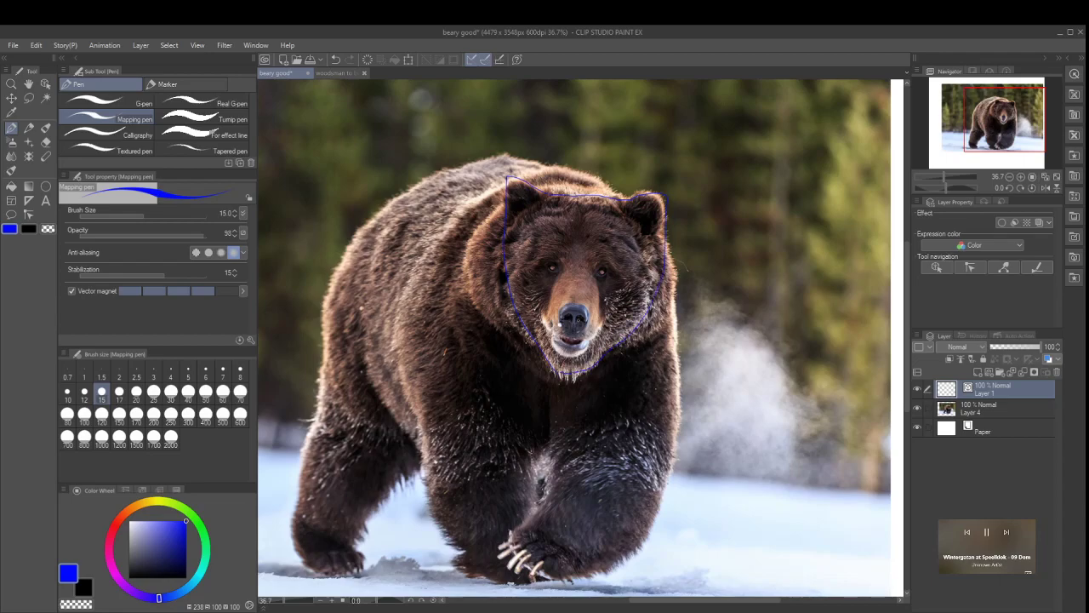
Step: Trace the bear's shoulder hump and near front leg, the flank crease, and the back down to the hind paw
mouse_move(628, 199)
mouse_down()
mouse_move(577, 170)
mouse_move(510, 177)
mouse_move(460, 209)
mouse_move(405, 310)
mouse_move(407, 434)
mouse_move(434, 515)
mouse_move(476, 564)
mouse_move(521, 586)
mouse_move(550, 582)
mouse_up()
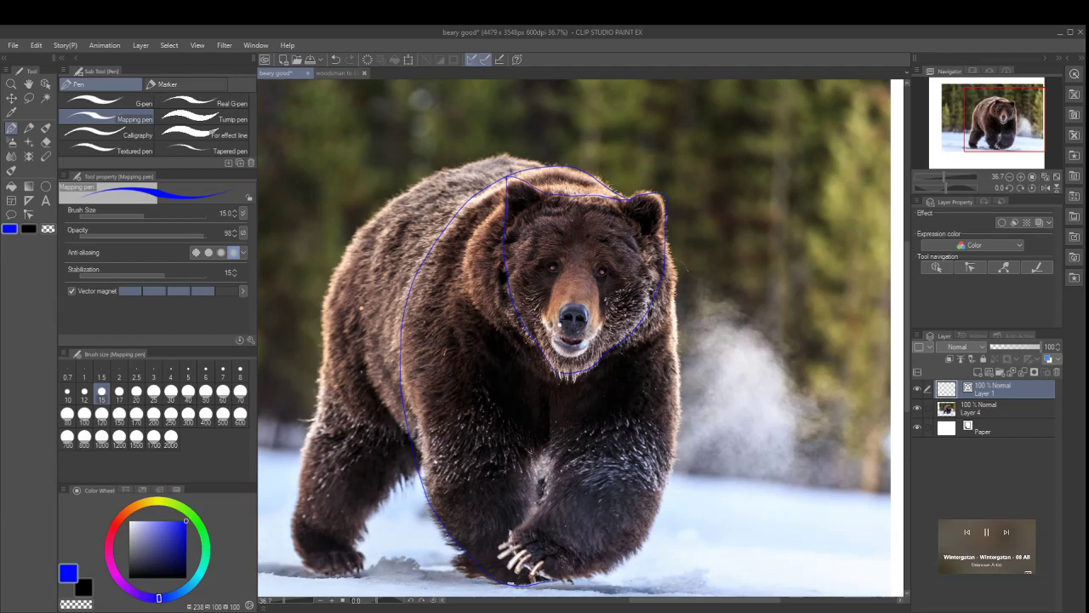
drag(412, 415, 425, 482)
mouse_move(393, 412)
mouse_down()
mouse_move(368, 355)
mouse_move(368, 294)
mouse_up()
mouse_move(545, 164)
mouse_down()
mouse_move(463, 162)
mouse_move(417, 182)
mouse_move(342, 255)
mouse_move(297, 520)
mouse_move(317, 579)
mouse_move(349, 575)
mouse_move(355, 545)
mouse_up()
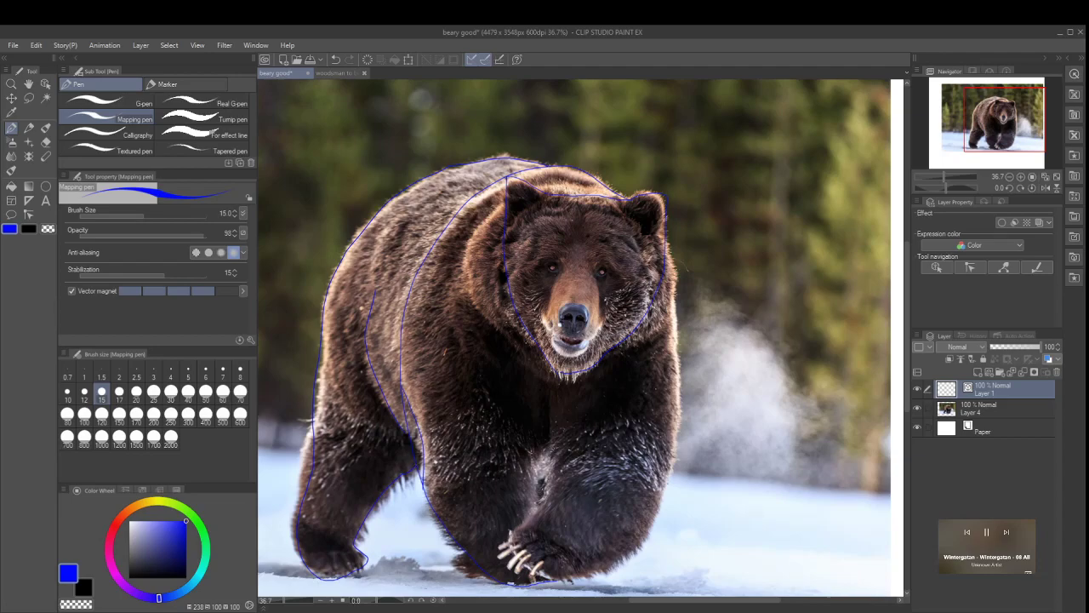
Step: Trace the raised front leg and paw, the chest side up to the head, and the gap between the front legs
mouse_move(541, 469)
mouse_down()
mouse_move(538, 505)
mouse_move(556, 449)
mouse_up()
key(ctrl+z)
key(ctrl+z)
mouse_move(551, 455)
mouse_down()
mouse_move(533, 521)
mouse_move(512, 536)
mouse_up()
mouse_move(571, 582)
mouse_down()
mouse_move(623, 555)
mouse_move(657, 504)
mouse_move(679, 368)
mouse_move(672, 253)
mouse_up()
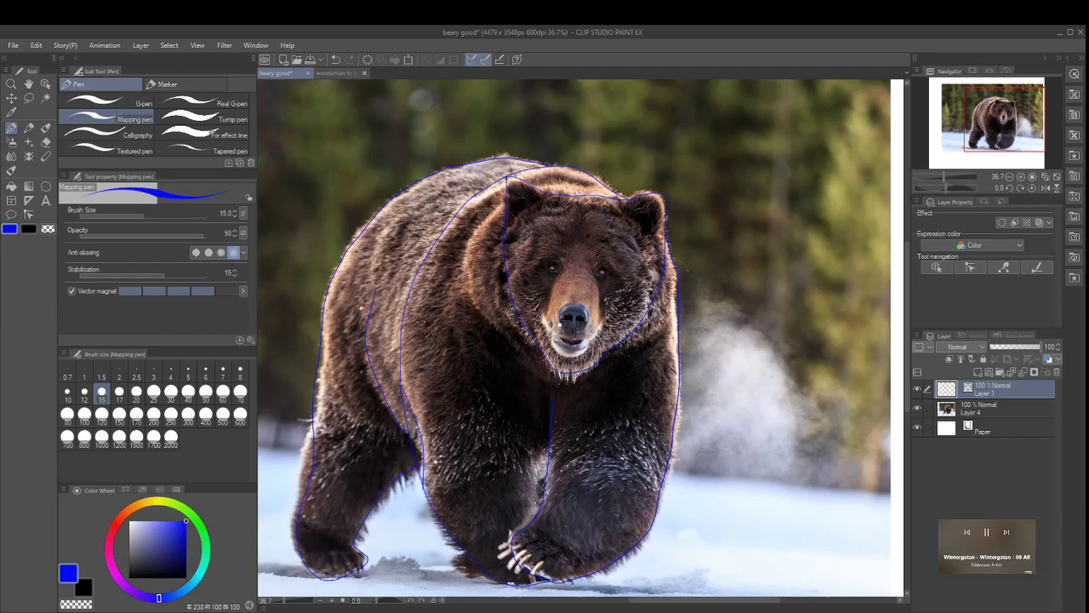
drag(547, 455, 532, 515)
Step: Hide the bear photo layer to check the traced body shapes on their own, and show the photo again
click(917, 409)
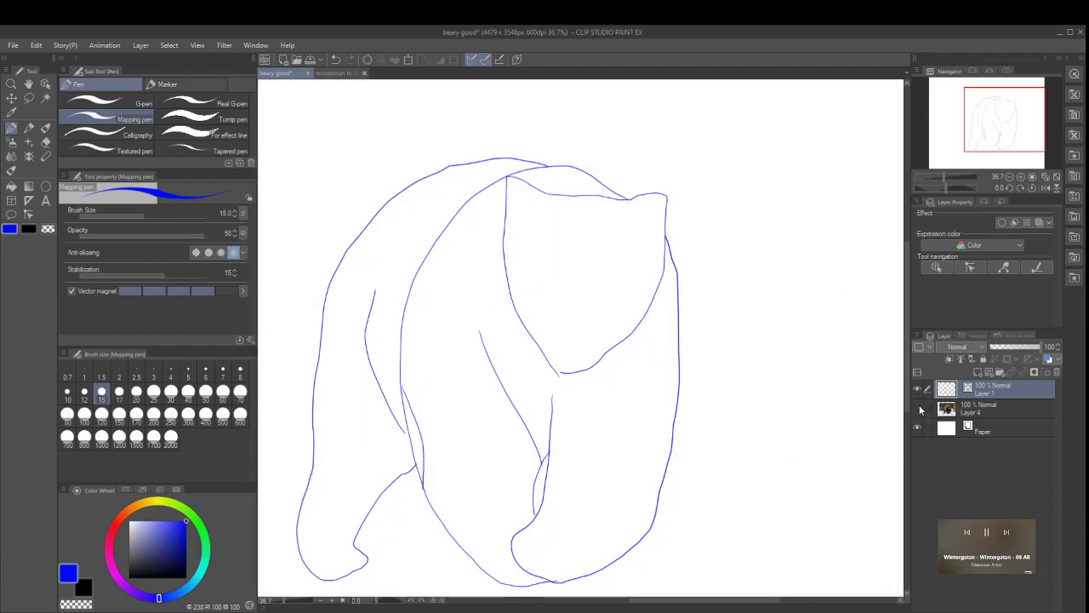
click(921, 410)
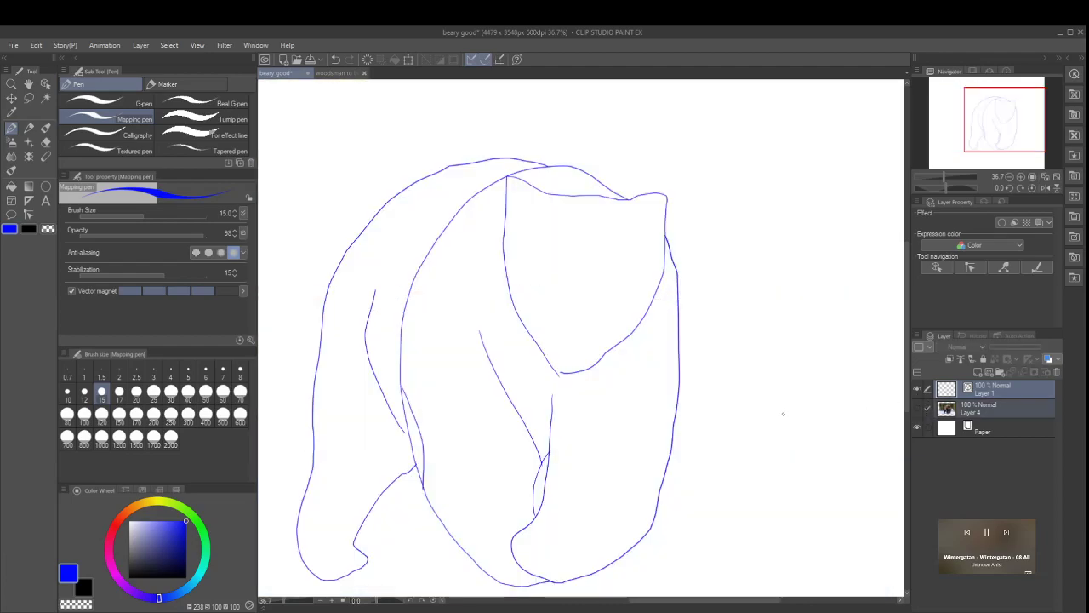
click(918, 410)
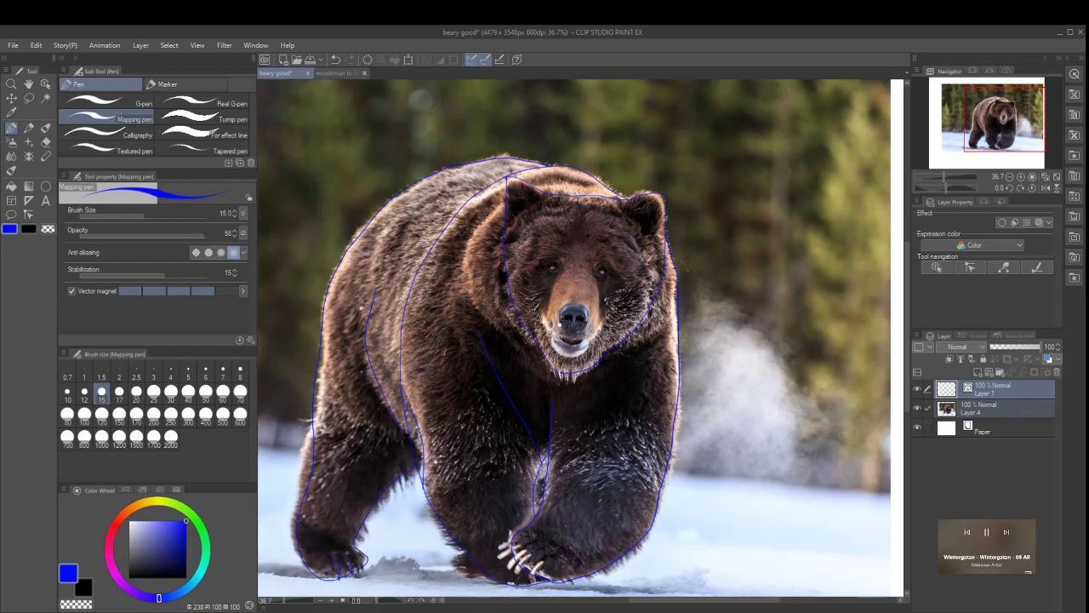
Step: Draw the claws on both paws plus the eyes, muzzle, nose and mouth, and check the linework with the photo hidden
drag(356, 560, 364, 571)
mouse_move(548, 343)
mouse_down()
mouse_move(555, 283)
mouse_move(565, 267)
mouse_move(584, 266)
mouse_move(596, 277)
mouse_move(582, 358)
mouse_move(550, 345)
mouse_up()
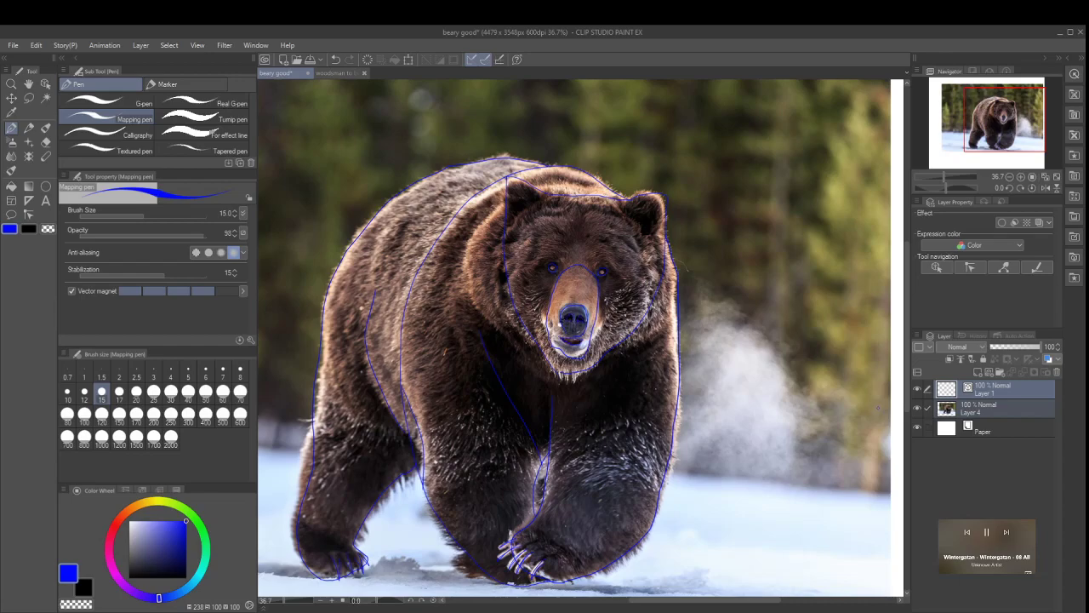
click(918, 408)
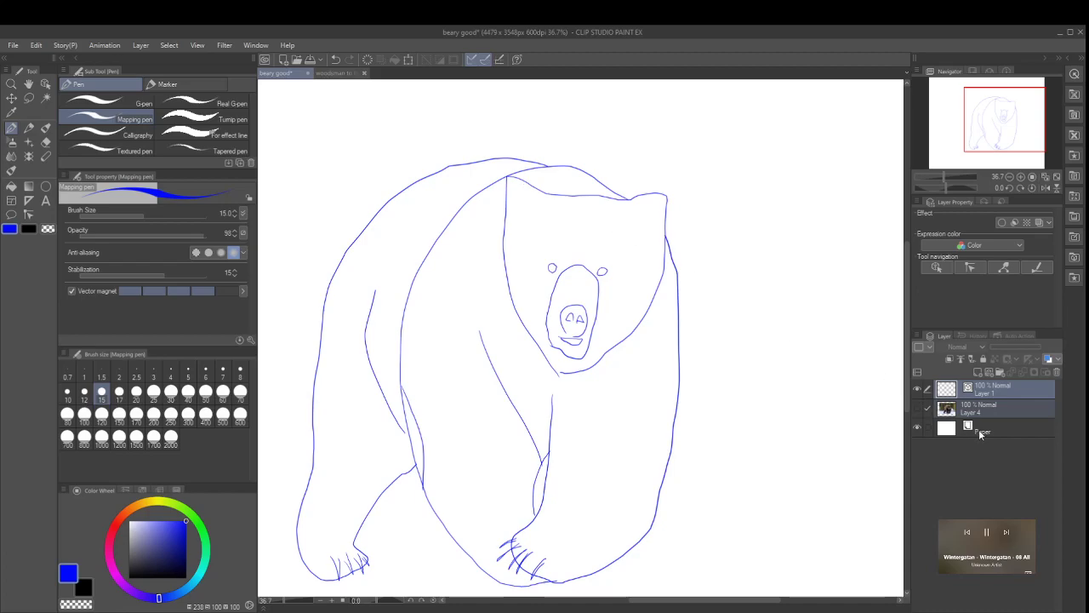
click(919, 408)
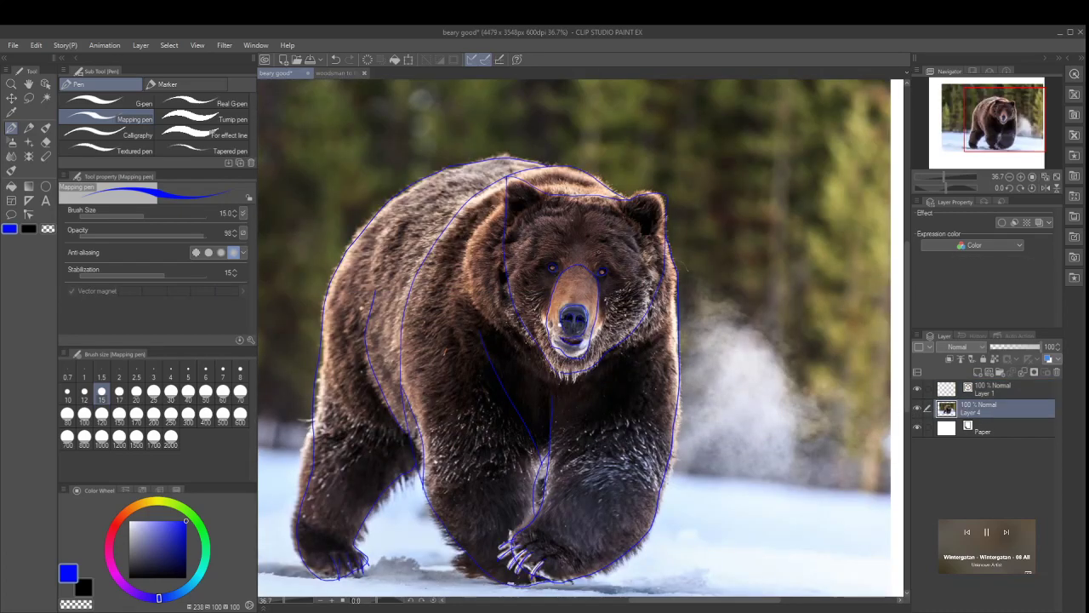
Step: Examine the character sketch and its armoured reference in the "woodsman to bearserker" document, and return to the "beary good" document
click(332, 74)
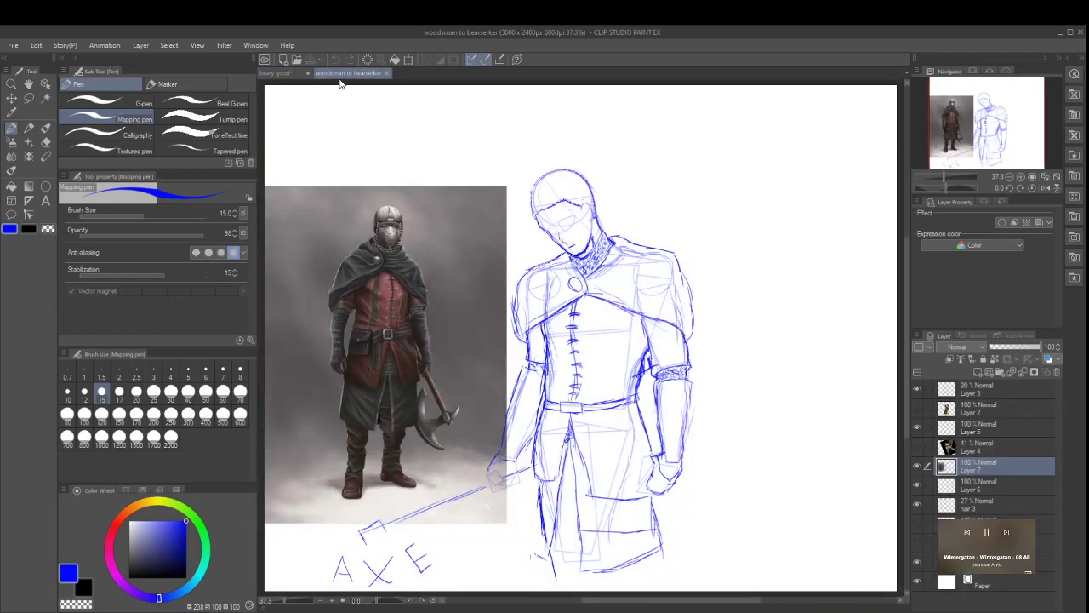
scroll(576, 208, up, 4)
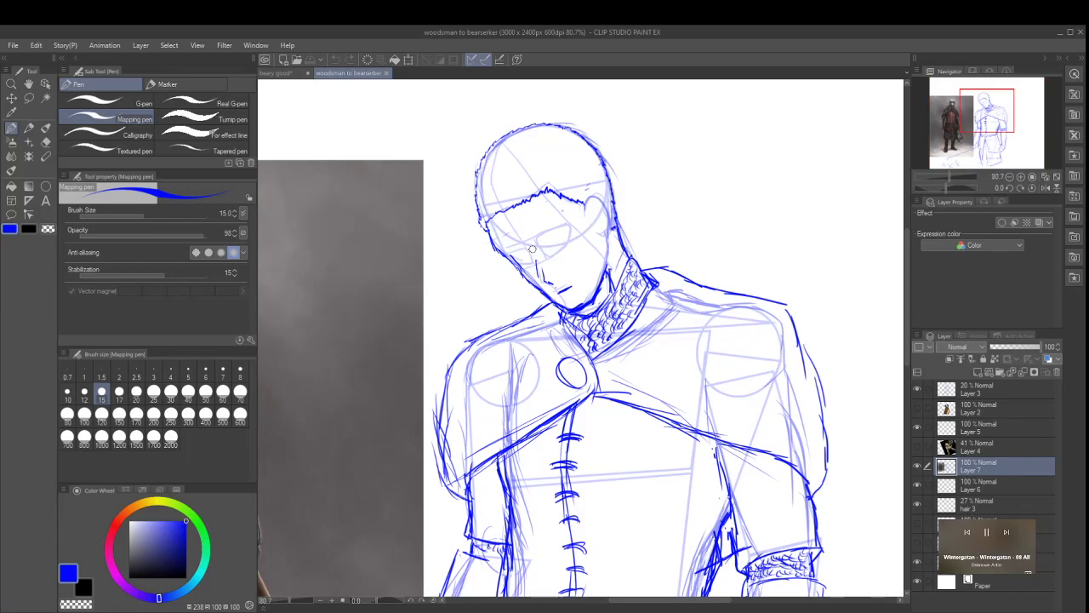
scroll(706, 347, down, 5)
scroll(708, 351, up, 3)
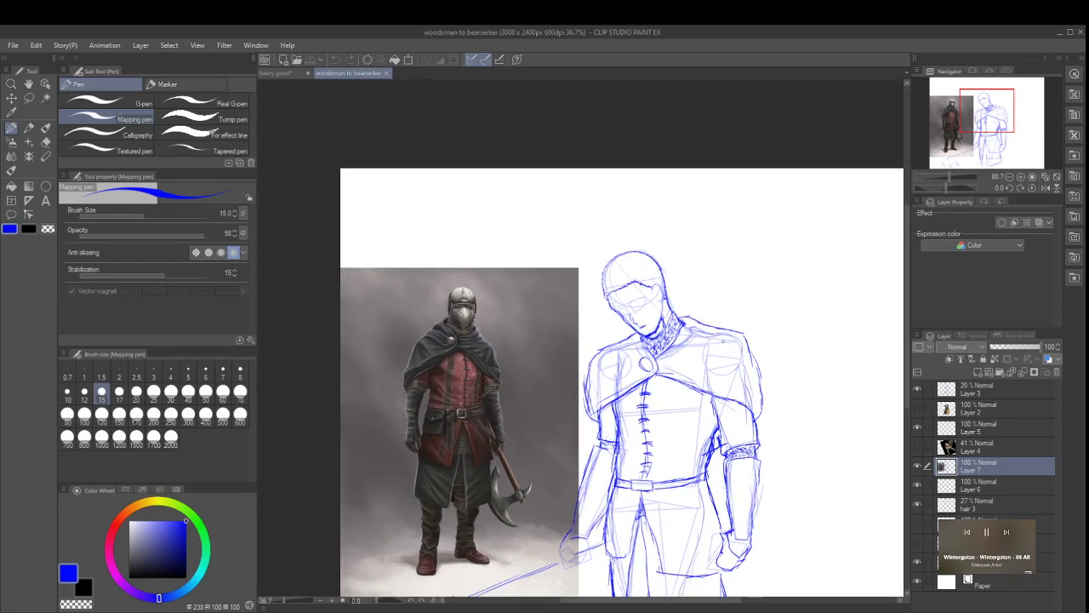
drag(905, 304, 884, 321)
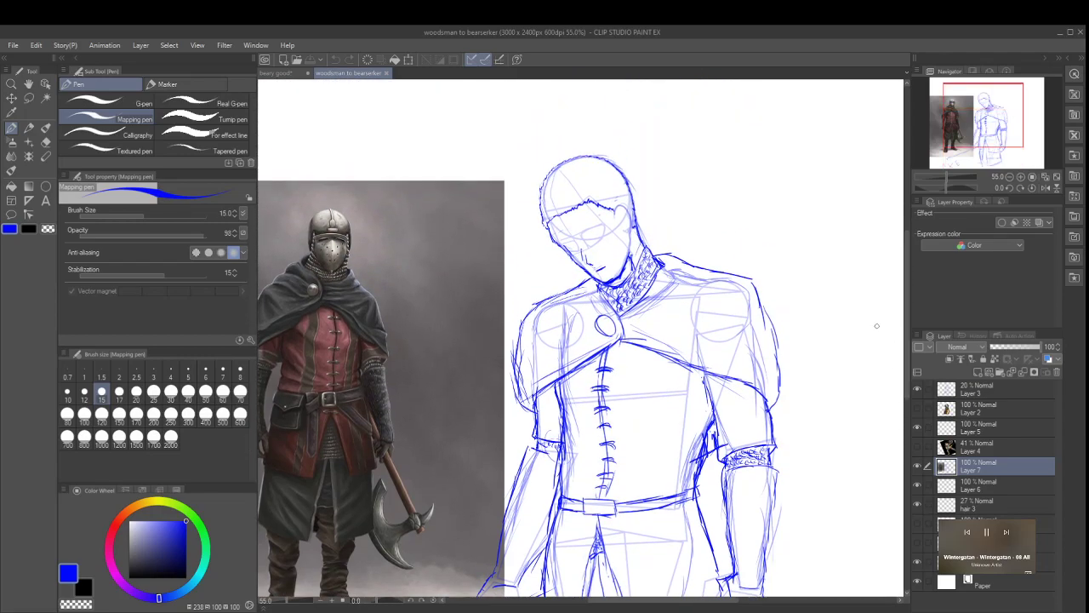
click(280, 72)
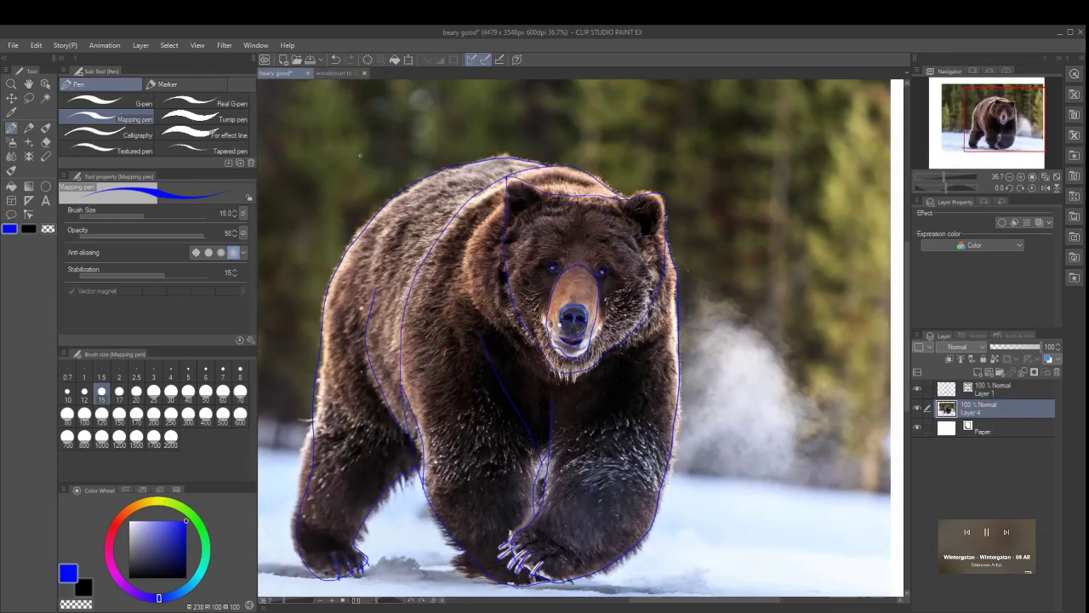
Step: Review the finished bear linework without the photo layer, and make the photo visible again
click(917, 408)
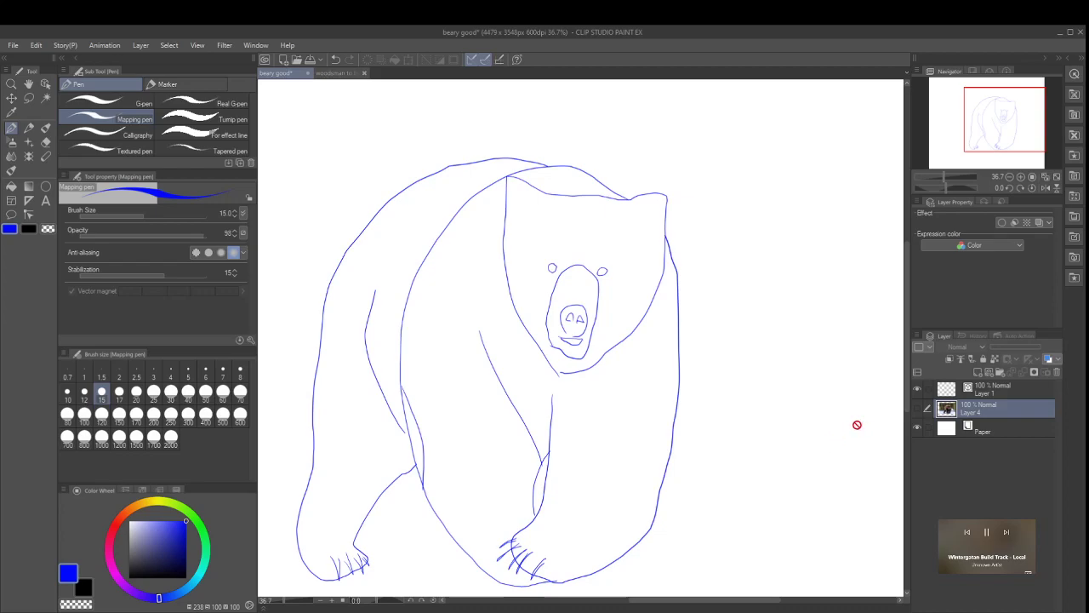
scroll(857, 426, down, 3)
scroll(858, 425, up, 2)
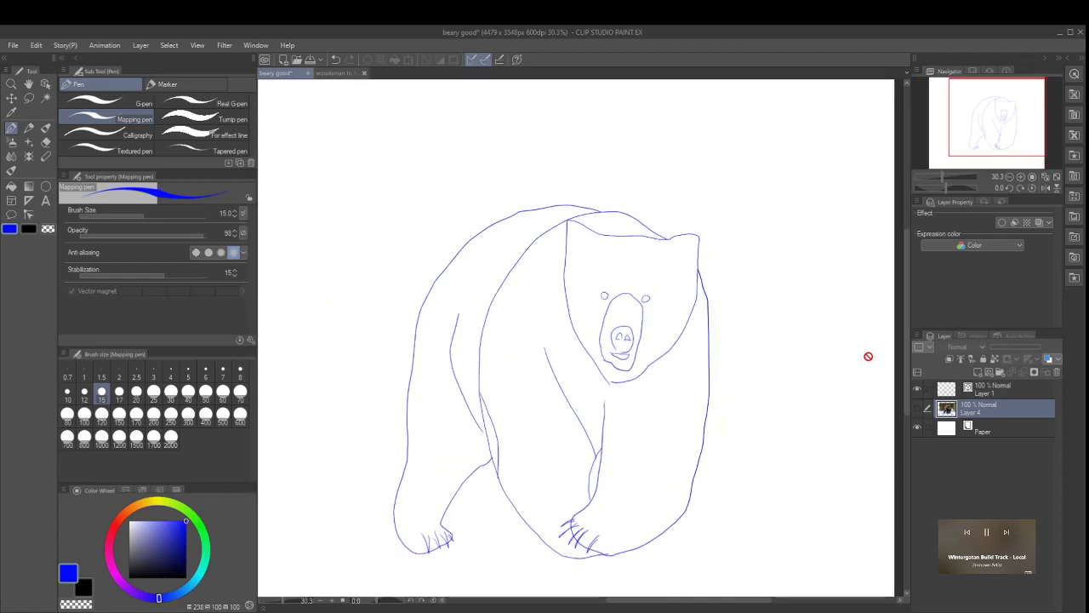
click(918, 410)
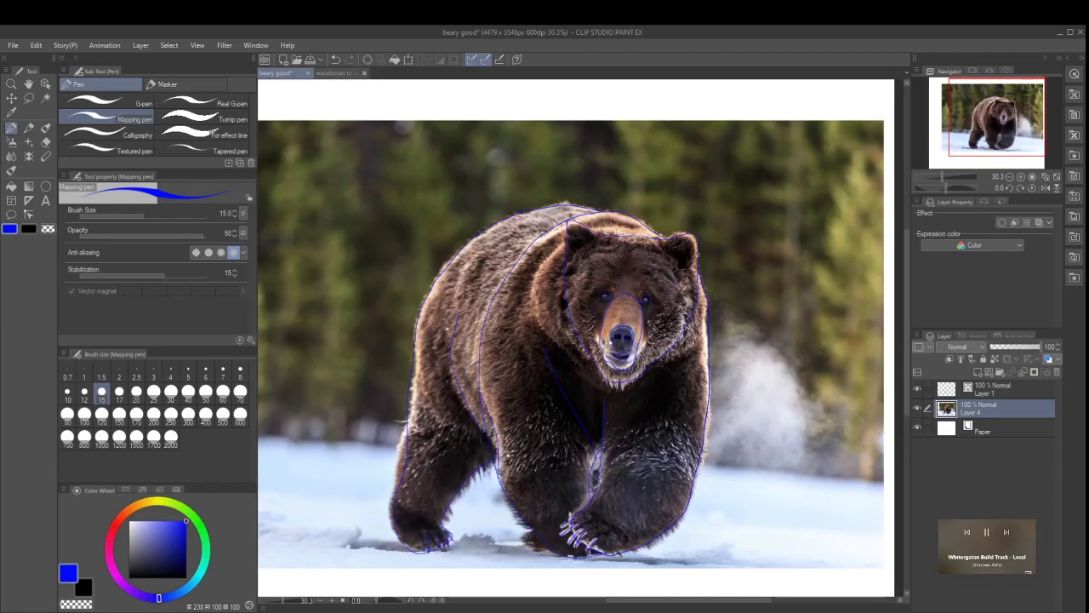
Step: Draw a circle over the bear's face with the Ellipse tool and outline both ears as triangles with the Polyline tool
click(46, 186)
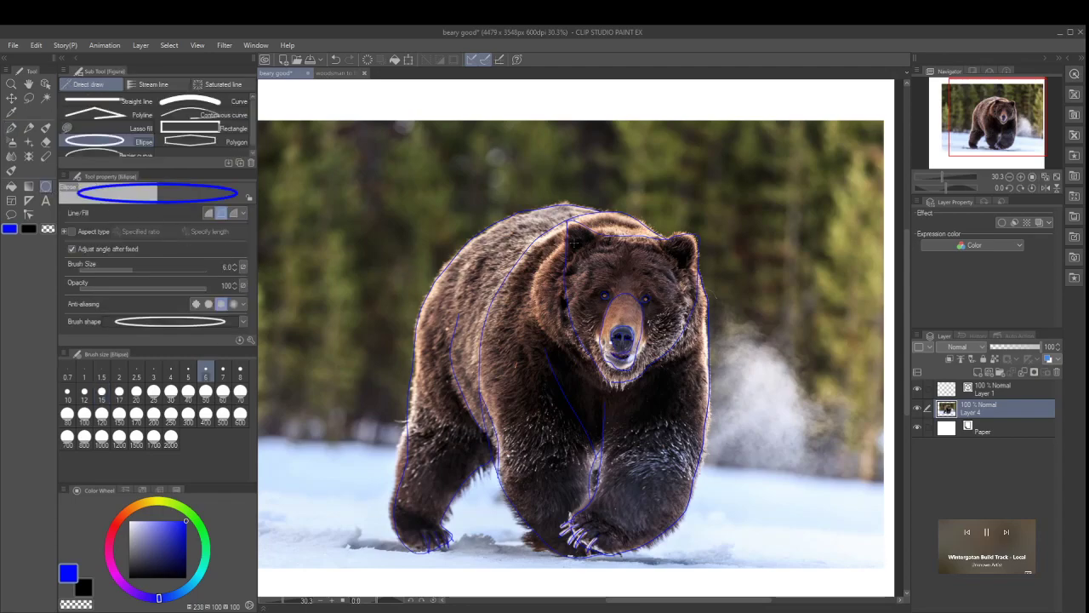
drag(619, 289, 686, 366)
scroll(170, 123, down, 1)
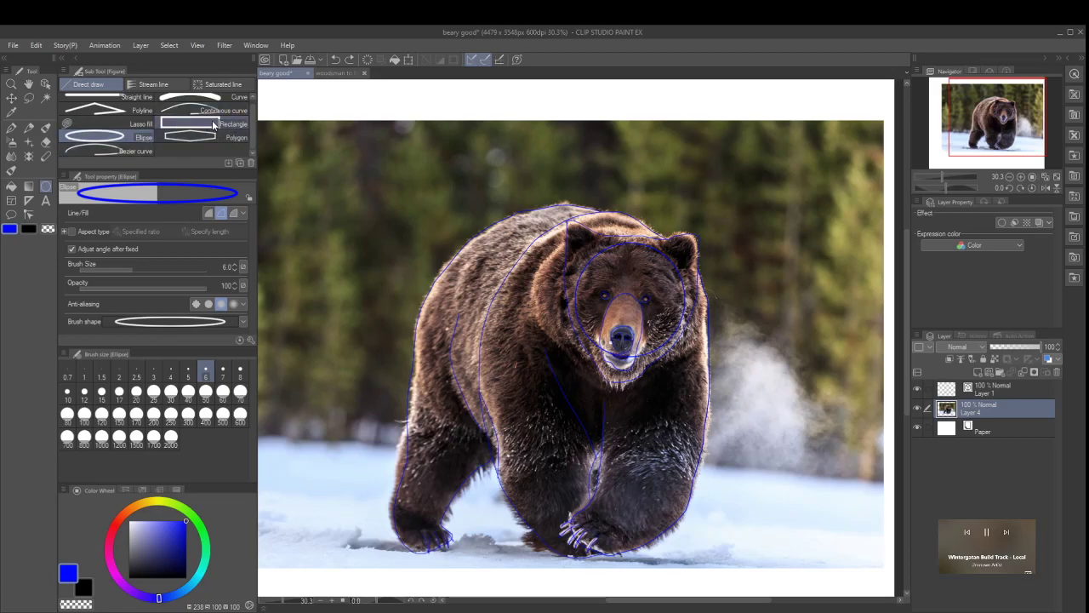
click(119, 110)
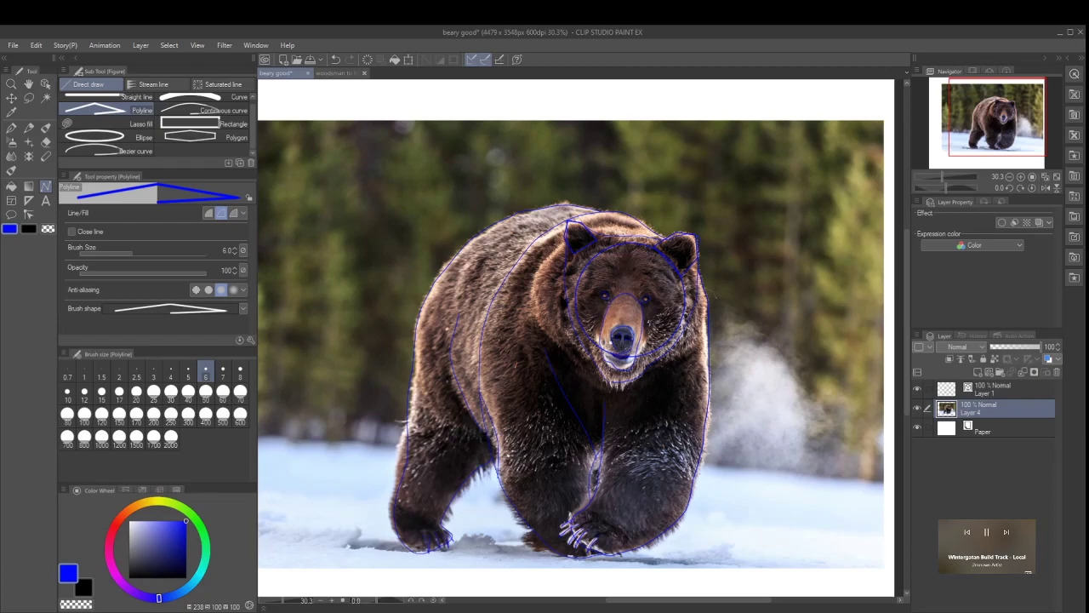
Step: Outline the muzzle as a four-sided shape and block in the forward paw with the Polyline tool
click(608, 303)
click(594, 499)
click(659, 536)
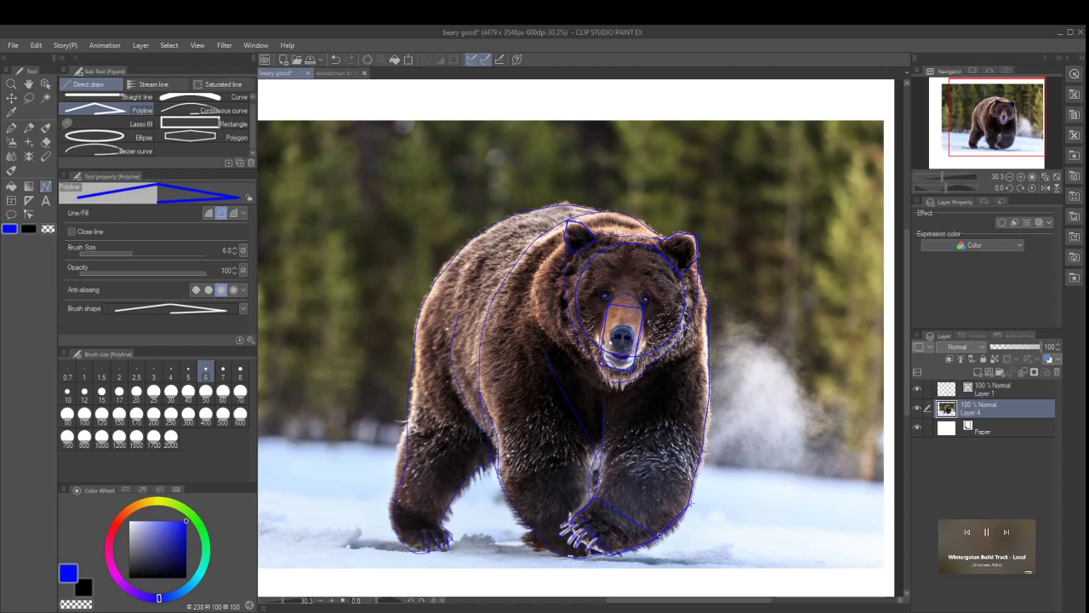
Step: Outline the upper and lower segments of both front legs as four-sided polyline shapes
click(686, 508)
click(709, 368)
click(606, 402)
click(601, 468)
click(500, 480)
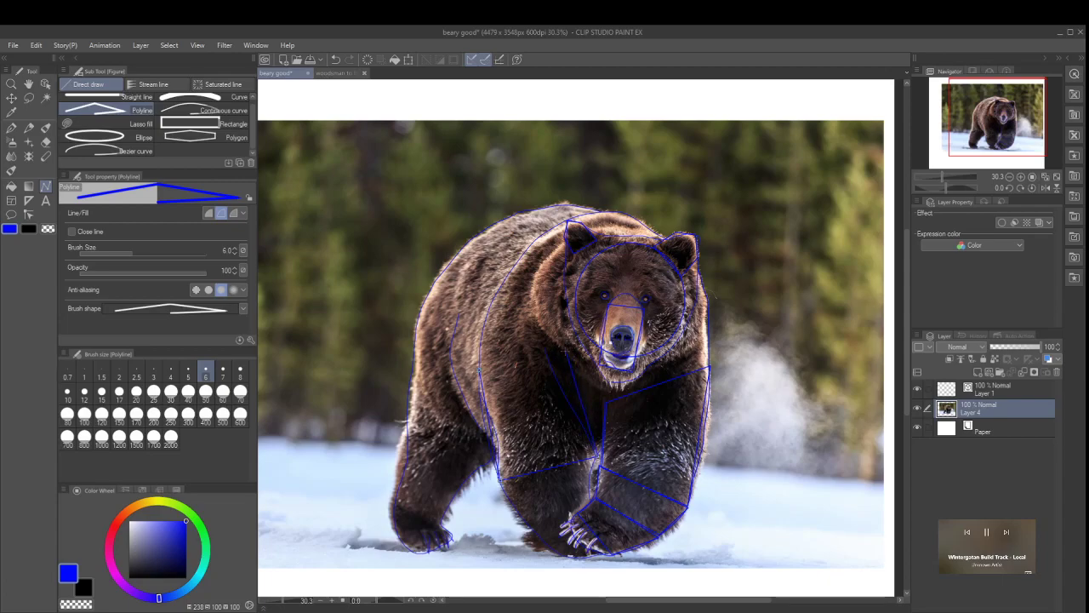
click(558, 350)
Step: Try to draw a Bezier curve from the bear's shoulder hump out around its head
click(132, 150)
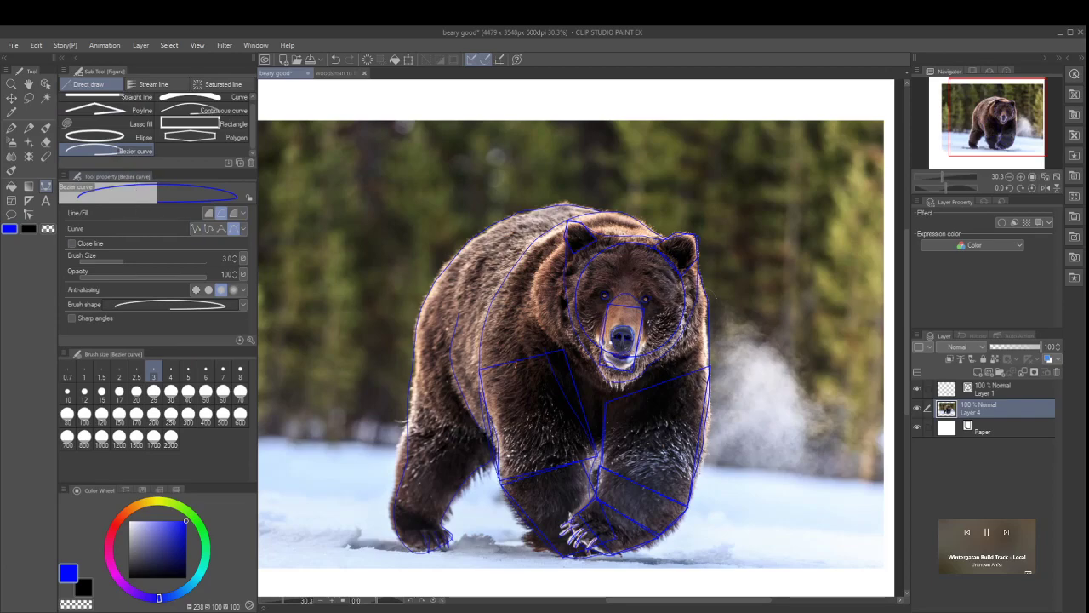
click(661, 234)
drag(729, 149, 762, 136)
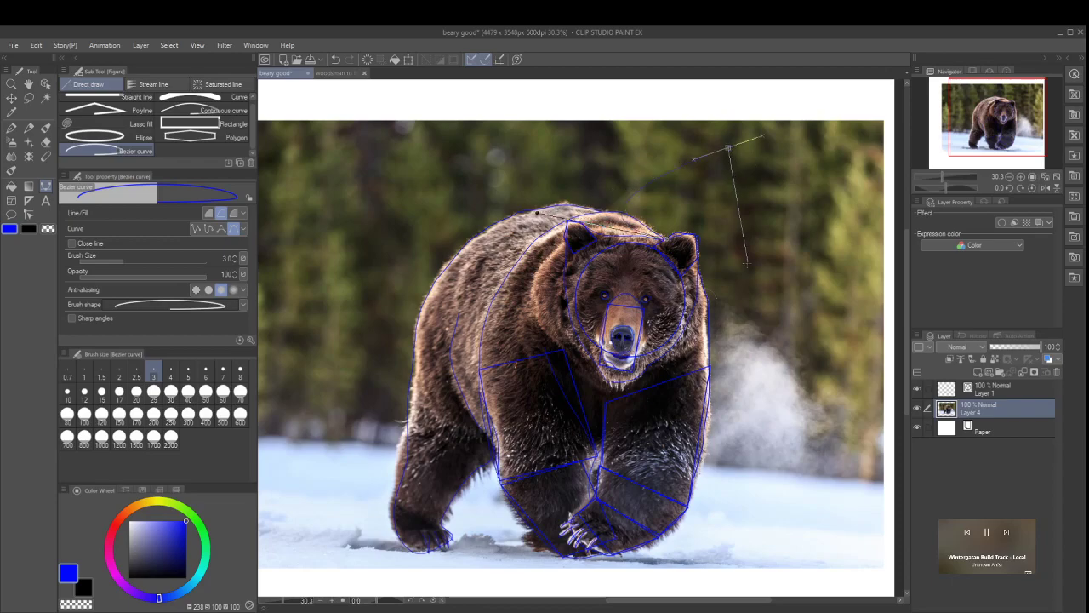
drag(762, 283, 824, 124)
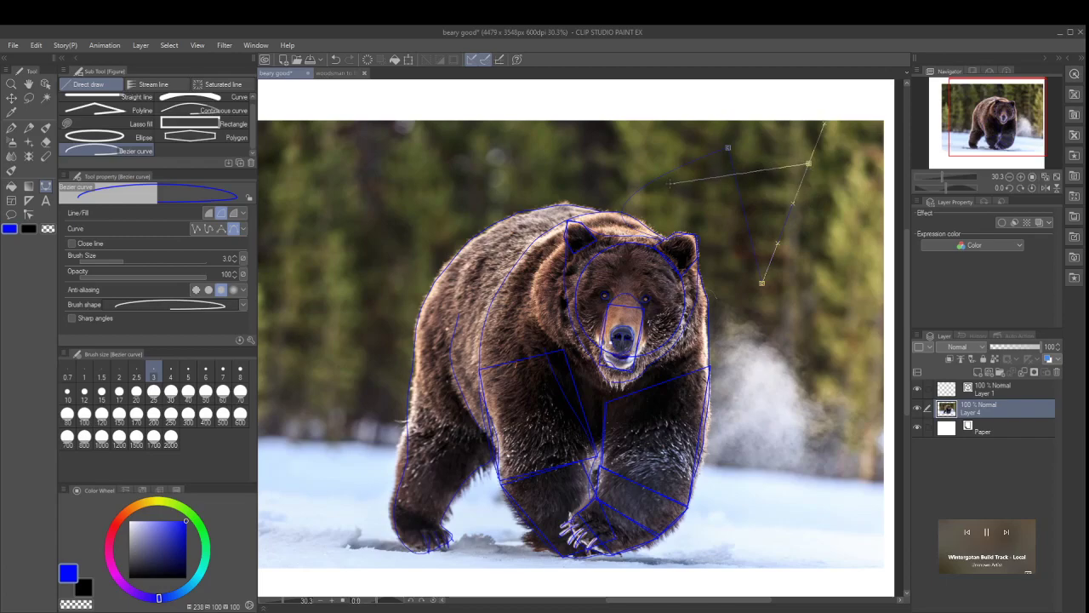
drag(699, 166, 711, 134)
drag(724, 272, 742, 206)
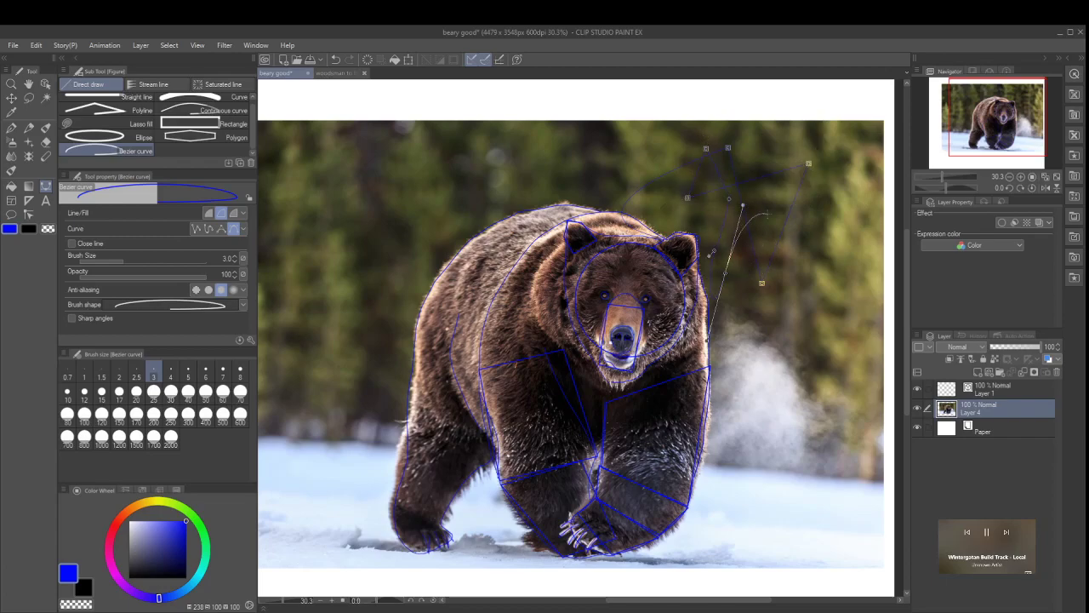
drag(757, 292, 789, 272)
key(Return)
Step: Undo all the geometric shapes drawn over the bear, back to the traced contour lines
key(ctrl+z)
key(ctrl+z)
key(ctrl+z)
key(ctrl+z)
key(ctrl+z)
key(ctrl+z)
key(ctrl+z)
key(ctrl+z)
key(ctrl+z)
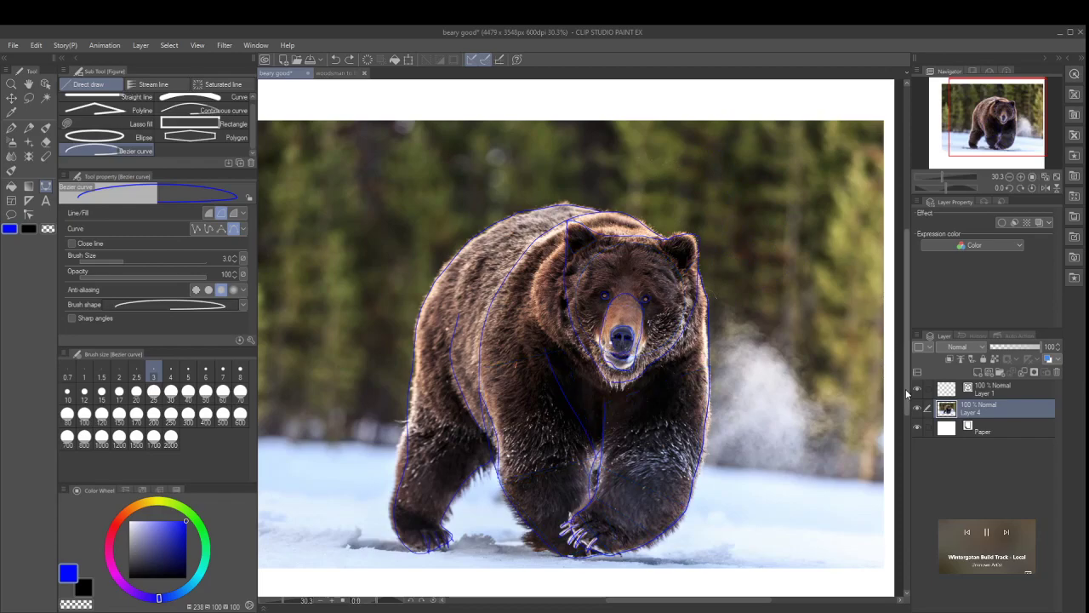
Step: Add a new vector layer above Layer 1 and draw a circle over the bear's face with the Ellipse tool
click(1003, 390)
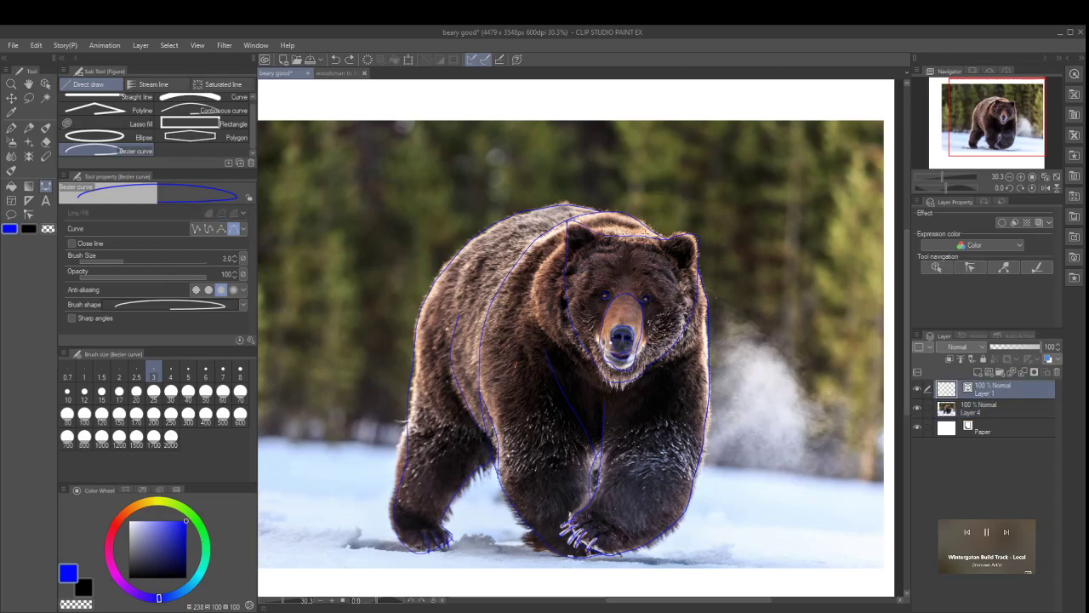
click(979, 372)
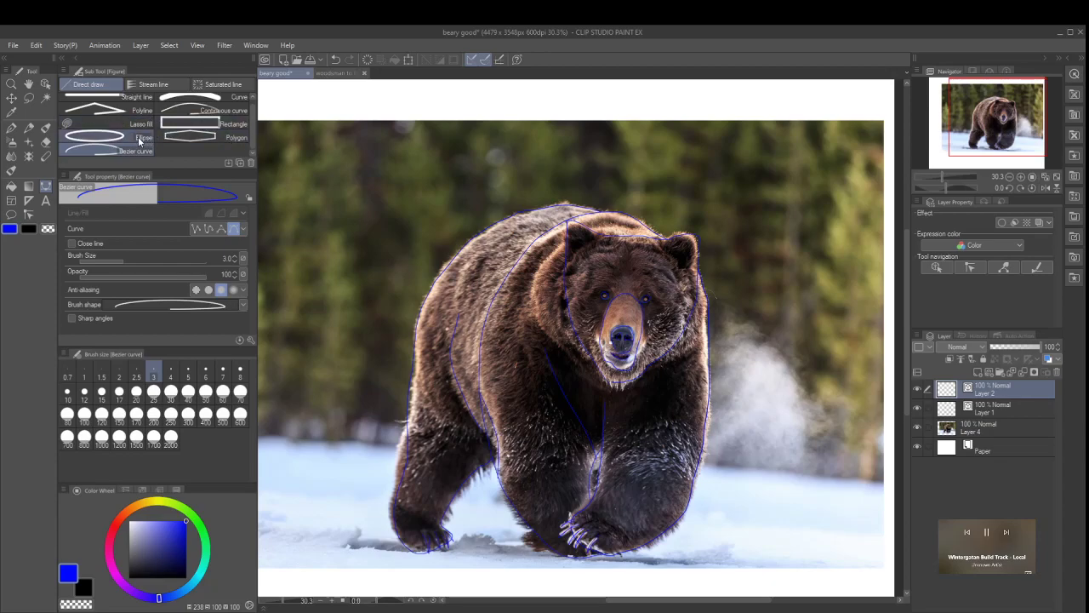
click(94, 136)
drag(565, 254, 691, 381)
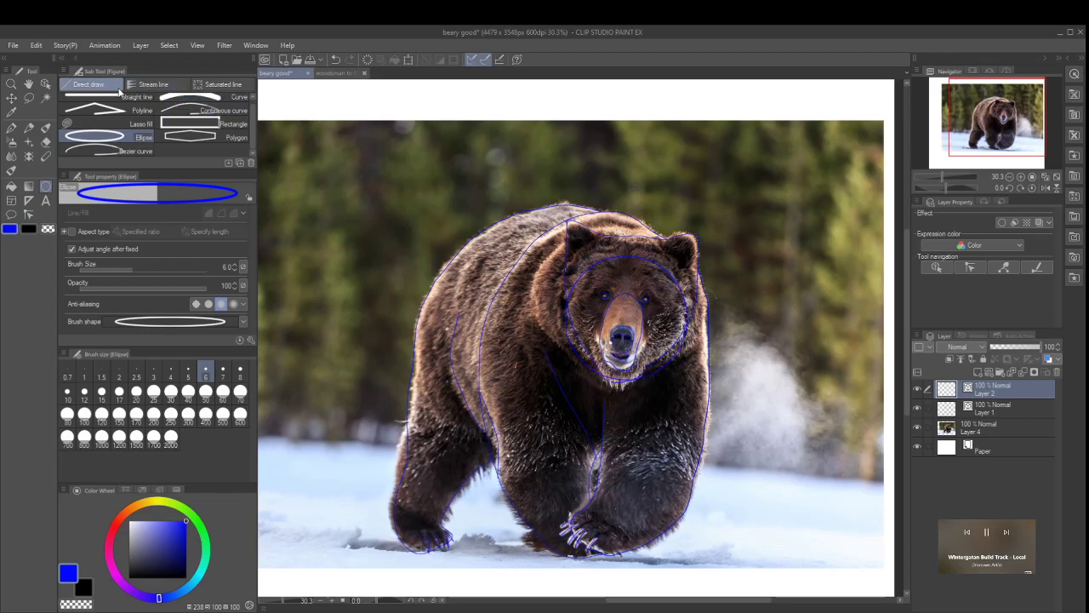
Step: Move the face circle up with the Object tool so it spans from the forehead to the mouth, and deselect it
click(46, 84)
click(609, 262)
drag(610, 246, 608, 244)
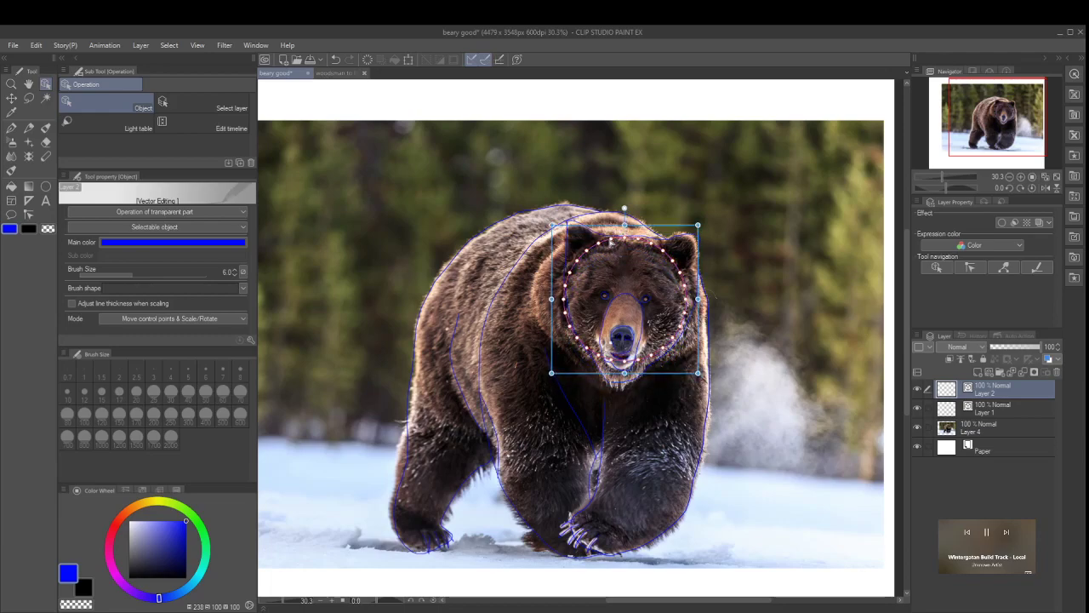
click(769, 380)
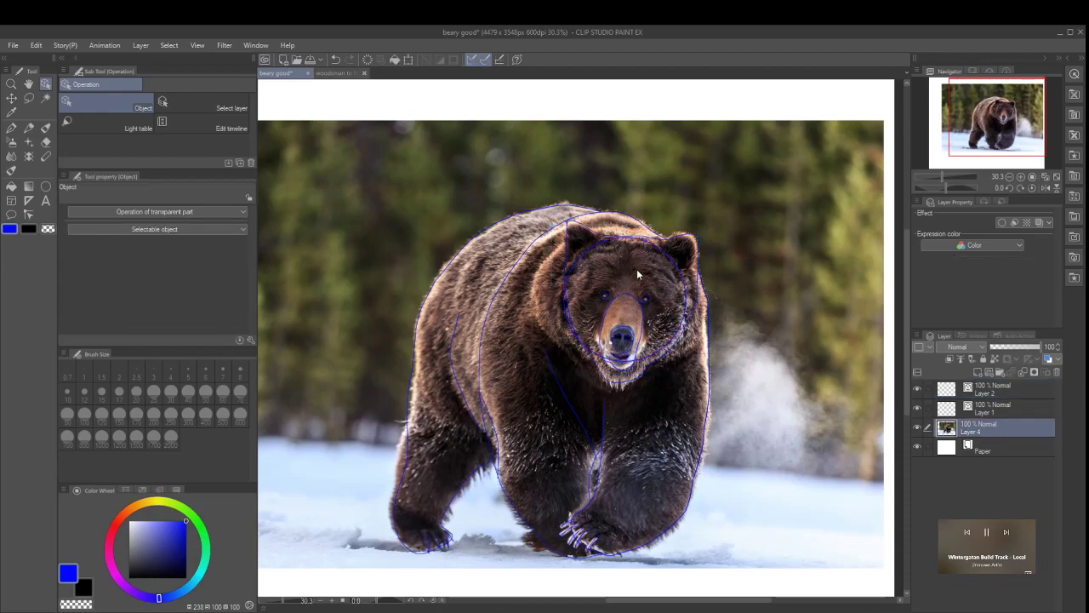
Step: Outline both ears as triangles with the Polyline tool
click(46, 185)
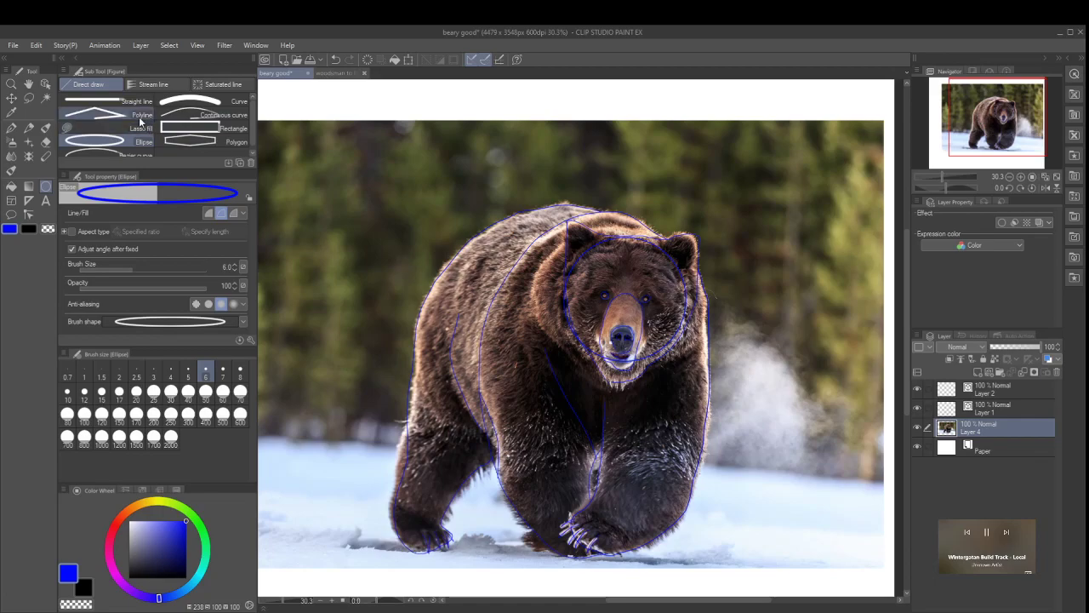
click(141, 115)
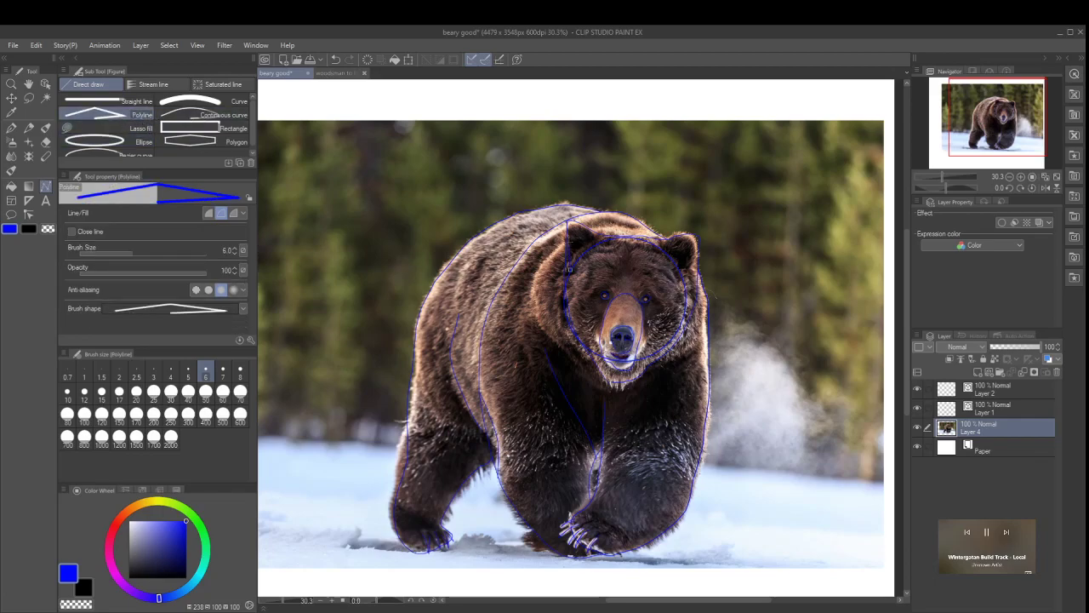
click(567, 220)
click(606, 241)
double_click(570, 270)
Step: Outline the muzzle as a tapered polyline shape, narrow between the eyes and widening down to the mouth
click(612, 297)
click(617, 368)
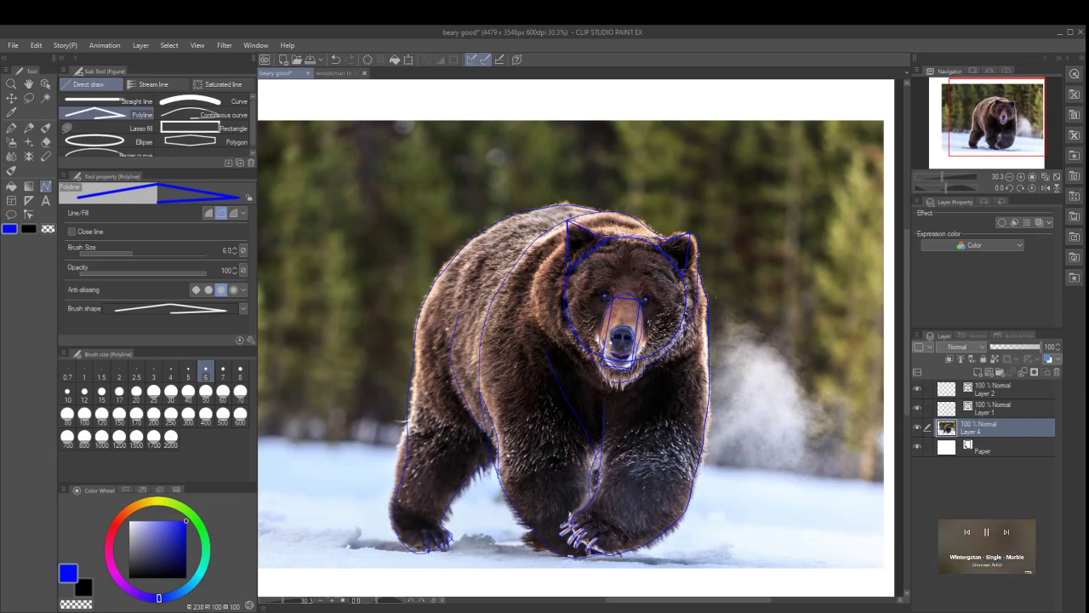
key(Escape)
click(616, 293)
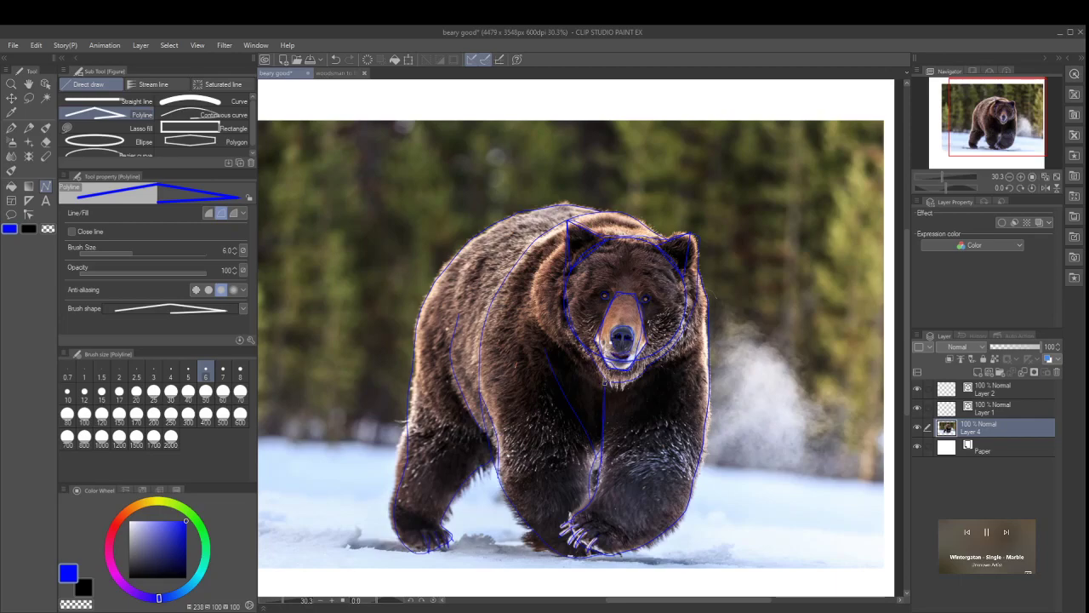
Step: Outline the forward-stepping front leg as a four-sided polyline block from the chest down to the wrist
click(600, 491)
click(690, 506)
click(710, 373)
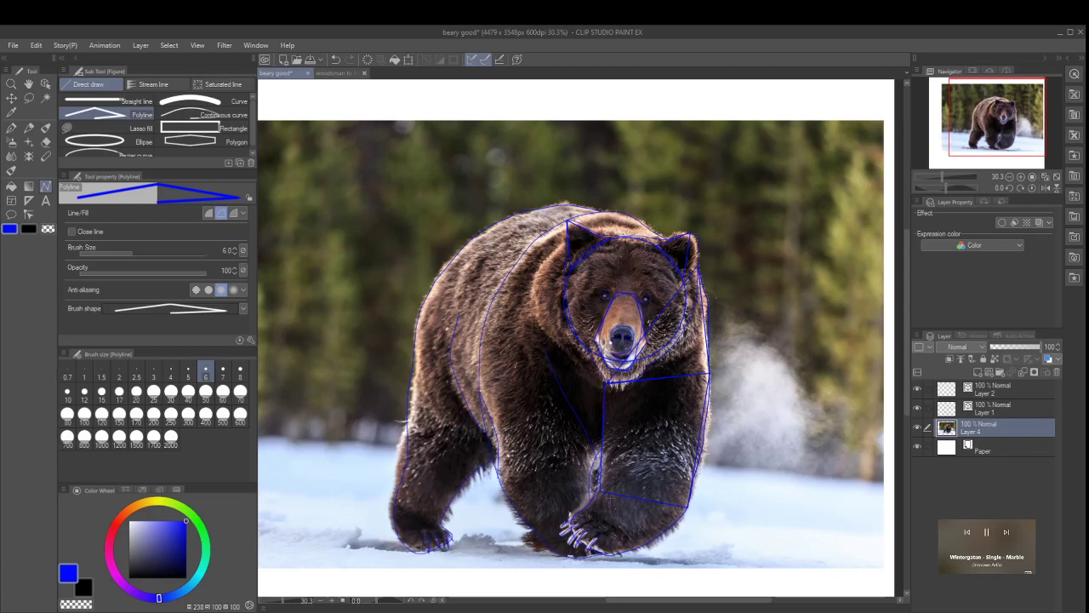
click(600, 492)
click(601, 491)
Step: Outline the upper part of the other front leg as a four-sided polyline block from the shoulder to the elbow
click(485, 321)
click(535, 308)
double_click(594, 455)
click(596, 464)
click(493, 466)
double_click(485, 323)
Step: Outline that front leg's lower segment and the rear leg's thigh, lower leg and paw as polyline shapes
click(495, 466)
click(595, 516)
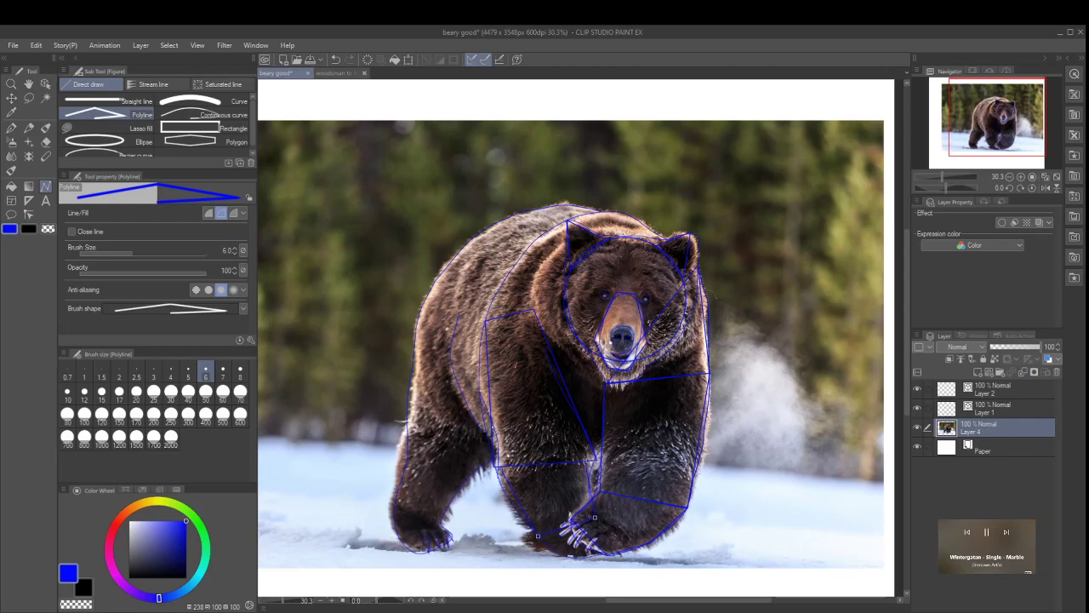
double_click(499, 467)
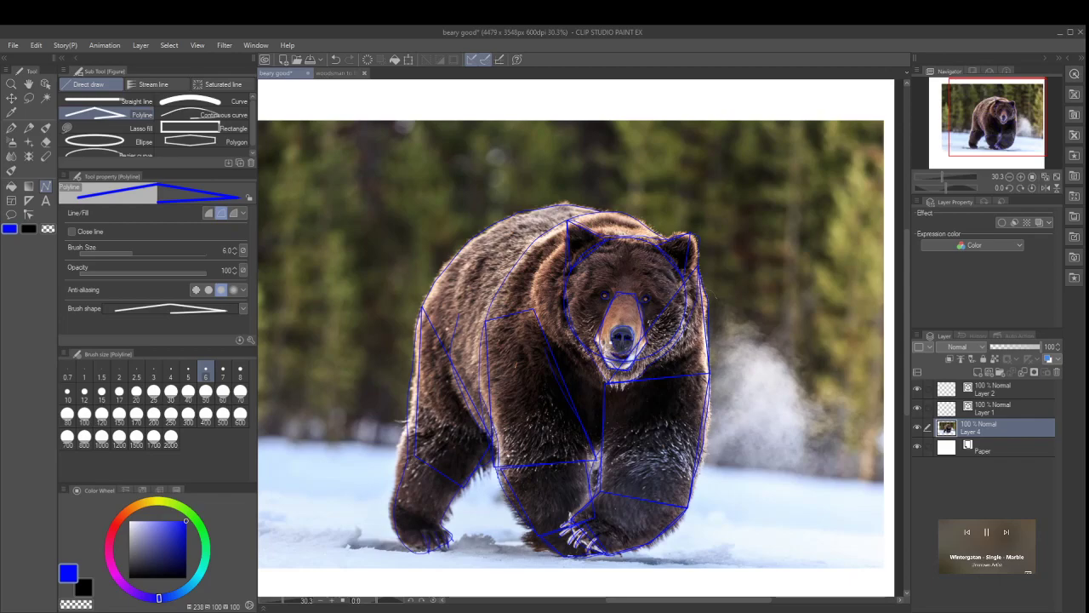
click(414, 460)
click(463, 488)
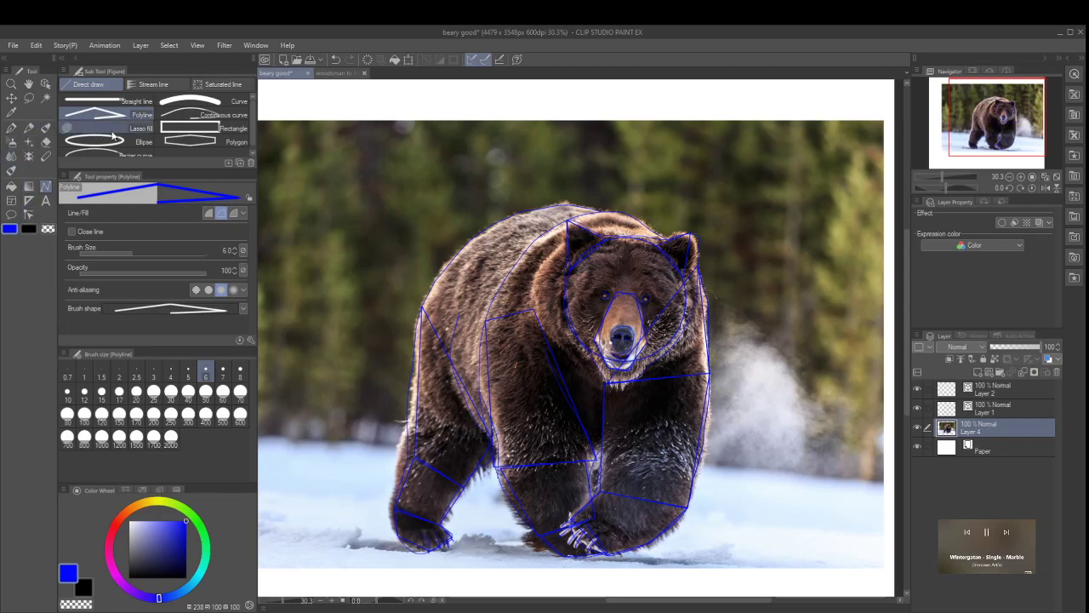
Step: Try to trace the bear's back from the top of the rear leg towards the head with the Bezier curve tool
scroll(136, 146, down, 1)
click(139, 150)
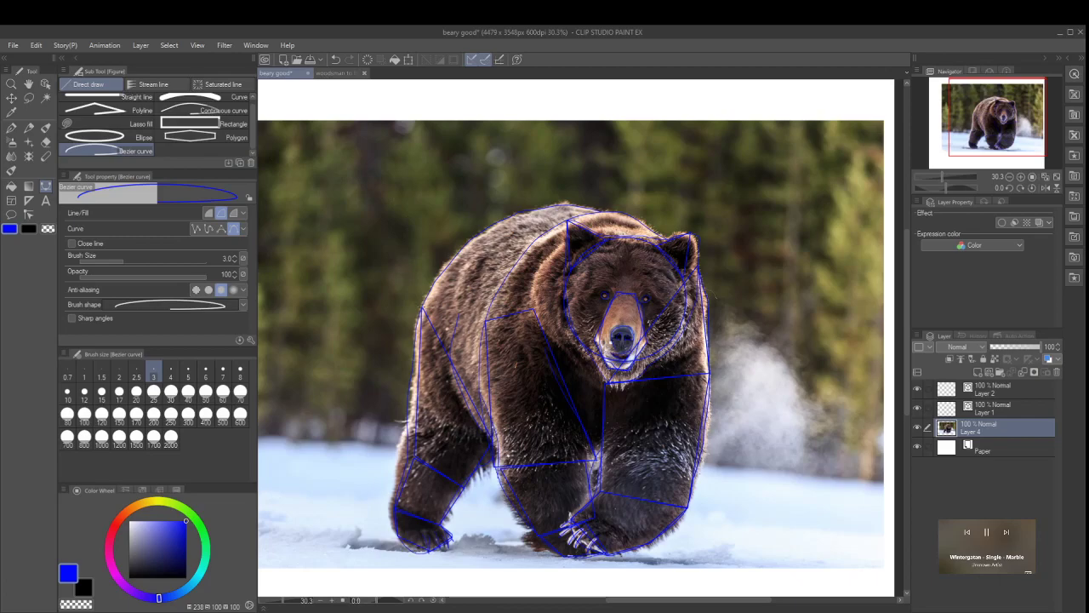
click(456, 298)
click(657, 231)
drag(439, 186, 480, 194)
drag(396, 256, 384, 280)
key(Escape)
drag(412, 152, 436, 144)
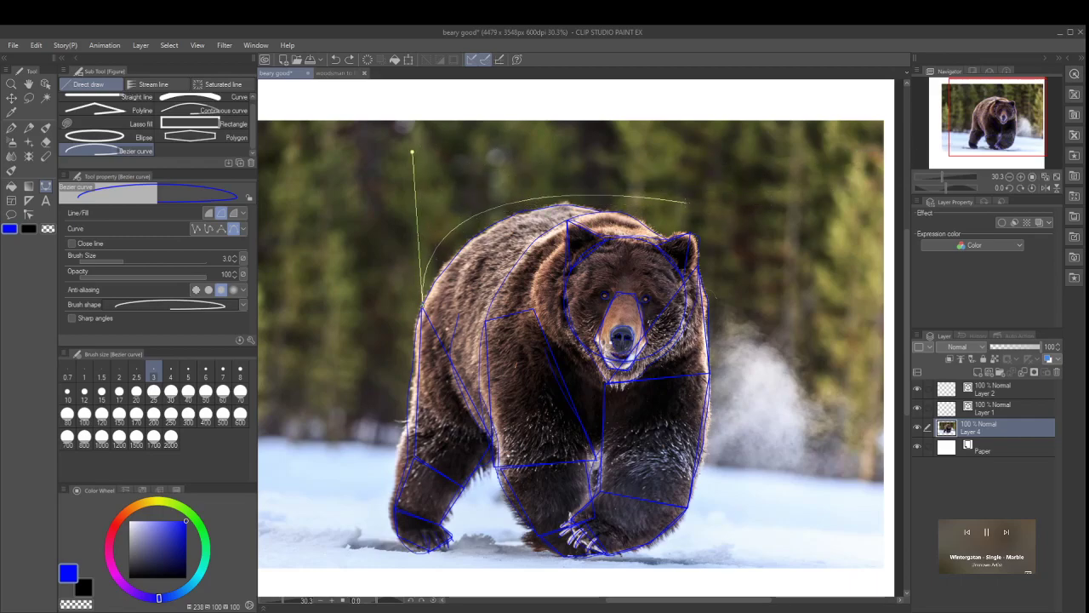
drag(471, 202, 441, 177)
key(Return)
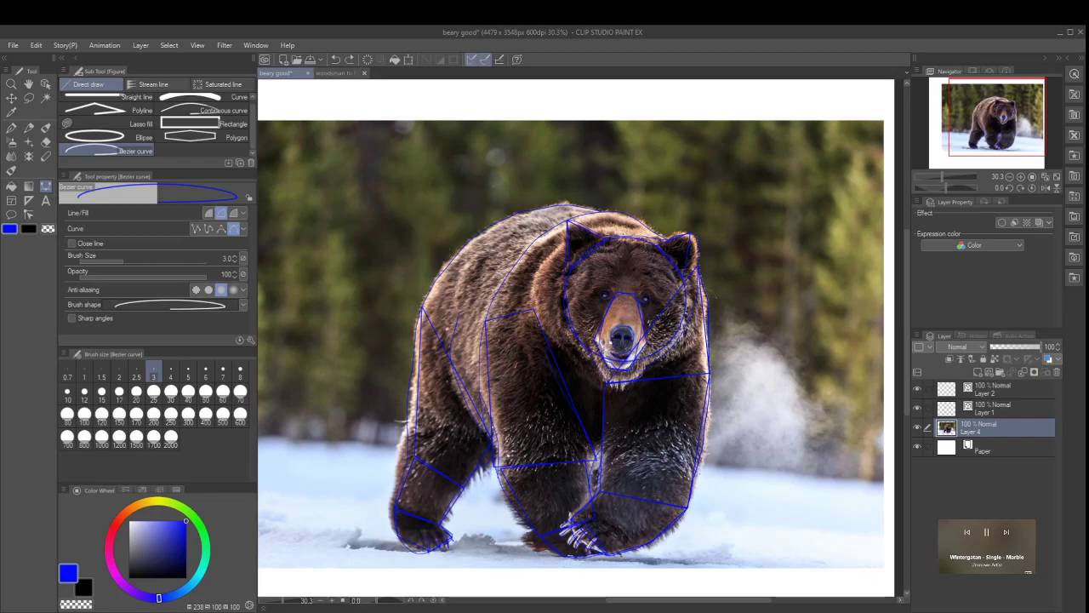
Step: Try to enclose the bear's back in a Bezier shape that starts and ends at the top of the rear leg
click(438, 262)
drag(473, 142, 488, 82)
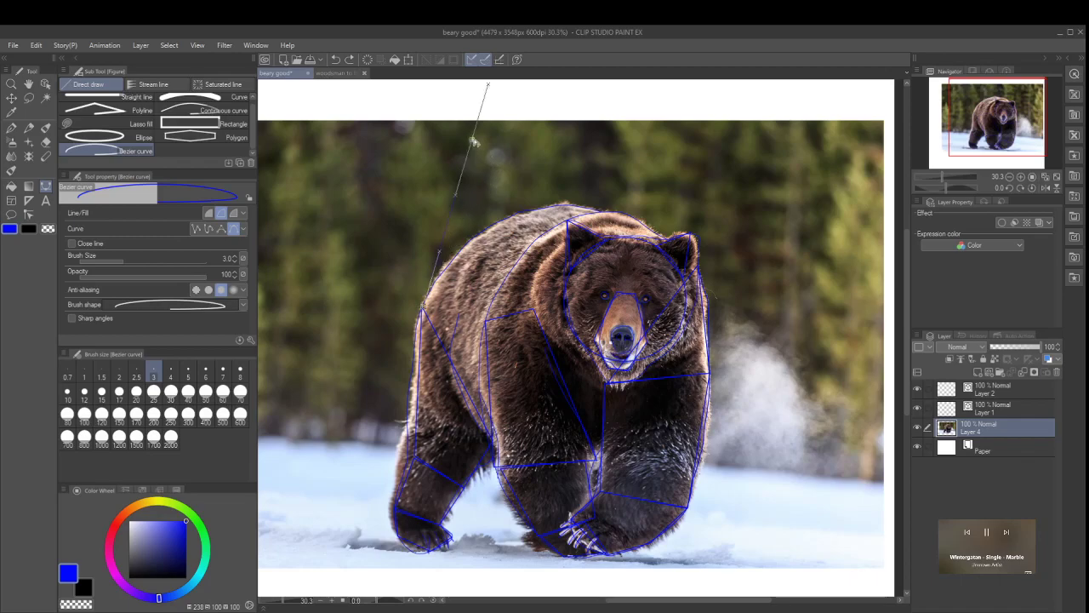
click(587, 184)
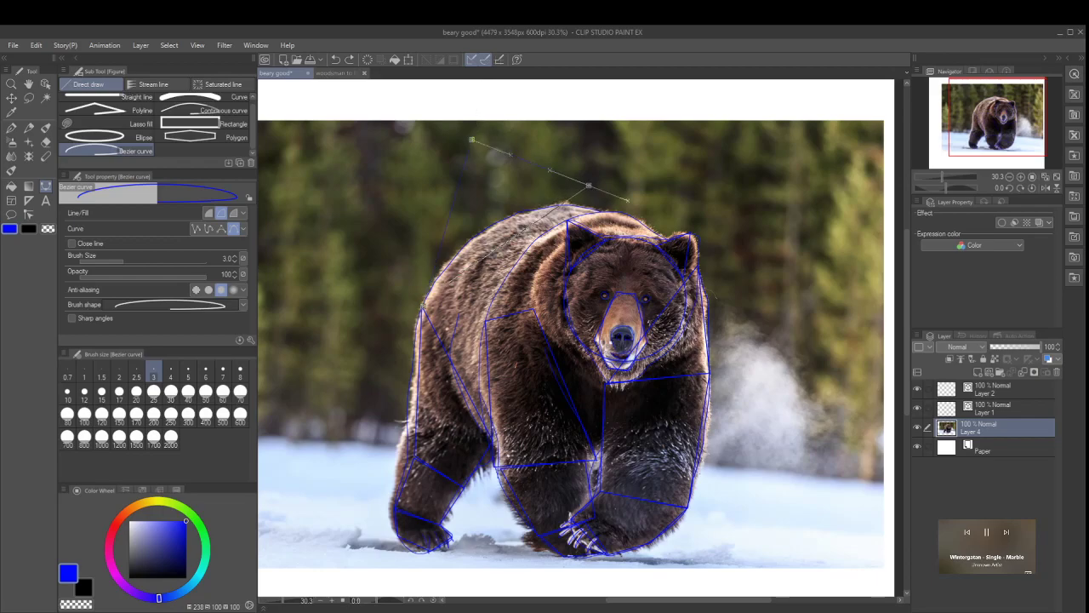
key(Escape)
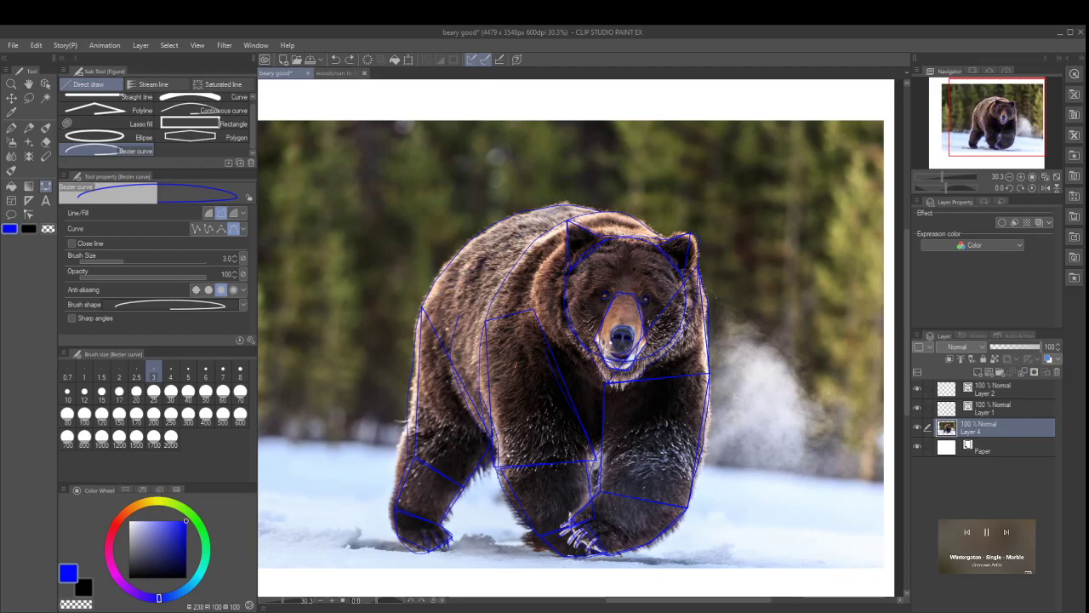
click(419, 259)
drag(471, 173, 491, 199)
double_click(426, 308)
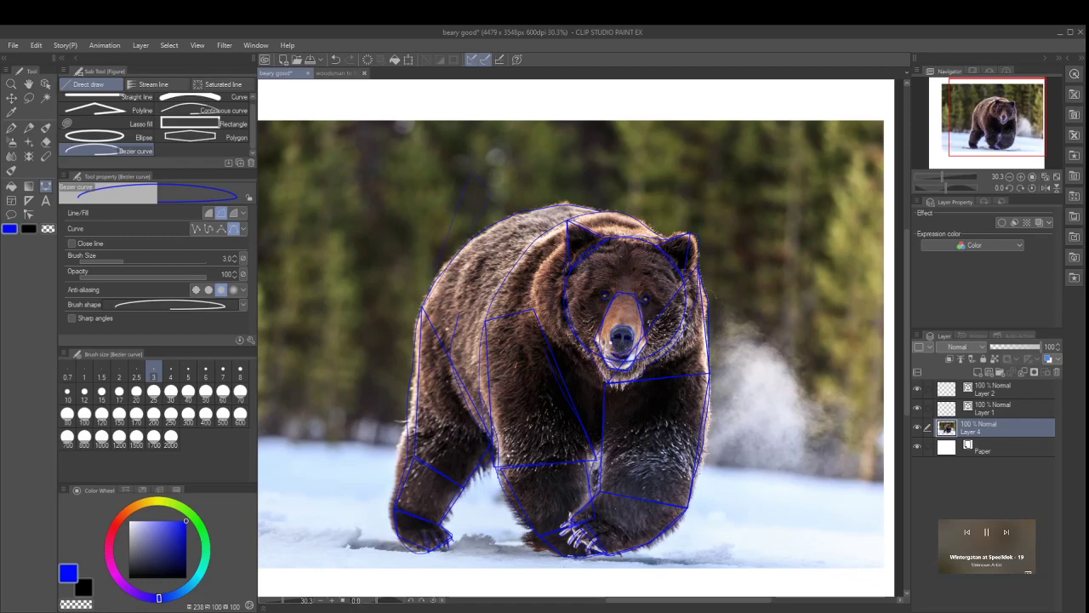
Step: Try to run a Bezier curve from the top of the rear leg across the back to the far ear
click(441, 292)
click(633, 214)
drag(400, 173, 713, 228)
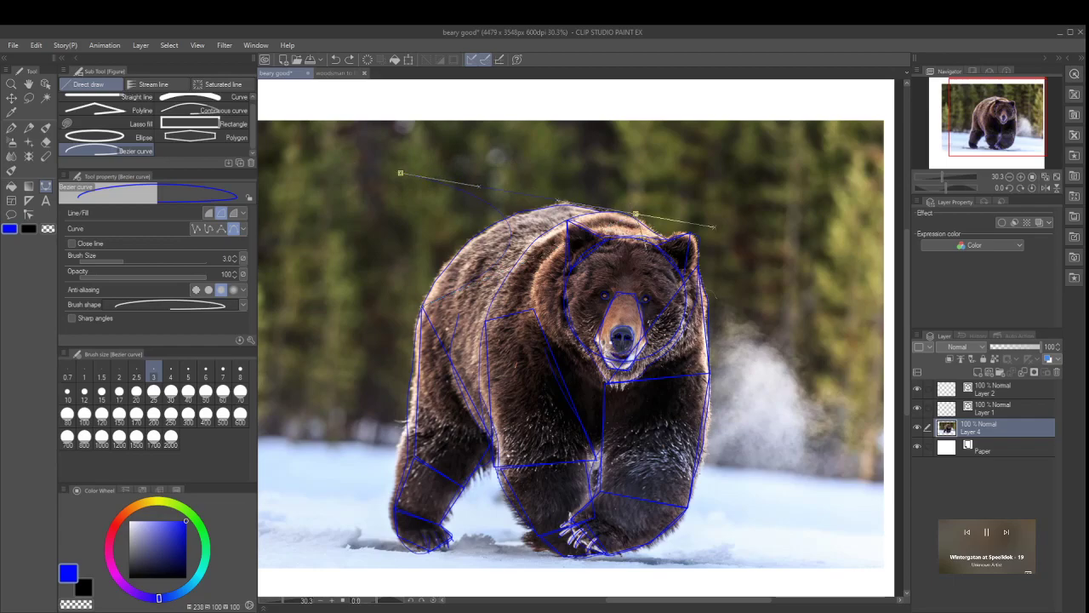
key(Return)
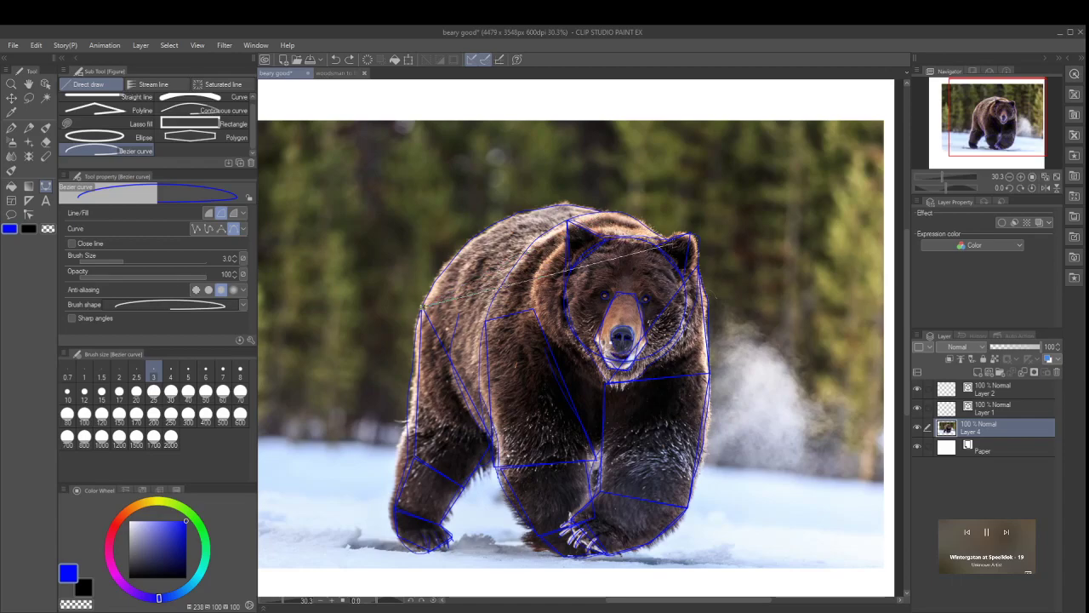
drag(669, 241, 752, 220)
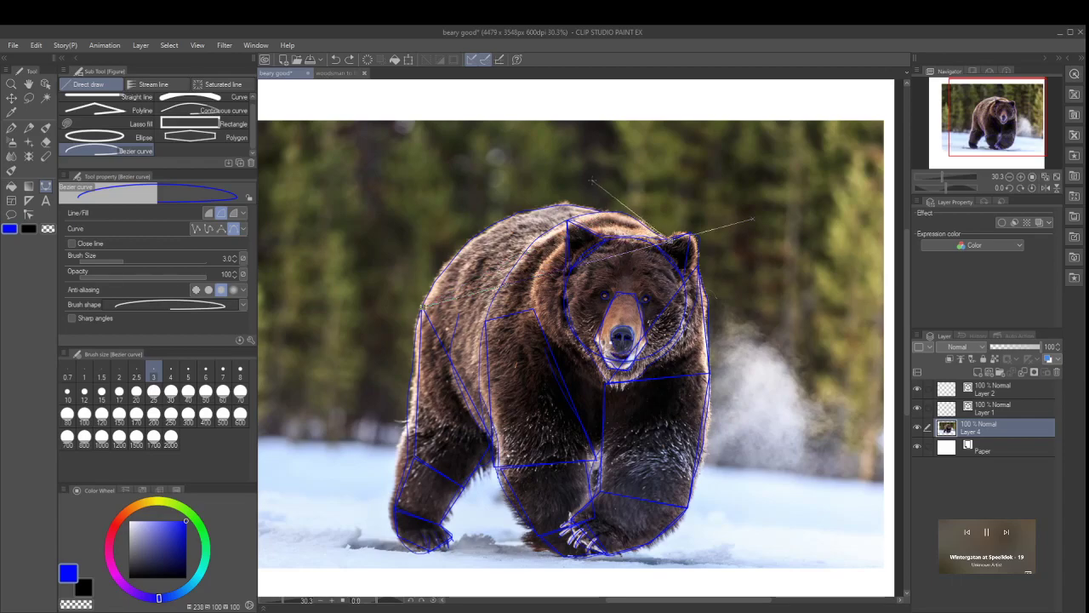
drag(600, 159, 576, 130)
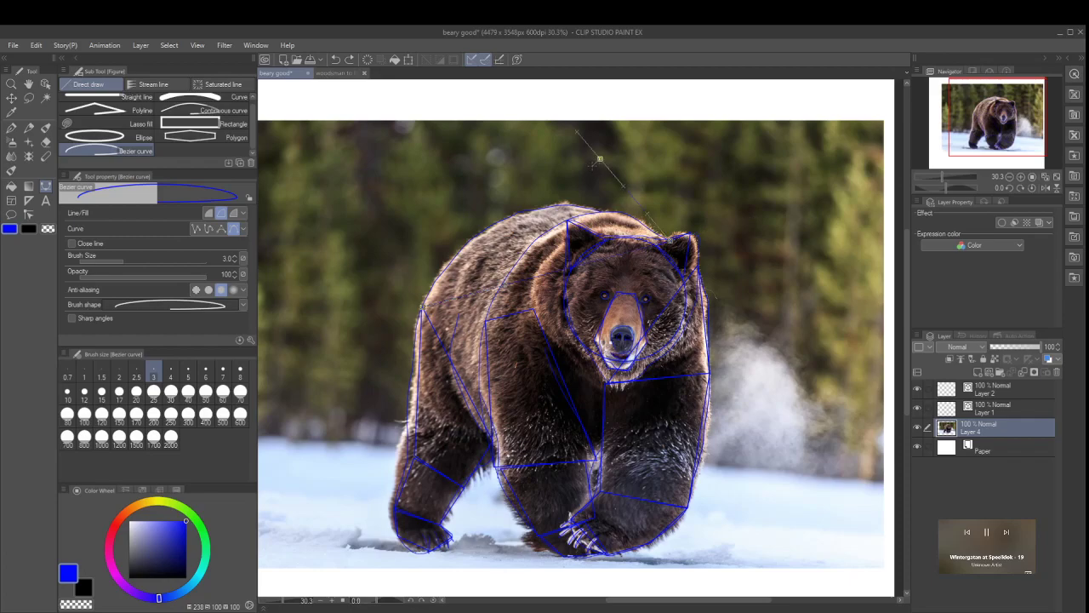
key(Escape)
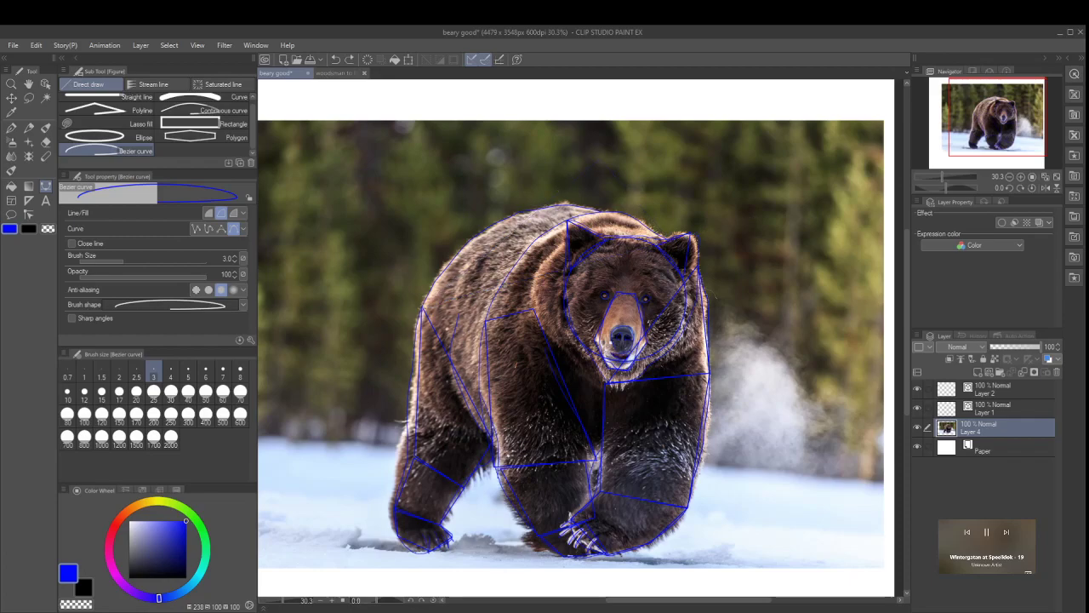
Step: Try to follow the rump and upper back with Bezier curves started from the top of the rear leg
click(465, 281)
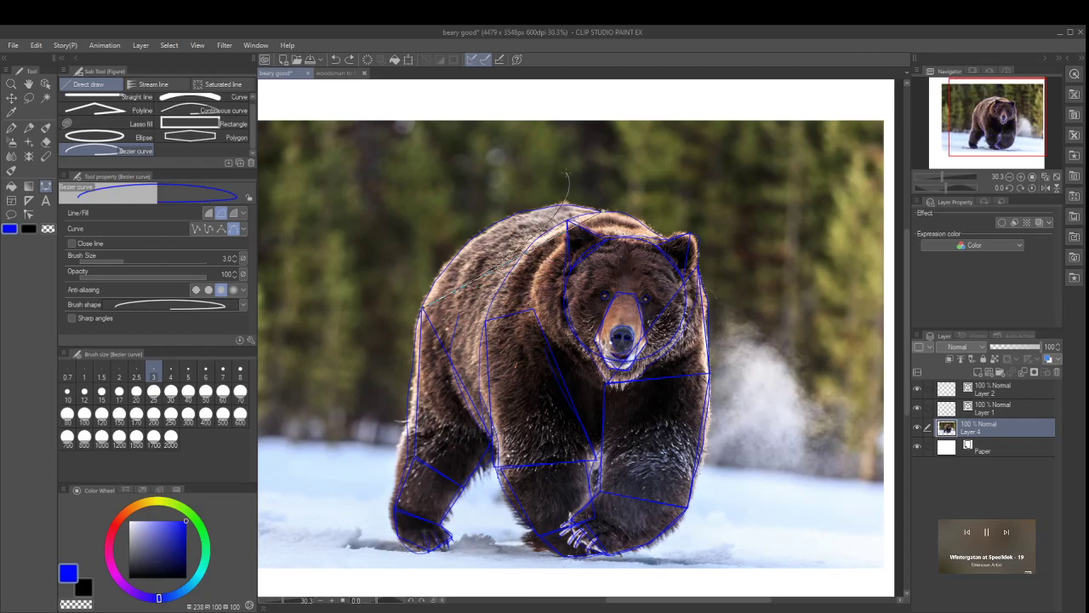
mouse_move(567, 173)
mouse_down()
mouse_move(486, 190)
mouse_move(458, 248)
mouse_up()
double_click(426, 310)
drag(420, 244, 605, 196)
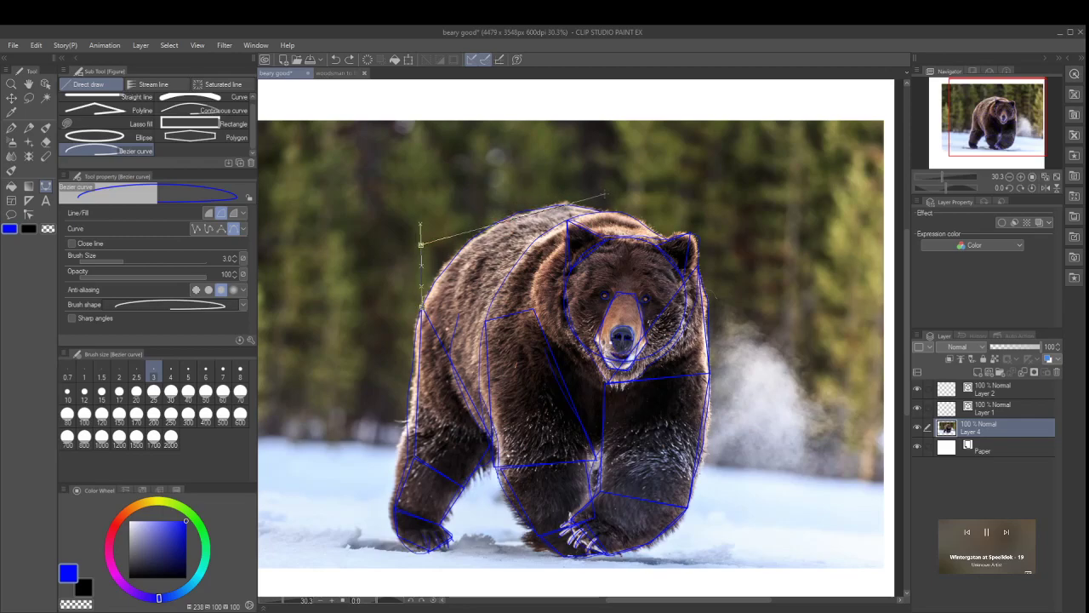
click(601, 197)
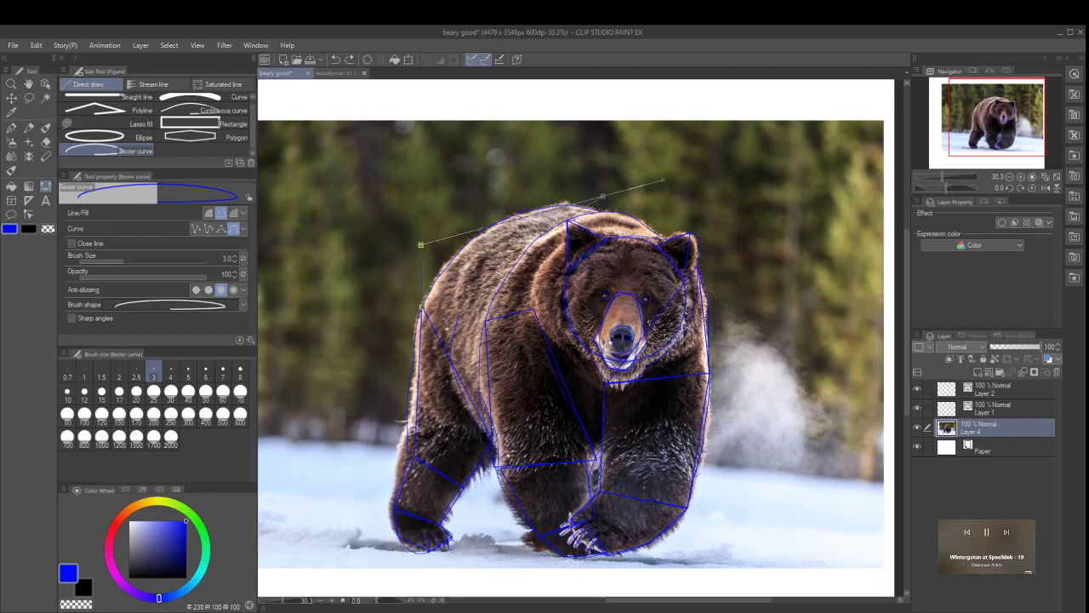
double_click(424, 305)
drag(422, 252, 473, 213)
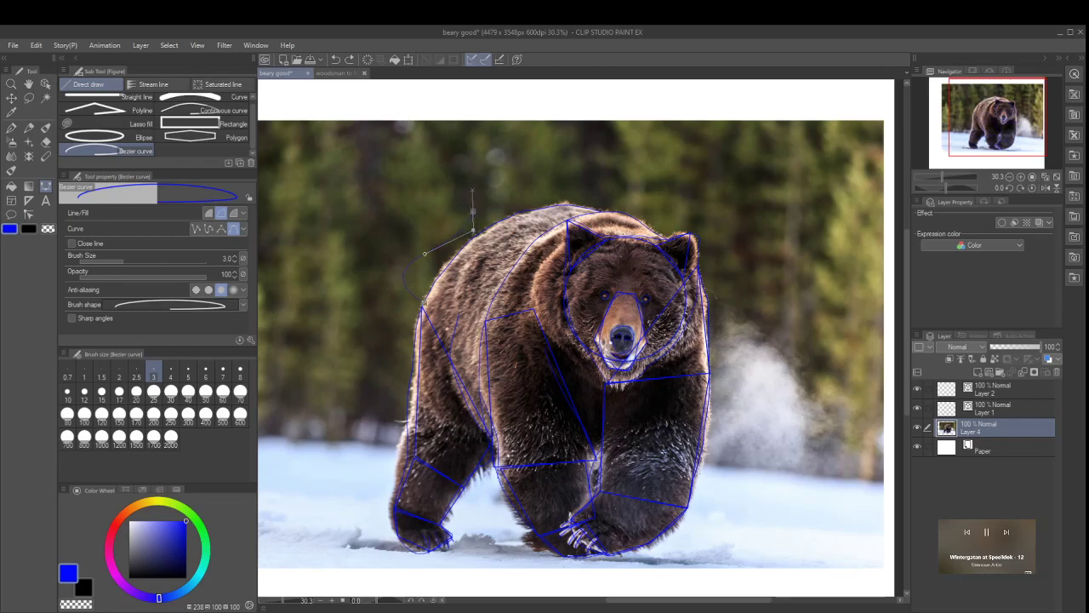
key(Escape)
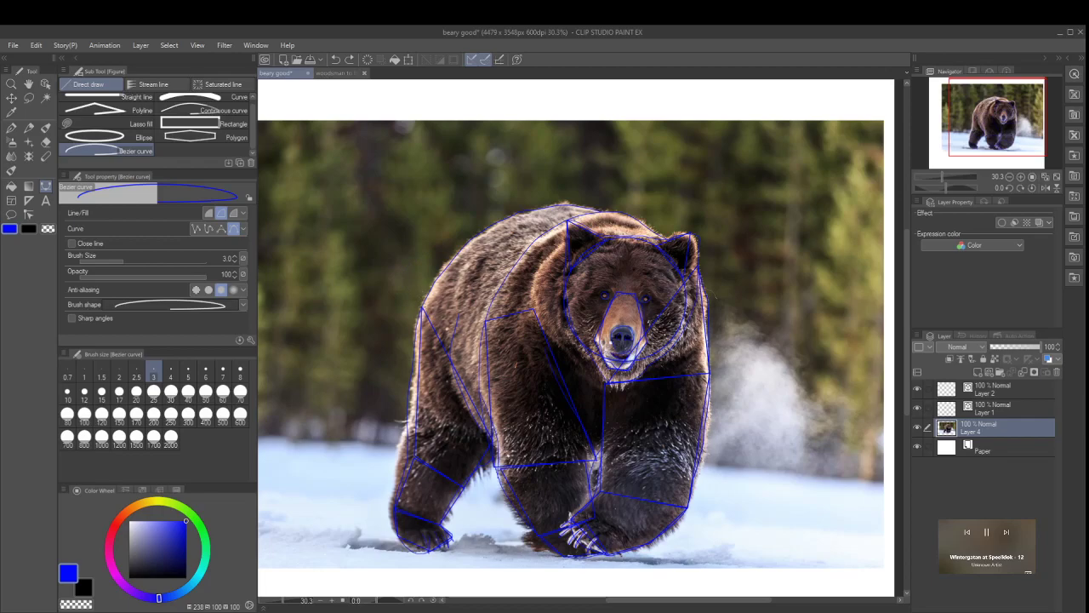
Step: Try to run one Bezier curve over the bear's back and head down to the far shoulder
click(443, 294)
drag(570, 206, 460, 202)
drag(742, 290, 777, 340)
drag(736, 337, 723, 378)
scroll(615, 216, down, 2)
scroll(596, 209, up, 3)
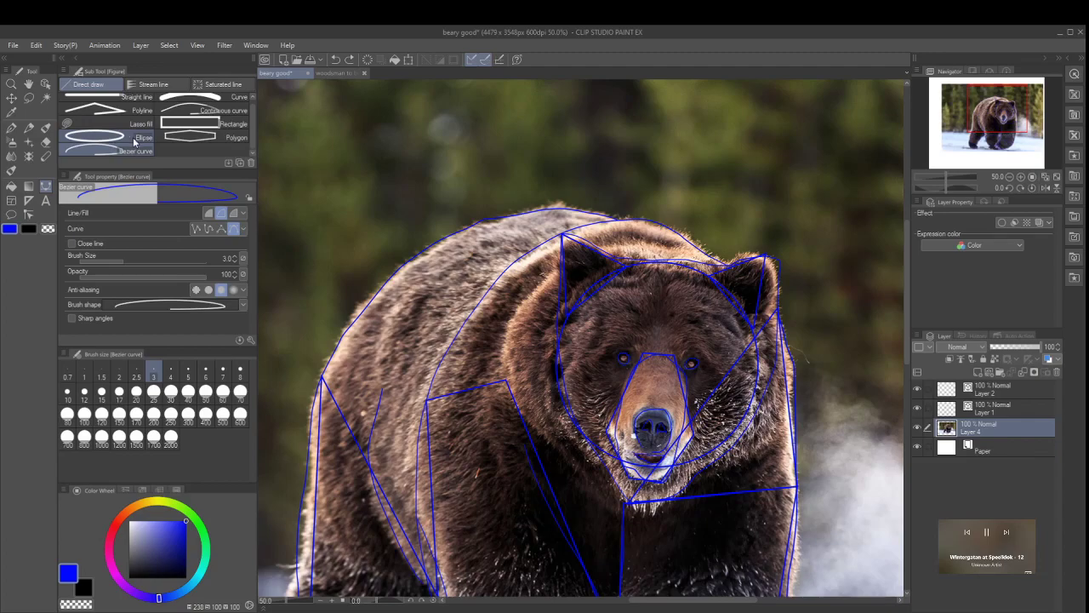
Step: Try to draw a continuous curve from the top of the rear leg over the head to beside the far shoulder
click(209, 110)
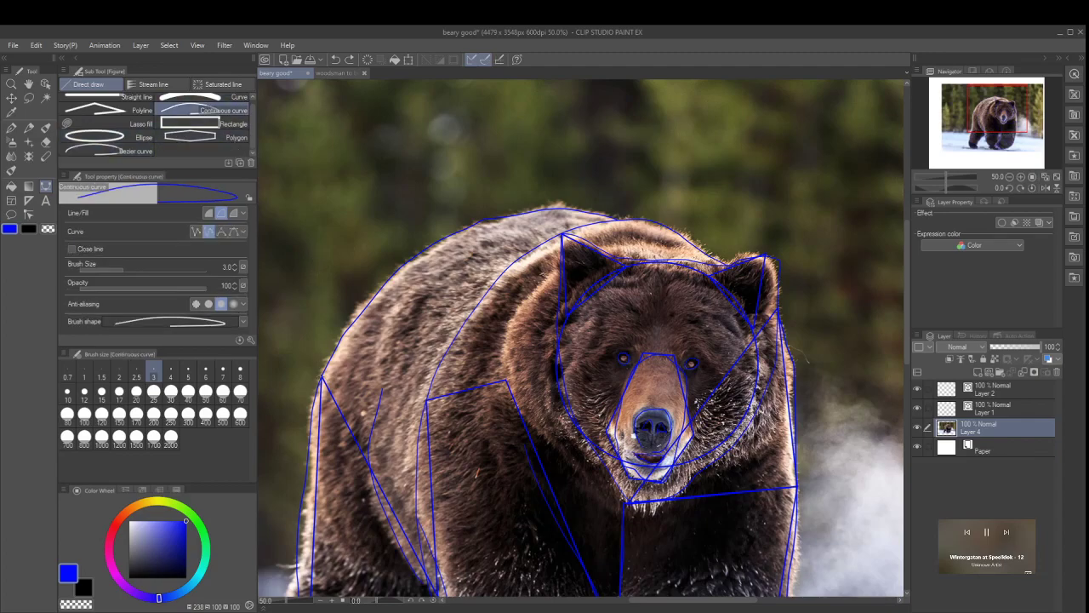
click(492, 286)
click(633, 209)
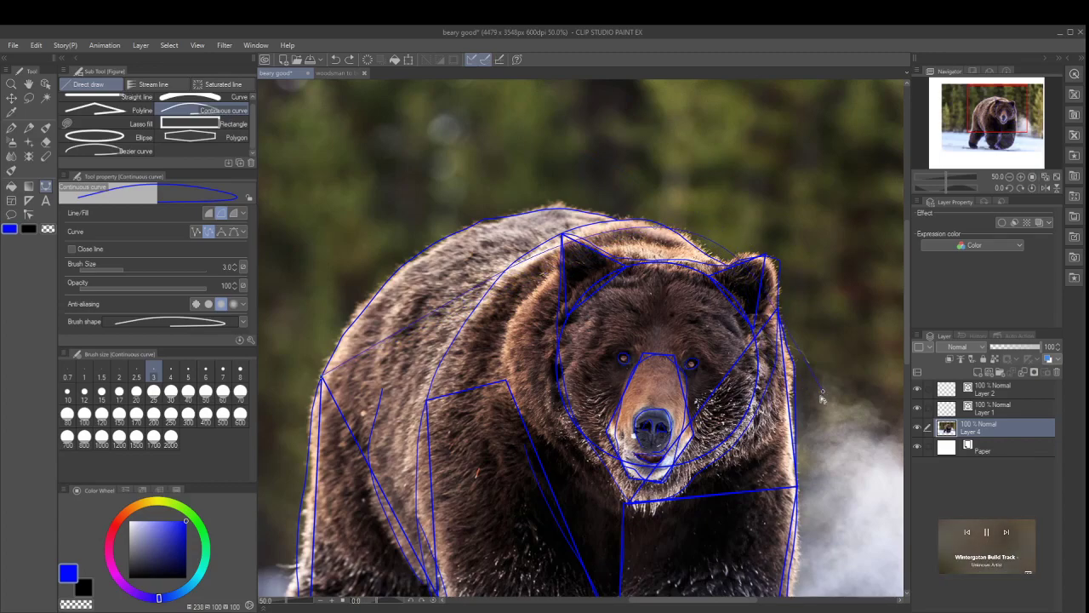
click(822, 391)
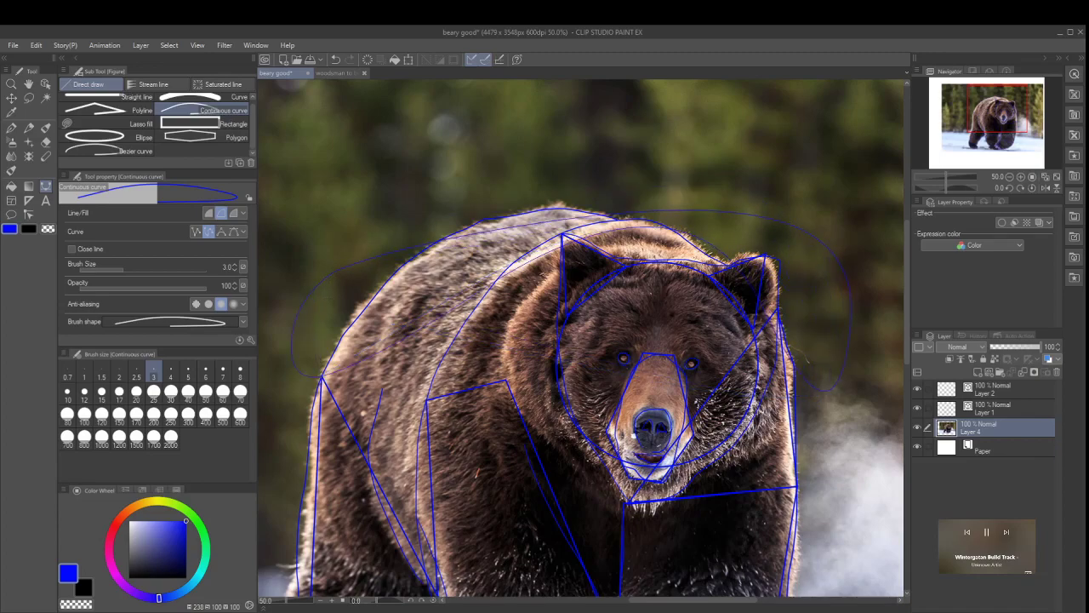
key(Escape)
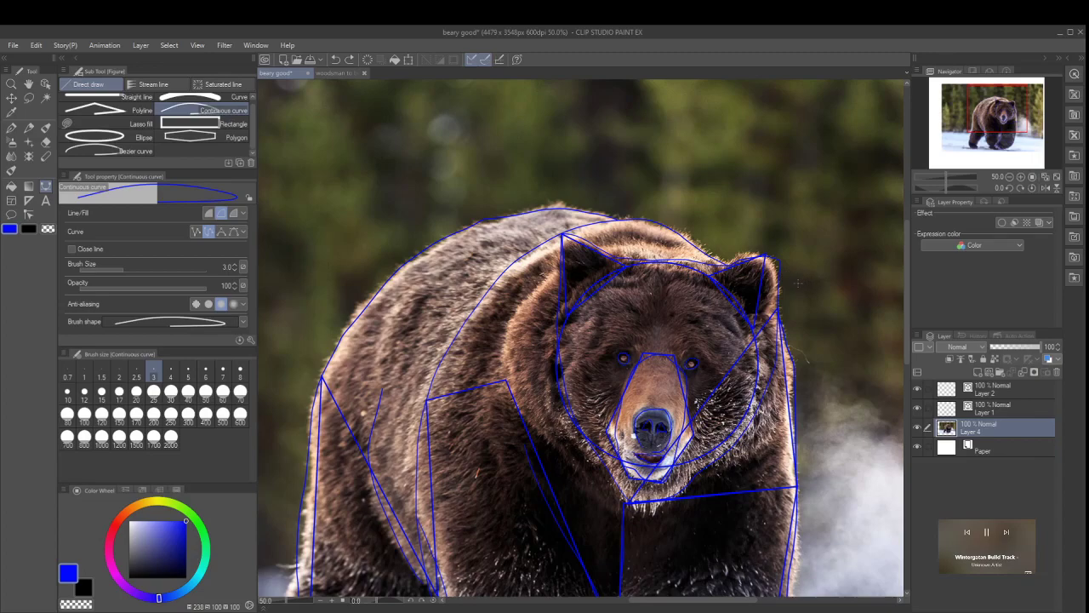
Step: Hide the photo on Layer 4 to examine the line drawing on its own, and show the photo again
scroll(792, 283, down, 4)
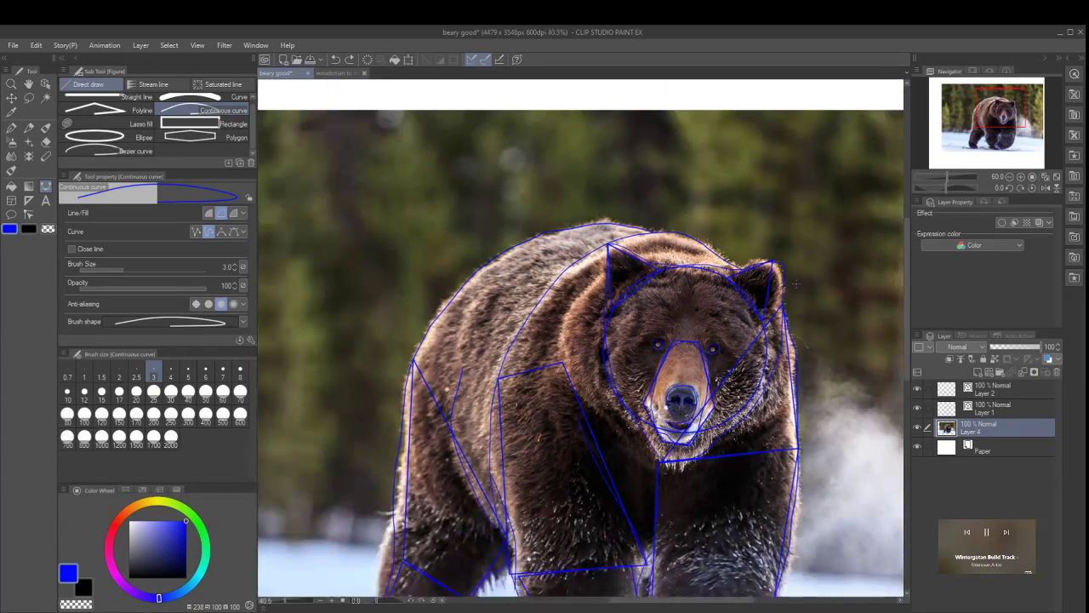
scroll(792, 283, up, 2)
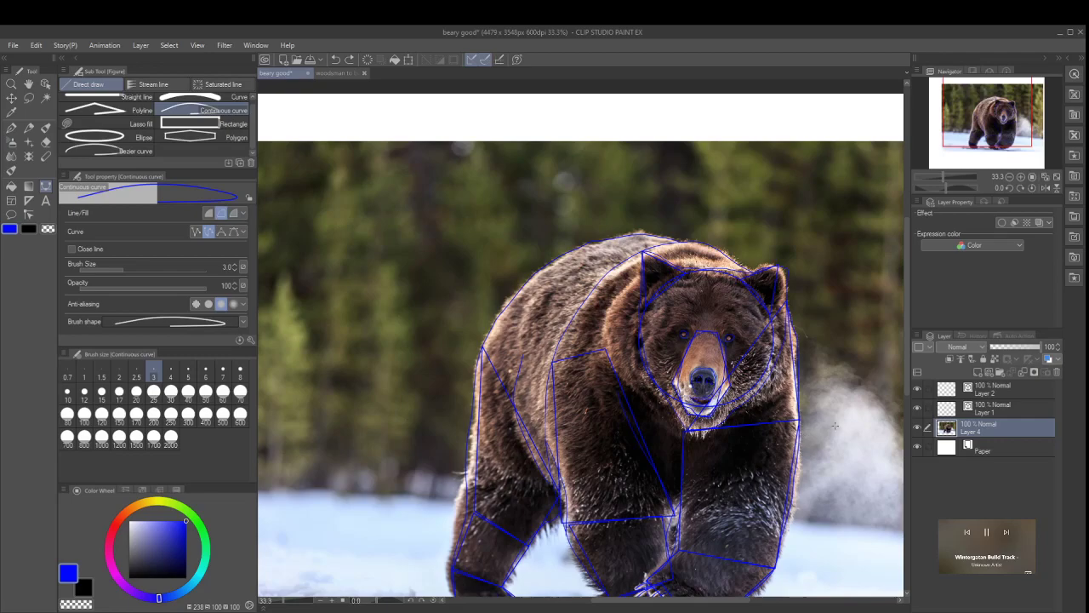
click(918, 428)
scroll(810, 415, down, 2)
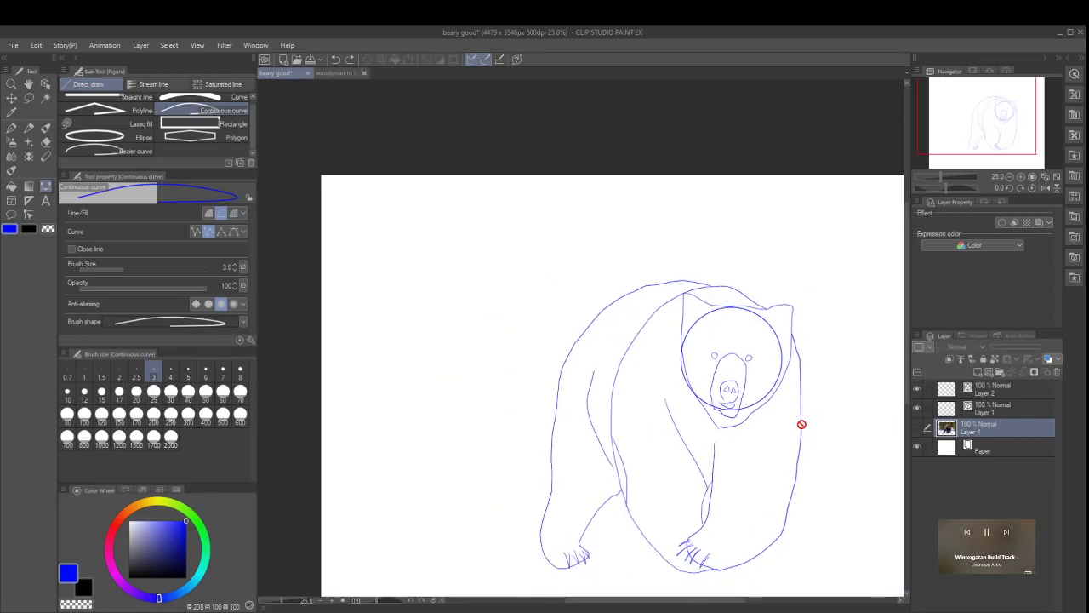
scroll(801, 424, up, 1)
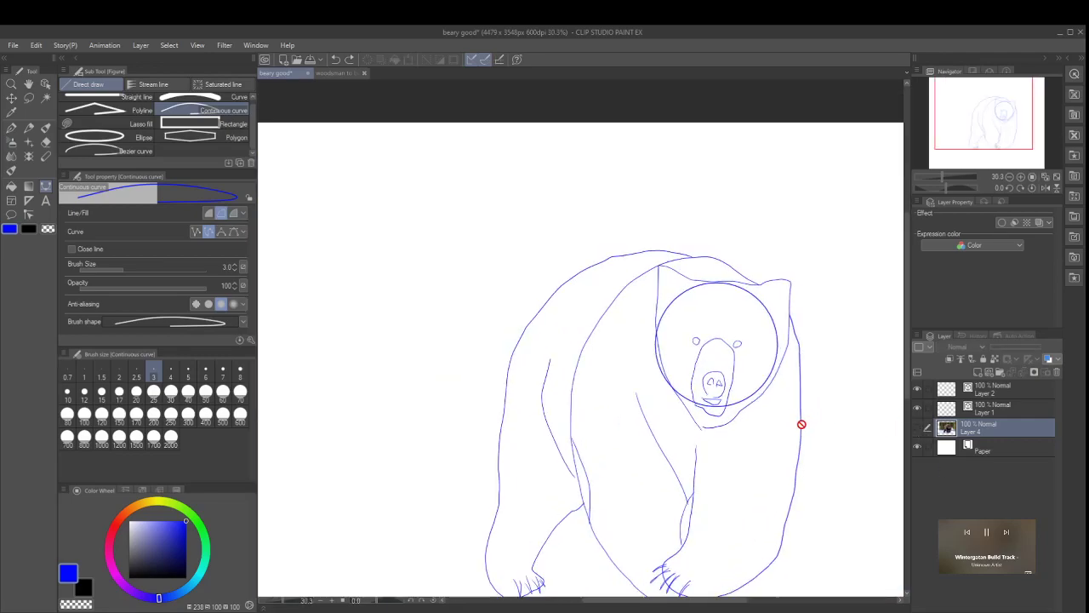
click(918, 428)
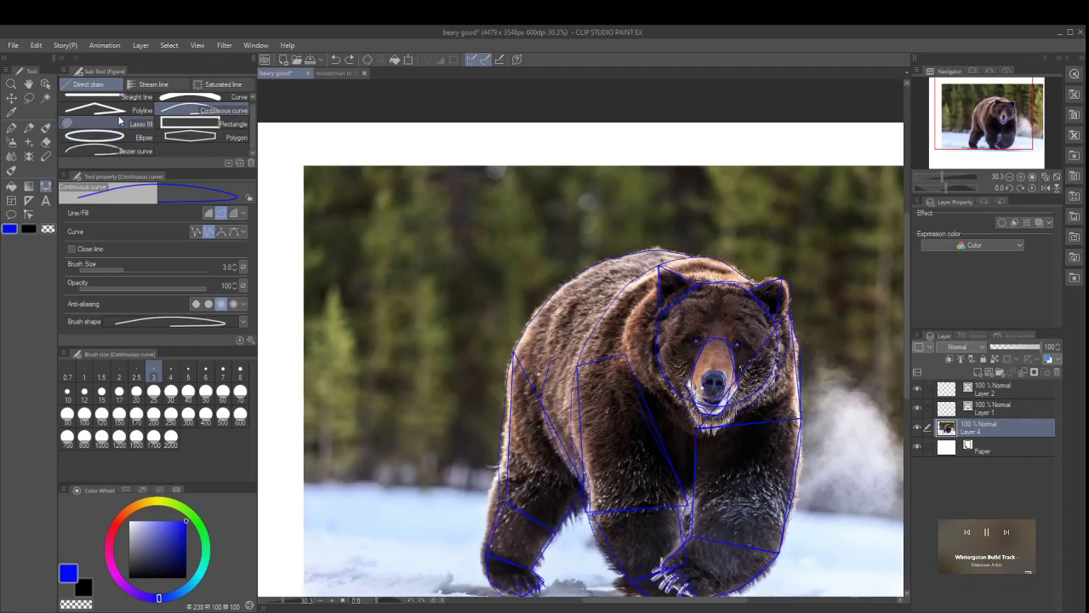
Step: Try to fit a large ellipse over the bear's back and shoulder
click(141, 139)
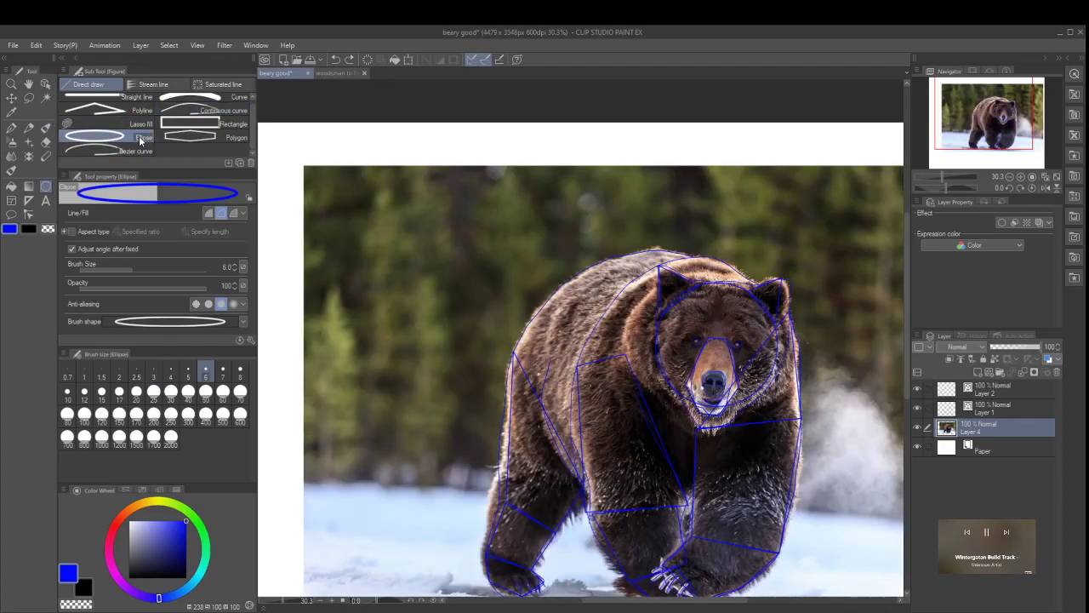
drag(505, 249, 720, 362)
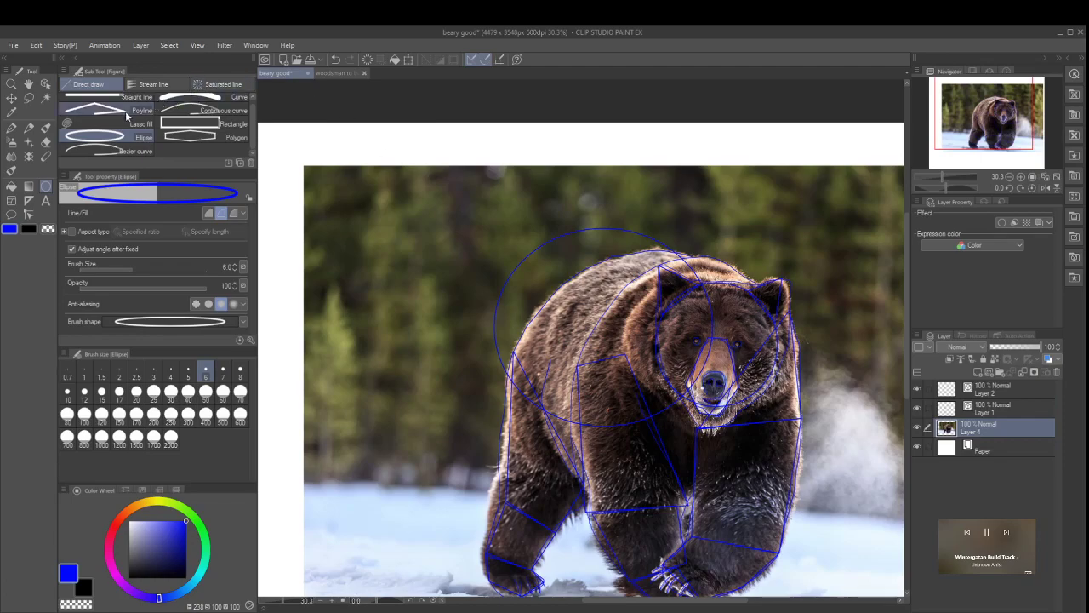
click(44, 85)
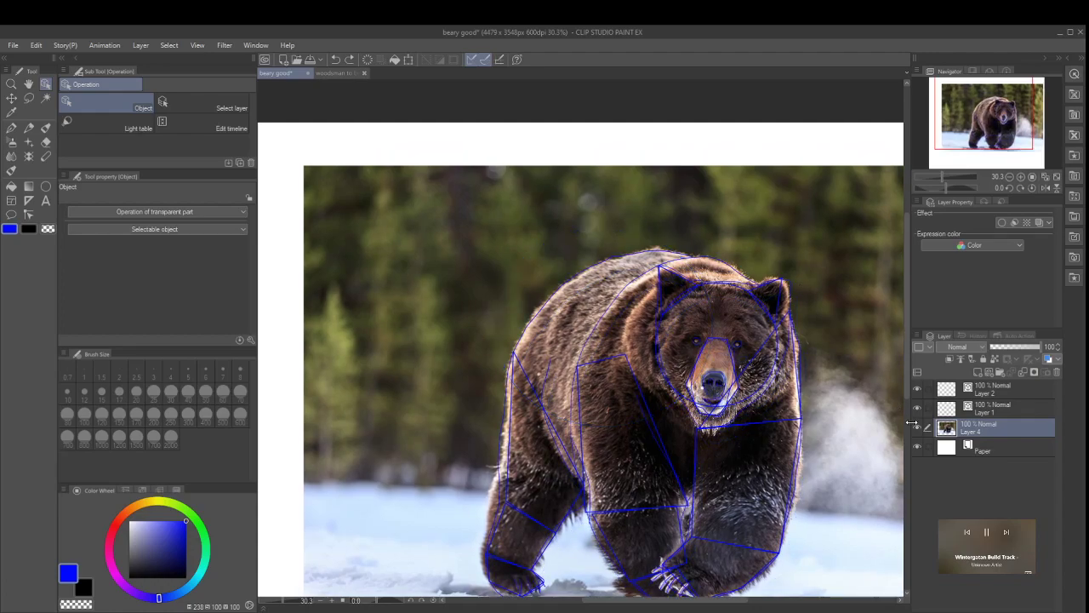
Step: Toggle the visibility of Layer 4 repeatedly to check which blue lines belong to the photo layer
click(919, 428)
click(919, 428)
click(919, 428)
click(919, 429)
click(919, 429)
click(920, 429)
click(920, 429)
click(921, 429)
click(922, 429)
click(922, 429)
click(922, 430)
click(922, 430)
click(921, 430)
click(920, 431)
click(920, 431)
click(919, 430)
Step: Hide Layer 2 and toggle Layer 4 off and on to compare which lines each layer holds
click(988, 389)
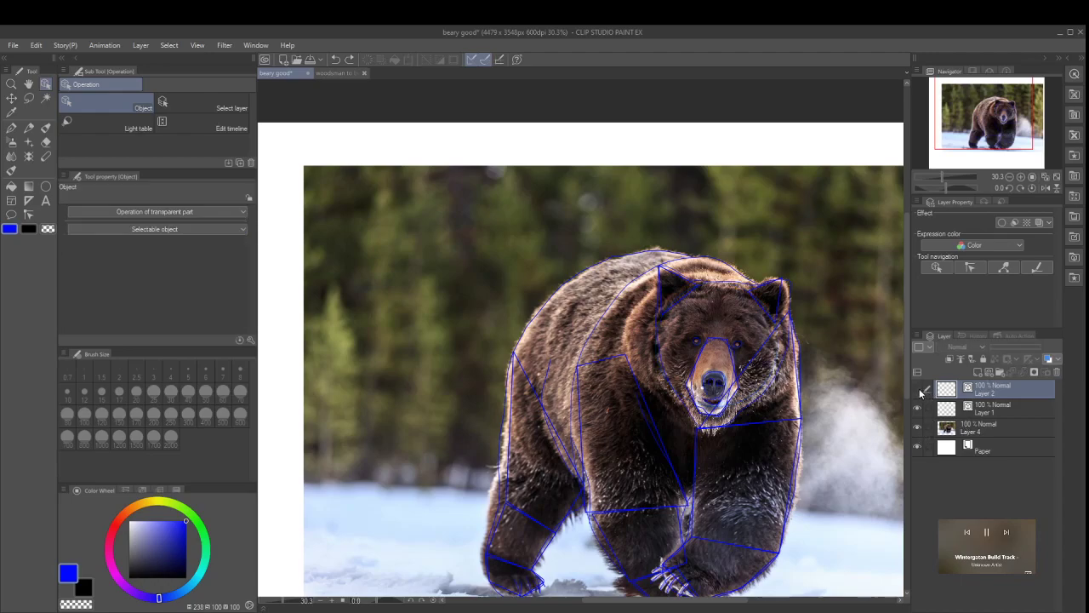
click(919, 393)
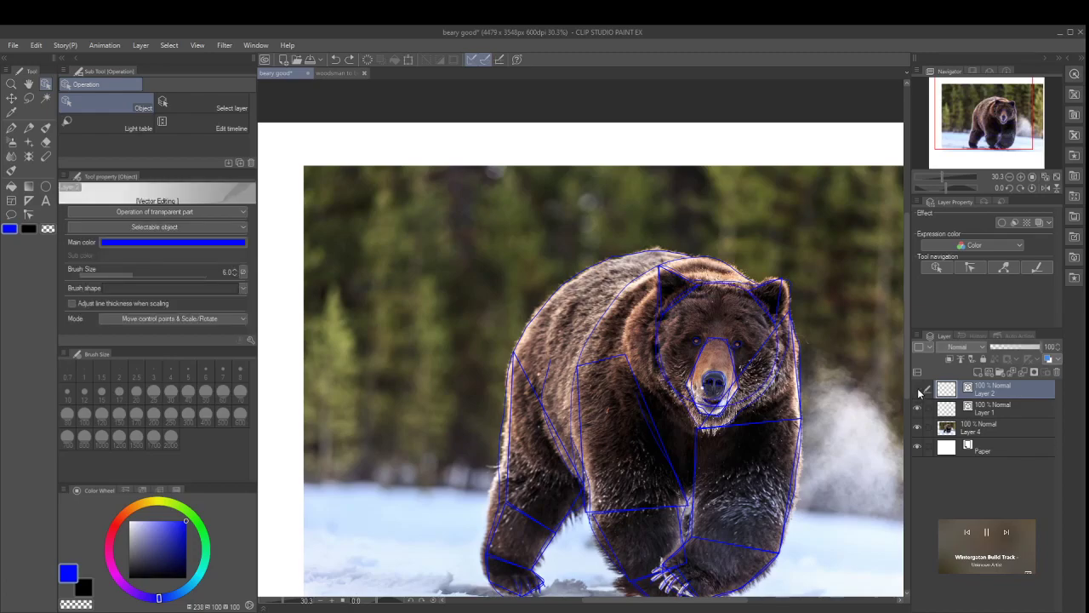
click(918, 428)
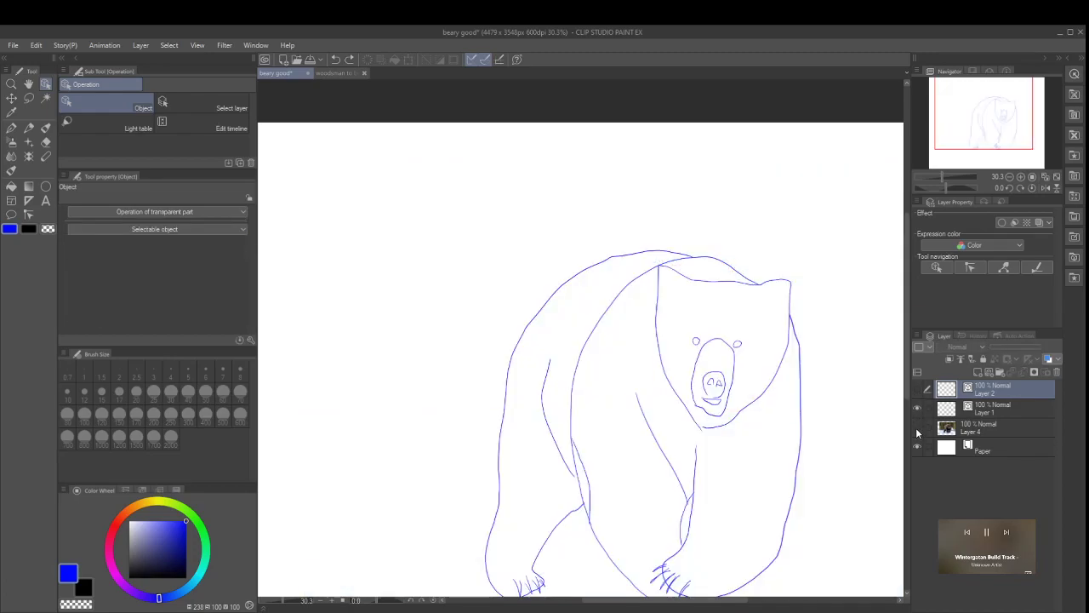
click(918, 429)
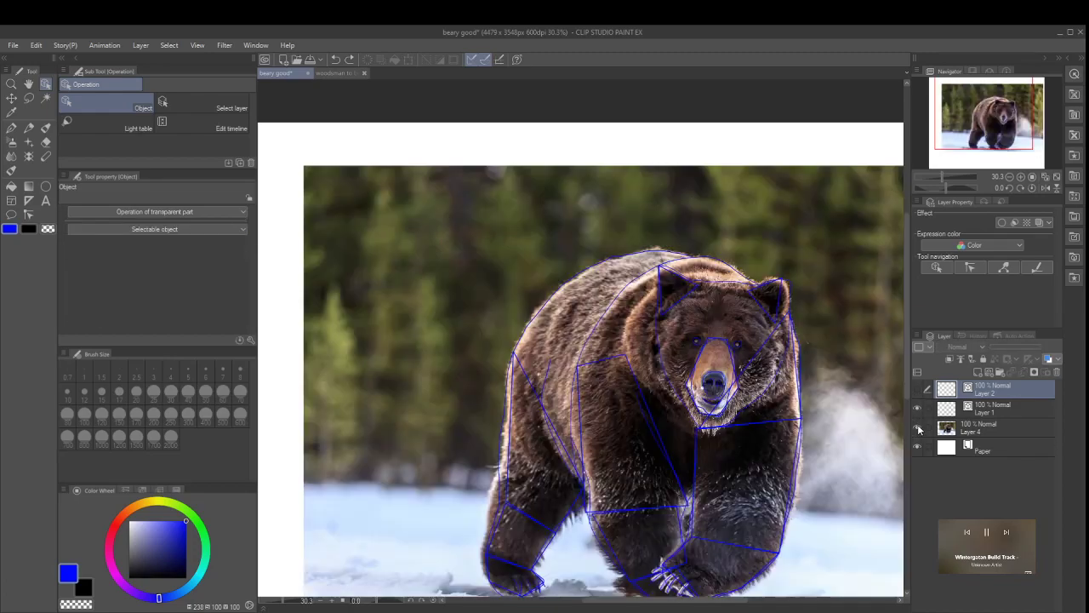
Step: Undo the polyline shapes drawn on photo Layer 4, make Layer 2 visible and set it as the active layer
click(997, 429)
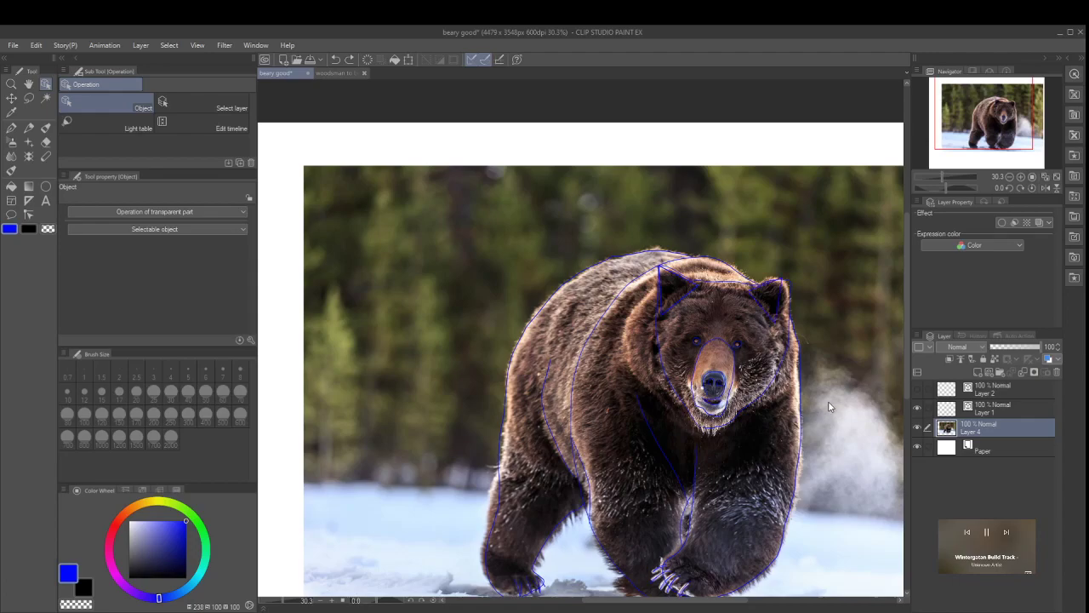
click(939, 390)
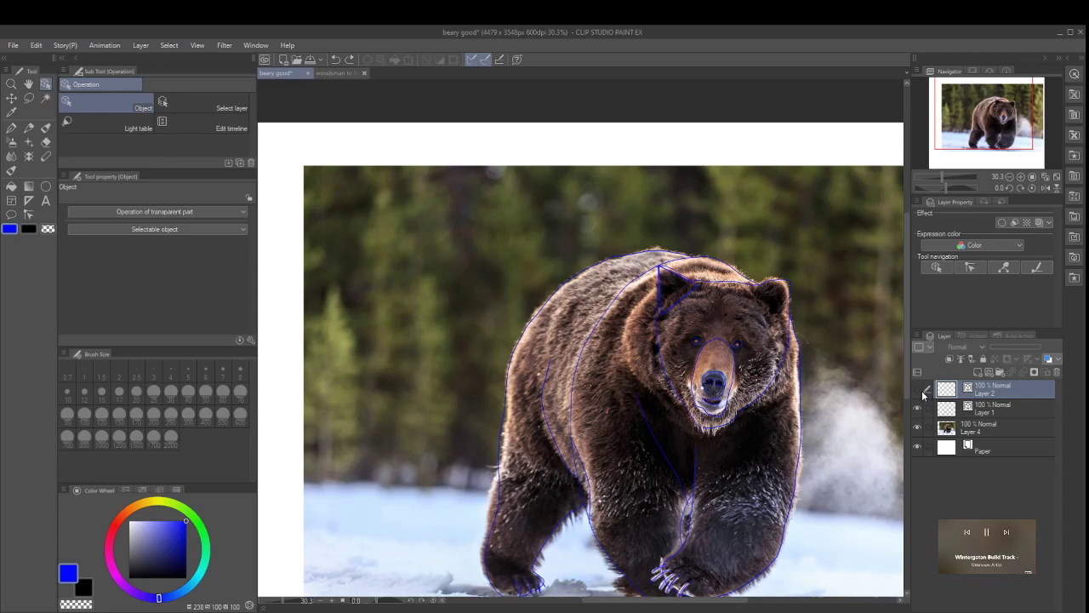
click(918, 392)
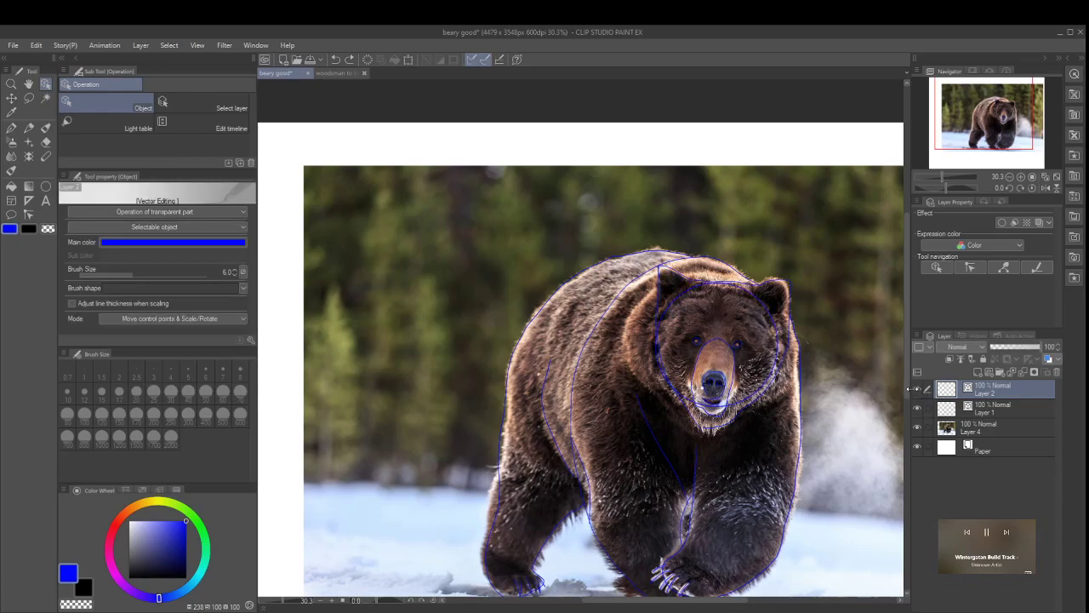
click(997, 424)
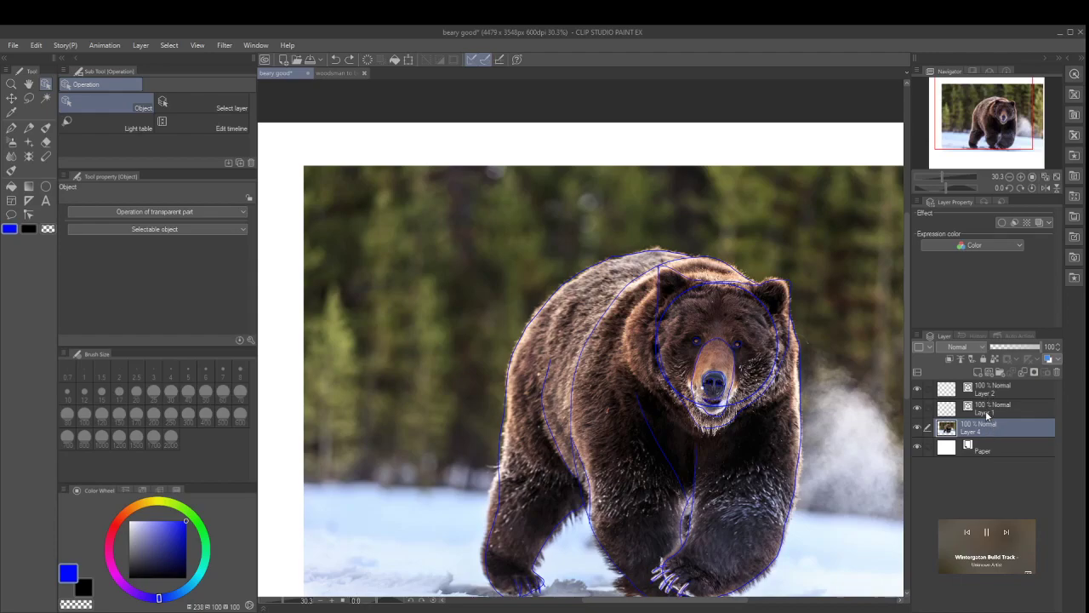
click(997, 396)
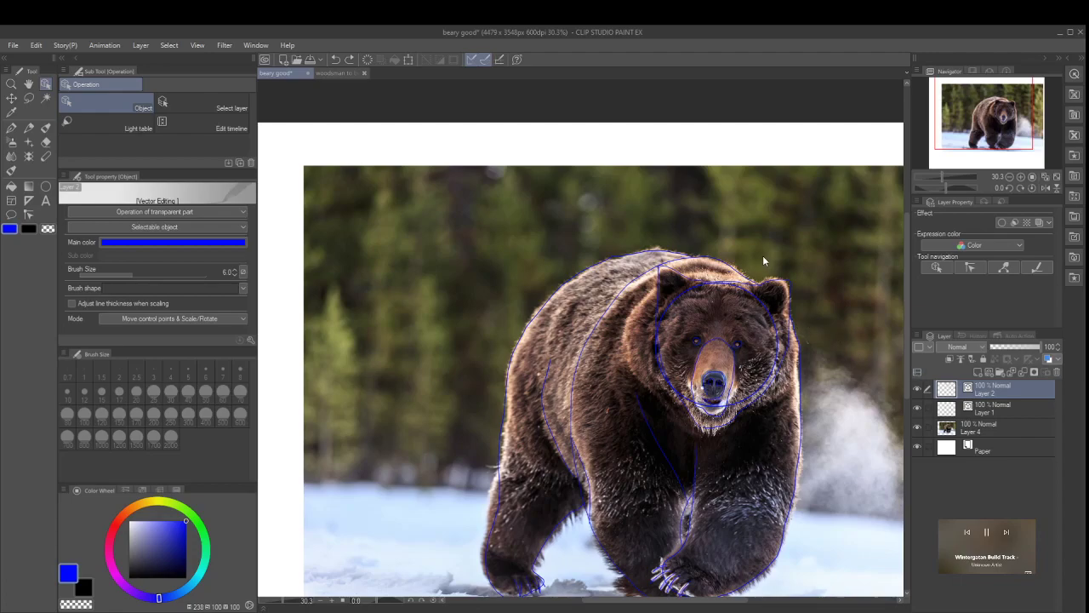
Step: Outline the bear's far ear with straight-sided Polyline shapes on Layer 2
click(12, 128)
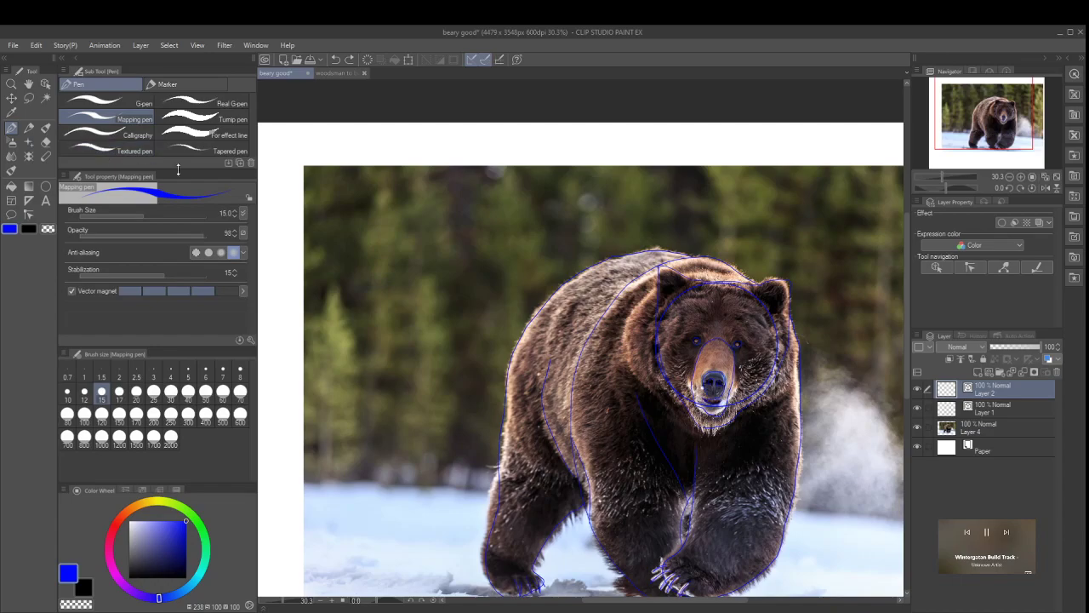
click(46, 187)
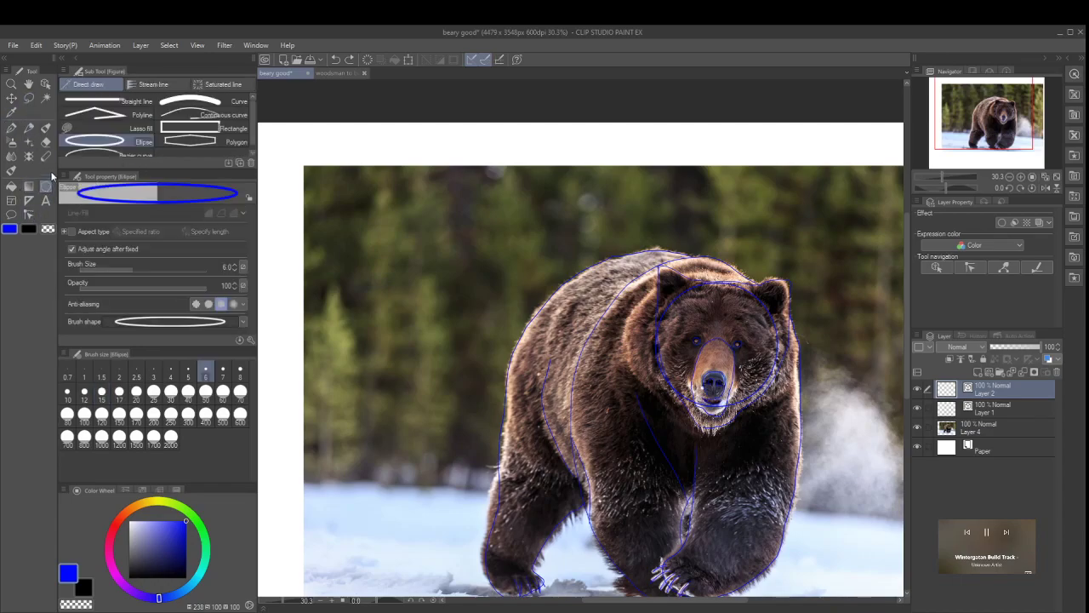
click(140, 116)
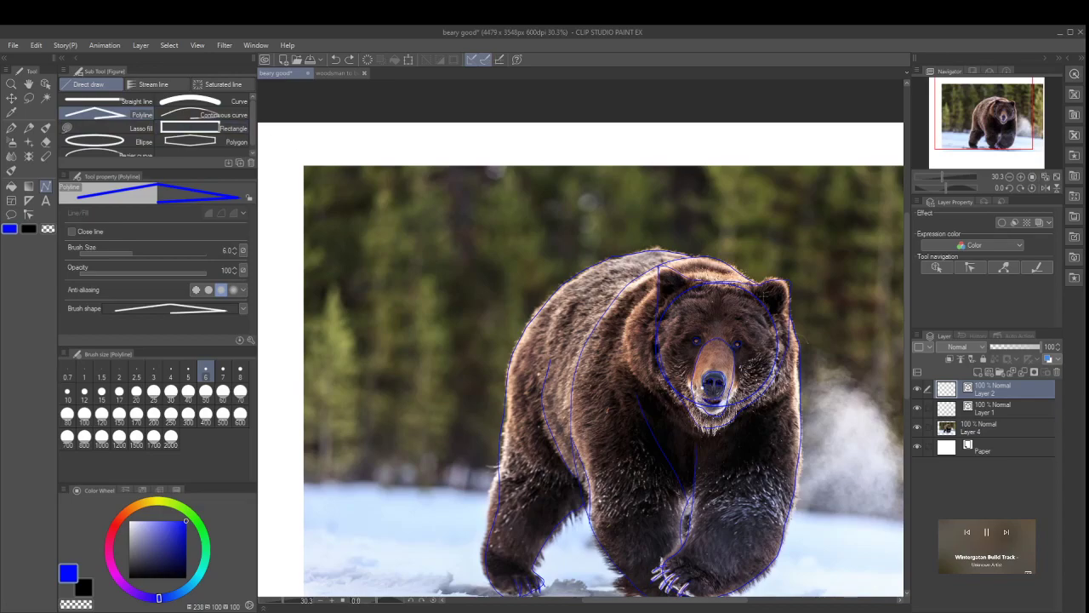
scroll(770, 292, up, 2)
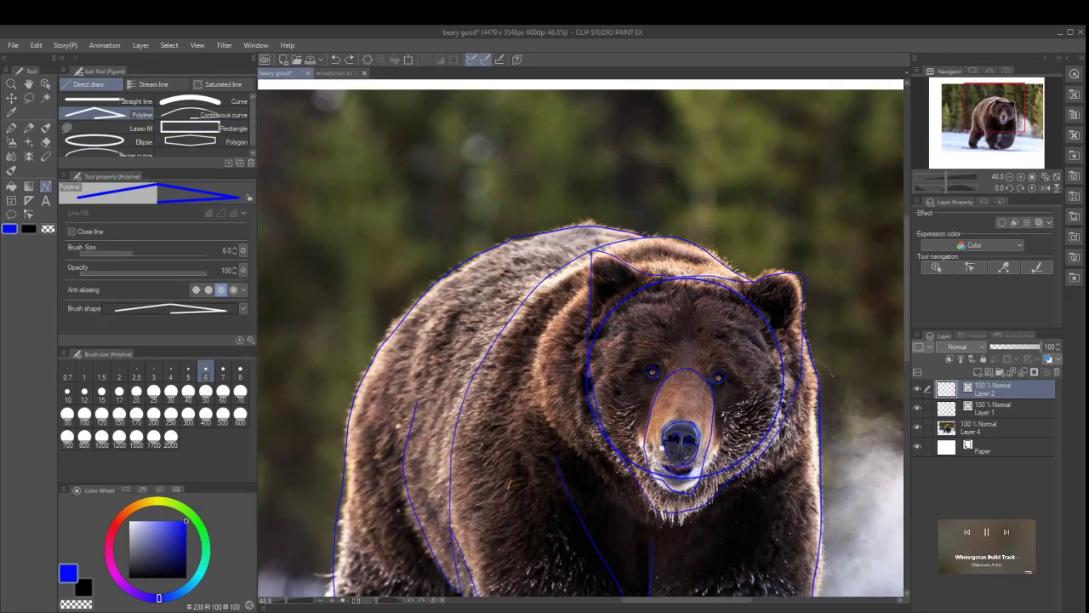
click(735, 291)
click(777, 270)
double_click(737, 293)
click(737, 289)
click(786, 272)
double_click(800, 275)
click(796, 279)
double_click(735, 291)
Step: Outline the bear's near ear on Layer 2 with the Mapping pen
click(11, 127)
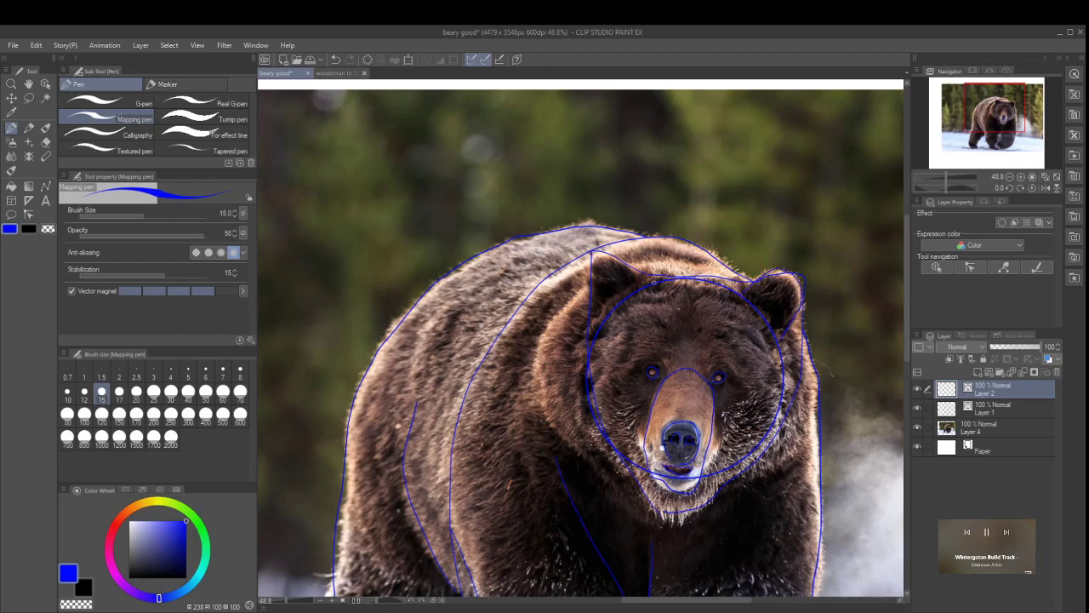
drag(599, 252, 585, 314)
Step: Outline the bear's muzzle down to the chin as a closed polyline shape on Layer 2
click(46, 185)
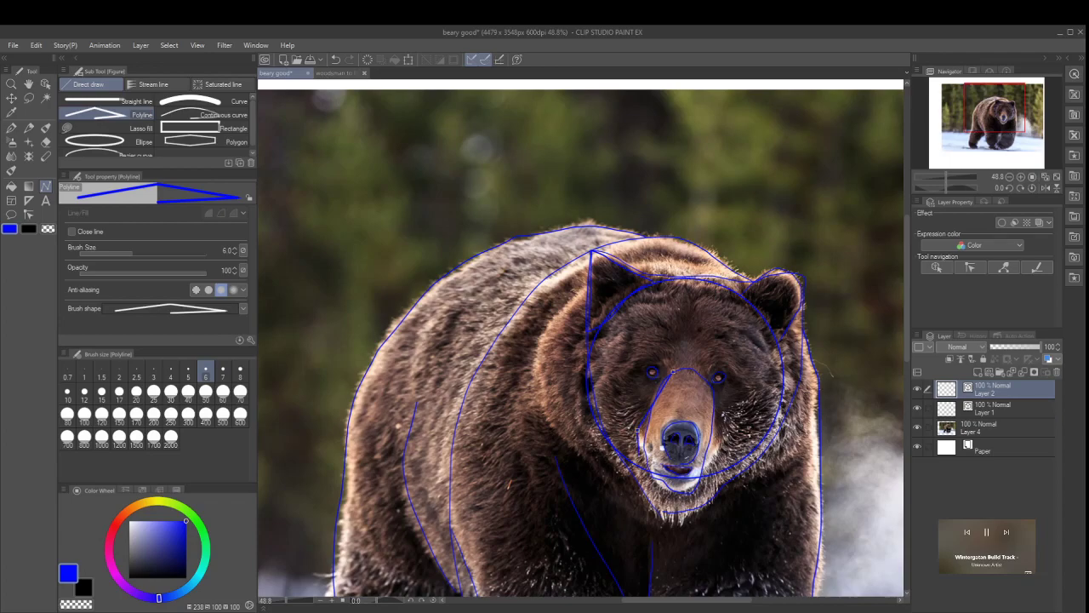
click(657, 490)
click(693, 491)
drag(905, 326, 905, 340)
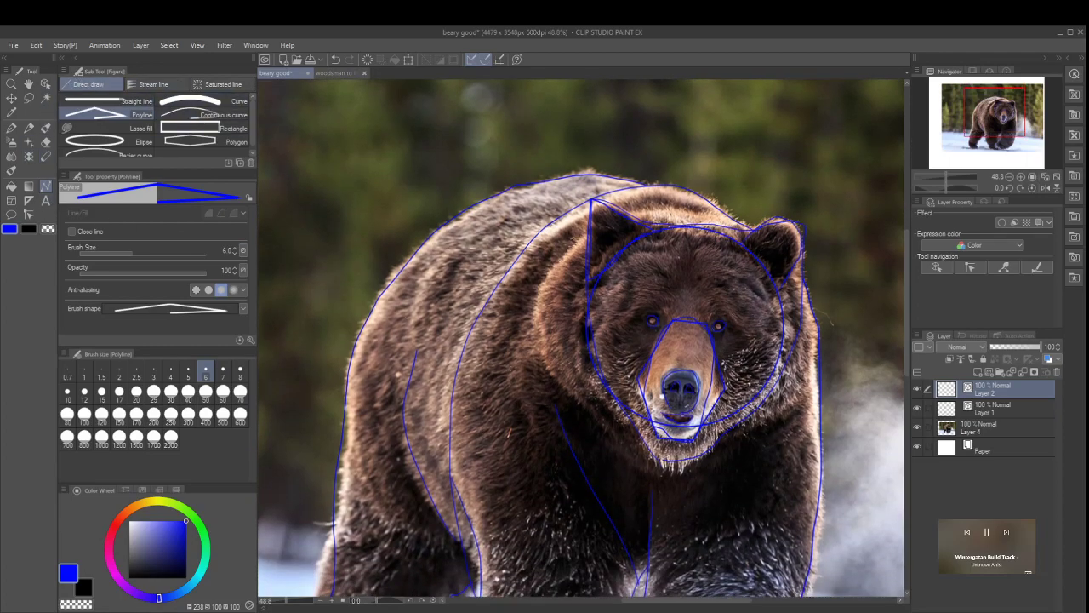
drag(907, 343, 907, 366)
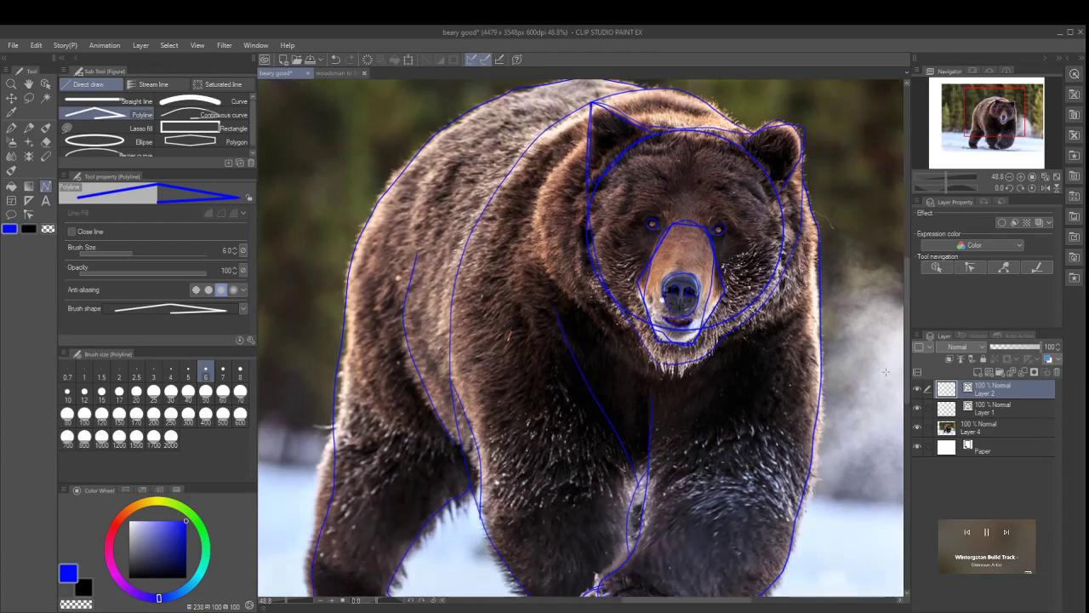
Step: Block in the bear's raised front leg on Layer 2 with polyline shapes for the upper leg and the lower leg
click(654, 366)
click(650, 514)
click(786, 554)
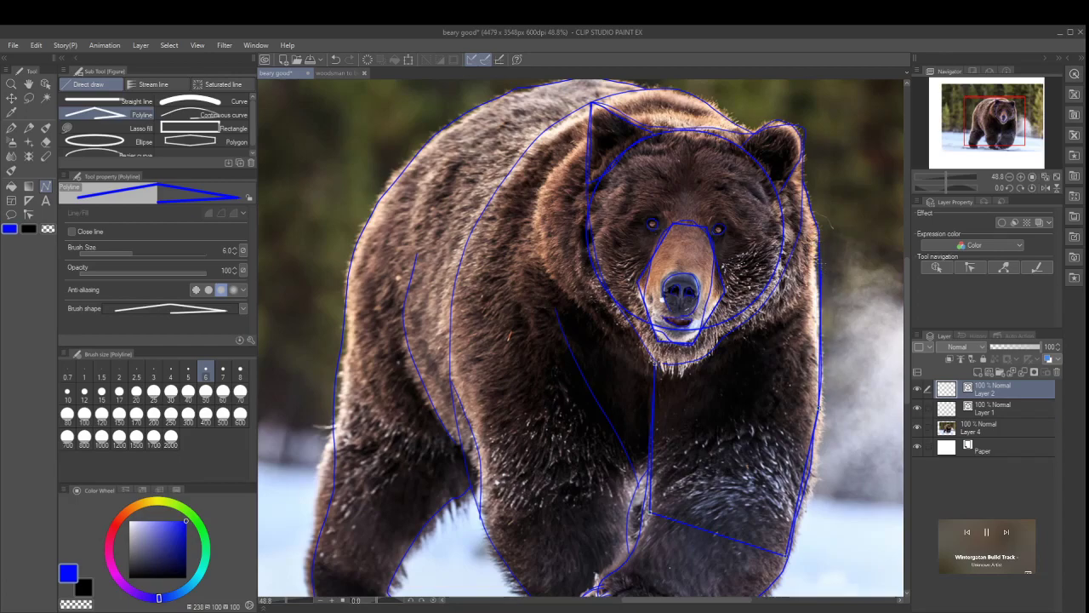
click(815, 242)
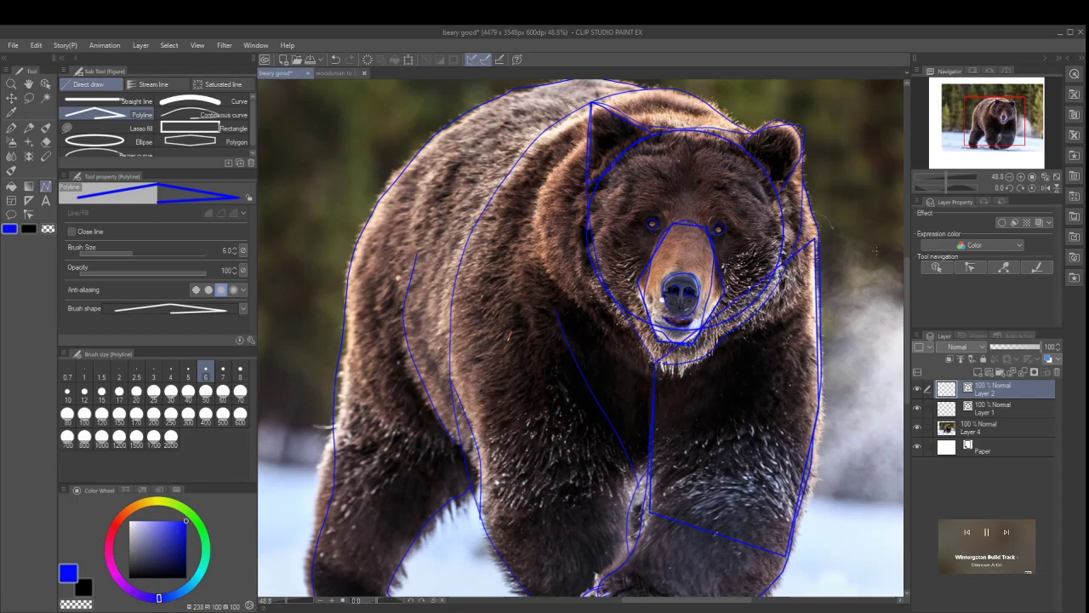
scroll(905, 308, down, 3)
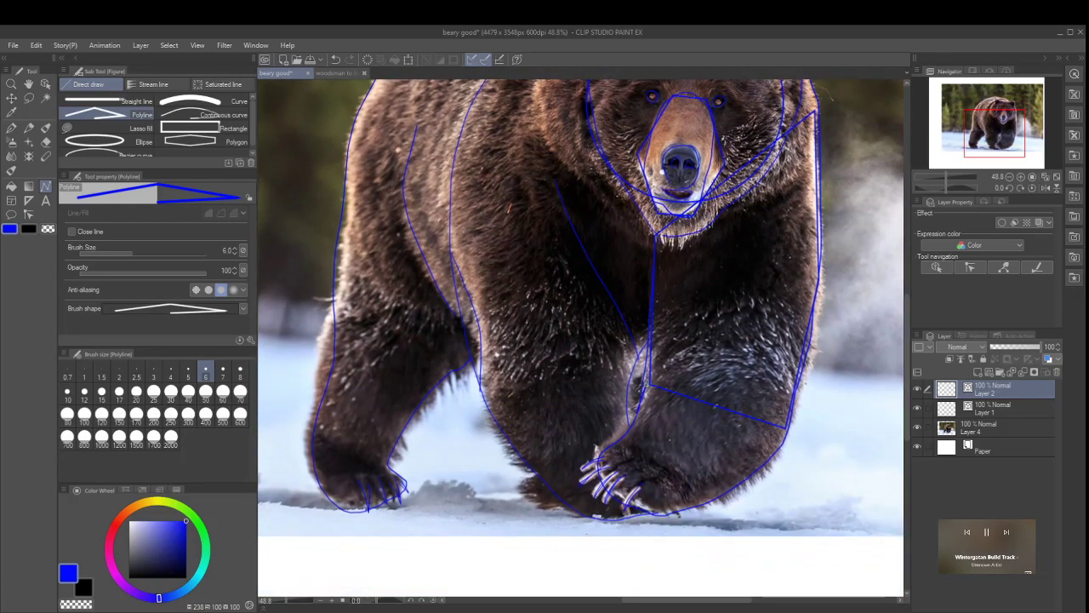
click(621, 440)
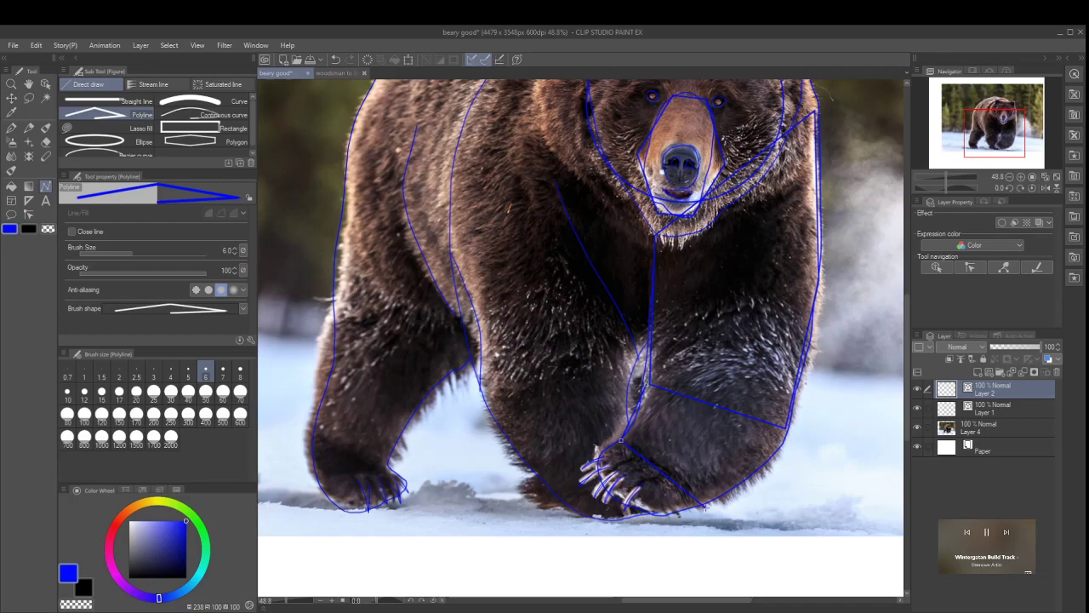
click(707, 506)
double_click(648, 385)
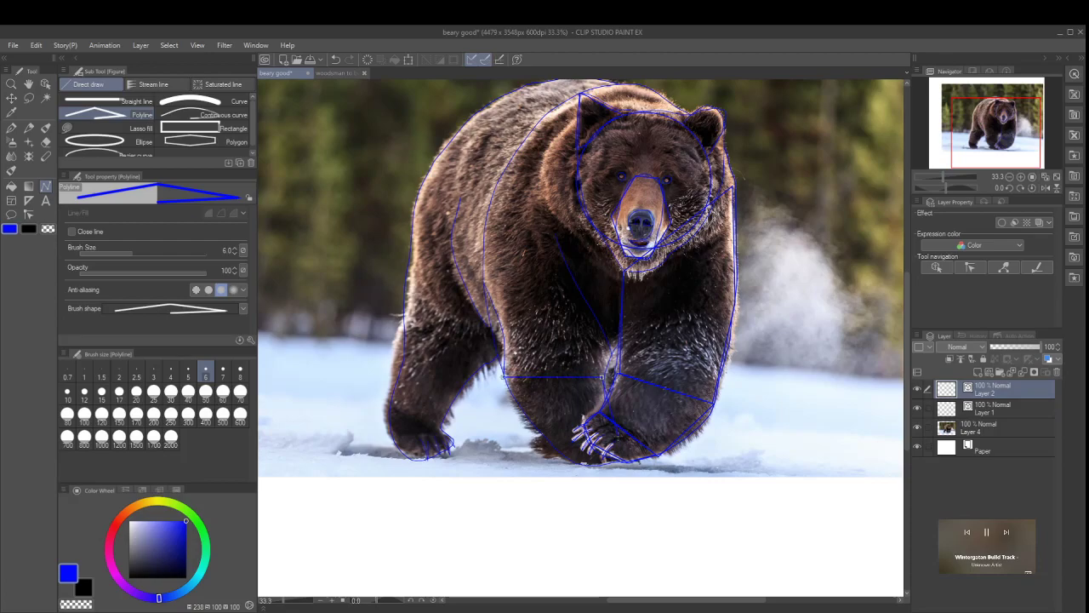
Step: Block in the other front leg and the hind leg with straight-sided polyline shapes on Layer 2
click(566, 459)
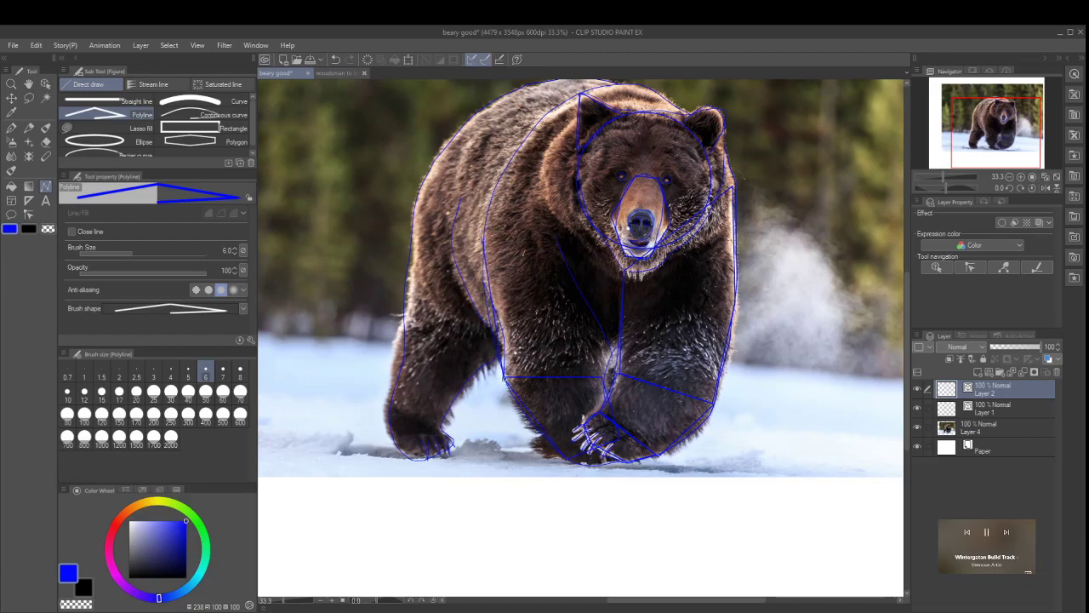
click(482, 204)
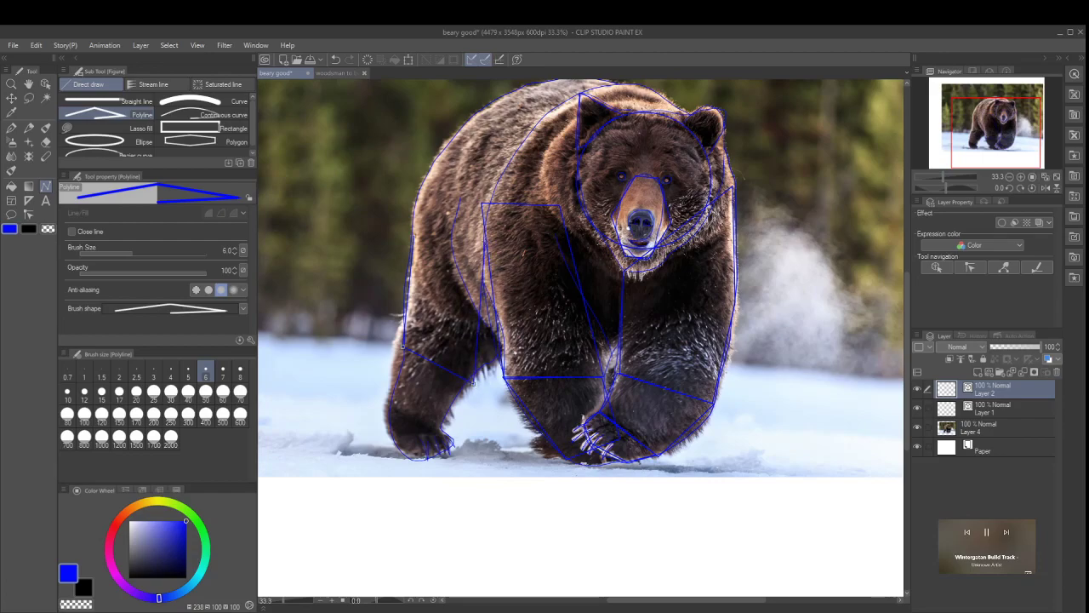
click(485, 242)
double_click(416, 237)
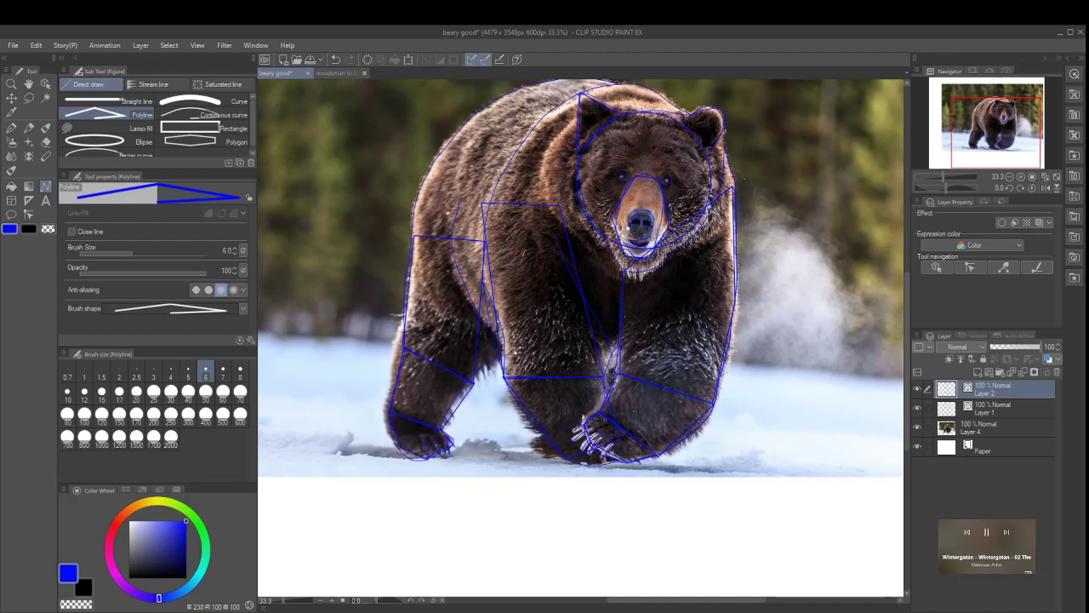
Step: Draw a large circle for the bear's chest with the Ellipse tool and move it into place behind the head
drag(907, 318, 904, 277)
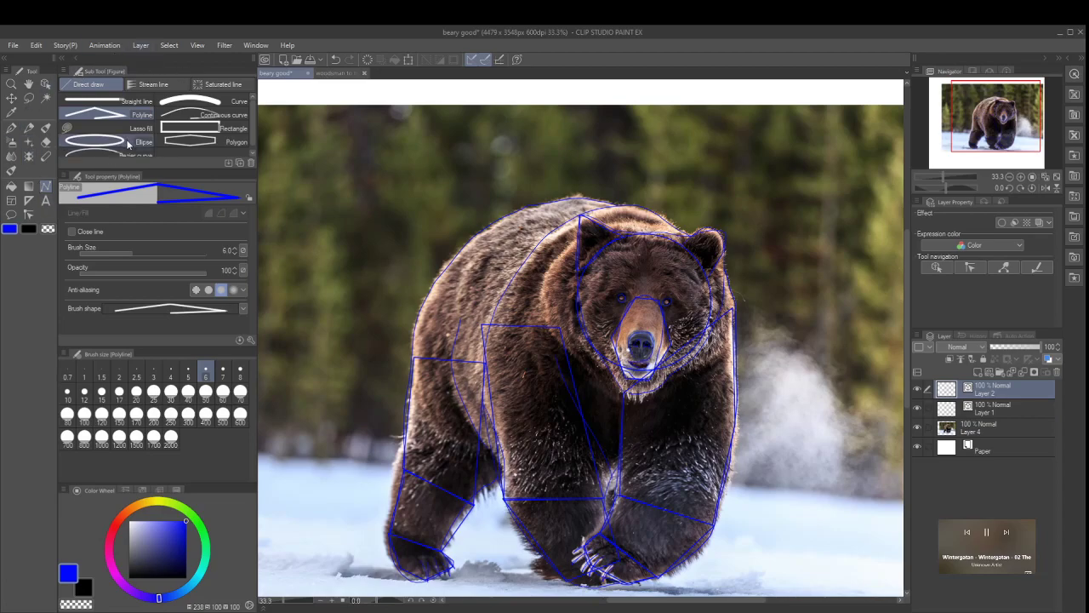
click(95, 142)
drag(511, 213, 711, 429)
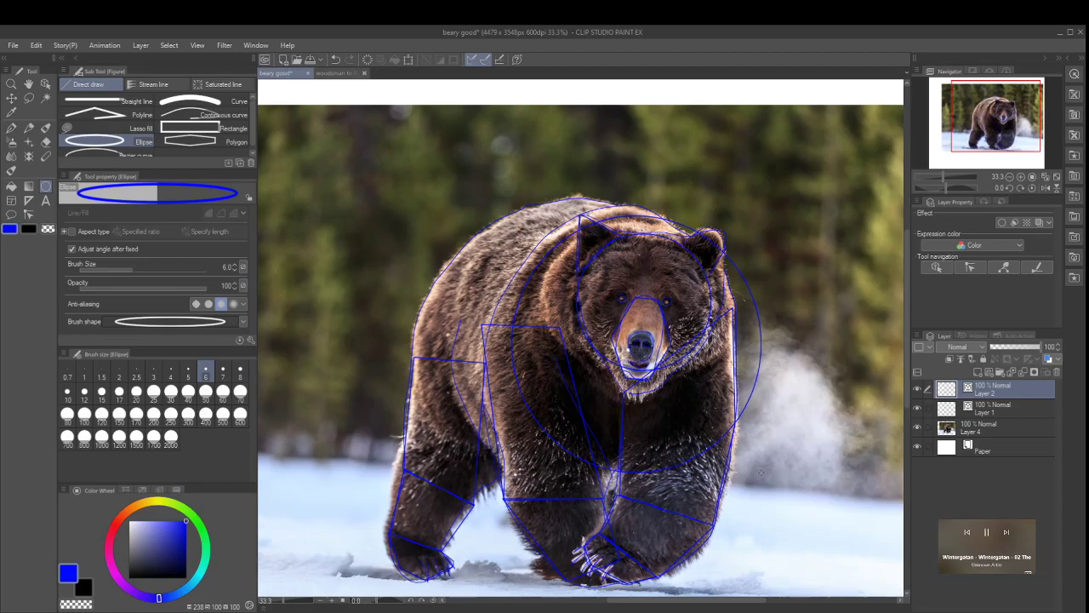
click(45, 84)
drag(761, 338, 736, 330)
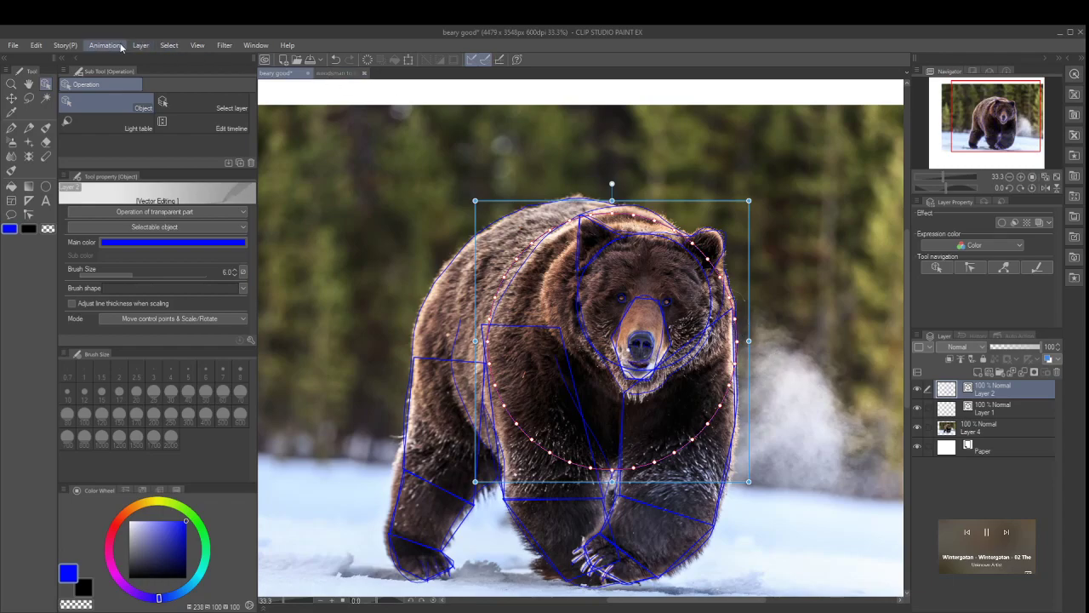
Step: Draw a second large circle for the bear's body and move it to line up with the back contour
click(11, 128)
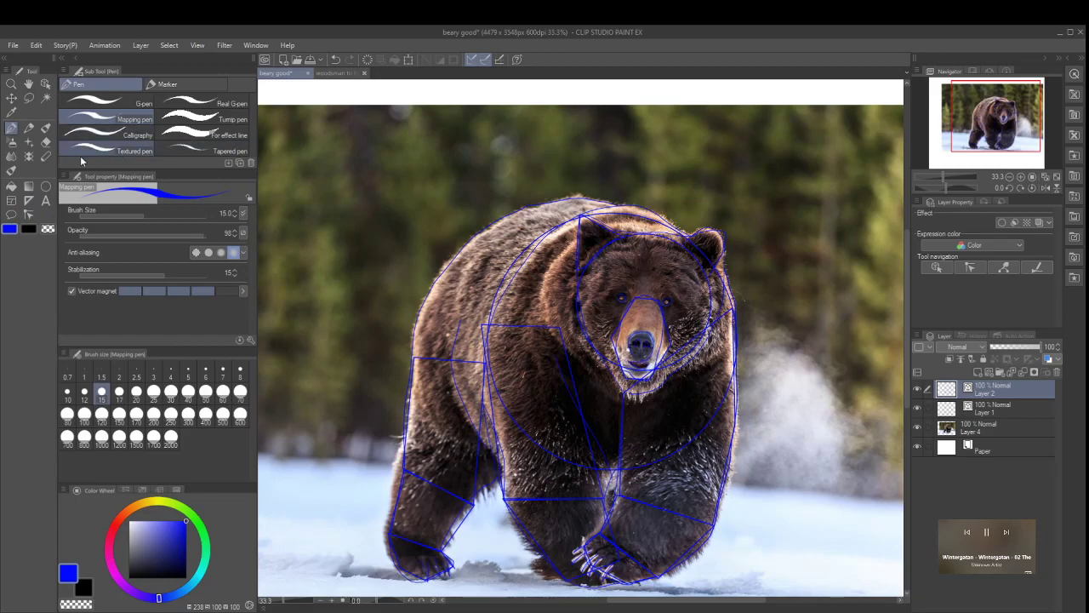
click(45, 186)
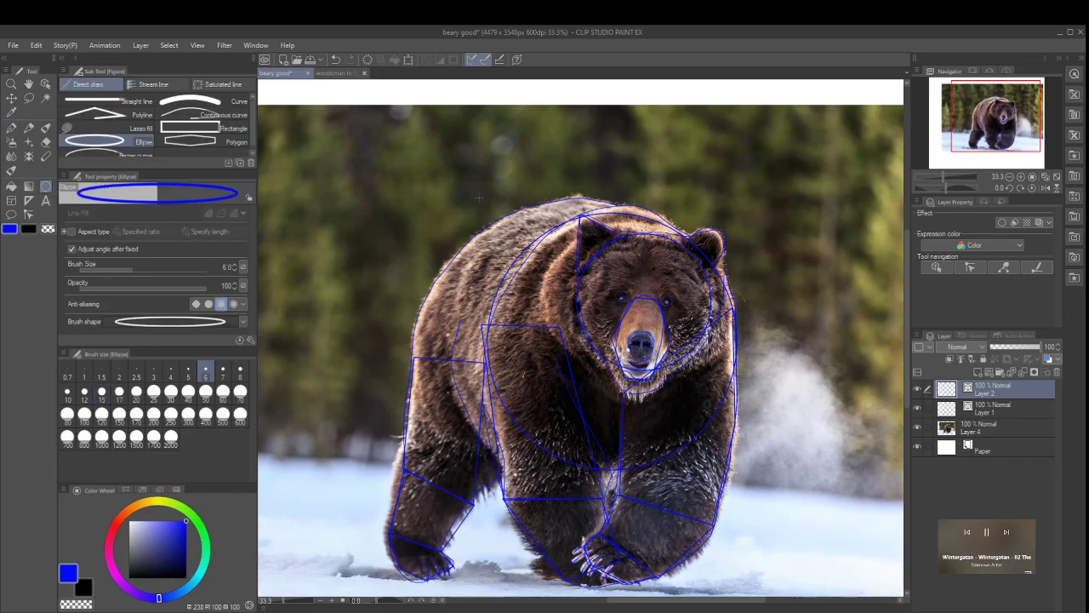
drag(348, 197, 691, 500)
key(o)
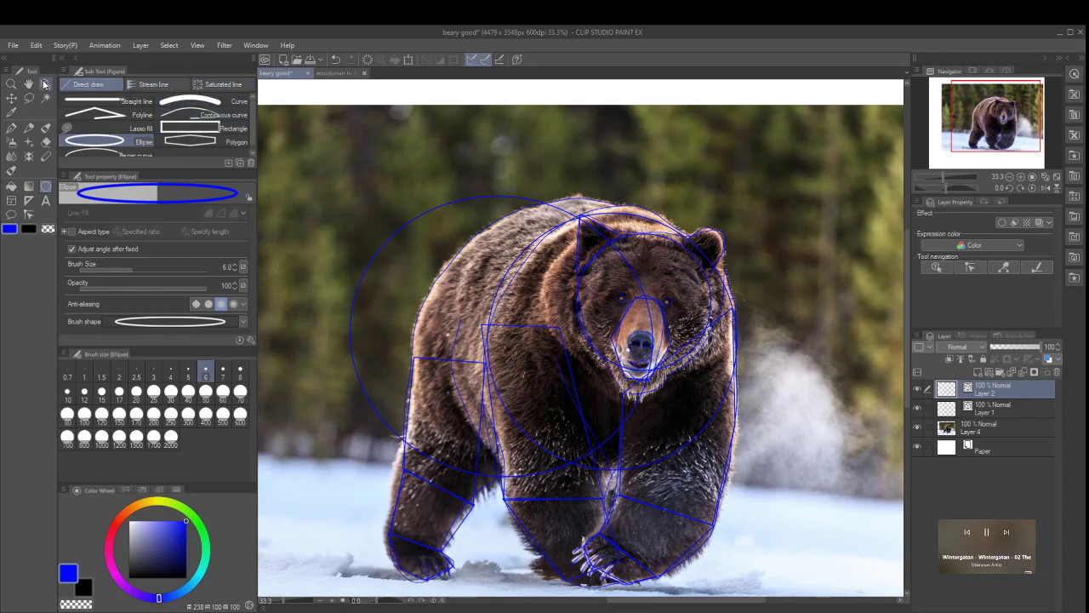
drag(409, 227, 489, 231)
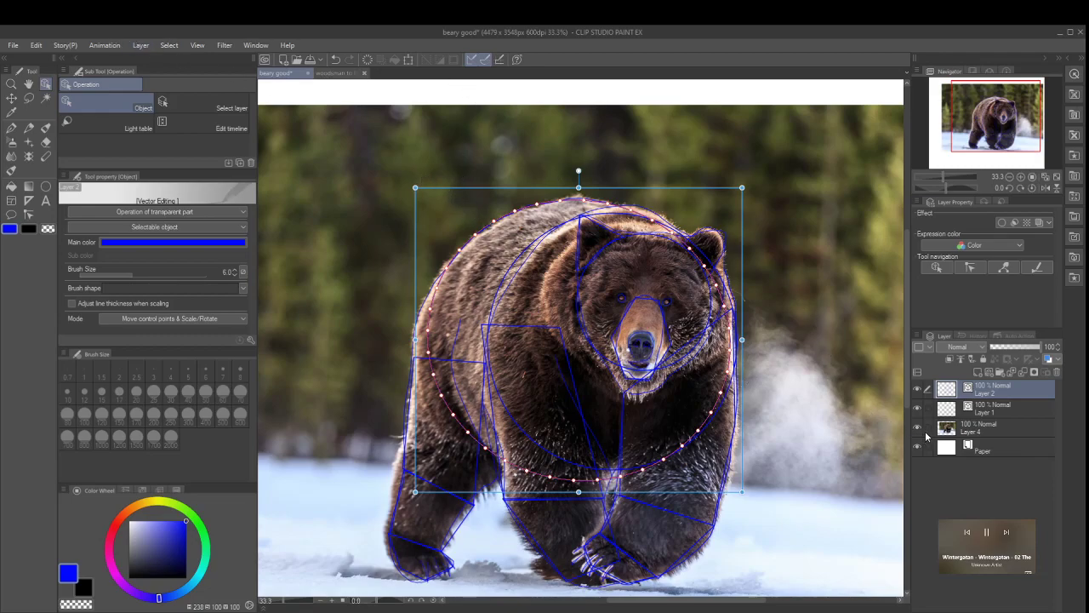
Step: Hide the reference photo on Layer 4 and add a new raster layer above the outline layers
click(918, 429)
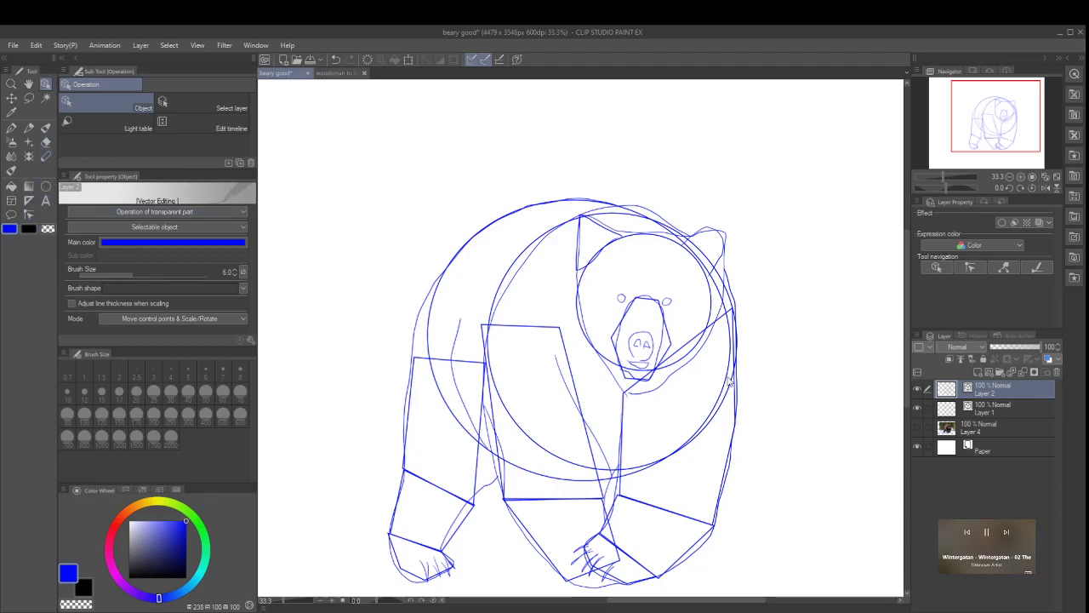
click(979, 372)
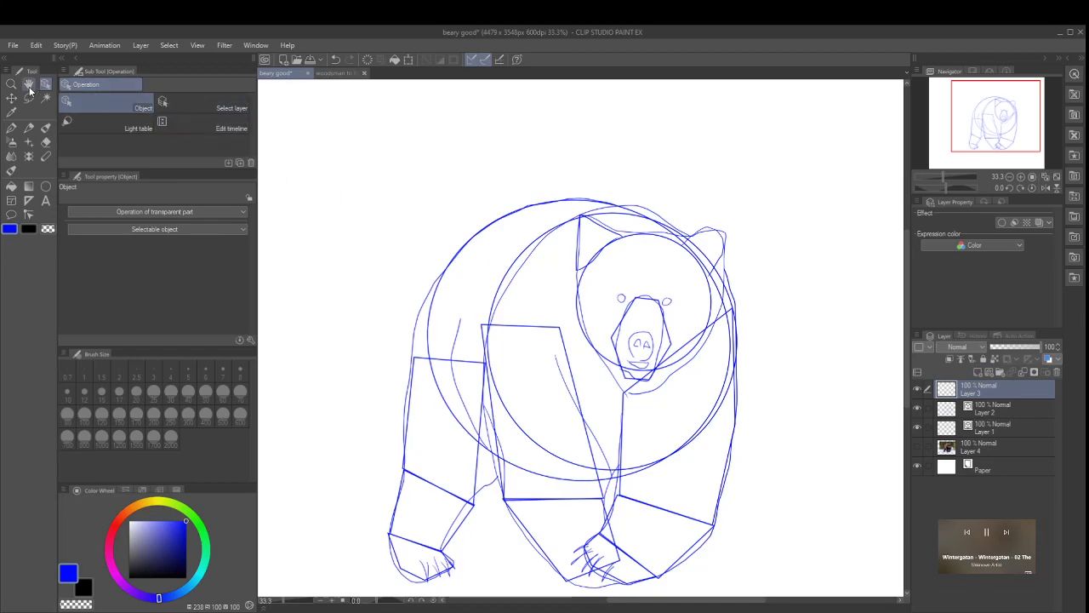
Step: Lower the opacity of Layer 2 to 47% and of Layer 1 to 36%
click(1021, 409)
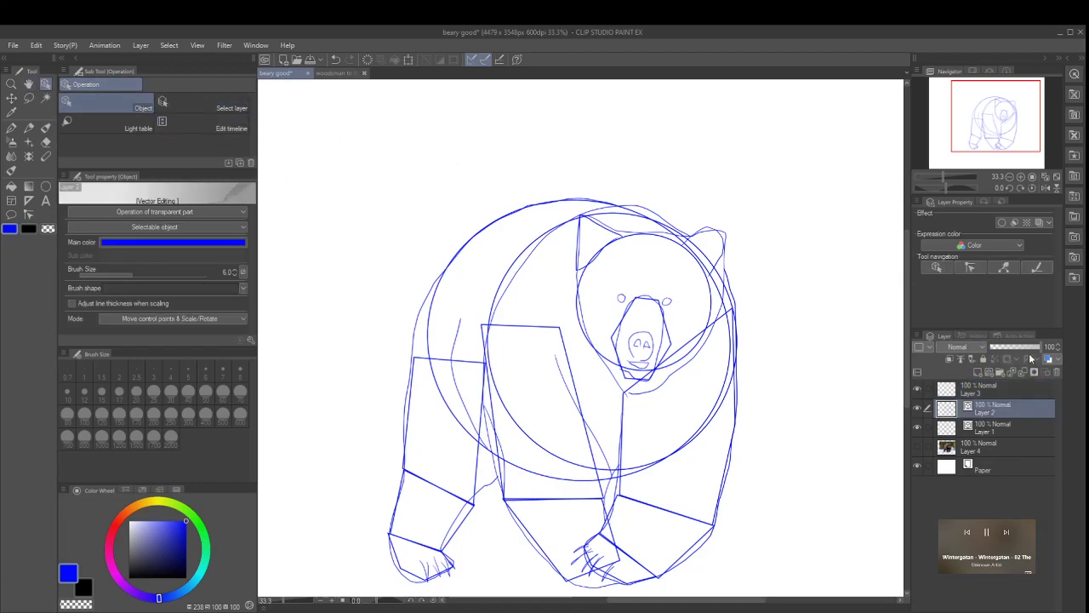
drag(1026, 343, 1014, 343)
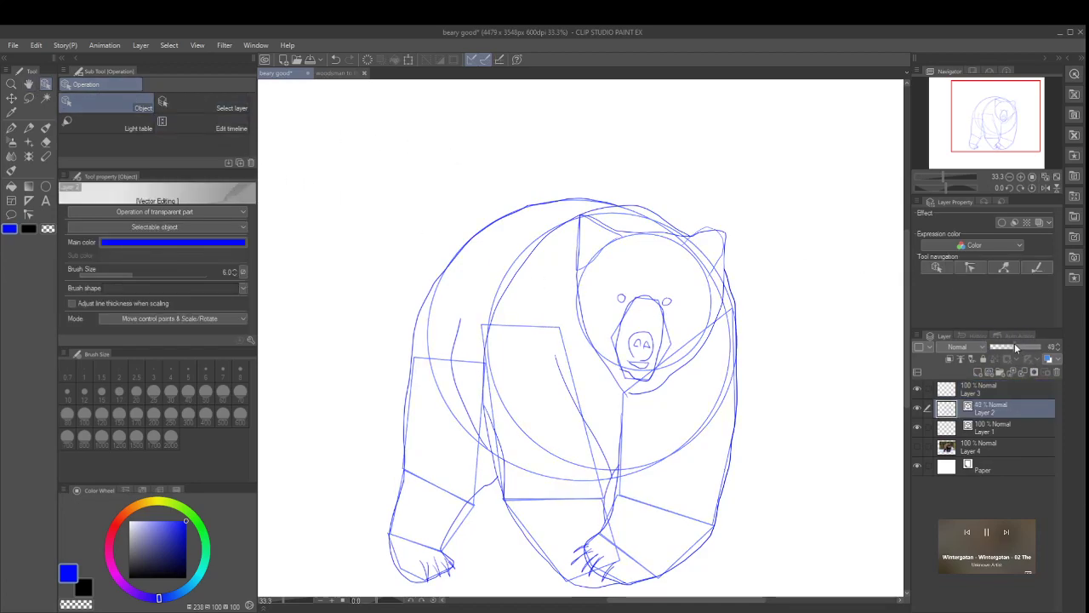
click(1001, 427)
click(1014, 345)
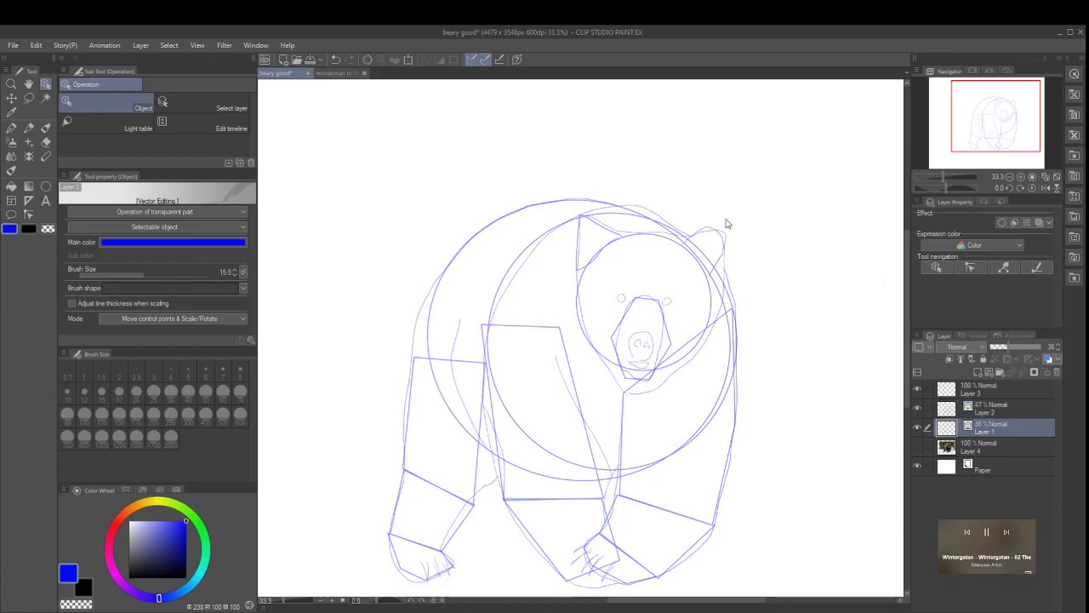
Step: Sketch the contour of the raised front leg and its paw on Layer 3 with the Mapping pen
click(11, 132)
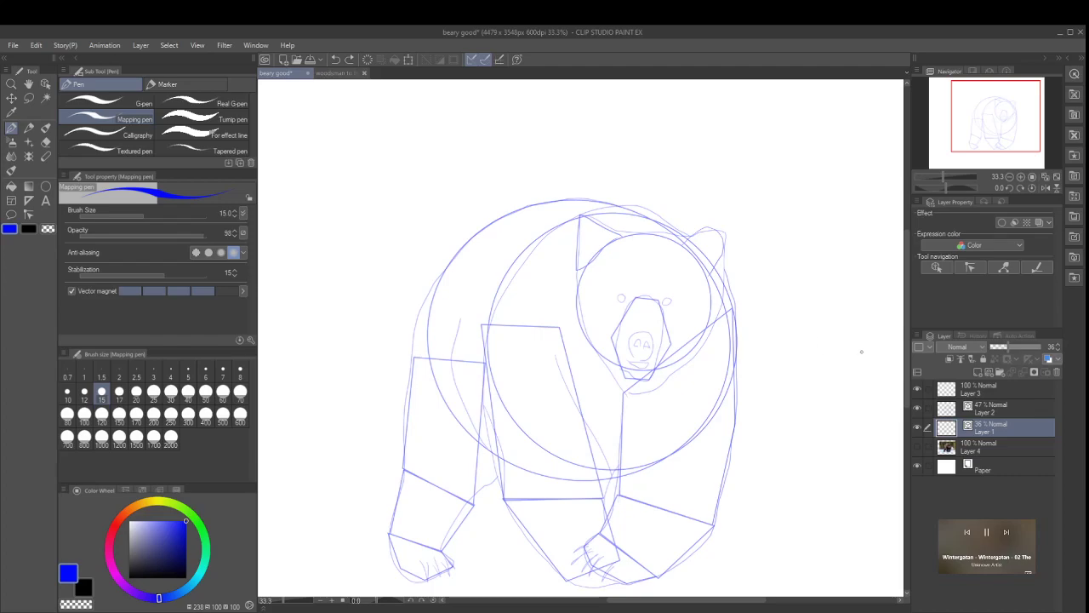
click(978, 389)
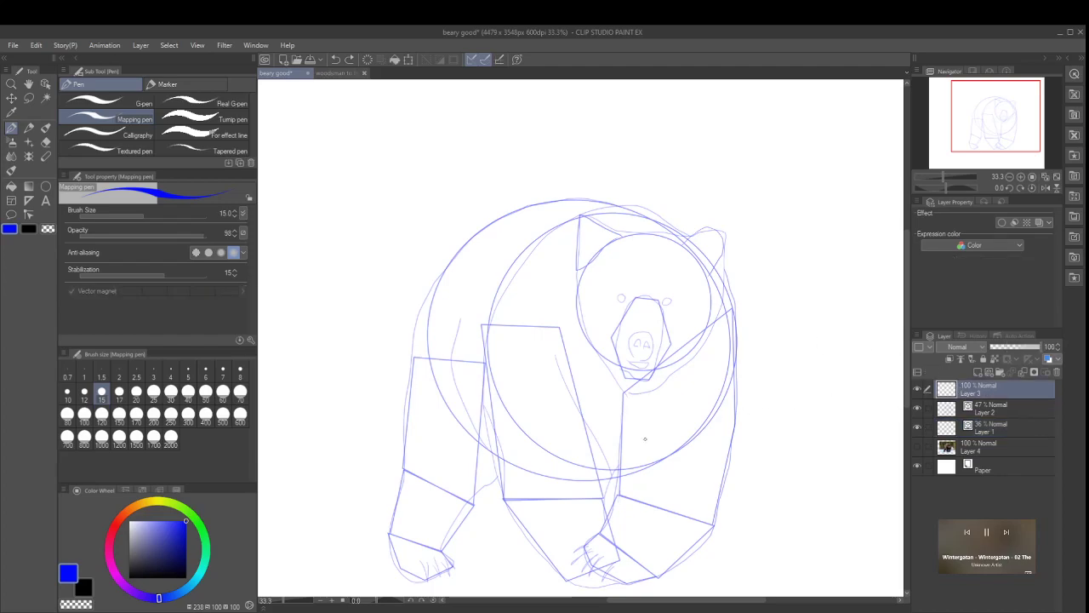
drag(906, 330, 907, 358)
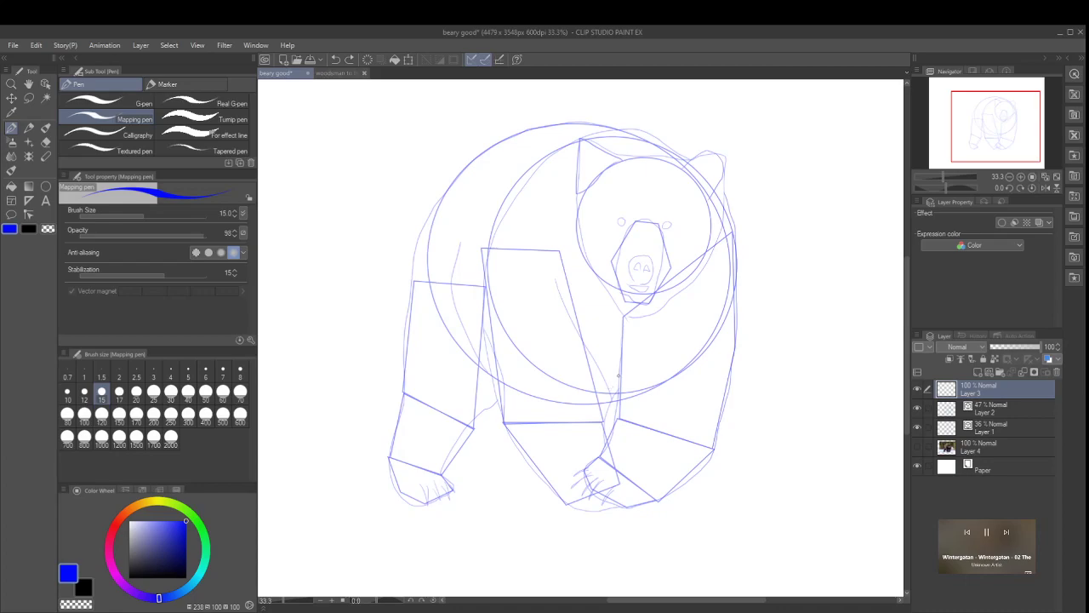
drag(621, 370, 599, 462)
mouse_move(612, 420)
mouse_down()
mouse_move(583, 481)
mouse_move(585, 496)
mouse_move(625, 507)
mouse_move(666, 488)
mouse_move(718, 440)
mouse_up()
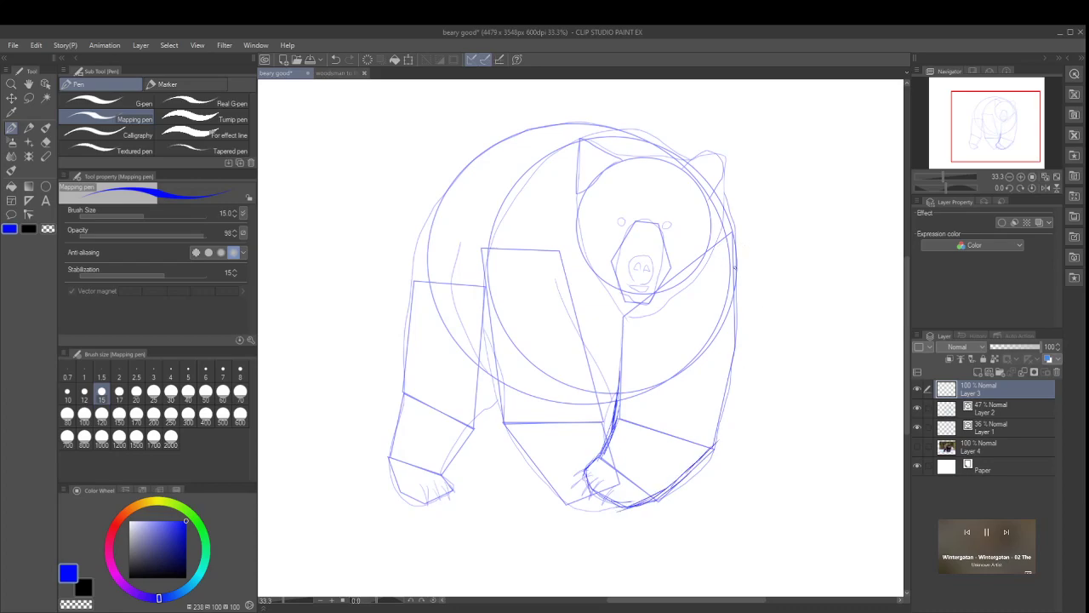
drag(735, 252, 739, 318)
mouse_move(737, 272)
mouse_down()
mouse_move(738, 337)
mouse_move(739, 328)
mouse_move(718, 442)
mouse_move(693, 468)
mouse_up()
mouse_move(718, 427)
mouse_down()
mouse_move(710, 435)
mouse_move(726, 401)
mouse_up()
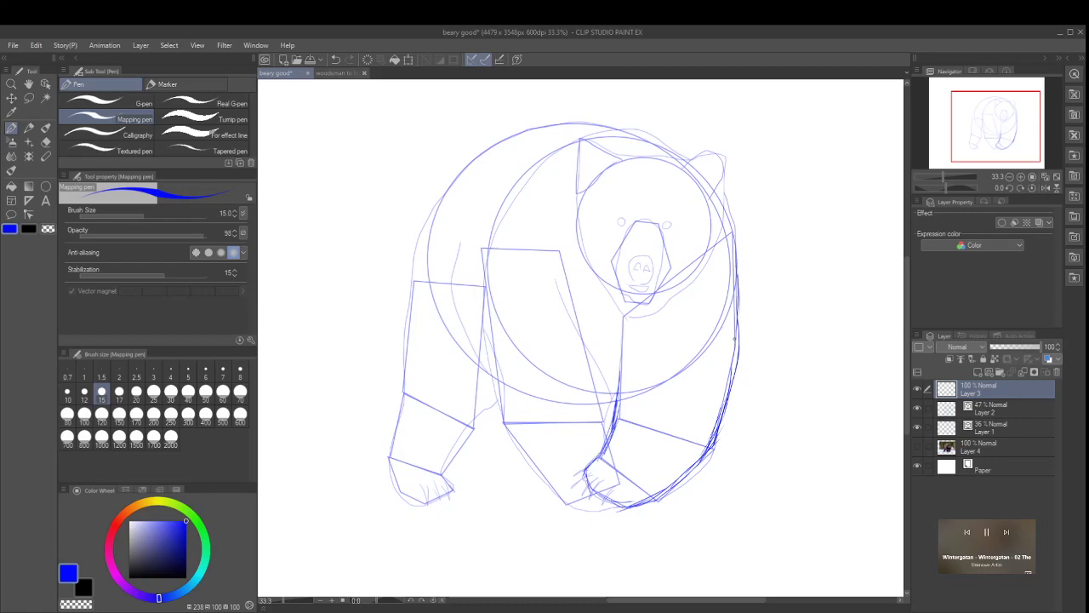
drag(737, 343, 733, 374)
drag(626, 344, 618, 411)
drag(588, 358, 597, 433)
key(ctrl+z)
key(ctrl+z)
key(ctrl+y)
Step: Sketch both sides and the paw of the other front leg on Layer 3 with overlapping Mapping pen strokes
drag(589, 375, 608, 437)
mouse_move(564, 502)
mouse_down()
mouse_move(608, 511)
mouse_move(611, 502)
mouse_up()
drag(503, 423, 549, 485)
drag(514, 436, 569, 504)
drag(504, 421, 554, 492)
drag(515, 440, 561, 499)
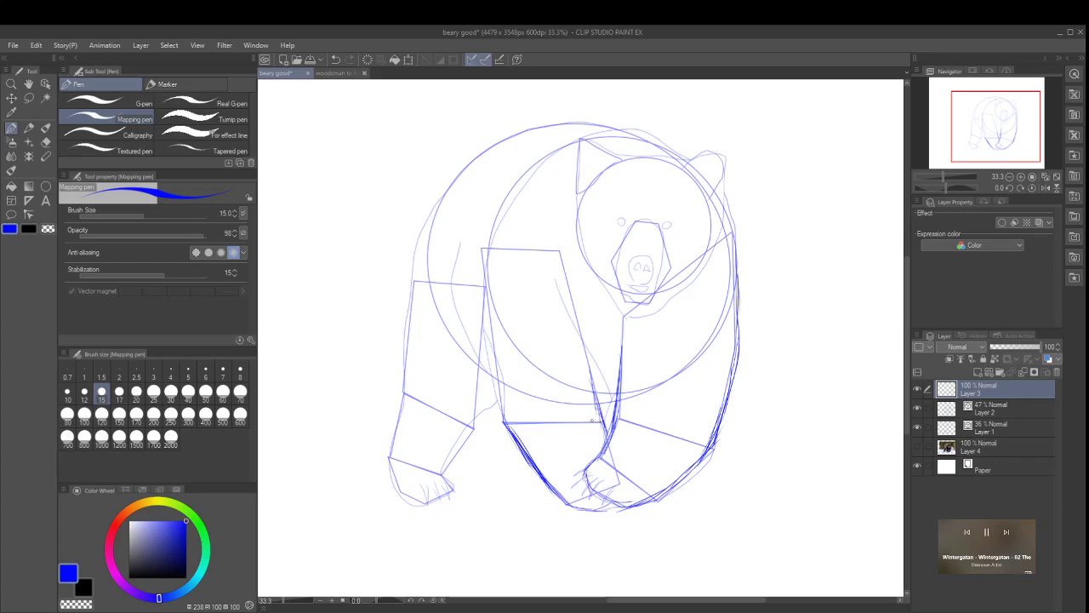
mouse_move(599, 415)
mouse_down()
mouse_move(609, 436)
mouse_move(596, 460)
mouse_move(602, 443)
mouse_up()
drag(613, 420, 602, 445)
mouse_move(586, 328)
mouse_down()
mouse_move(587, 381)
mouse_move(606, 424)
mouse_up()
mouse_move(486, 277)
mouse_down()
mouse_move(482, 358)
mouse_move(478, 329)
mouse_move(504, 431)
mouse_up()
drag(494, 380, 503, 426)
mouse_move(494, 353)
mouse_down()
mouse_move(502, 419)
mouse_move(540, 480)
mouse_move(608, 512)
mouse_up()
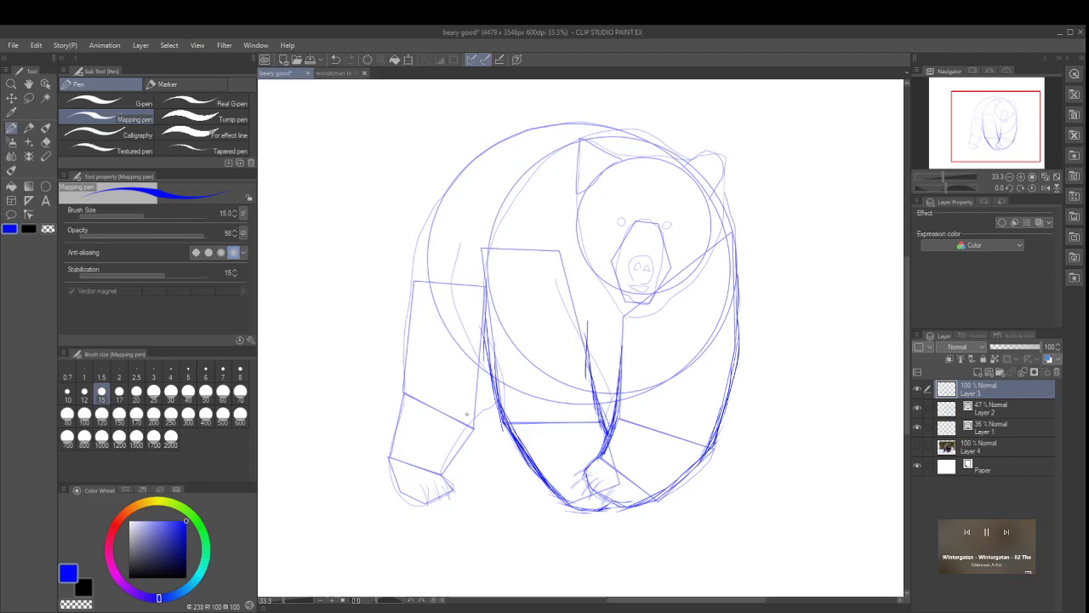
Step: Sketch the inner edge of the hind leg and the underside of its paw on Layer 3
drag(477, 418, 472, 427)
drag(491, 383, 459, 460)
mouse_move(475, 409)
mouse_down()
mouse_move(443, 473)
mouse_move(448, 490)
mouse_up()
mouse_move(389, 455)
mouse_down()
mouse_move(406, 503)
mouse_move(456, 489)
mouse_up()
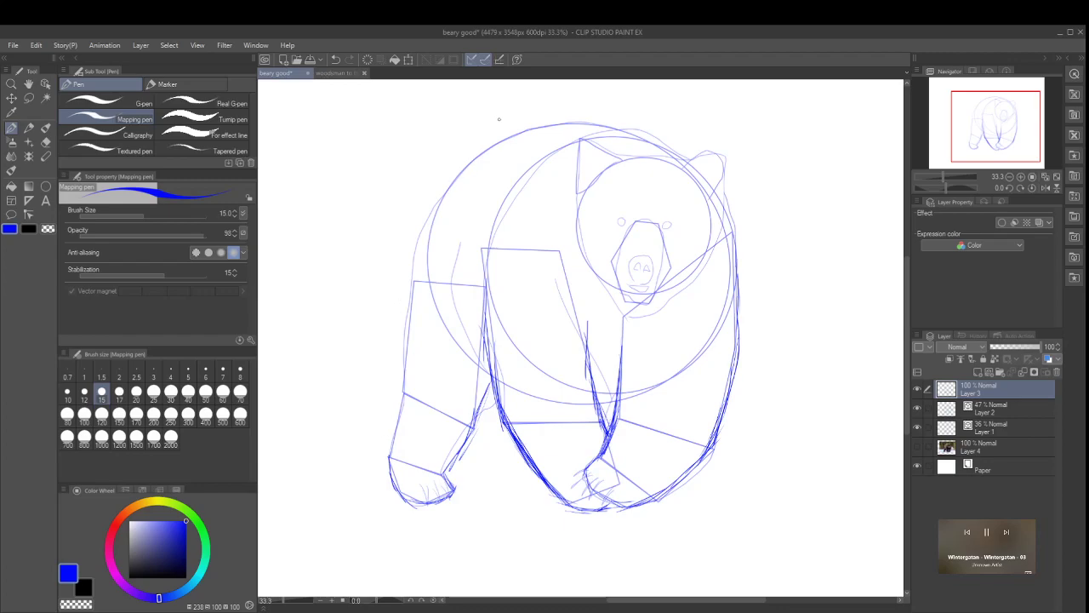
Step: Sketch the bear's back contour and continue it down the rump and outer edge of the hind leg, reinforcing the belly junction
mouse_move(629, 133)
mouse_down()
mouse_move(551, 124)
mouse_move(477, 151)
mouse_move(498, 134)
mouse_move(443, 209)
mouse_up()
drag(468, 160, 424, 230)
drag(448, 177, 420, 247)
drag(430, 204, 407, 281)
drag(415, 230, 388, 465)
drag(400, 414, 388, 461)
mouse_move(402, 388)
mouse_down()
mouse_move(394, 431)
mouse_move(396, 416)
mouse_up()
mouse_move(406, 376)
mouse_down()
mouse_move(399, 402)
mouse_move(405, 388)
mouse_up()
mouse_move(412, 312)
mouse_down()
mouse_move(404, 373)
mouse_move(407, 340)
mouse_up()
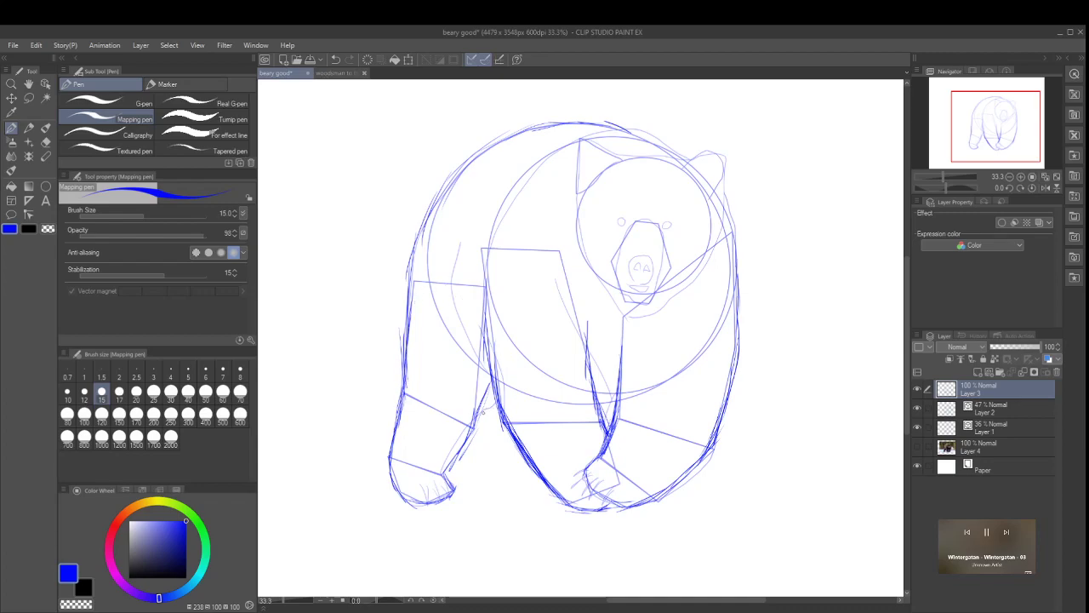
drag(475, 413, 494, 390)
Step: Sketch the top of the bear's head and both ears on Layer 3
mouse_move(625, 159)
mouse_down()
mouse_move(661, 155)
mouse_move(624, 157)
mouse_move(721, 151)
mouse_move(711, 216)
mouse_up()
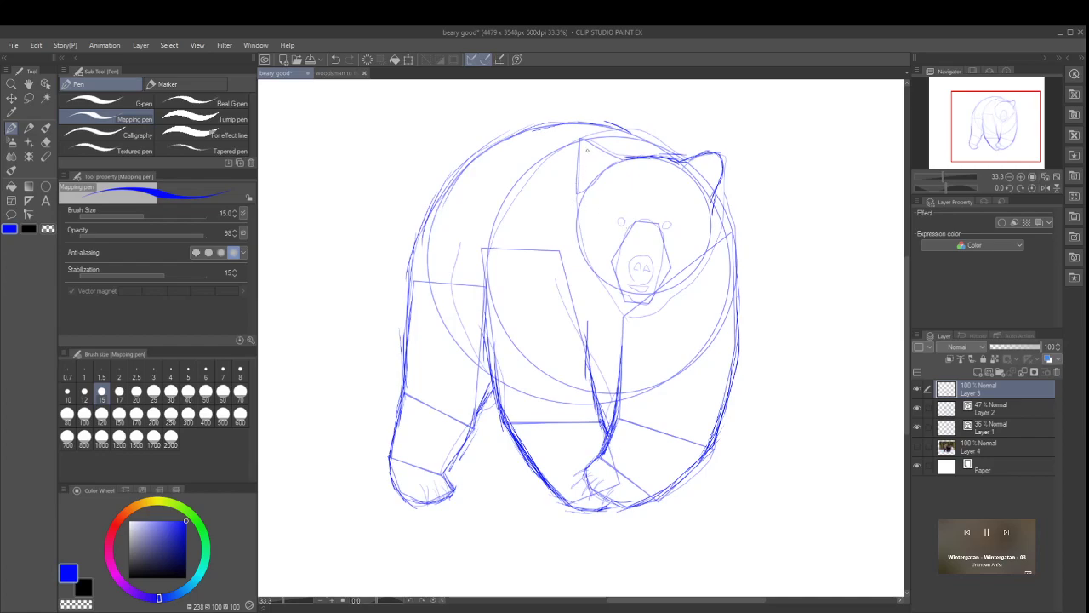
mouse_move(628, 157)
mouse_down()
mouse_move(577, 148)
mouse_move(578, 194)
mouse_move(579, 141)
mouse_move(616, 155)
mouse_up()
drag(606, 154, 631, 153)
drag(618, 153, 678, 154)
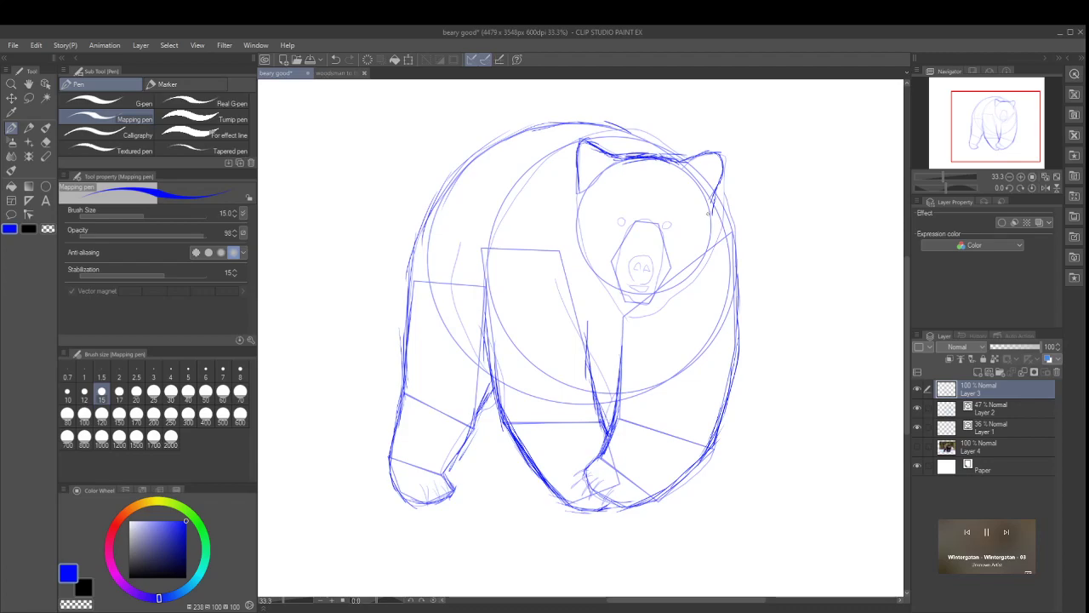
Step: Sketch the far cheek curving down to the jaw and the contour of the muzzle and mouth
mouse_move(714, 199)
mouse_down()
mouse_move(697, 265)
mouse_move(649, 305)
mouse_move(654, 296)
mouse_up()
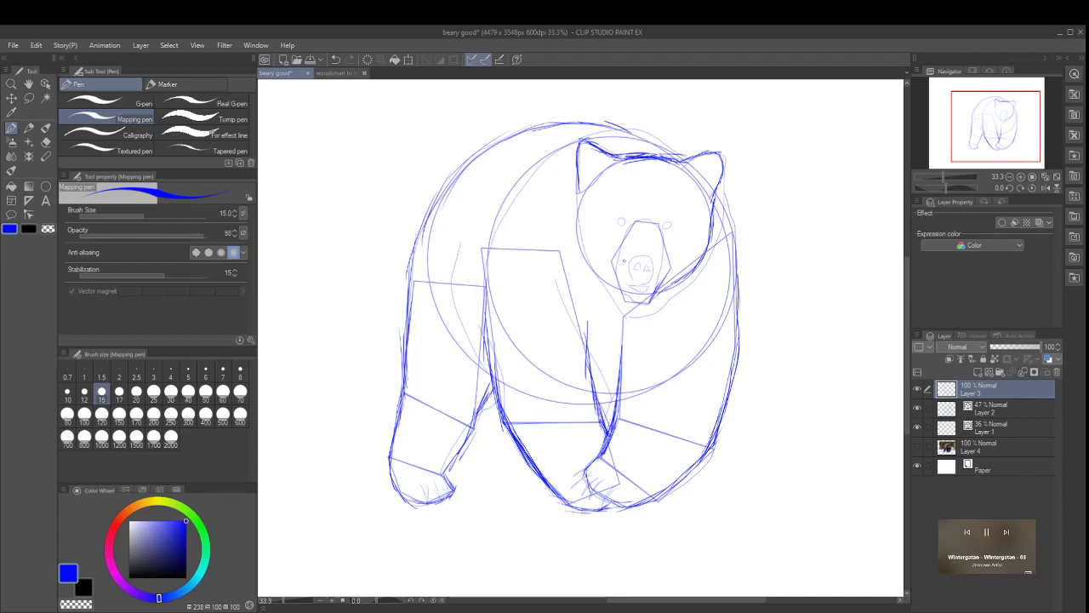
mouse_move(611, 259)
mouse_down()
mouse_move(624, 299)
mouse_move(644, 308)
mouse_up()
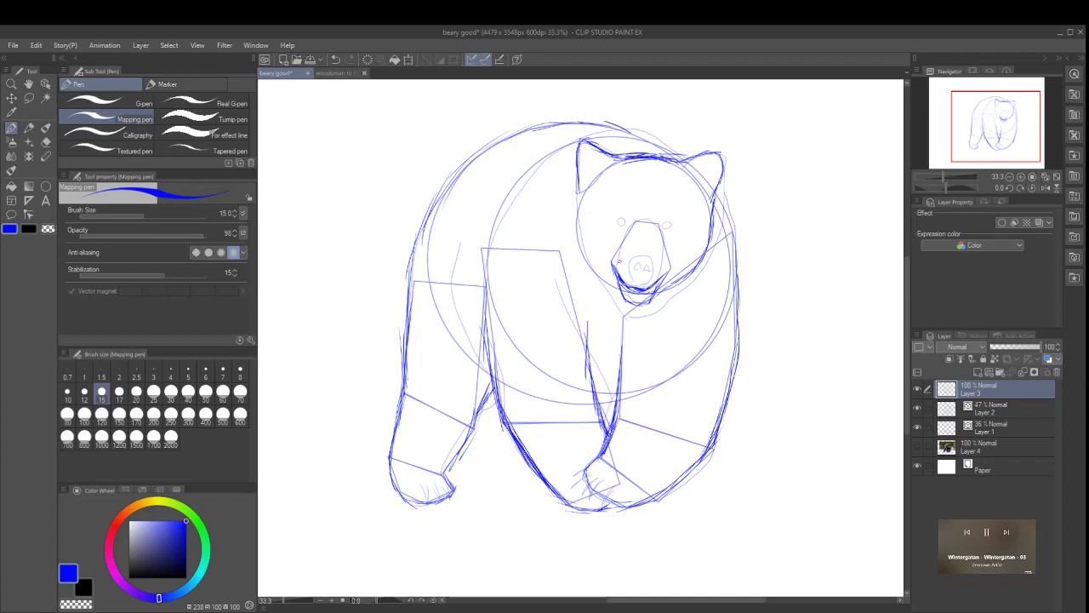
mouse_move(622, 241)
mouse_down()
mouse_move(614, 265)
mouse_move(621, 247)
mouse_up()
Step: Add short, jagged fur strokes along both cheeks and under the chin
drag(580, 194, 576, 217)
drag(576, 219, 583, 264)
mouse_move(576, 220)
mouse_down()
mouse_move(571, 240)
mouse_move(589, 281)
mouse_move(645, 318)
mouse_up()
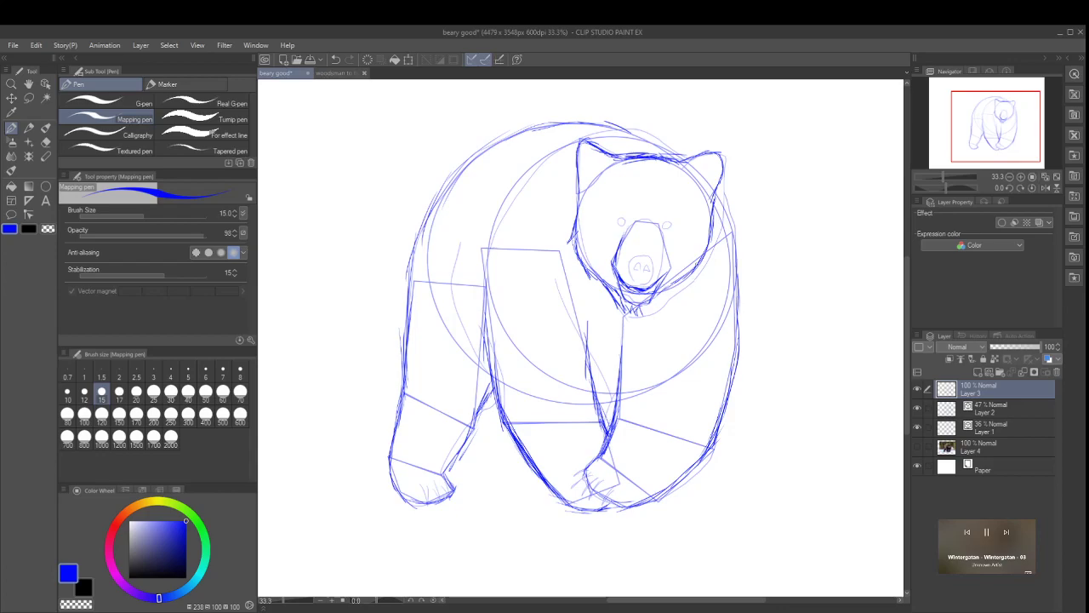
drag(712, 209, 706, 269)
mouse_move(719, 205)
mouse_down()
mouse_move(705, 285)
mouse_move(681, 305)
mouse_up()
mouse_move(684, 281)
mouse_down()
mouse_move(683, 298)
mouse_move(664, 307)
mouse_up()
mouse_move(663, 296)
mouse_down()
mouse_move(648, 320)
mouse_move(640, 310)
mouse_up()
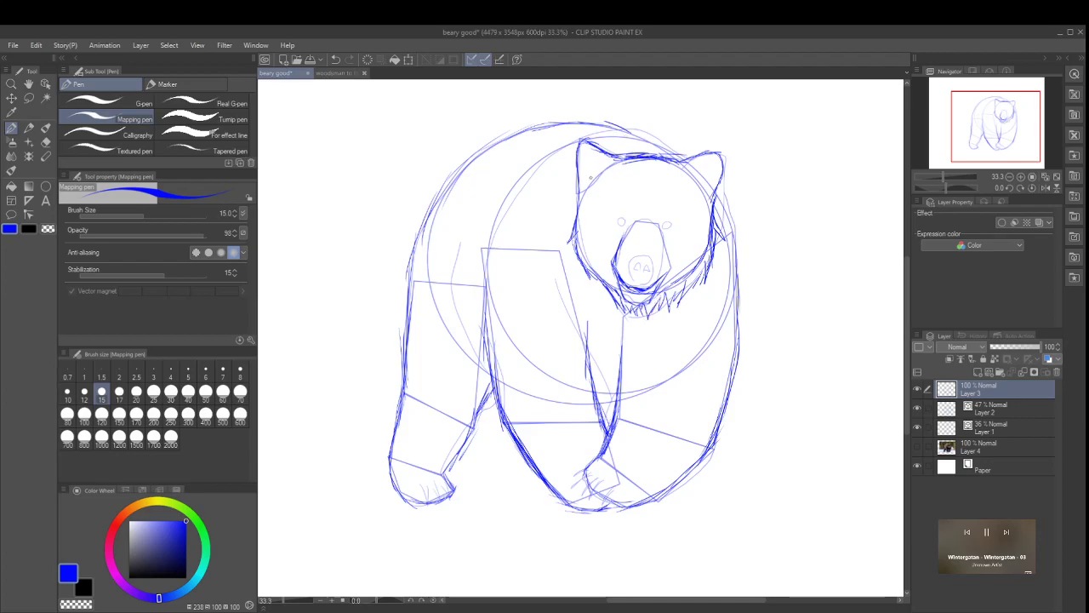
Step: Sketch the inner contours of both ears and add short fur strokes beside the near cheek and on the neck behind the head
drag(591, 180, 583, 164)
mouse_move(587, 161)
mouse_down()
mouse_move(588, 194)
mouse_move(595, 166)
mouse_move(604, 171)
mouse_up()
key(ctrl+z)
key(ctrl+z)
mouse_move(584, 155)
mouse_down()
mouse_move(586, 182)
mouse_move(585, 160)
mouse_move(604, 166)
mouse_up()
mouse_move(698, 169)
mouse_down()
mouse_move(688, 176)
mouse_move(713, 164)
mouse_up()
drag(710, 201, 706, 162)
drag(586, 188, 569, 218)
mouse_move(679, 157)
mouse_down()
mouse_move(638, 136)
mouse_move(584, 136)
mouse_up()
mouse_move(485, 263)
mouse_down()
mouse_move(478, 371)
mouse_move(485, 345)
mouse_move(498, 453)
mouse_move(522, 464)
mouse_up()
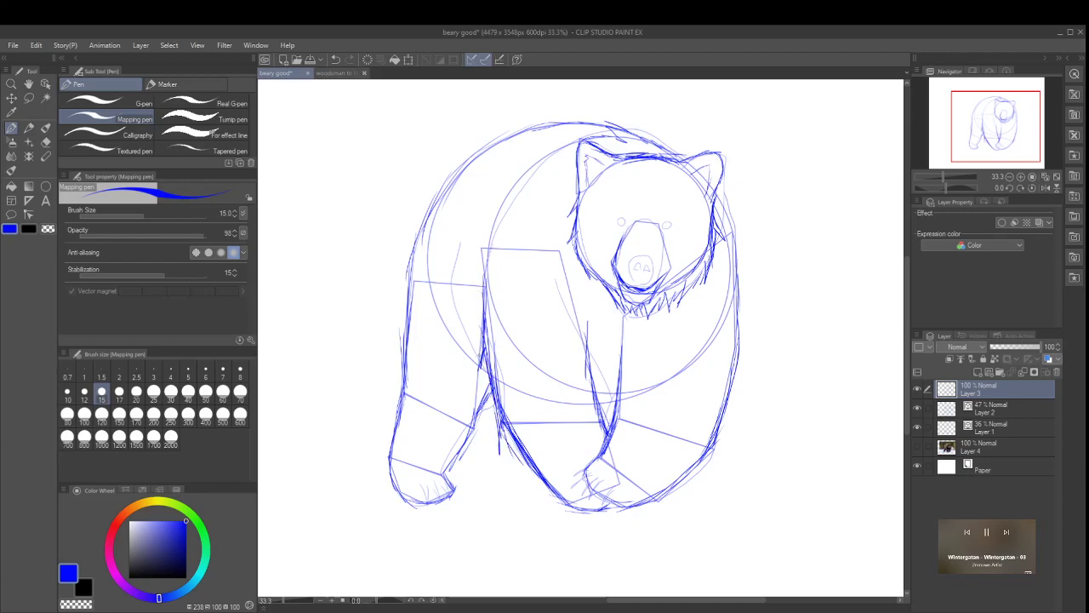
mouse_move(487, 357)
mouse_down()
mouse_move(482, 419)
mouse_move(490, 392)
mouse_move(492, 407)
mouse_up()
key(ctrl+z)
key(ctrl+z)
key(ctrl+z)
key(ctrl+z)
key(ctrl+z)
key(ctrl+z)
key(ctrl+z)
key(ctrl+z)
key(ctrl+z)
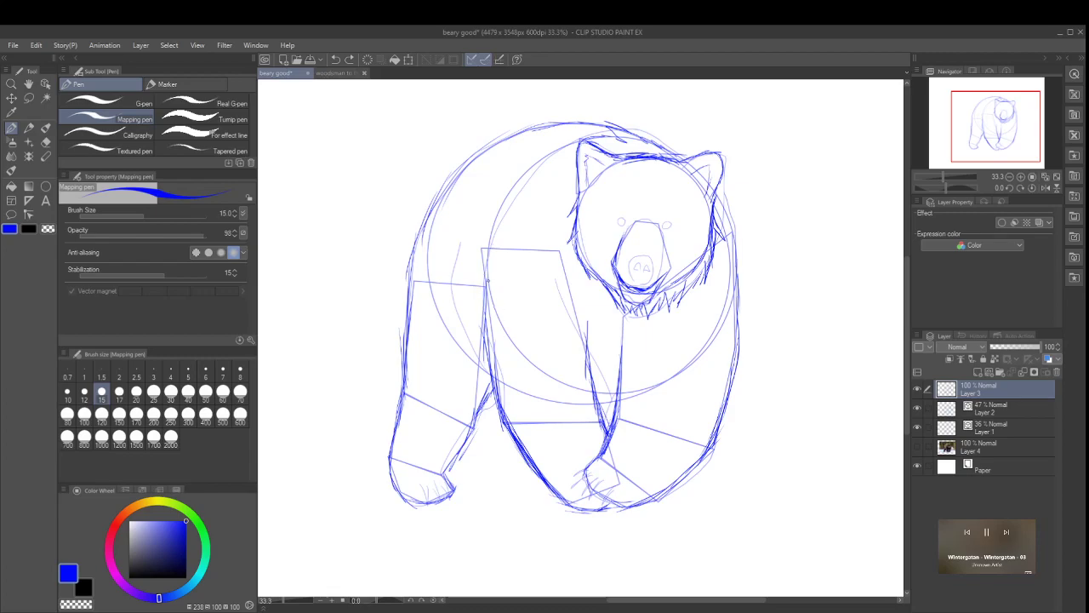
Step: Add jagged fur strokes along the upper back edge of the near foreleg
drag(484, 263, 482, 325)
key(ctrl+z)
key(ctrl+z)
drag(483, 267, 482, 298)
drag(482, 281, 488, 367)
drag(484, 320, 480, 369)
mouse_move(586, 268)
mouse_down()
mouse_move(614, 315)
mouse_move(633, 395)
mouse_up()
mouse_move(699, 275)
mouse_down()
mouse_move(660, 318)
mouse_move(619, 397)
mouse_move(620, 419)
mouse_move(640, 430)
mouse_move(620, 385)
mouse_up()
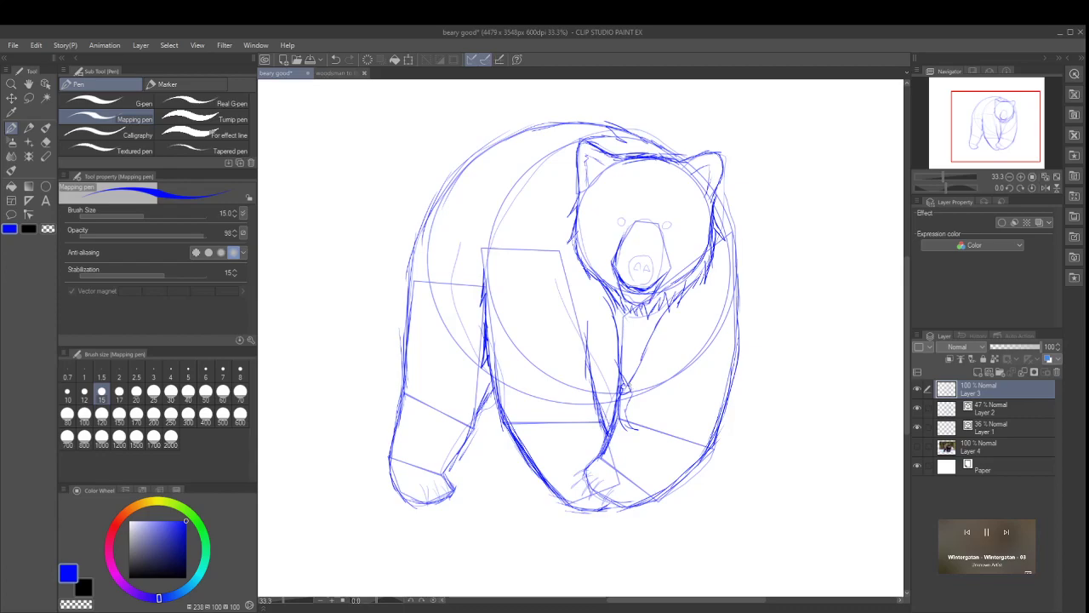
key(ctrl+z)
key(ctrl+z)
key(ctrl+z)
key(ctrl+z)
key(ctrl+z)
key(ctrl+z)
key(ctrl+z)
key(ctrl+z)
key(ctrl+z)
key(ctrl+z)
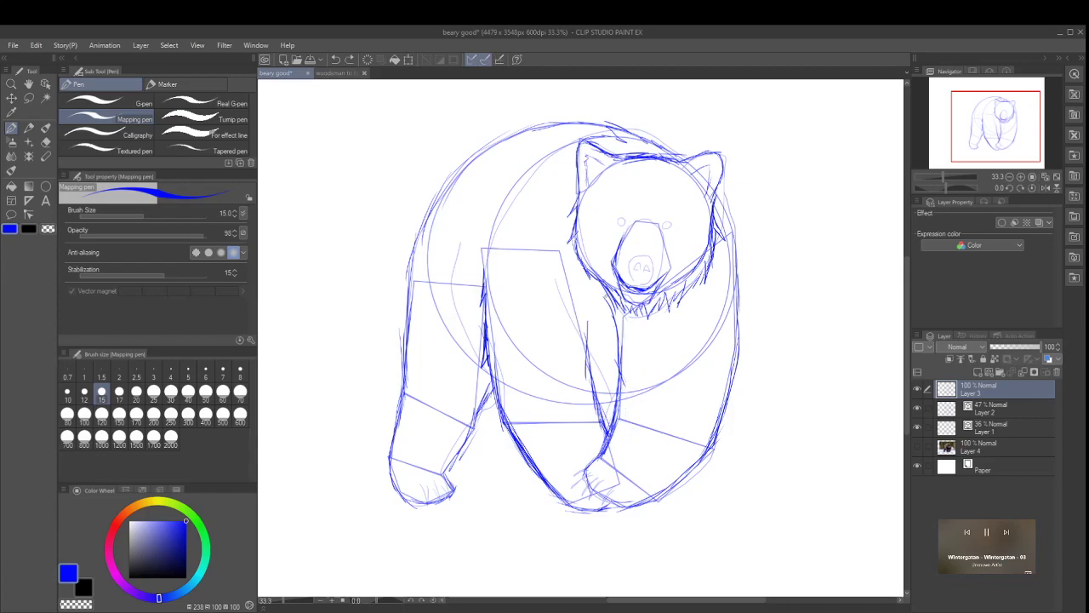
key(ctrl+z)
key(ctrl+z)
Step: Fill the gap under the chin with short, pointed fur strokes
drag(593, 282, 627, 324)
mouse_move(623, 304)
mouse_down()
mouse_move(629, 323)
mouse_move(638, 320)
mouse_up()
drag(635, 310, 639, 330)
drag(638, 308, 640, 327)
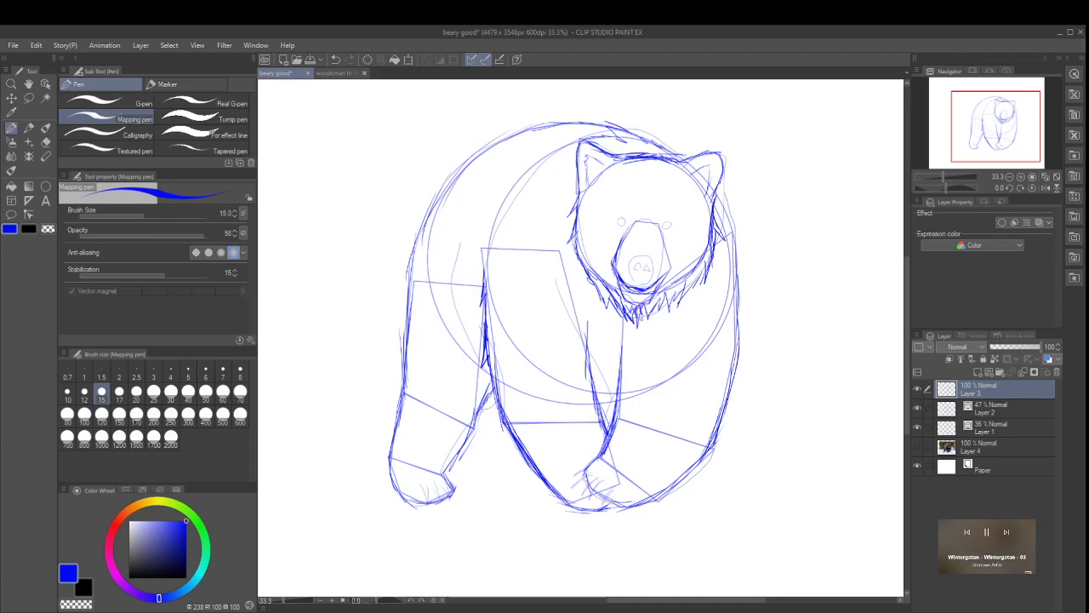
Step: Add jagged fur strokes down the inner edge of the near foreleg
drag(588, 334, 604, 405)
key(ctrl+z)
key(ctrl+z)
key(ctrl+z)
key(ctrl+z)
drag(588, 326, 608, 425)
mouse_move(488, 380)
mouse_down()
mouse_move(500, 434)
mouse_move(526, 469)
mouse_up()
drag(517, 446, 521, 456)
key(ctrl+z)
key(ctrl+z)
key(ctrl+z)
key(ctrl+z)
key(ctrl+z)
key(ctrl+z)
key(ctrl+z)
key(ctrl+z)
Step: Continue the jagged fur strokes down the back edge of the near foreleg, from the elbow to the lower leg
drag(486, 368, 493, 395)
mouse_move(493, 390)
mouse_down()
mouse_move(498, 429)
mouse_move(526, 466)
mouse_up()
key(ctrl+z)
key(ctrl+z)
key(ctrl+z)
drag(503, 421, 508, 440)
drag(506, 434, 520, 453)
drag(515, 447, 527, 469)
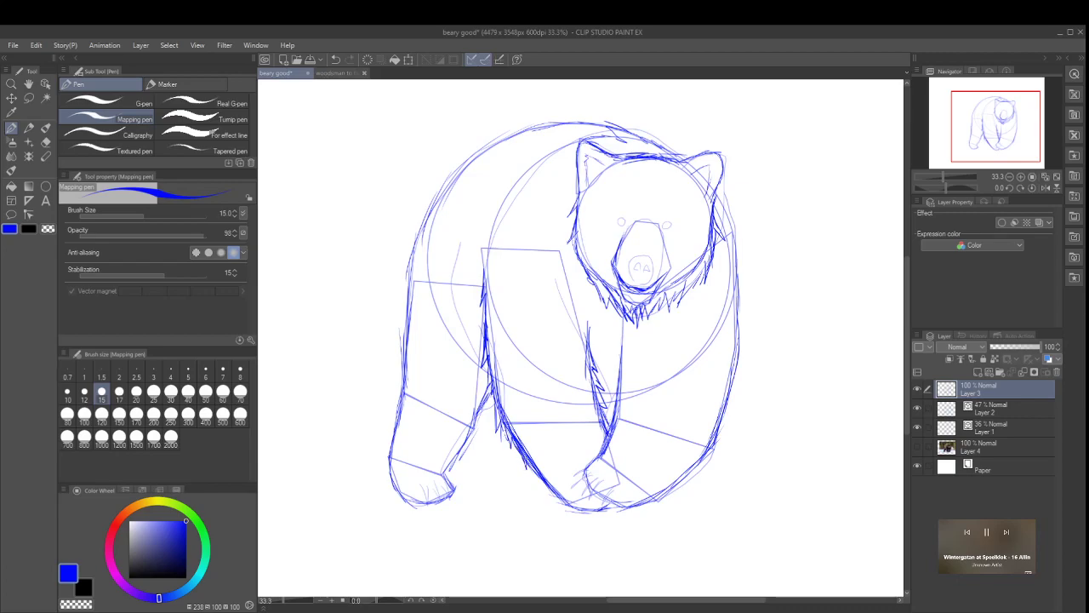
Step: Add fur strokes down the inner edge of the far foreleg to the wrist and deepen the gap between the forelegs
drag(615, 383, 608, 430)
drag(615, 392, 605, 397)
drag(621, 339, 603, 436)
mouse_move(606, 431)
mouse_down()
mouse_move(603, 457)
mouse_move(587, 463)
mouse_up()
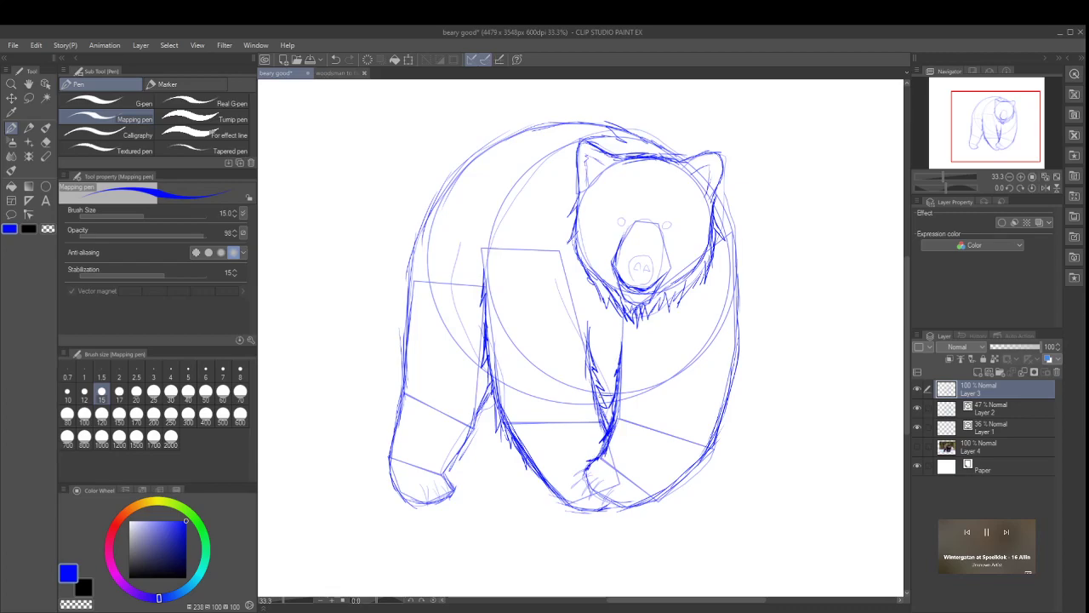
mouse_move(592, 328)
mouse_down()
mouse_move(594, 387)
mouse_move(609, 401)
mouse_up()
Step: Draw tufted fur along the outer edge of the far shoulder and foreleg, curving under toward the paw
mouse_move(719, 194)
mouse_down()
mouse_move(748, 265)
mouse_move(745, 343)
mouse_up()
key(ctrl+z)
key(ctrl+z)
key(ctrl+z)
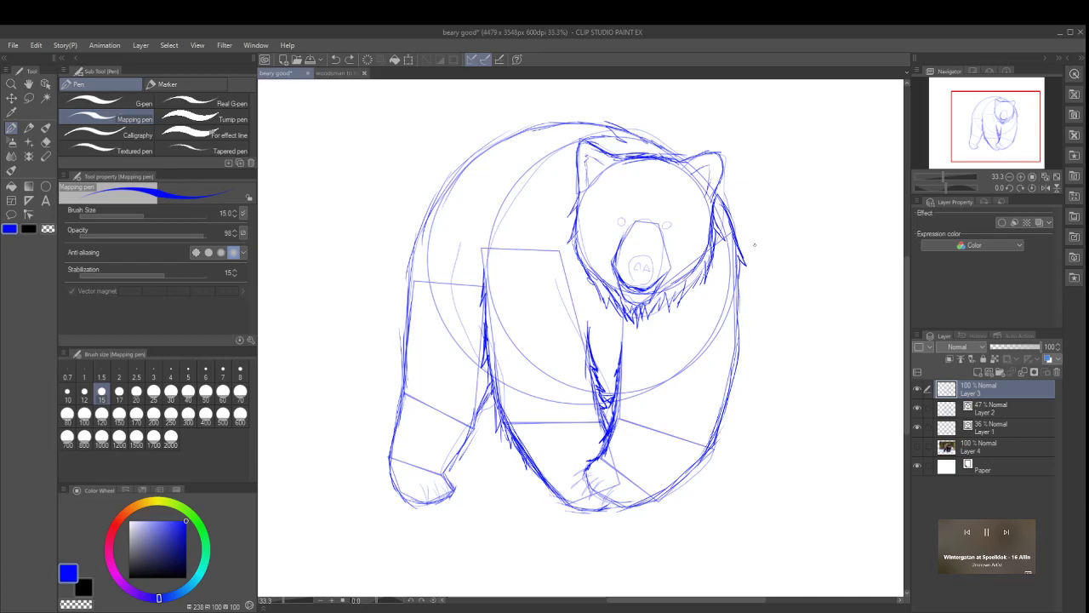
mouse_move(737, 260)
mouse_down()
mouse_move(751, 339)
mouse_move(714, 444)
mouse_up()
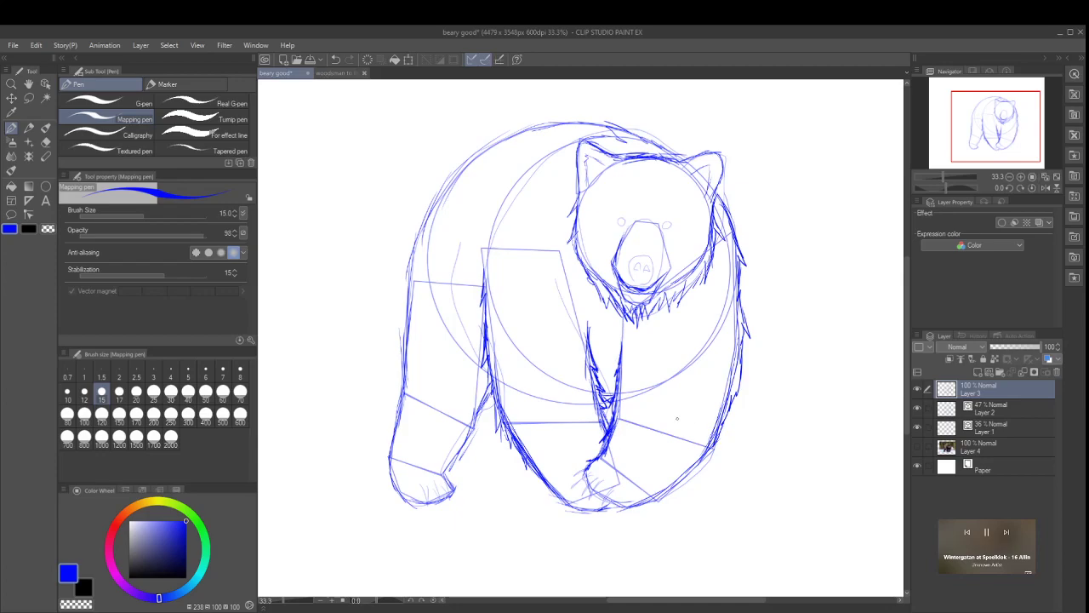
drag(664, 497, 716, 445)
Step: Draw the toes and claws of the raised front paw and reinforce its underside
mouse_move(620, 507)
mouse_down()
mouse_move(657, 495)
mouse_move(592, 488)
mouse_up()
drag(590, 487, 607, 502)
mouse_move(606, 509)
mouse_down()
mouse_move(618, 495)
mouse_move(591, 470)
mouse_up()
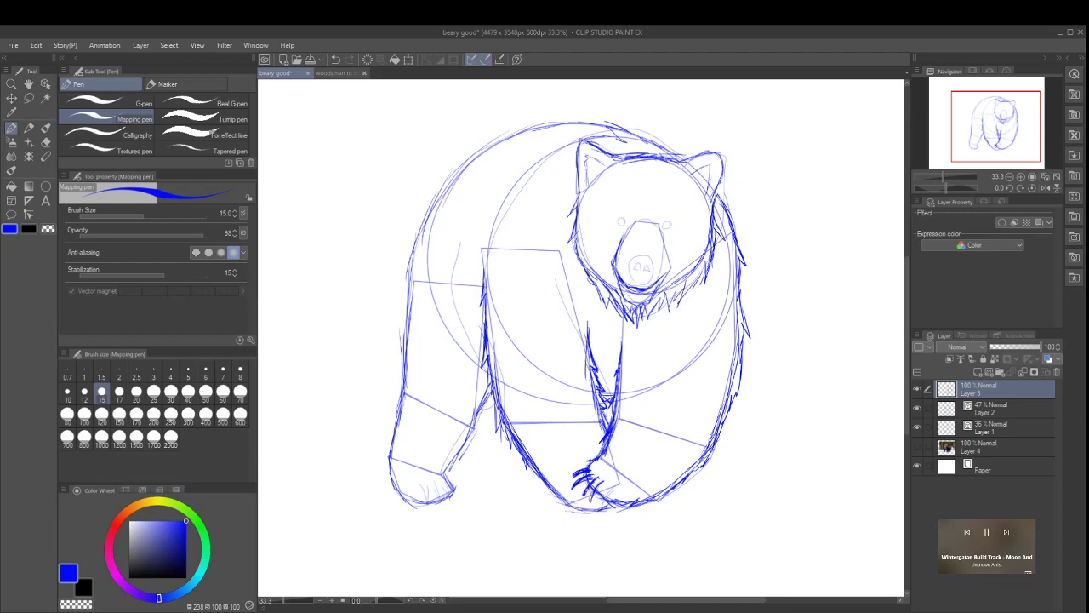
drag(594, 490, 609, 507)
mouse_move(640, 138)
mouse_down()
mouse_move(579, 113)
mouse_move(520, 126)
mouse_move(487, 149)
mouse_up()
drag(490, 146, 437, 181)
key(ctrl+z)
key(ctrl+z)
key(ctrl+z)
key(ctrl+z)
key(ctrl+z)
key(ctrl+z)
Step: Add short fur tufts along the top of the back, starting from the neck behind the head
drag(639, 136, 623, 125)
drag(633, 132, 599, 122)
drag(603, 125, 584, 118)
drag(596, 123, 547, 123)
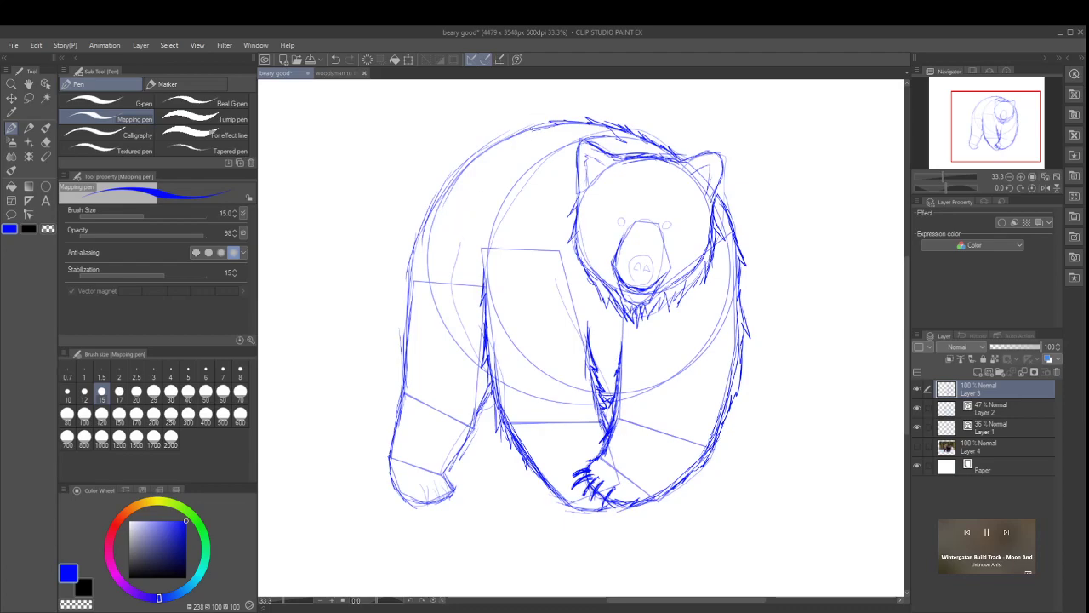
drag(555, 121, 514, 131)
drag(521, 126, 508, 132)
Step: Continue the fur tufts down the rear curve of the back and rump to the top of the hind leg
drag(516, 129, 477, 150)
drag(485, 145, 465, 160)
drag(473, 155, 456, 170)
drag(455, 168, 414, 230)
drag(425, 215, 410, 254)
mouse_move(415, 245)
mouse_down()
mouse_move(402, 275)
mouse_move(401, 347)
mouse_up()
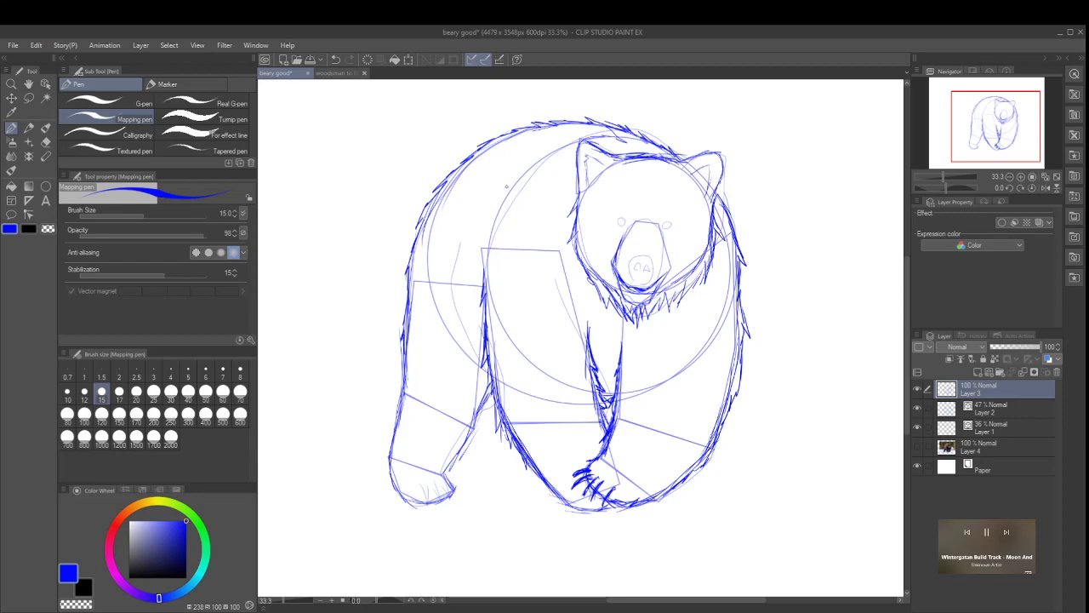
Step: Sketch the shoulder contour and the furry belly line running down from the flank to the foreleg
mouse_move(508, 182)
mouse_down()
mouse_move(490, 210)
mouse_move(481, 275)
mouse_move(440, 285)
mouse_move(456, 324)
mouse_up()
mouse_move(442, 282)
mouse_down()
mouse_move(442, 313)
mouse_move(486, 383)
mouse_up()
key(ctrl+z)
key(ctrl+z)
key(ctrl+z)
drag(482, 371, 492, 388)
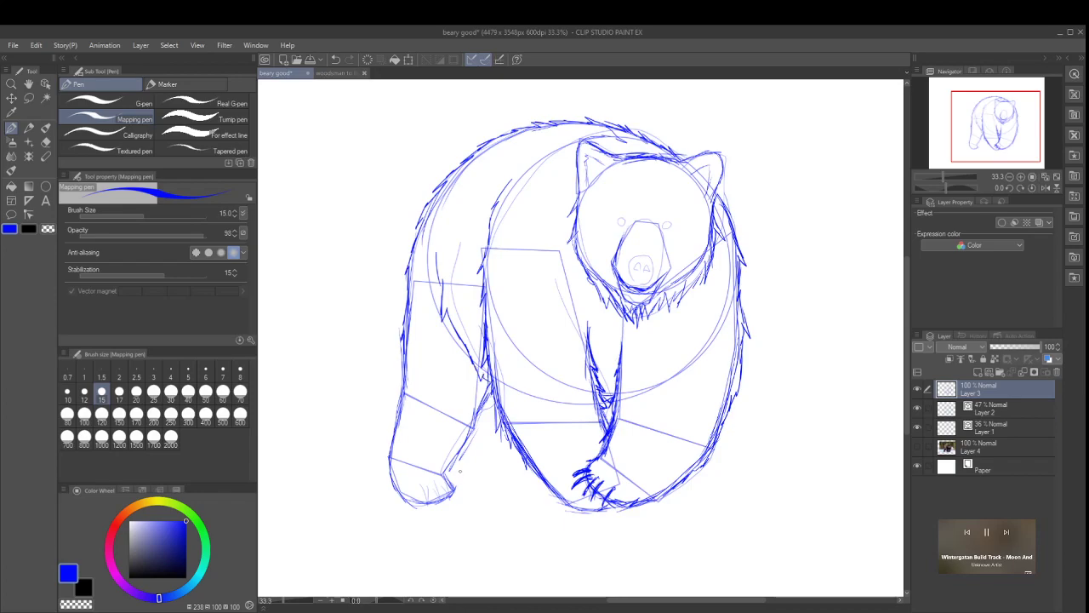
drag(404, 326, 400, 394)
drag(402, 387, 392, 413)
drag(401, 398, 393, 412)
drag(395, 411, 397, 348)
key(ctrl+z)
key(ctrl+z)
key(ctrl+z)
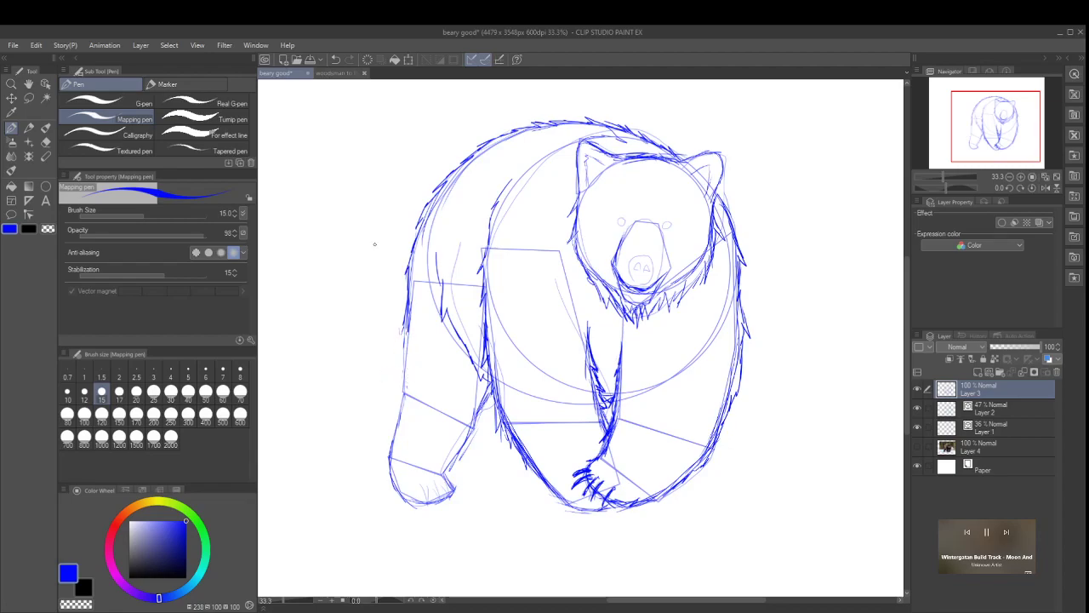
mouse_move(400, 330)
mouse_down()
mouse_move(403, 385)
mouse_move(391, 403)
mouse_move(395, 376)
mouse_up()
key(ctrl+z)
key(ctrl+z)
Step: Add fur strokes down the outer edge of the hind leg and draw the claws on its paw
mouse_move(401, 322)
mouse_down()
mouse_move(401, 329)
mouse_move(396, 414)
mouse_up()
key(ctrl+z)
key(ctrl+z)
mouse_move(402, 411)
mouse_down()
mouse_move(389, 482)
mouse_move(429, 506)
mouse_move(419, 497)
mouse_move(469, 389)
mouse_move(443, 513)
mouse_up()
key(ctrl+z)
mouse_move(435, 489)
mouse_down()
mouse_move(442, 512)
mouse_move(438, 494)
mouse_move(453, 508)
mouse_move(450, 498)
mouse_up()
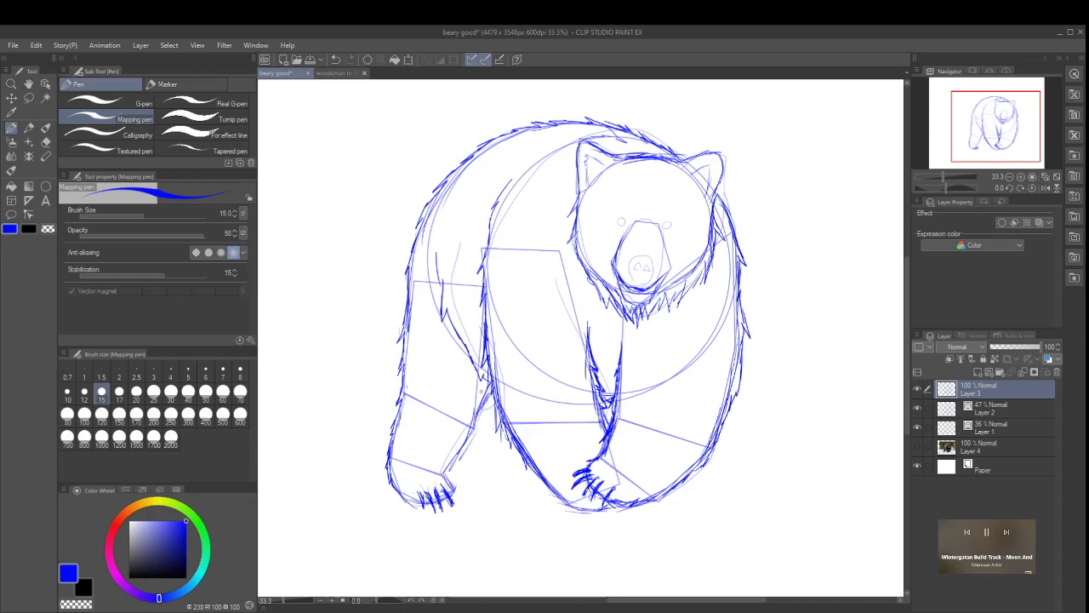
Step: Add fur strokes down the inner edge of the hind leg and reinforce the underside of its paw
drag(487, 393, 476, 426)
drag(477, 423, 453, 467)
drag(456, 458, 447, 475)
mouse_move(458, 490)
mouse_down()
mouse_move(412, 507)
mouse_move(422, 503)
mouse_up()
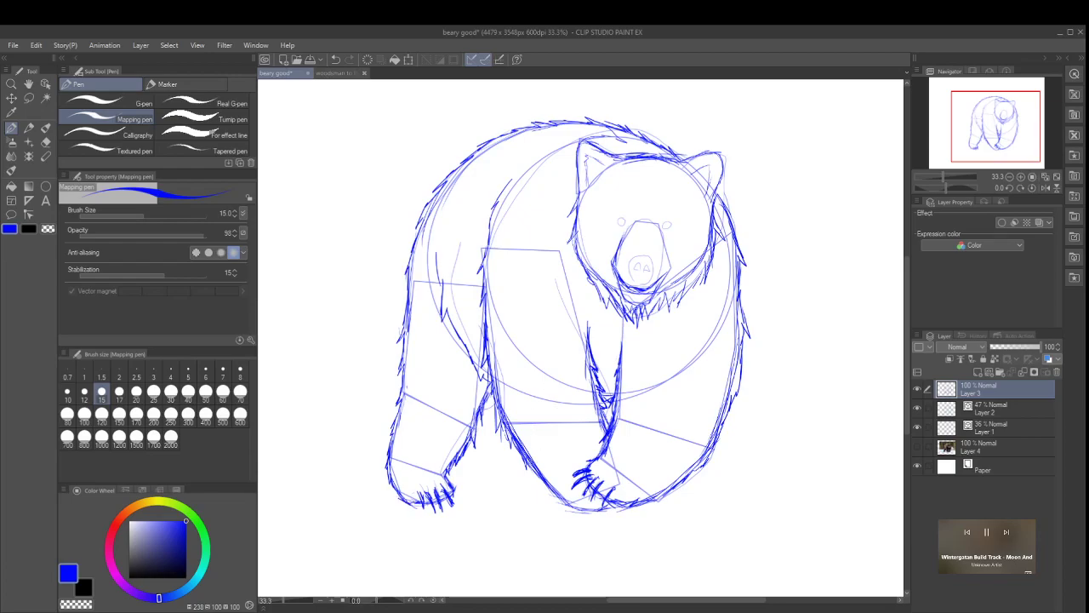
Step: Add fur strokes at the lower back edge of the near foreleg and where the two forelegs meet
drag(528, 458, 551, 502)
key(ctrl+z)
key(ctrl+z)
drag(553, 489, 557, 503)
drag(598, 406, 608, 425)
drag(603, 419, 608, 431)
Step: Fill in both of the bear's eyes as solid blue dots
drag(618, 220, 623, 225)
key(ctrl+z)
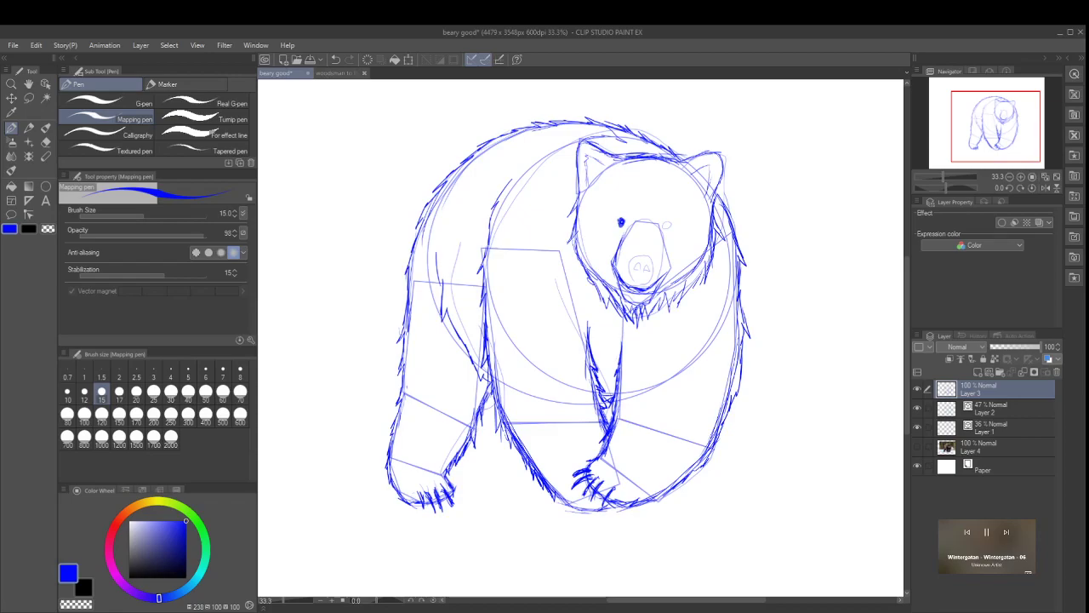
drag(663, 222, 667, 229)
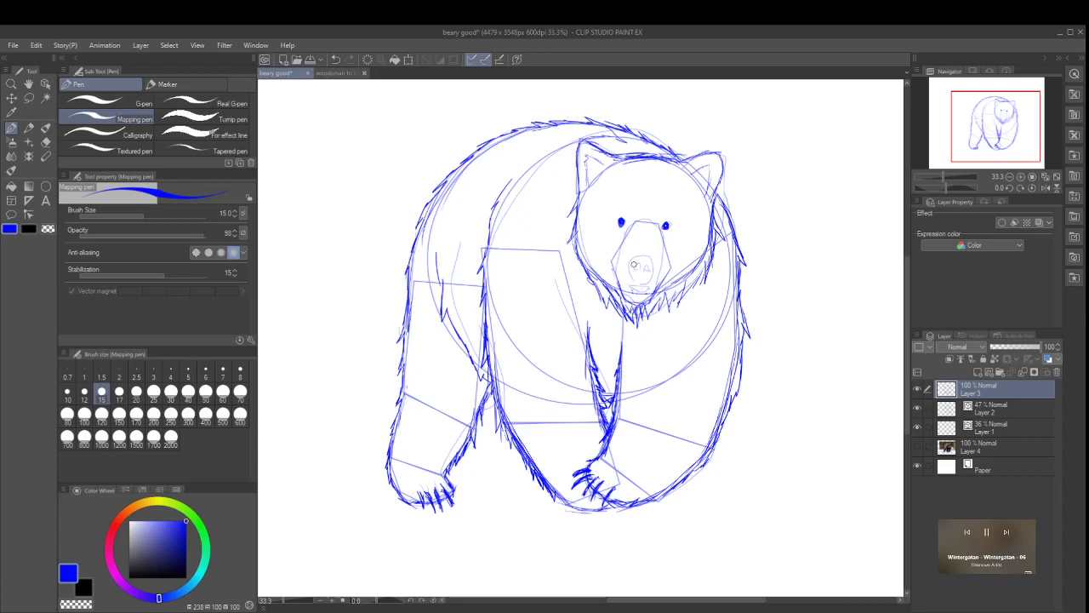
Step: Show the bear reference photo on Layer 4 beneath the sketch
click(916, 446)
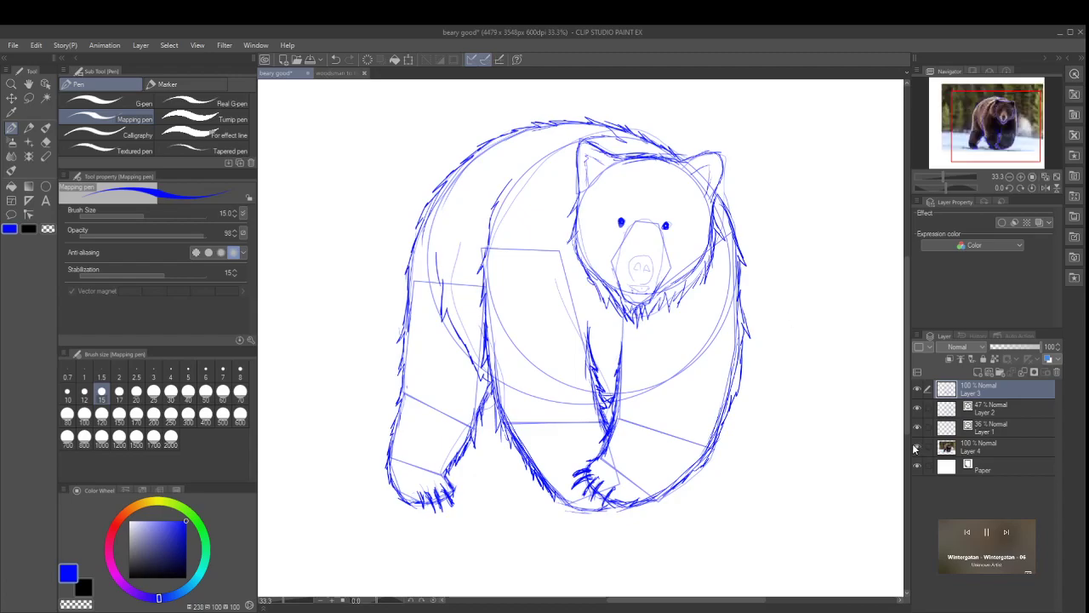
click(917, 446)
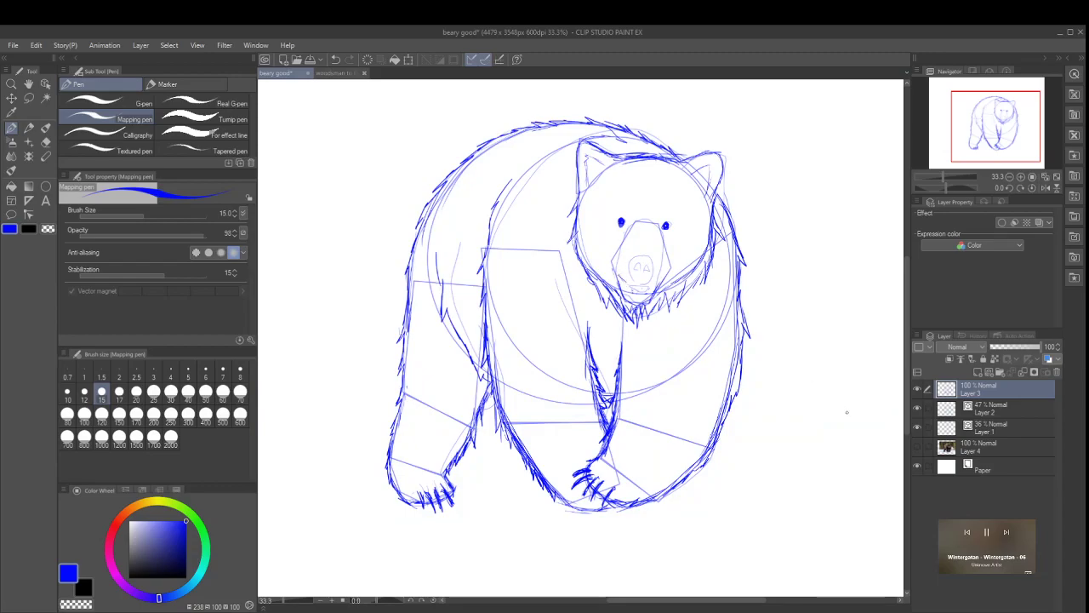
click(917, 447)
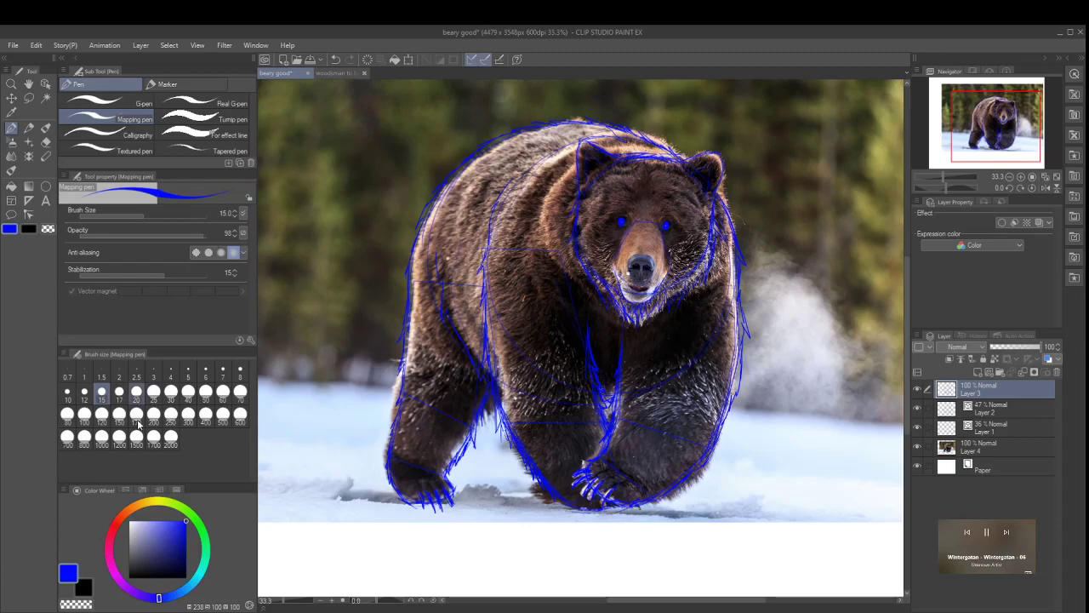
Step: Try marking both eyes in red over the reference photo
click(112, 532)
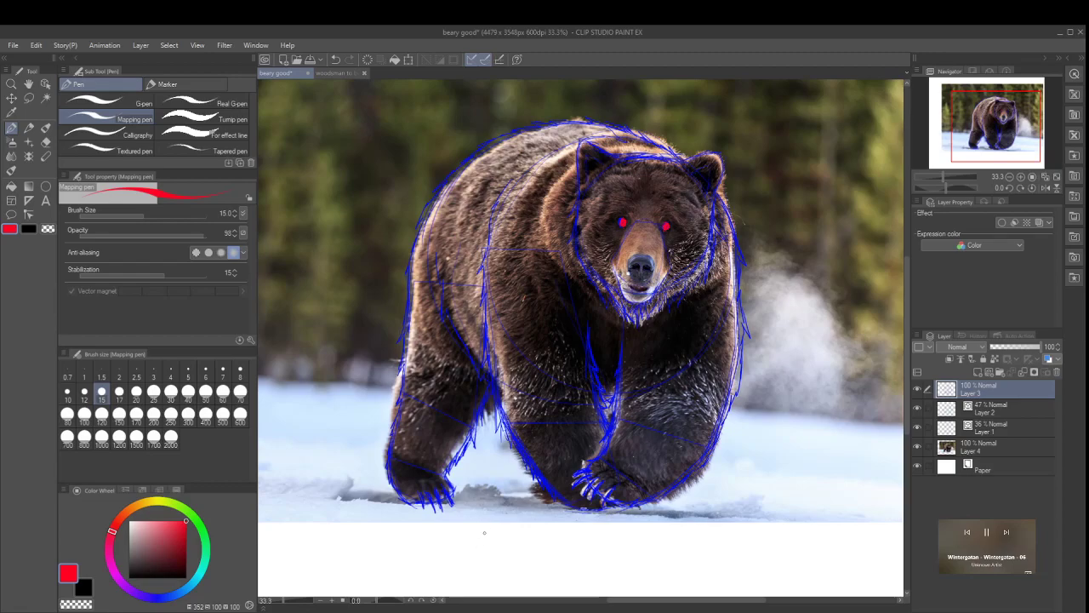
key(ctrl+z)
key(ctrl+z)
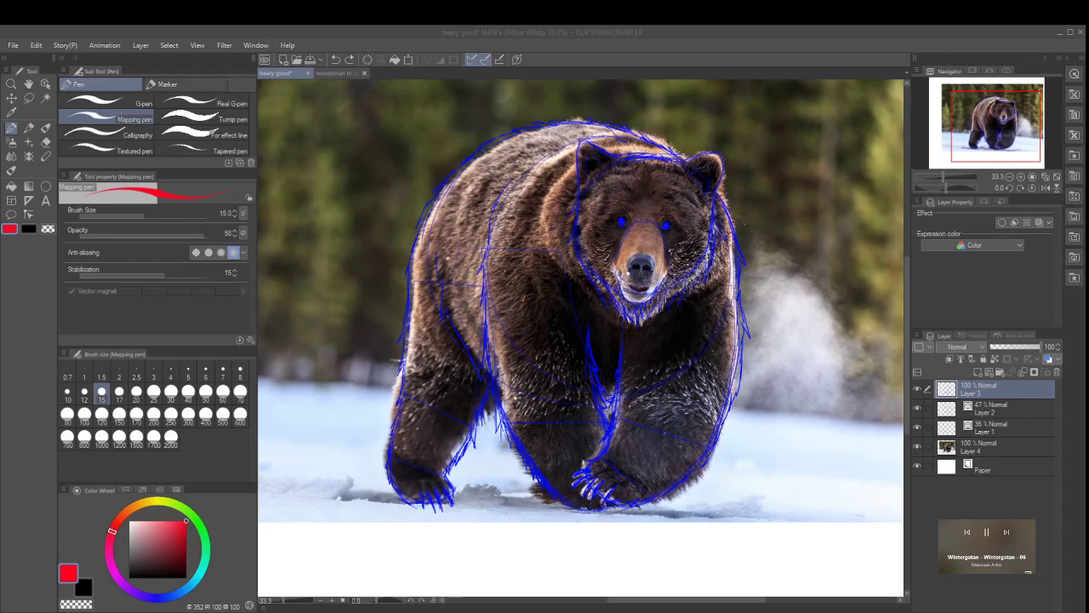
key(alt+Tab)
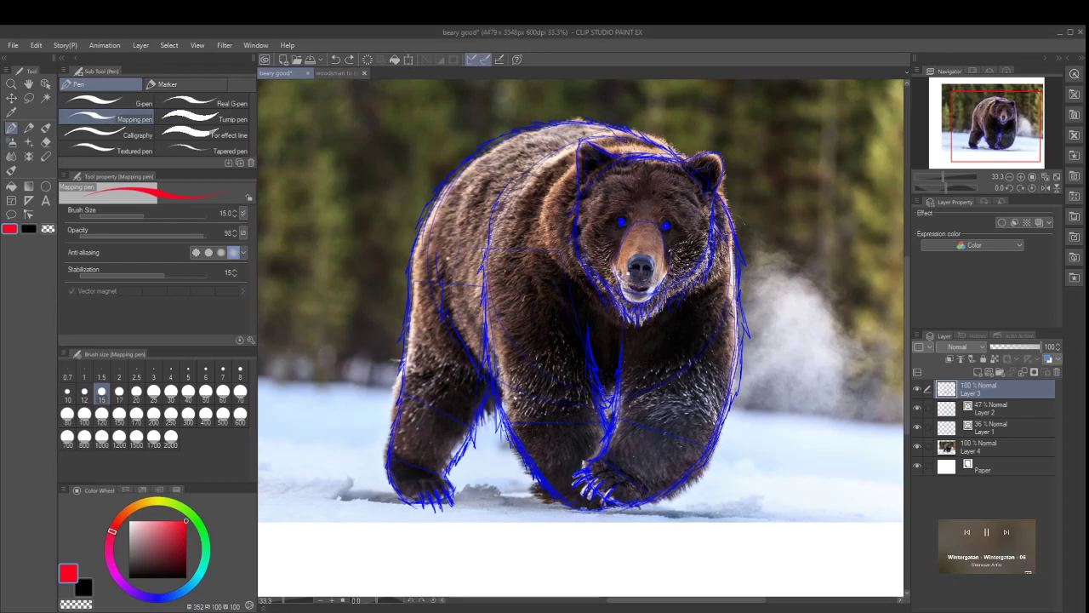
Step: Sample the sketch's blue as the drawing colour and trace the curved upper lip line beneath the nose
scroll(680, 307, up, 5)
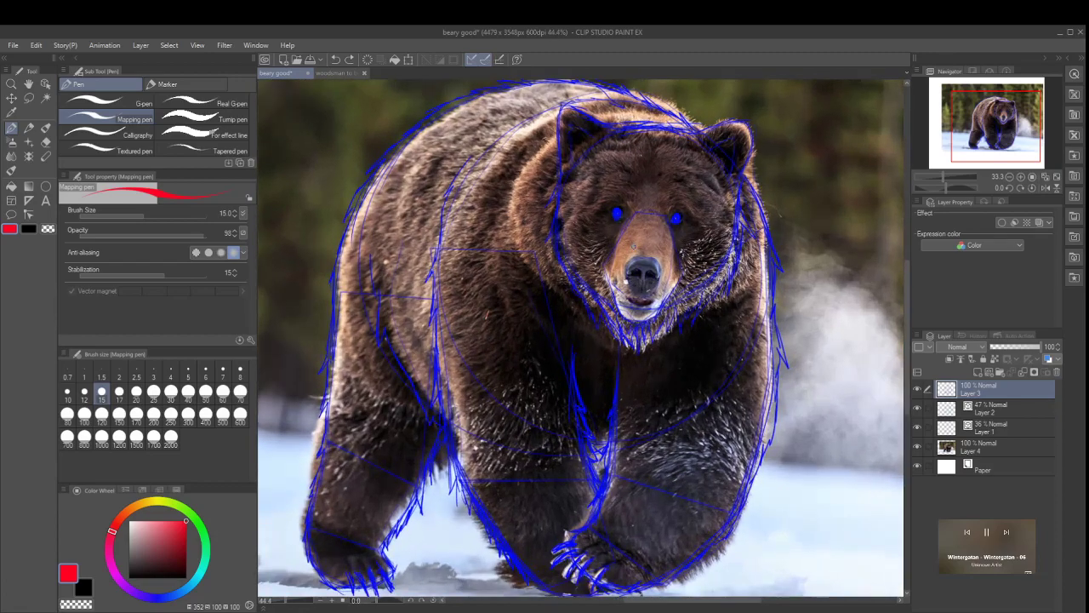
scroll(681, 307, up, 2)
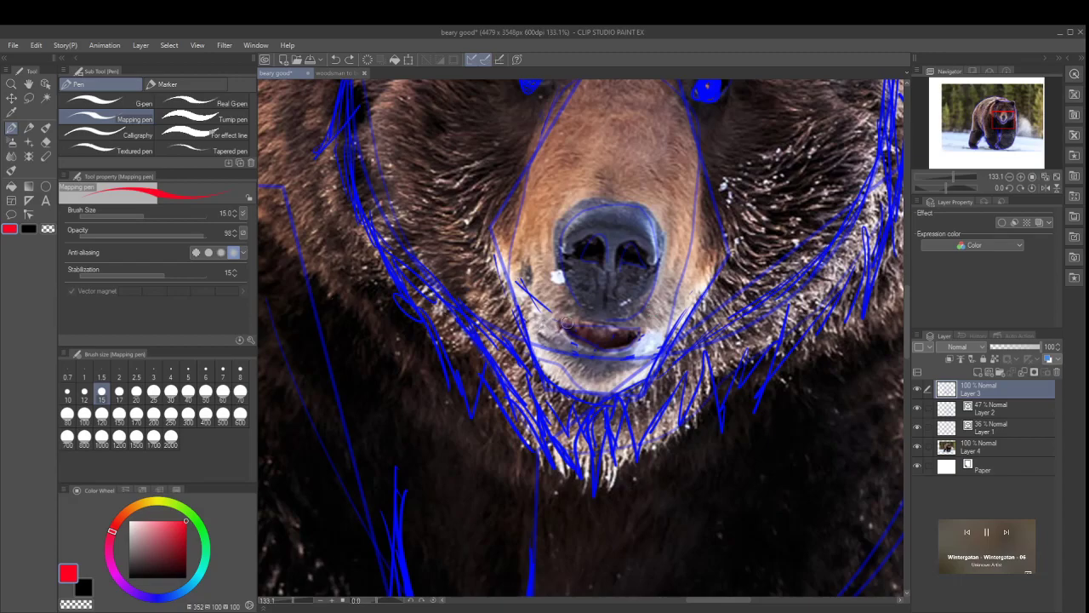
drag(569, 324, 548, 310)
alt+click(456, 376)
alt+click(458, 375)
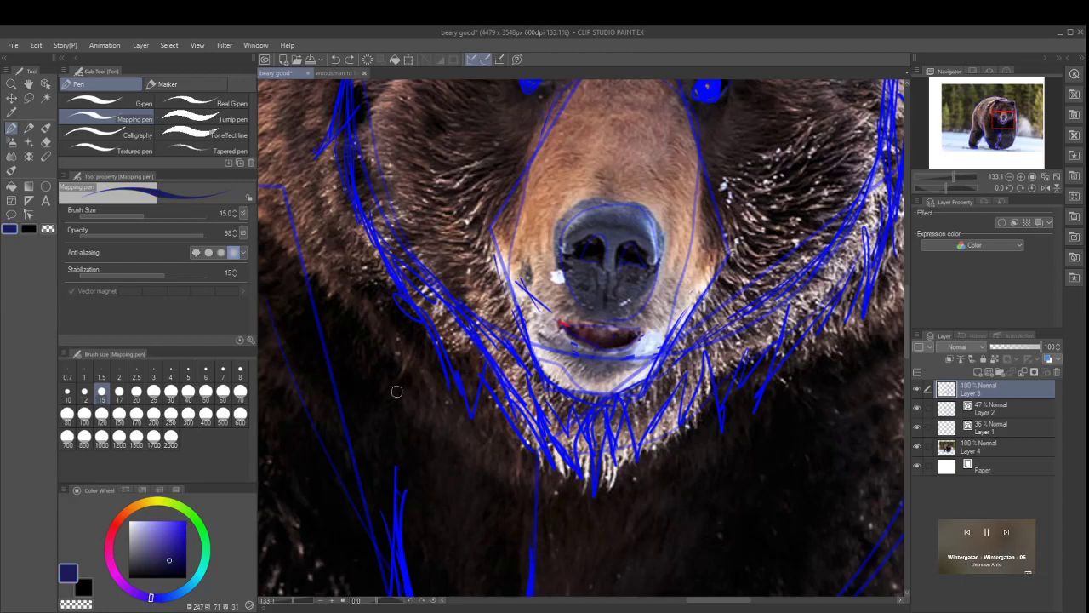
alt+click(436, 380)
alt+click(457, 367)
alt+click(457, 366)
mouse_move(526, 281)
mouse_down()
mouse_move(604, 323)
mouse_move(593, 318)
mouse_move(624, 325)
mouse_move(610, 322)
mouse_move(658, 318)
mouse_move(686, 288)
mouse_up()
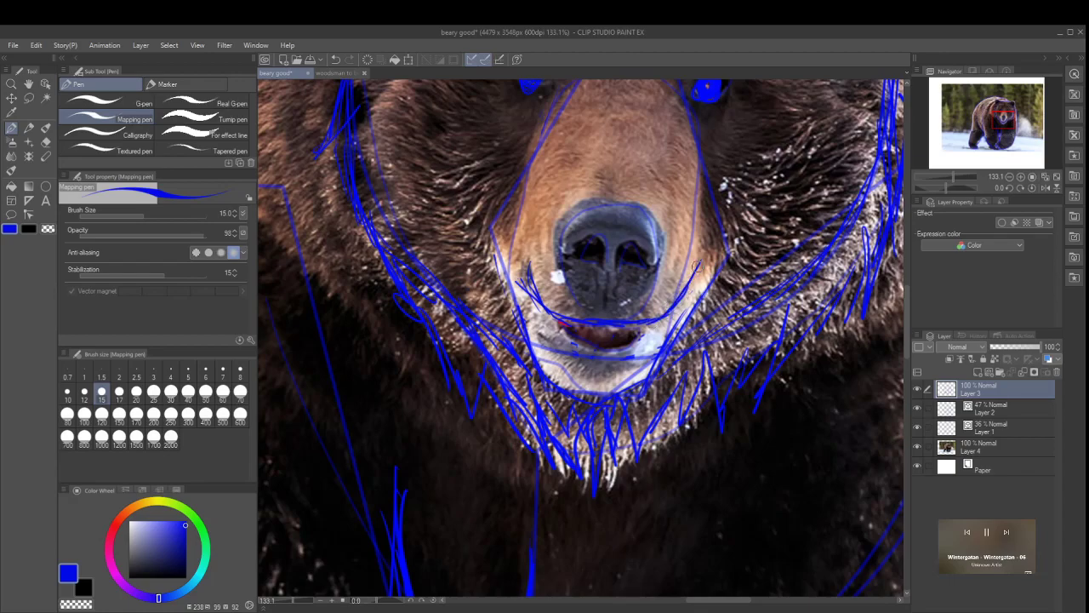
mouse_move(528, 260)
mouse_down()
mouse_move(543, 302)
mouse_move(583, 319)
mouse_move(566, 320)
mouse_move(647, 325)
mouse_up()
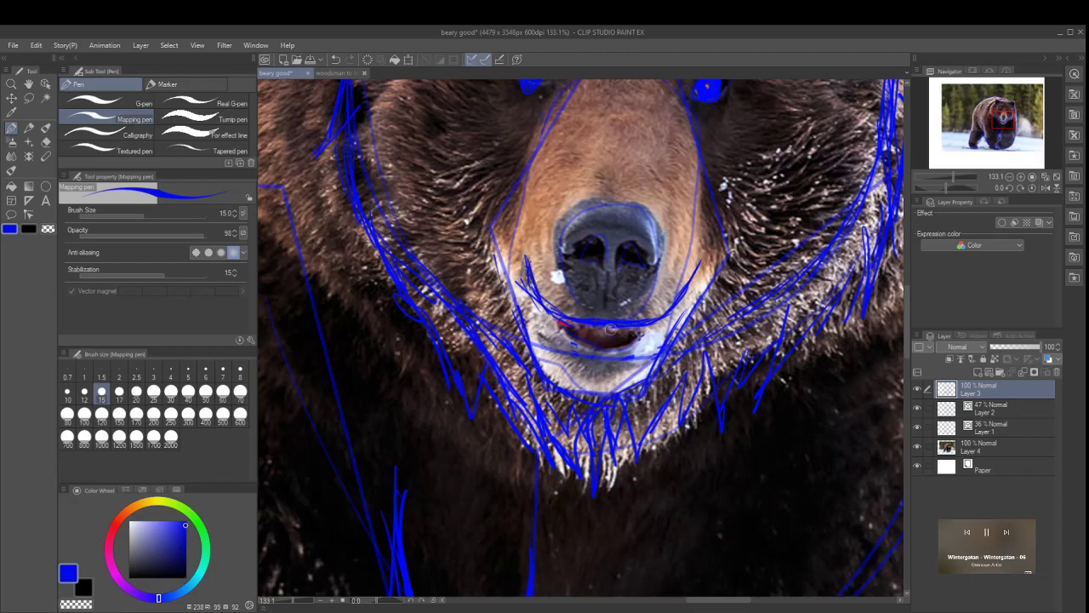
Step: Trace the mouth opening and lower lip over the photo, and reinforce the contours on both sides of the muzzle
mouse_move(554, 318)
mouse_down()
mouse_move(576, 344)
mouse_move(609, 348)
mouse_up()
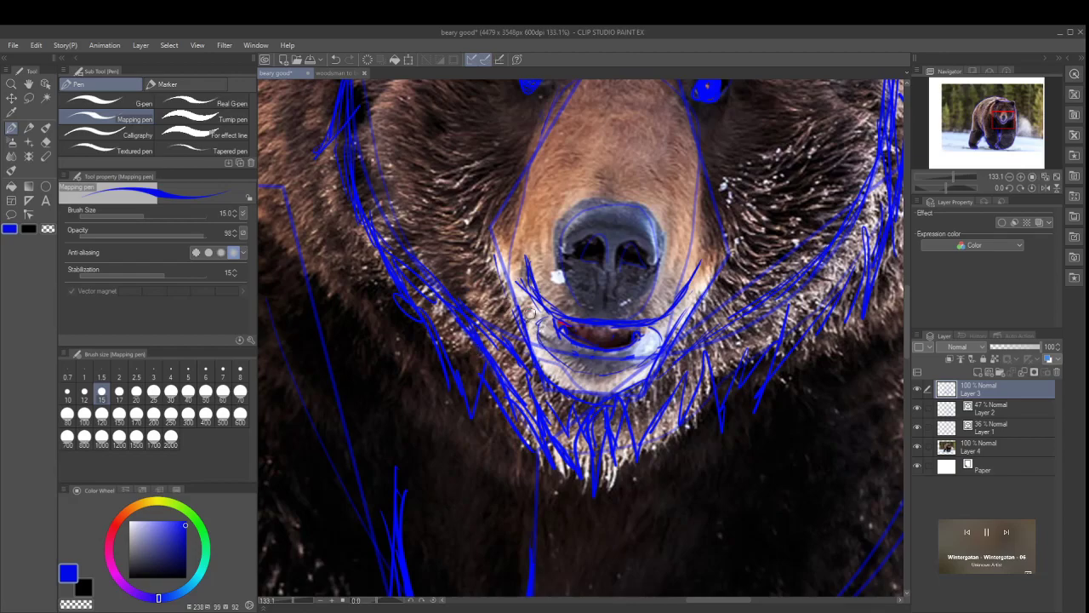
drag(529, 310, 533, 323)
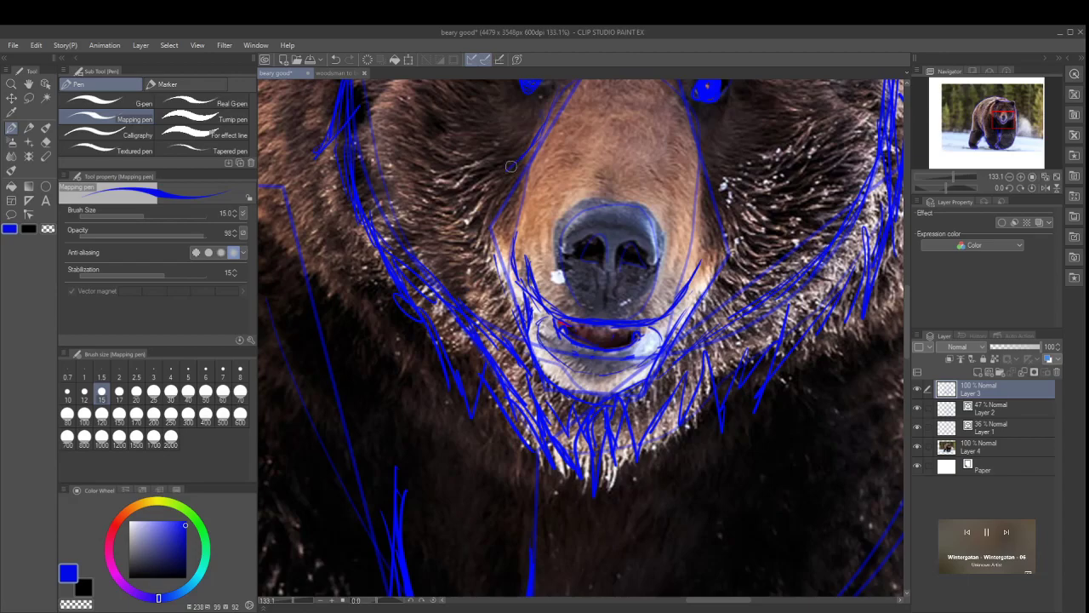
drag(511, 212, 516, 297)
mouse_move(699, 184)
mouse_down()
mouse_move(686, 301)
mouse_move(660, 349)
mouse_move(693, 274)
mouse_move(702, 160)
mouse_move(702, 180)
mouse_up()
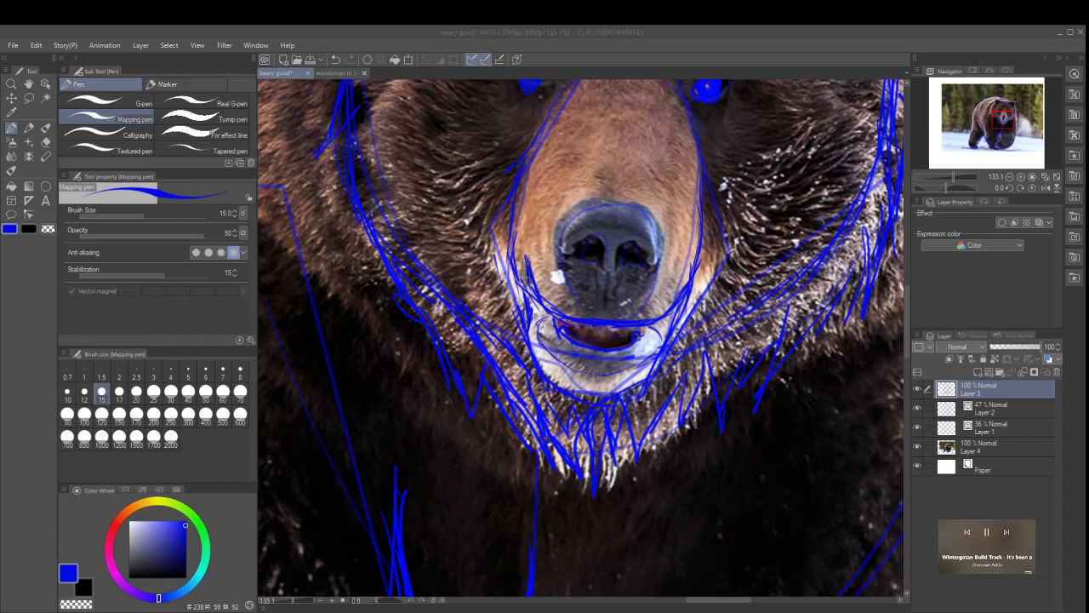
scroll(681, 446, down, 2)
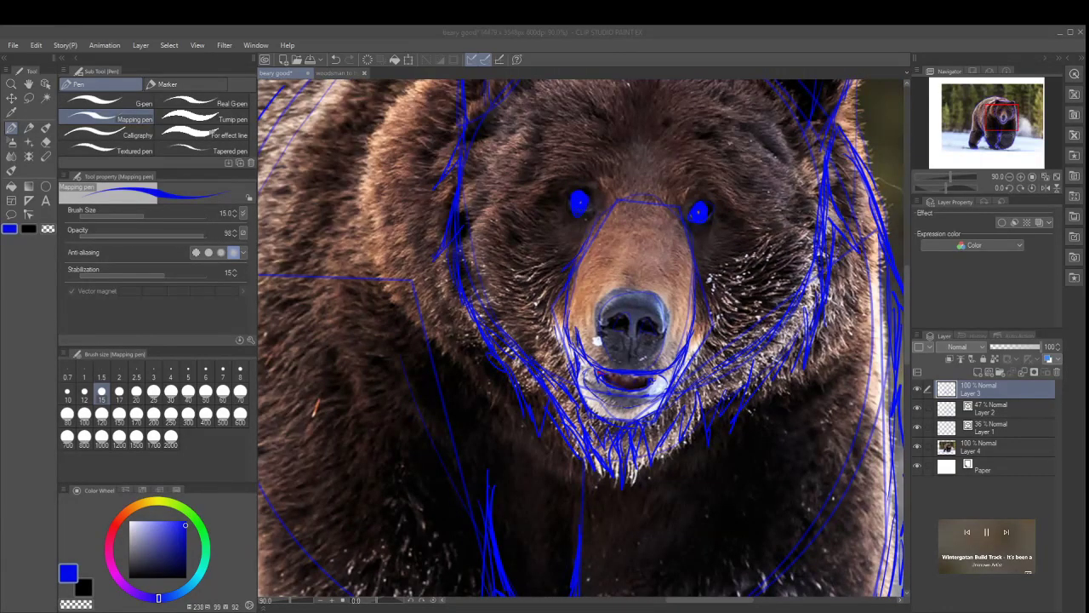
Step: Hide the bear reference photo on Layer 4 so only the blue sketch is shown
scroll(681, 467, down, 1)
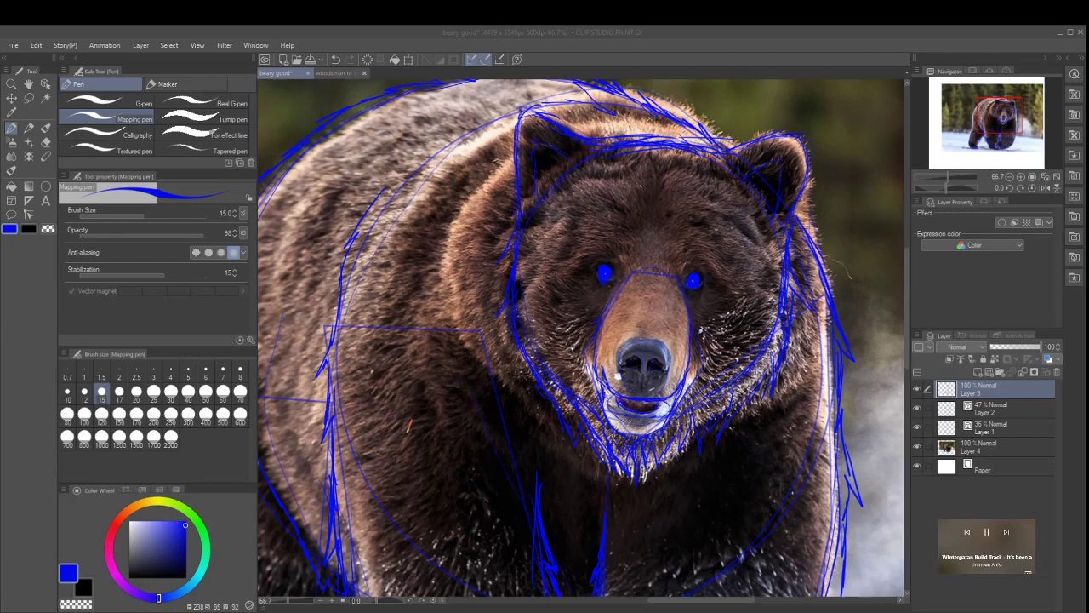
scroll(717, 425, down, 1)
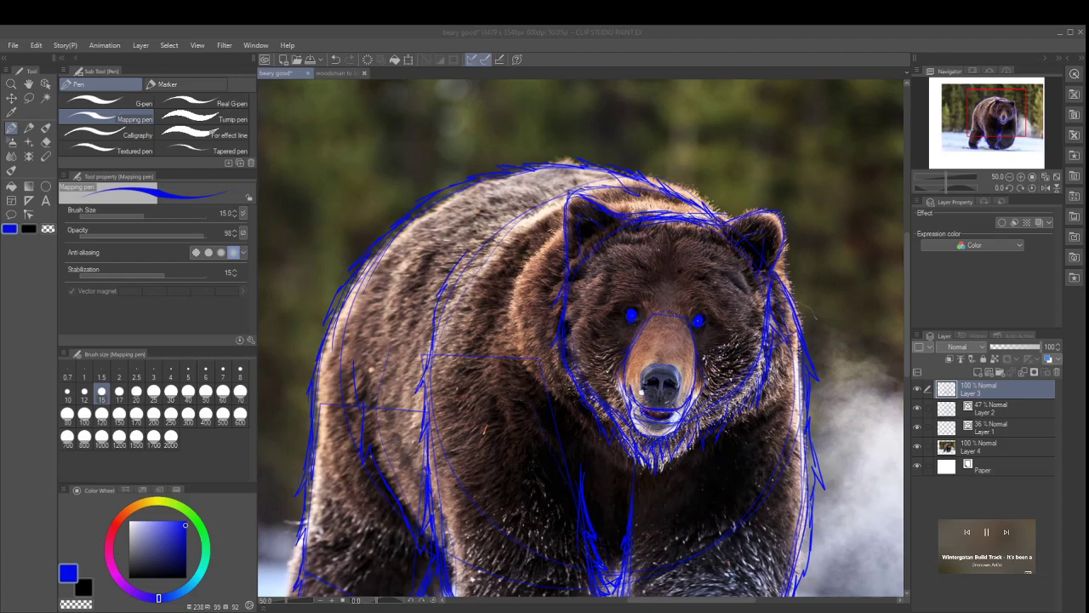
scroll(820, 383, up, 2)
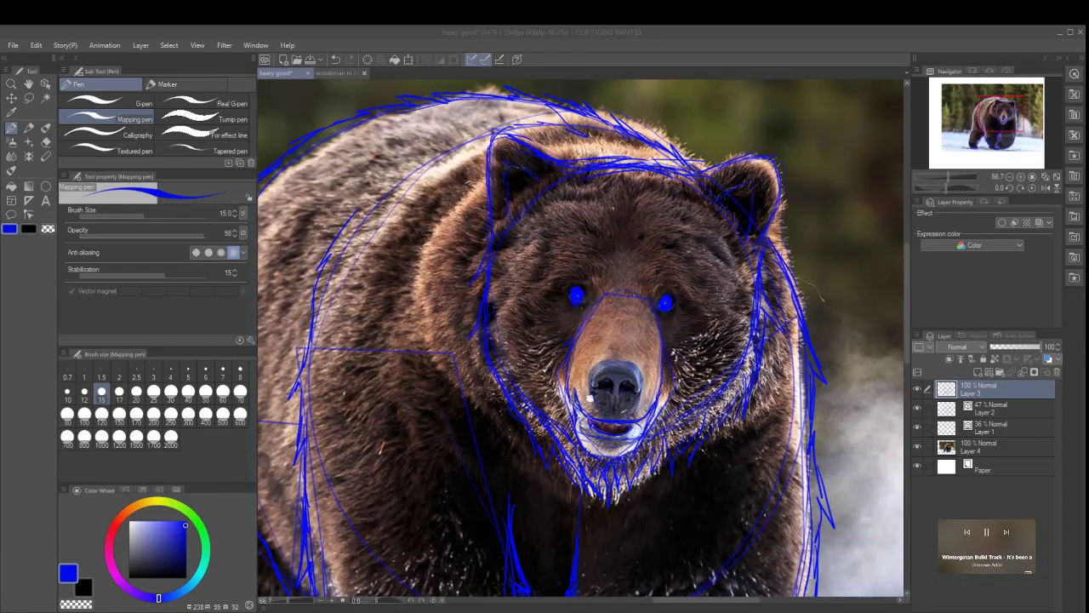
scroll(820, 383, up, 2)
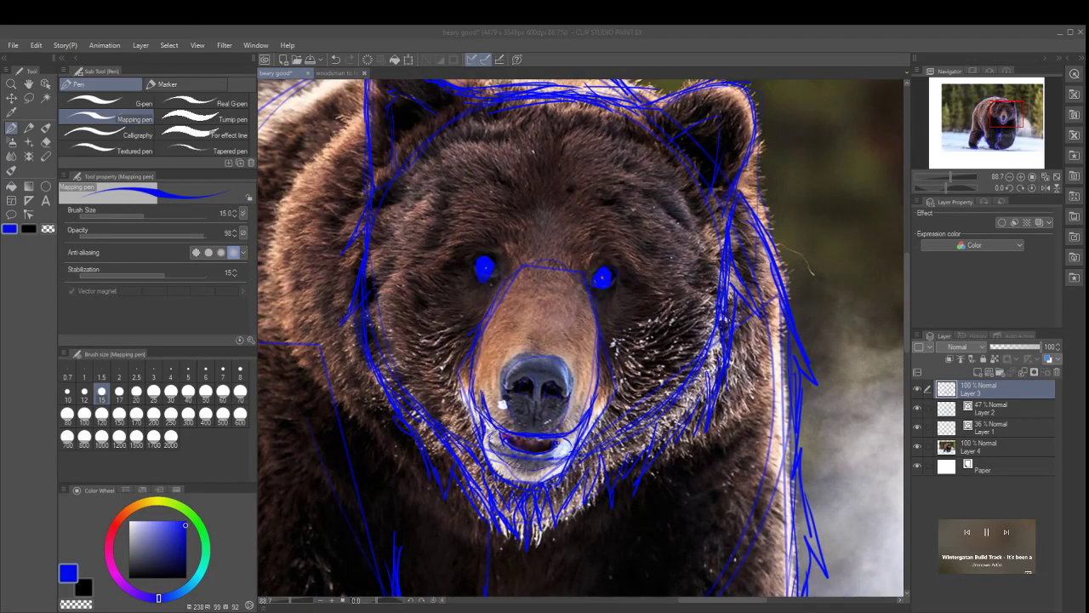
click(918, 446)
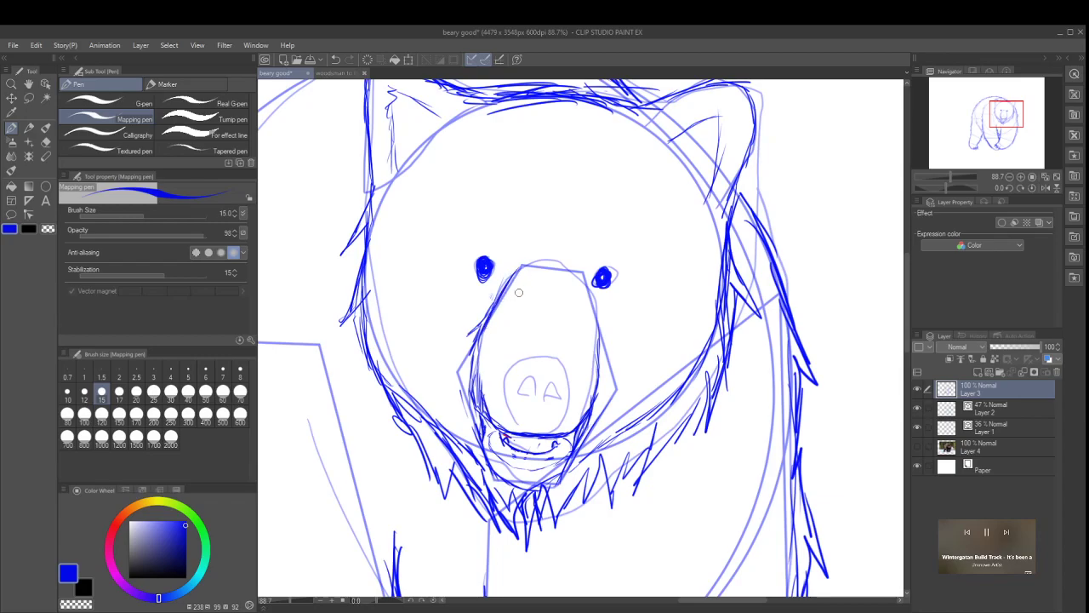
Step: Try sketching short fur strokes above the inner corner of the bear's left-hand eye, and undo the latest ones
mouse_move(582, 275)
mouse_down()
mouse_move(601, 347)
mouse_move(590, 421)
mouse_up()
mouse_move(509, 223)
mouse_down()
mouse_move(524, 257)
mouse_move(516, 261)
mouse_move(497, 211)
mouse_up()
mouse_move(463, 187)
mouse_down()
mouse_move(489, 236)
mouse_move(451, 226)
mouse_up()
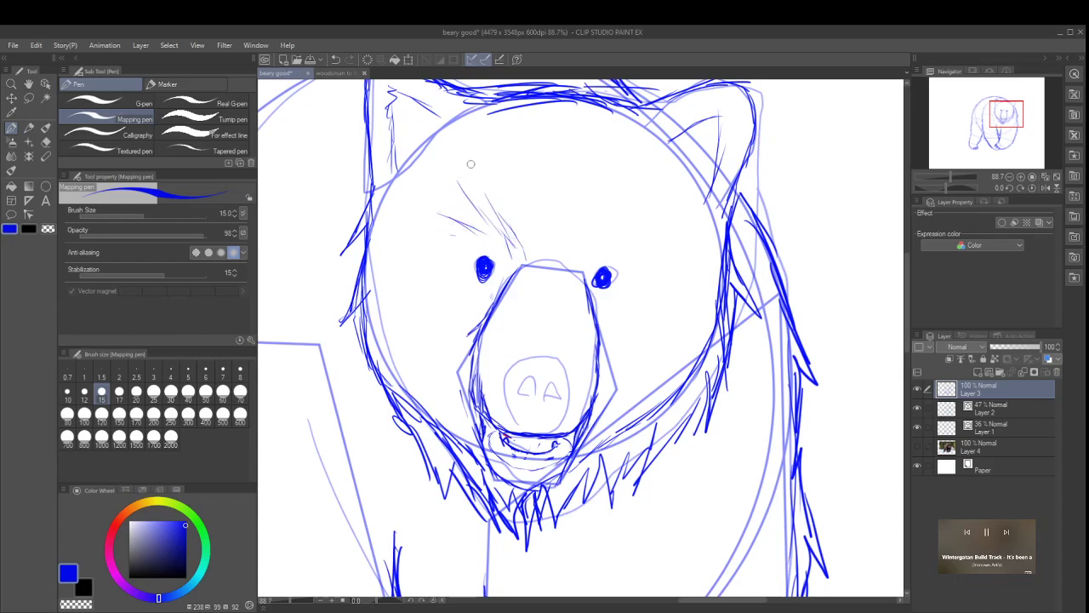
key(ctrl+z)
key(ctrl+z)
key(ctrl+z)
key(ctrl+z)
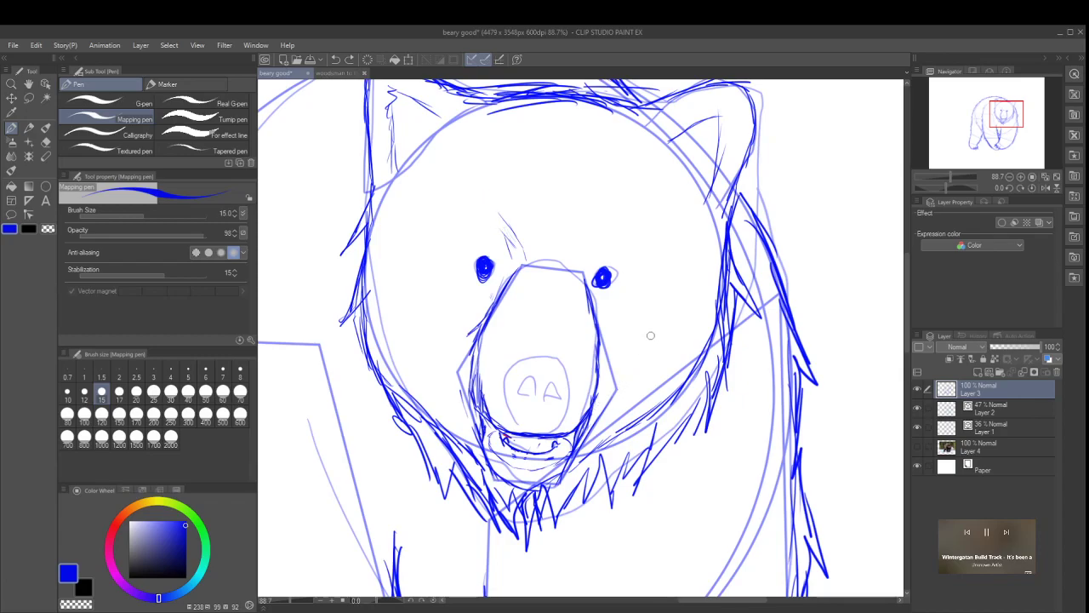
Step: Try extending the brow with longer slanted fur lines up the forehead, and undo the forehead strokes
mouse_move(490, 147)
mouse_down()
mouse_move(537, 216)
mouse_move(515, 197)
mouse_move(507, 213)
mouse_move(473, 216)
mouse_up()
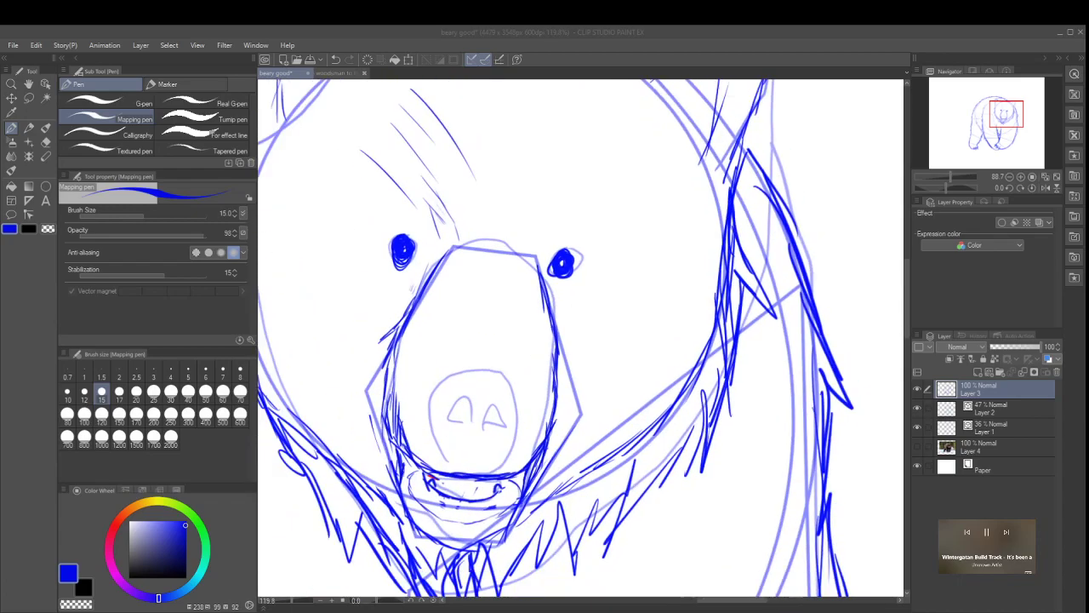
scroll(819, 182, down, 2)
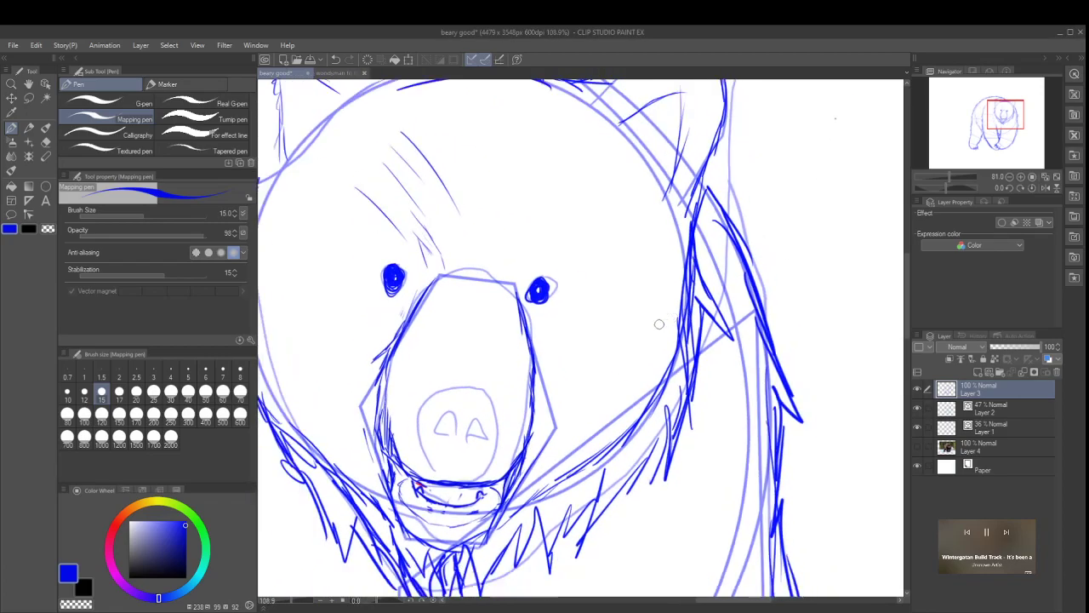
scroll(579, 360, down, 3)
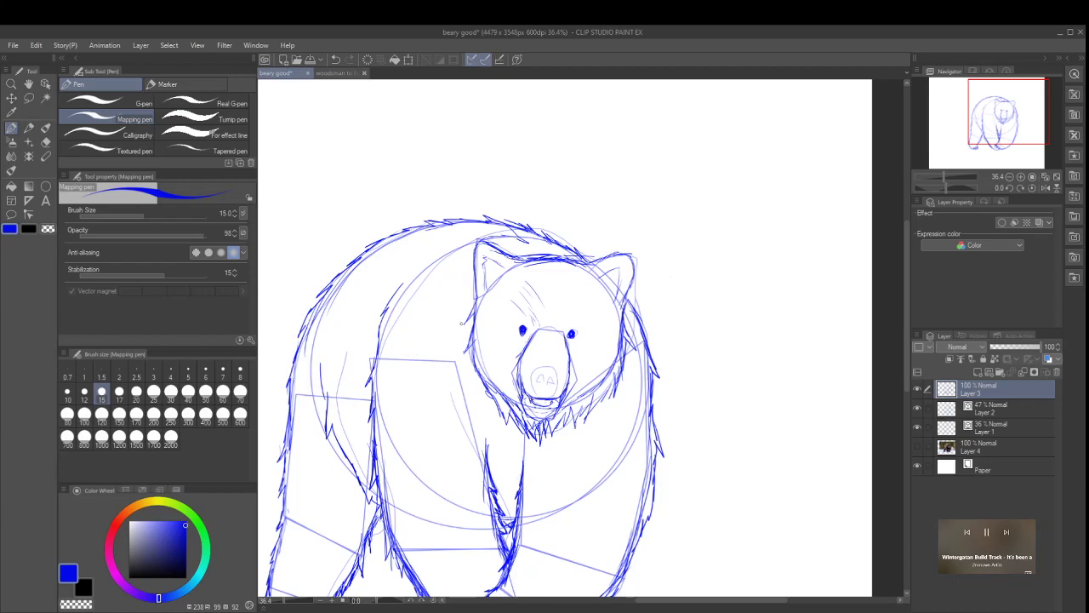
key(ctrl+z)
Step: Add a new layer above Layer 3 and make it the active drawing layer
scroll(537, 330, up, 4)
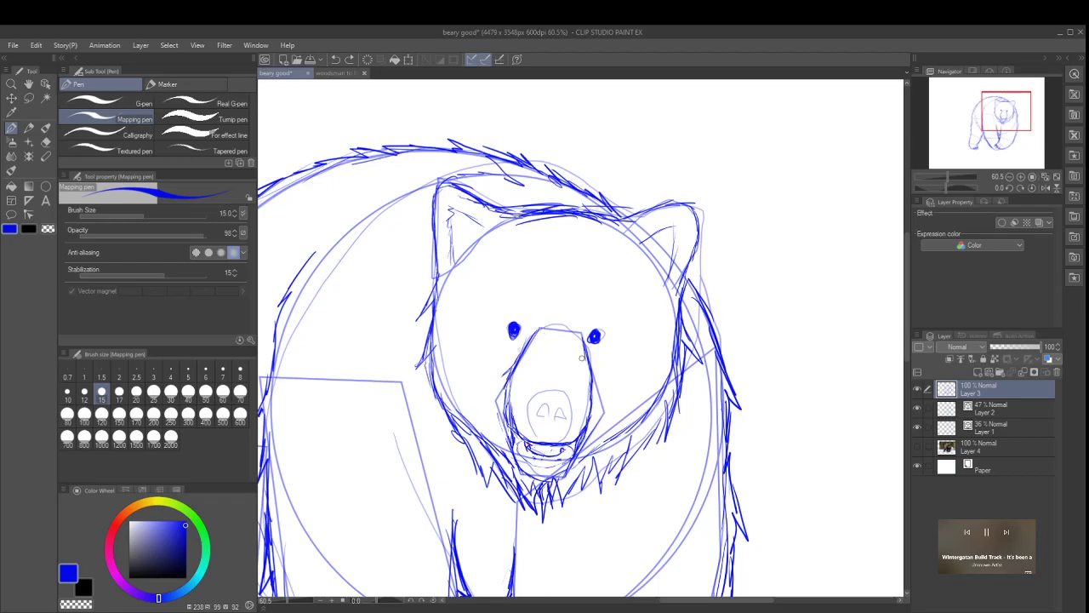
click(978, 372)
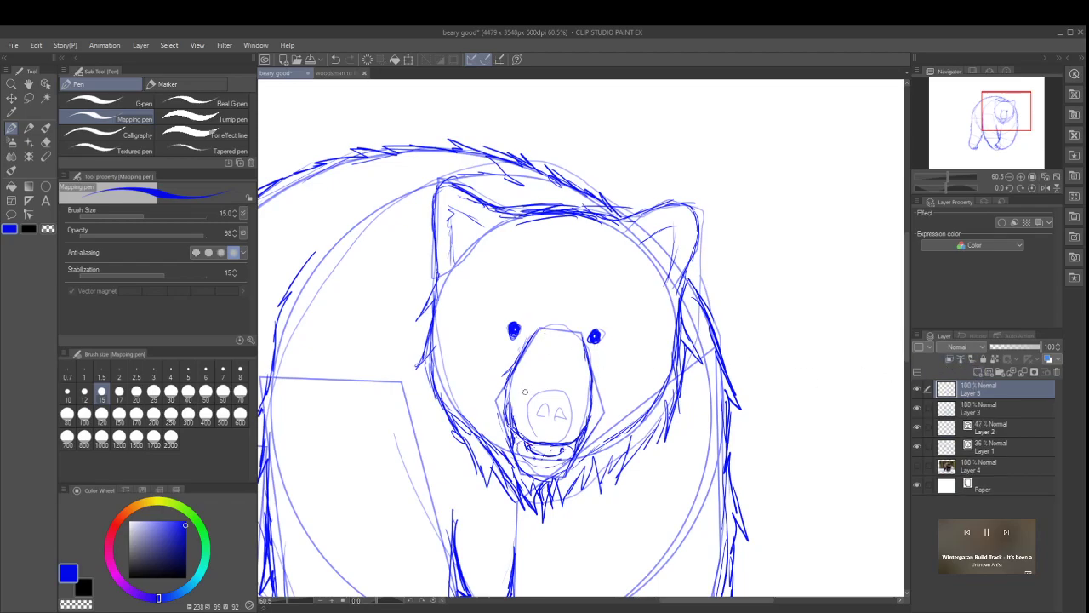
click(968, 404)
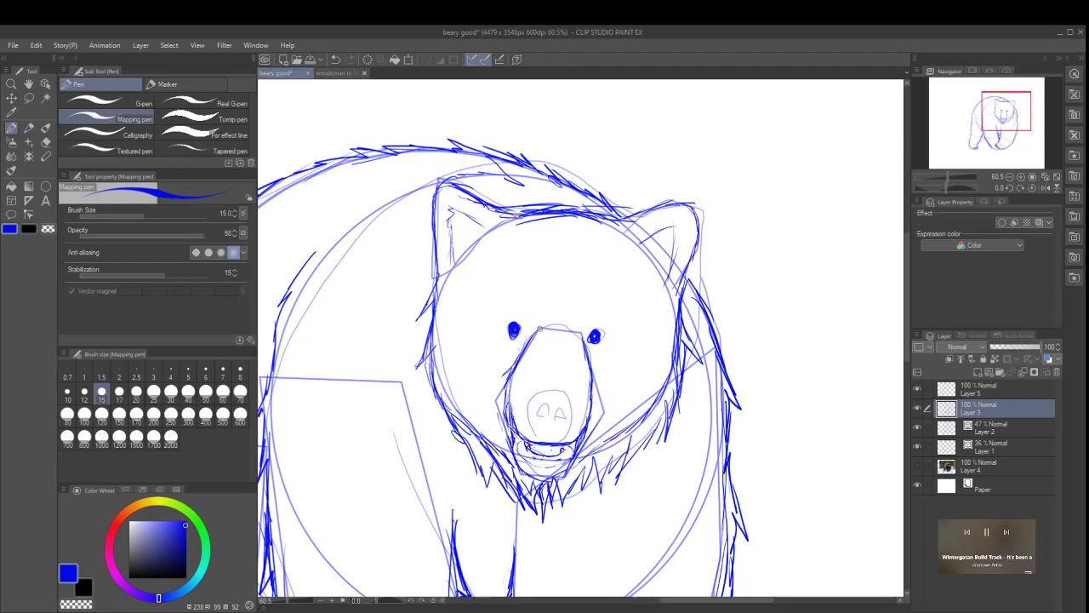
drag(535, 335, 523, 355)
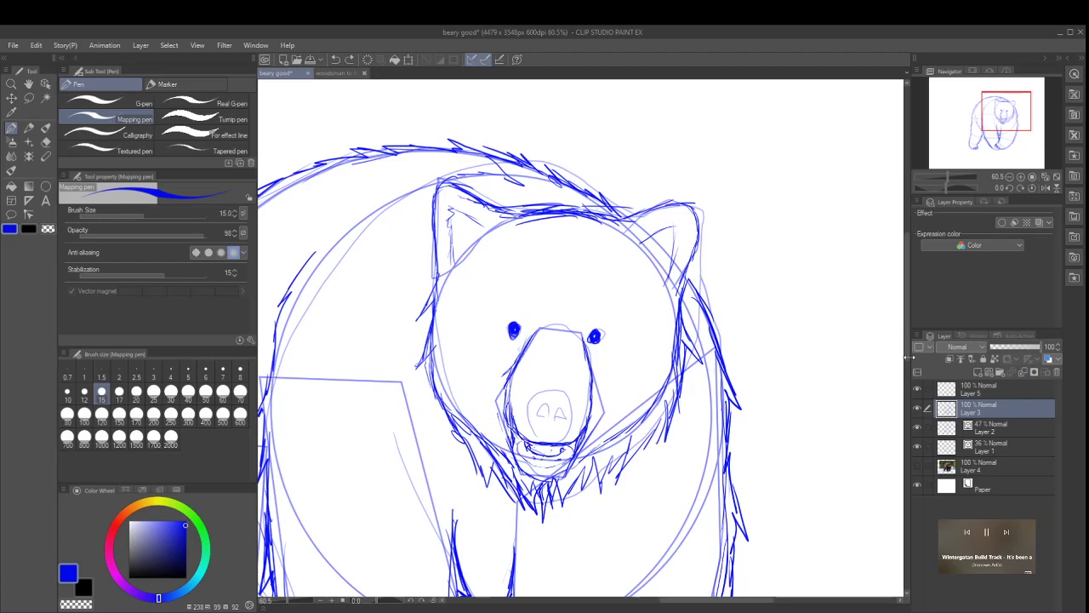
click(970, 390)
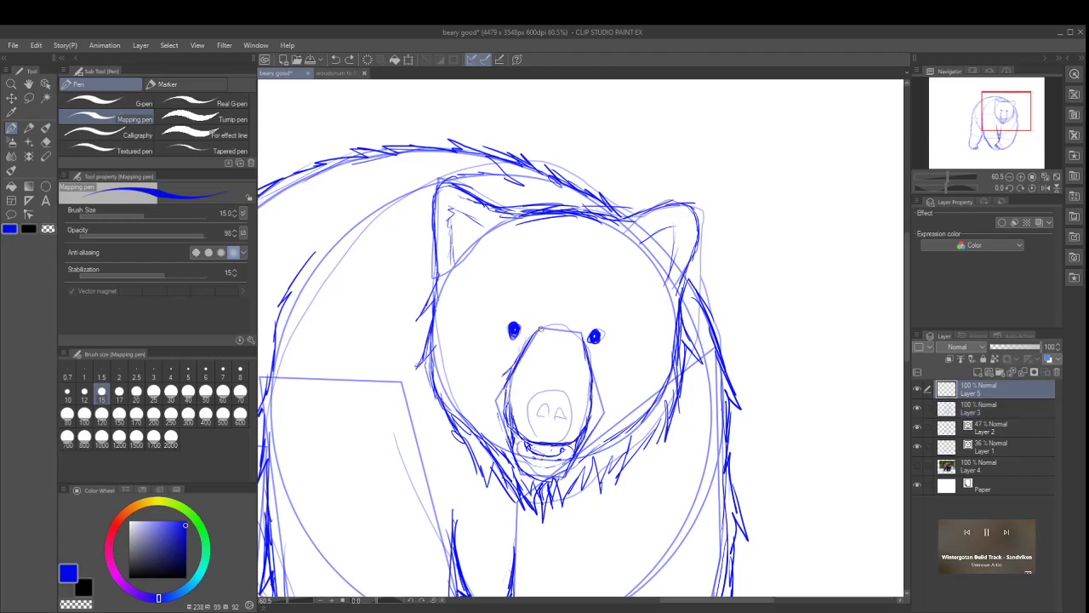
Step: Sketch wider cheek contours along both sides of the muzzle on Layer 5
drag(540, 328, 500, 388)
key(ctrl+z)
drag(489, 410, 507, 366)
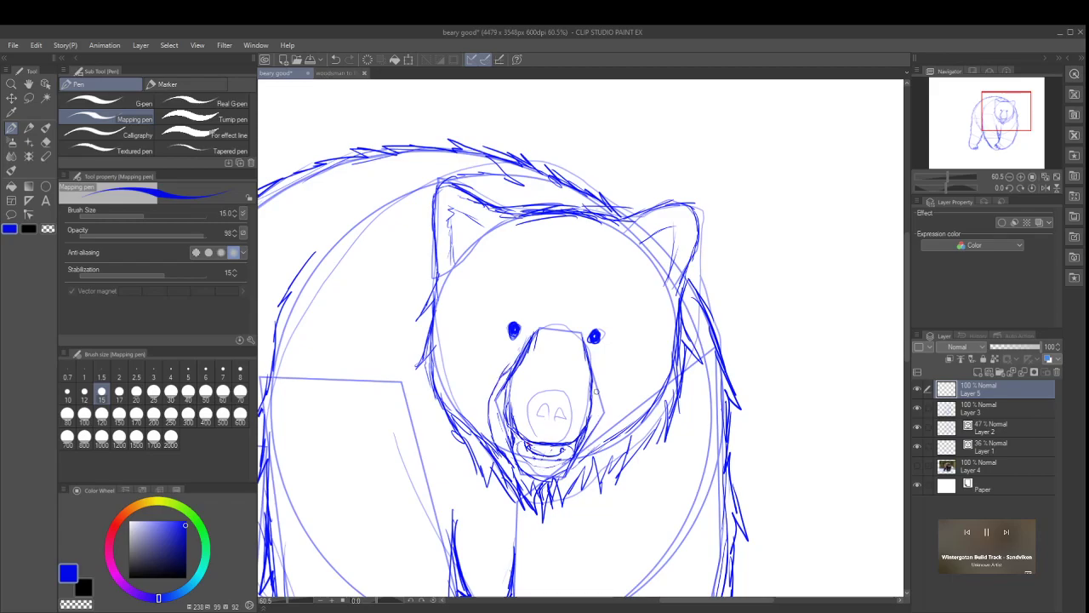
drag(591, 360, 604, 425)
Step: Try drawing a flatter rounded nose with a vertical line down to a curved mouth on Layer 5
mouse_move(503, 429)
mouse_down()
mouse_move(542, 451)
mouse_move(532, 460)
mouse_move(579, 449)
mouse_up()
drag(541, 403, 545, 431)
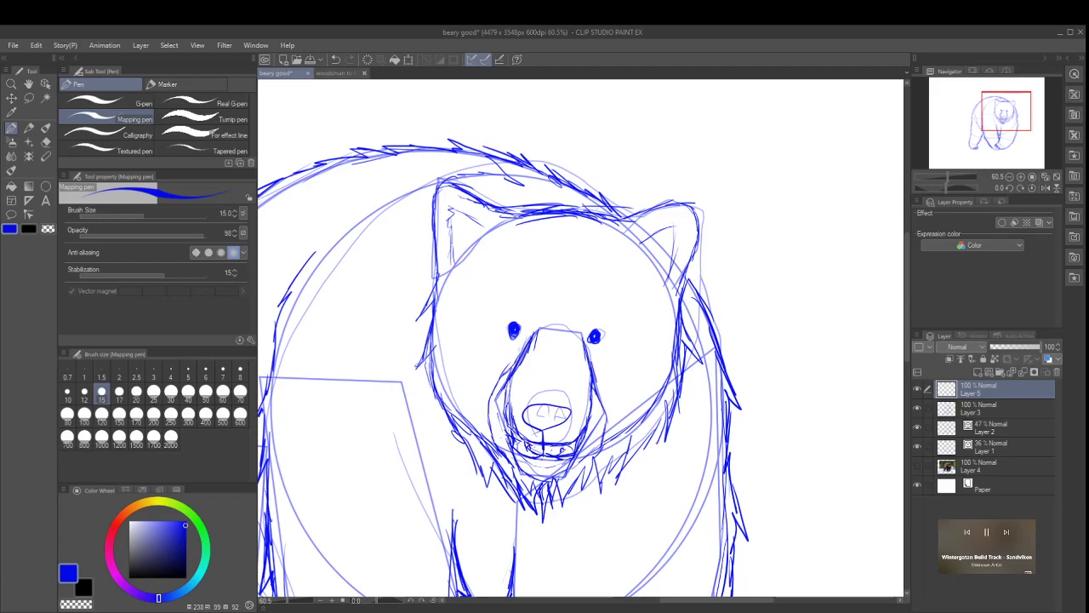
key(ctrl+z)
key(ctrl+z)
key(ctrl+z)
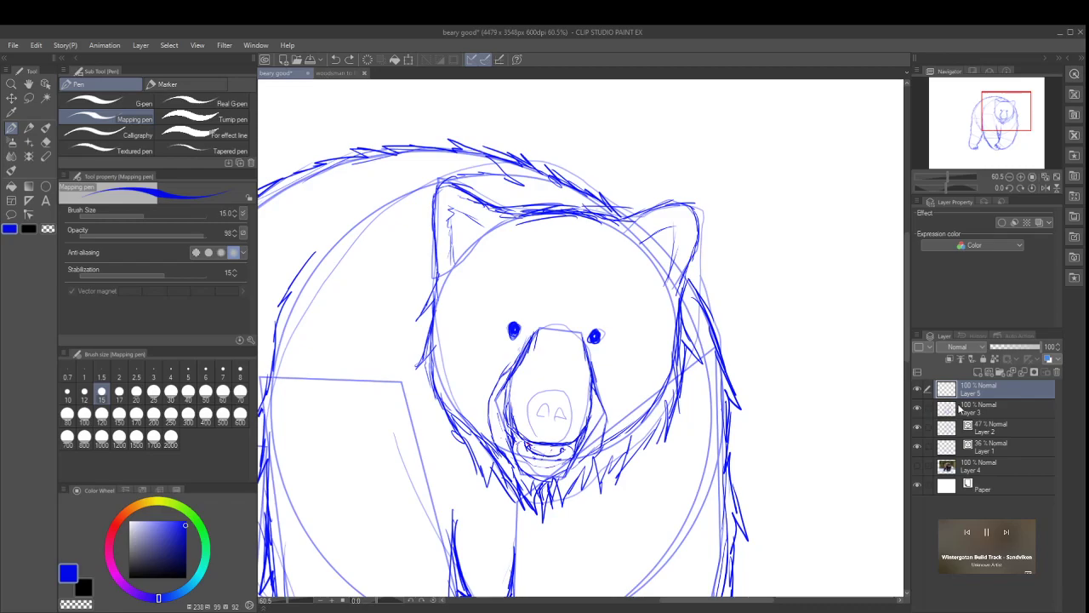
Step: Erase the old muzzle, mouth and chin-fur lines on Layer 3 and make Layer 5 the active layer
key(alt+bracketleft)
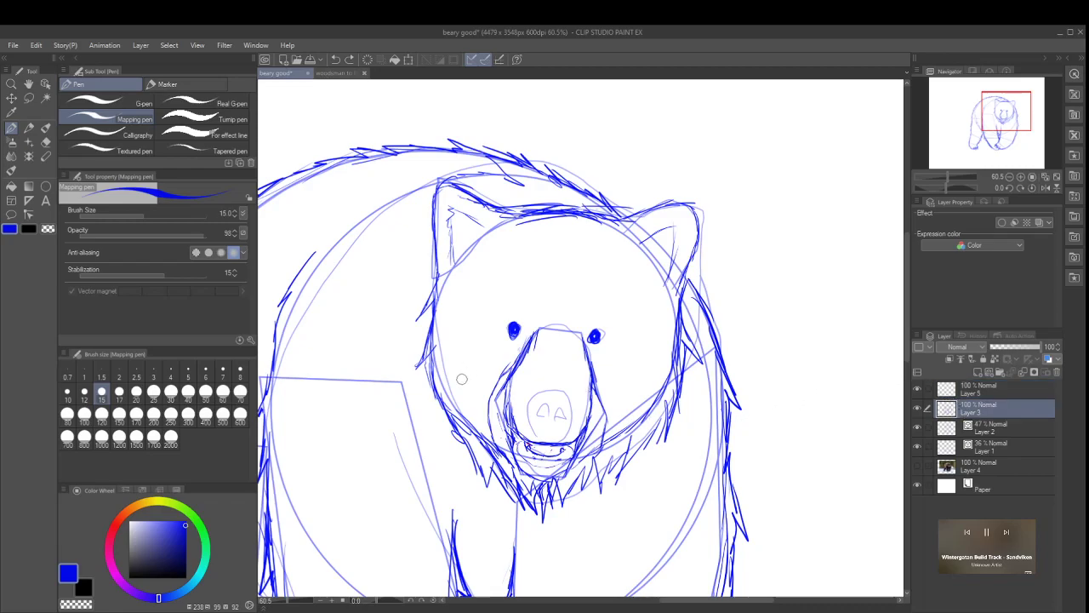
drag(511, 415, 515, 459)
key(ctrl+z)
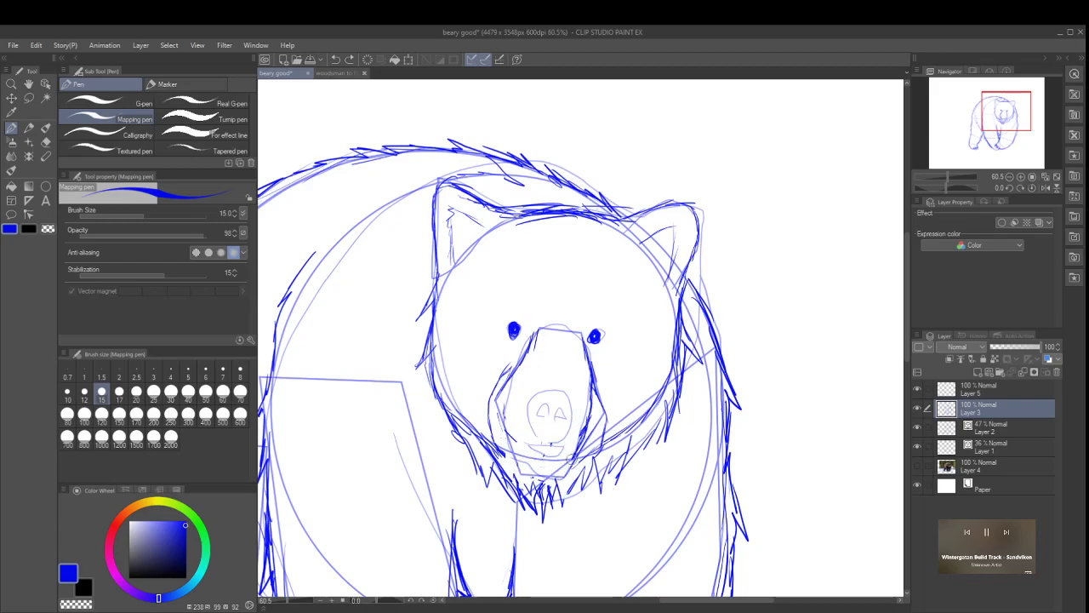
key(ctrl+z)
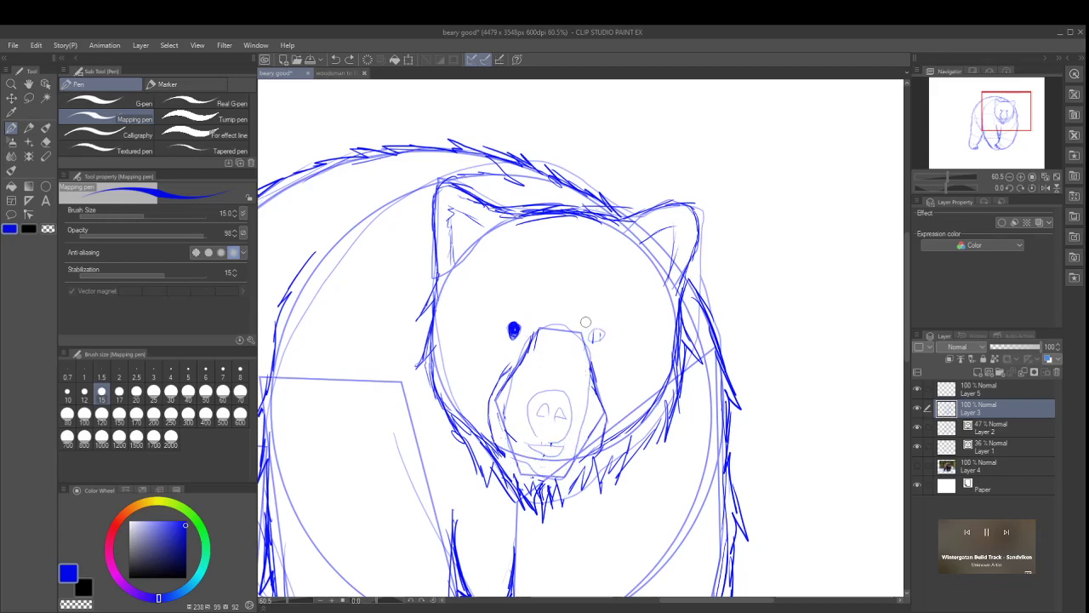
key(ctrl+y)
key(ctrl+y)
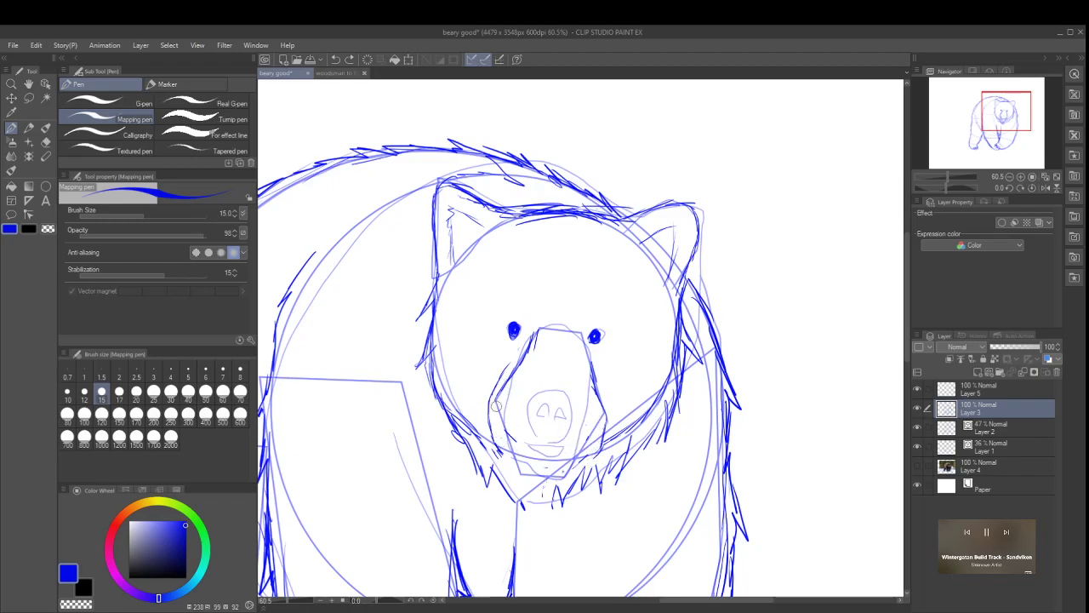
click(946, 391)
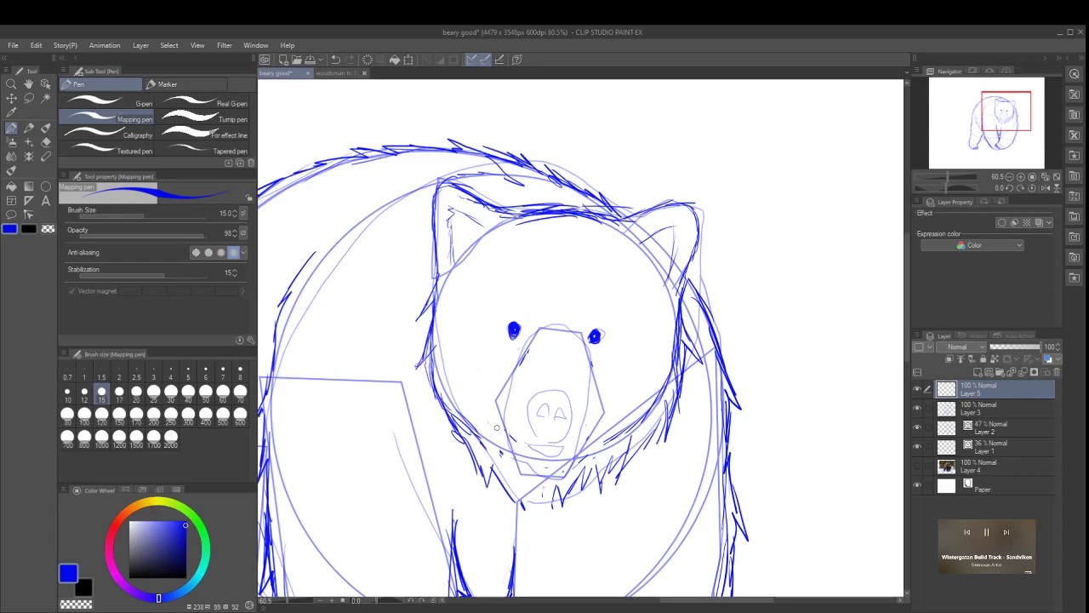
mouse_move(495, 440)
mouse_down()
mouse_move(495, 398)
mouse_move(488, 407)
mouse_move(512, 363)
mouse_up()
key(ctrl+z)
key(ctrl+z)
key(ctrl+z)
mouse_move(531, 336)
mouse_down()
mouse_move(492, 421)
mouse_move(510, 460)
mouse_up()
key(ctrl+z)
key(ctrl+z)
mouse_move(523, 357)
mouse_down()
mouse_move(500, 432)
mouse_move(519, 469)
mouse_move(560, 479)
mouse_up()
key(ctrl+z)
key(ctrl+z)
key(ctrl+z)
key(ctrl+z)
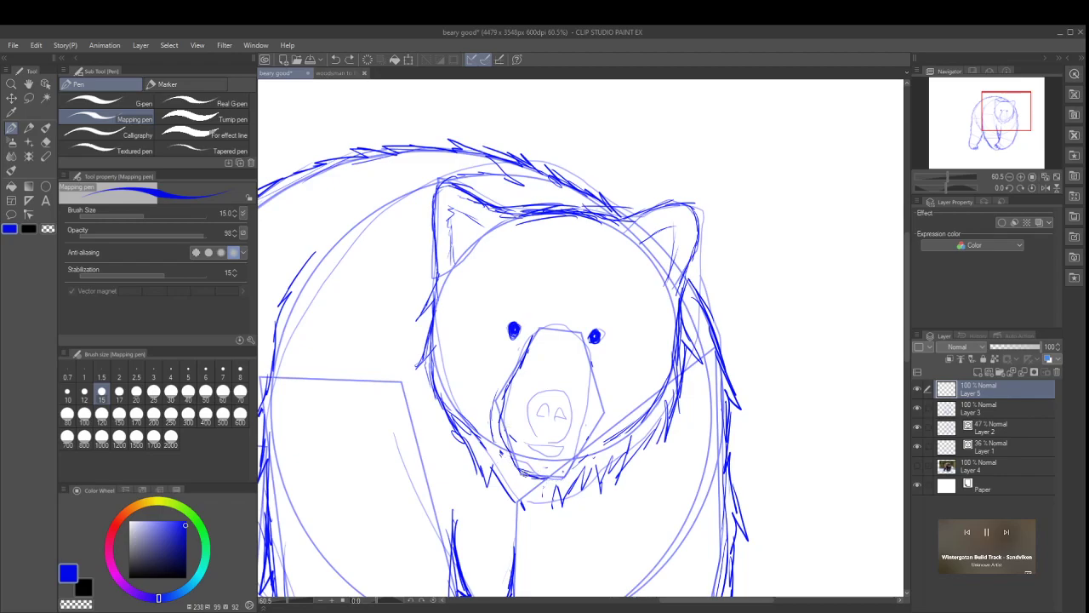
mouse_move(525, 474)
mouse_down()
mouse_move(562, 473)
mouse_move(603, 434)
mouse_up()
key(ctrl+z)
key(ctrl+z)
drag(528, 339, 494, 419)
key(ctrl+z)
drag(532, 340, 511, 386)
key(ctrl+z)
key(ctrl+z)
key(ctrl+z)
key(ctrl+z)
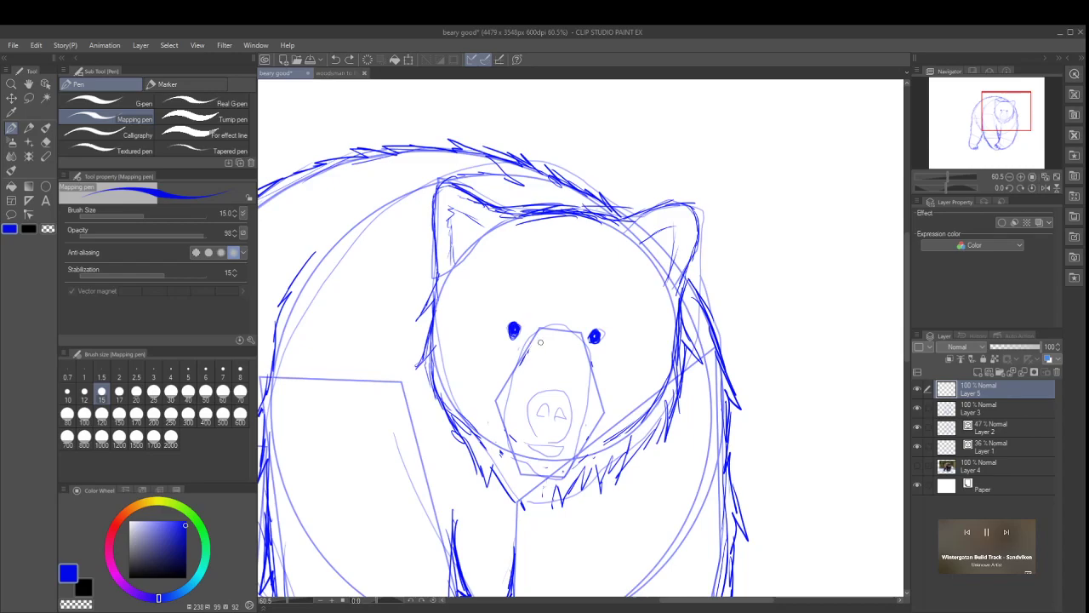
Step: Draw a new muzzle outline on Layer 5, with both sides widening from between the eyes into a rounded lower edge
drag(538, 343, 503, 405)
drag(573, 345, 599, 413)
drag(498, 408, 506, 464)
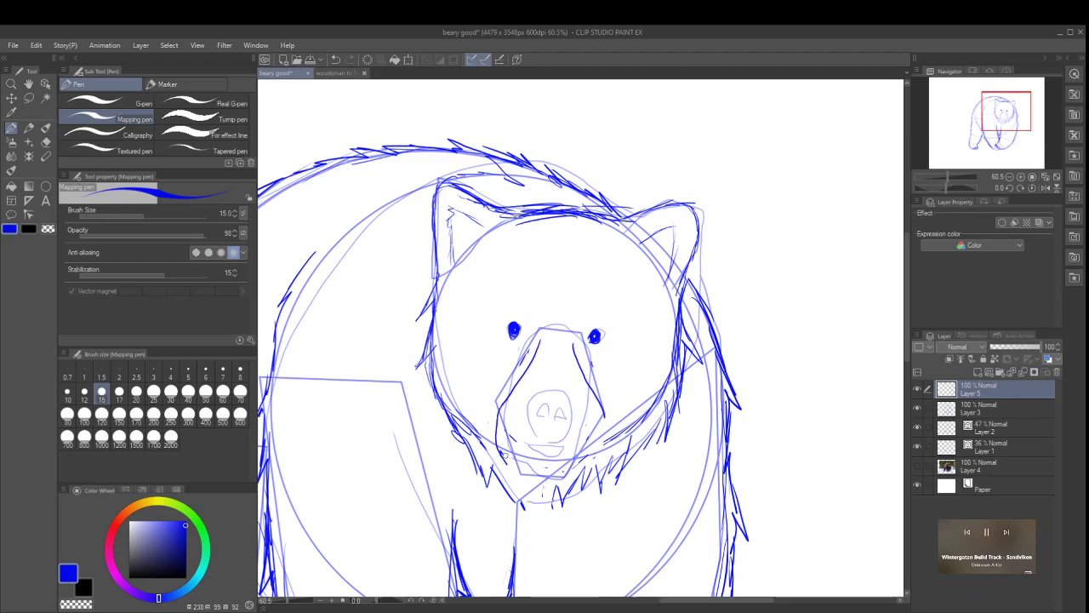
key(ctrl+z)
mouse_move(503, 402)
mouse_down()
mouse_move(521, 465)
mouse_move(557, 470)
mouse_move(573, 465)
mouse_move(600, 400)
mouse_up()
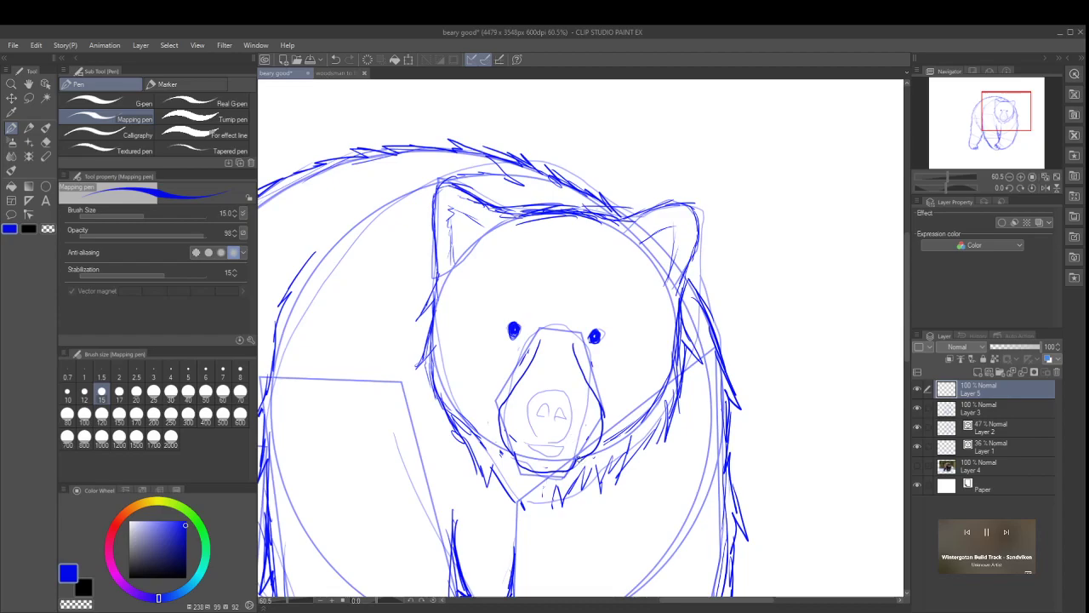
Step: Thicken the right side of the muzzle outline and close its upper end between the eyes
drag(576, 460, 594, 442)
drag(583, 379, 605, 441)
drag(596, 395, 598, 407)
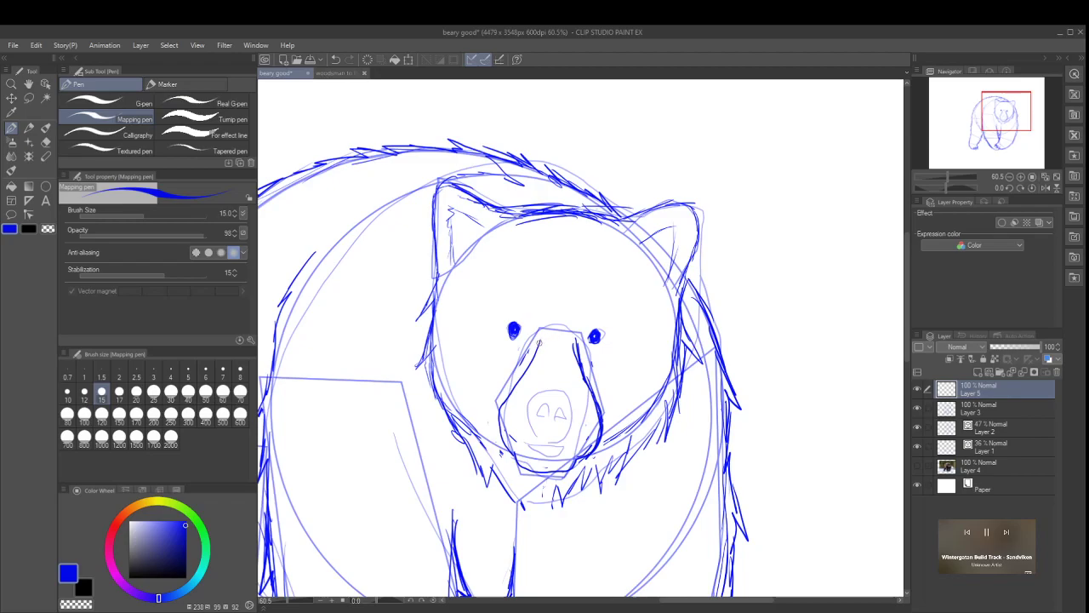
drag(539, 340, 565, 332)
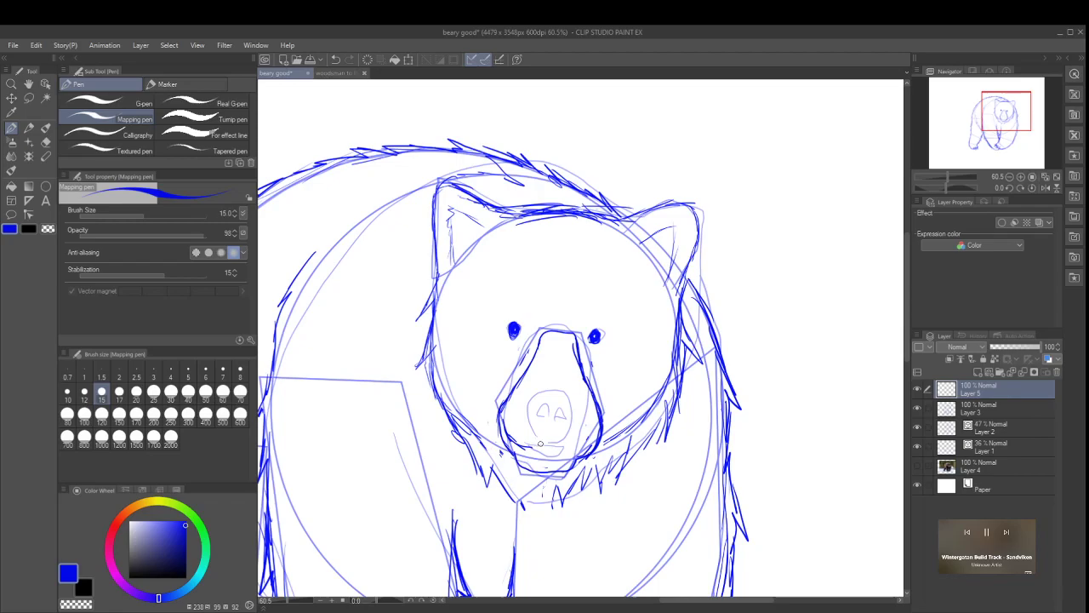
Step: Draw the curved mouth with its centre line and lower lip, and add a small nose above it
drag(534, 447, 517, 444)
key(ctrl+z)
drag(507, 440, 513, 448)
drag(525, 452, 548, 437)
drag(549, 452, 595, 444)
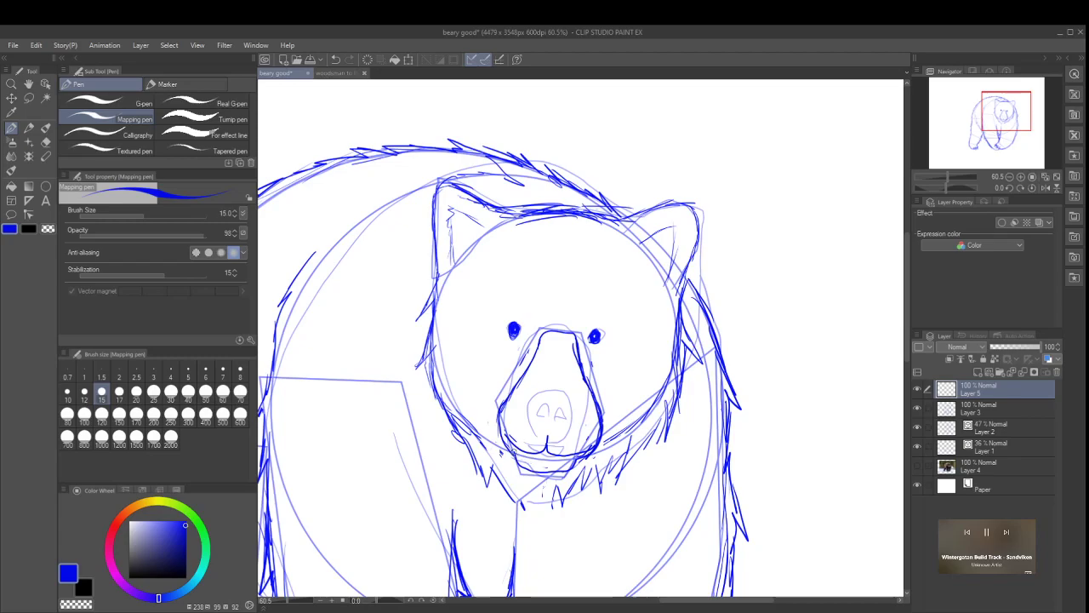
mouse_move(517, 461)
mouse_down()
mouse_move(540, 473)
mouse_move(579, 458)
mouse_up()
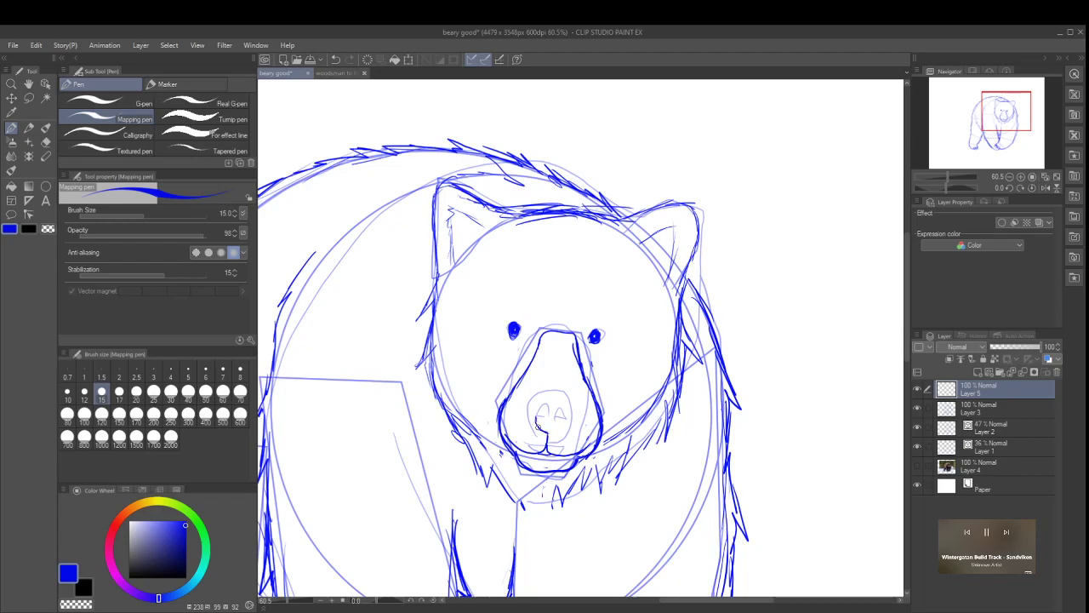
drag(535, 417, 545, 417)
drag(549, 433, 562, 425)
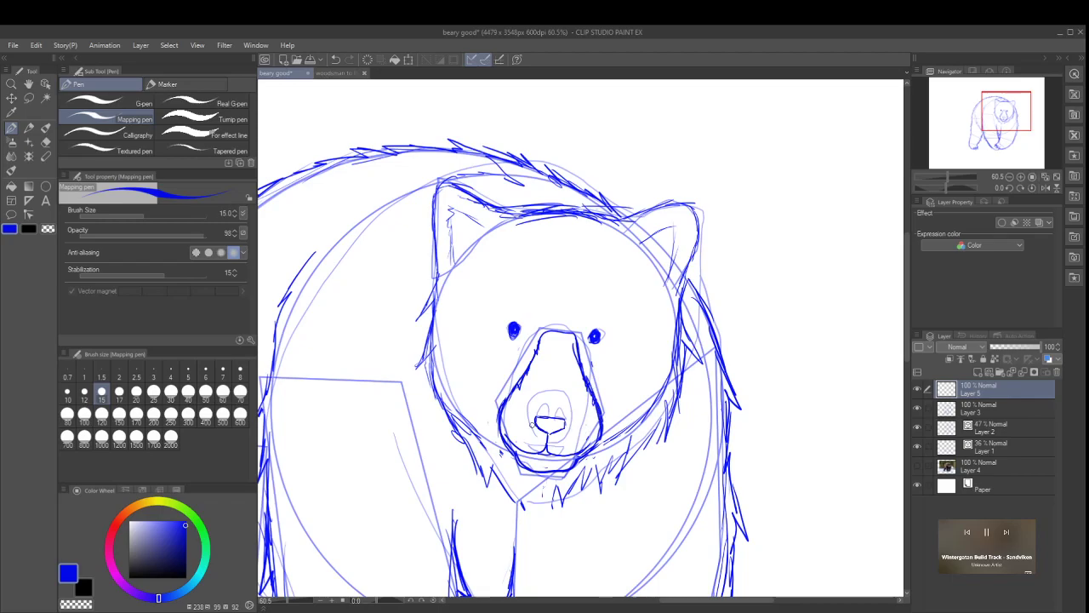
Step: Sketch jagged fur along the bear's left-side jaw and in a pointed tuft beneath the chin
mouse_move(457, 420)
mouse_down()
mouse_move(499, 478)
mouse_move(551, 520)
mouse_up()
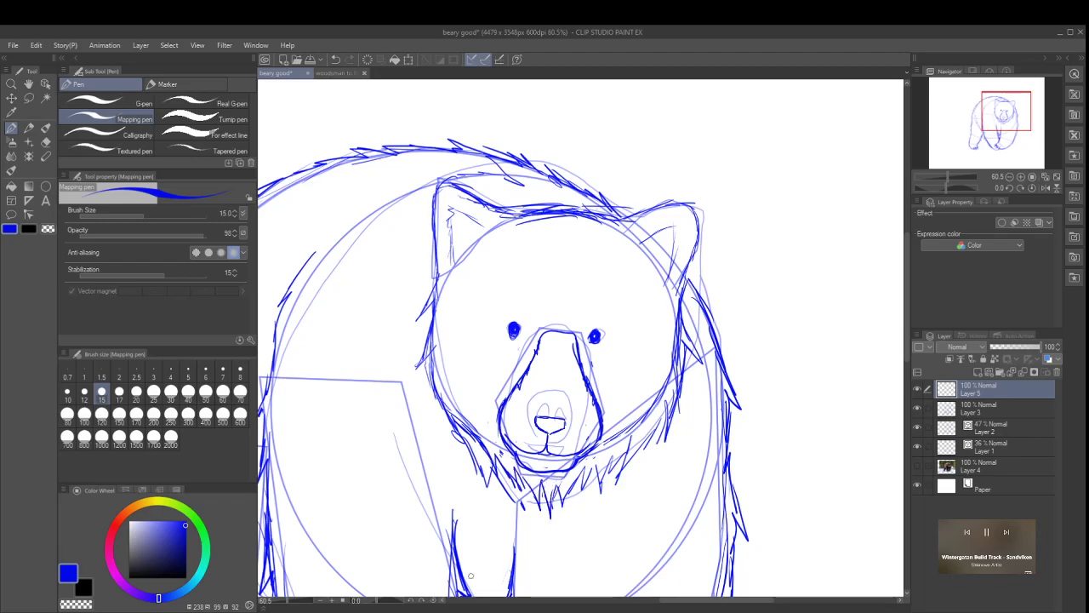
mouse_move(502, 472)
mouse_down()
mouse_move(526, 526)
mouse_move(531, 504)
mouse_move(535, 531)
mouse_up()
mouse_move(532, 514)
mouse_down()
mouse_move(569, 543)
mouse_move(565, 523)
mouse_move(569, 535)
mouse_move(566, 523)
mouse_move(603, 486)
mouse_up()
mouse_move(586, 529)
mouse_down()
mouse_move(600, 501)
mouse_move(589, 507)
mouse_up()
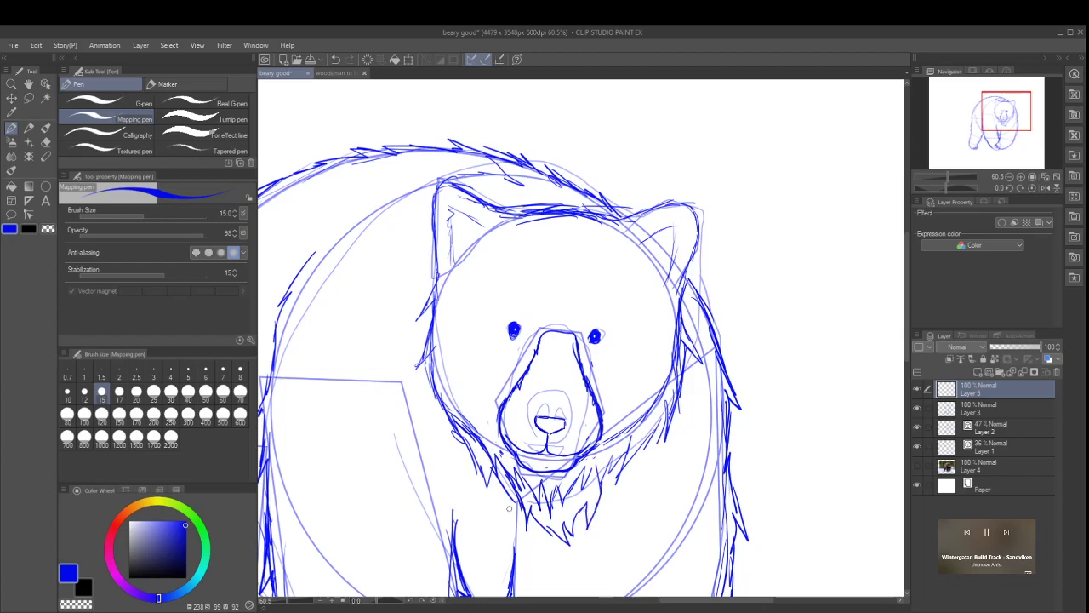
drag(514, 503, 499, 478)
mouse_move(515, 533)
mouse_down()
mouse_move(522, 511)
mouse_move(507, 473)
mouse_move(518, 488)
mouse_move(519, 478)
mouse_move(529, 483)
mouse_up()
key(ctrl+z)
key(ctrl+z)
key(ctrl+z)
key(ctrl+z)
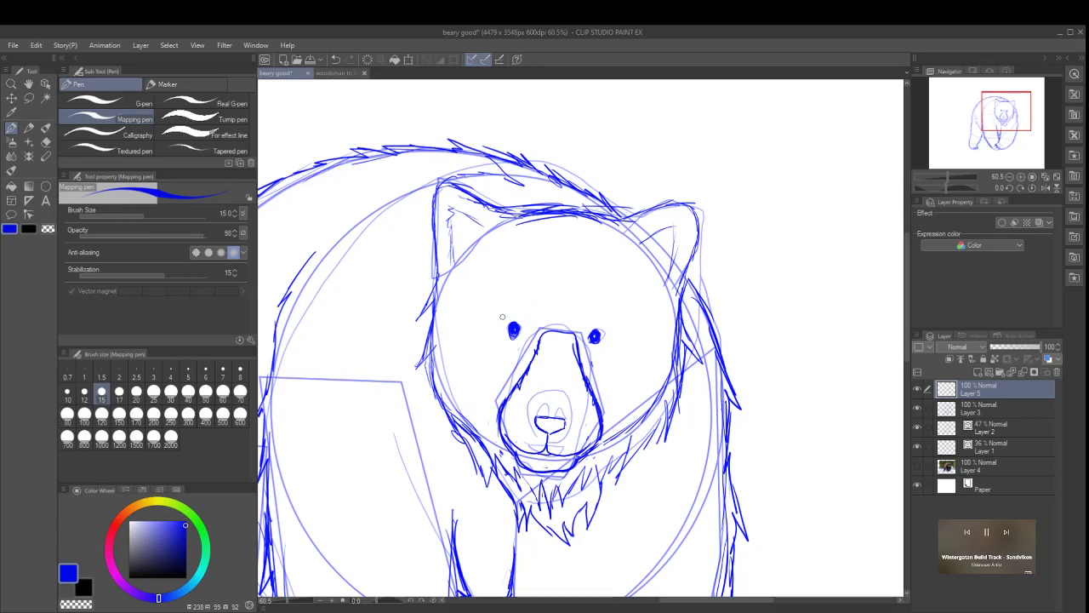
Step: Draw arched eyebrows and square glasses around the eyes, with a nose bridge and curved arms reaching the head's sides
drag(497, 295, 610, 303)
mouse_move(490, 312)
mouse_down()
mouse_move(489, 338)
mouse_move(488, 306)
mouse_move(530, 301)
mouse_move(535, 328)
mouse_move(492, 340)
mouse_up()
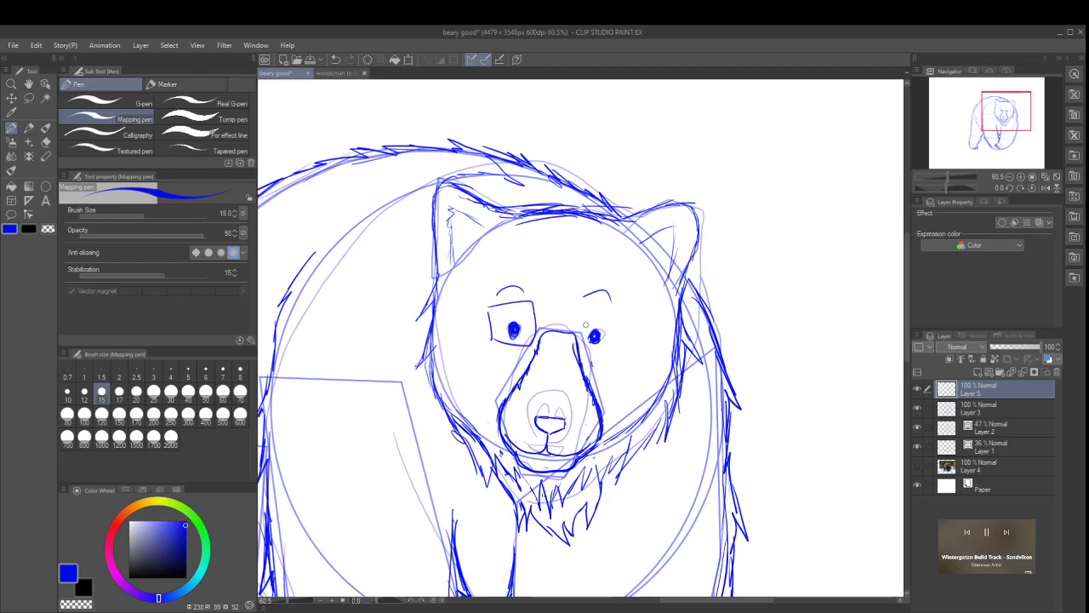
mouse_move(584, 312)
mouse_down()
mouse_move(585, 346)
mouse_move(619, 346)
mouse_up()
mouse_move(619, 346)
mouse_down()
mouse_move(617, 312)
mouse_move(541, 325)
mouse_move(584, 326)
mouse_up()
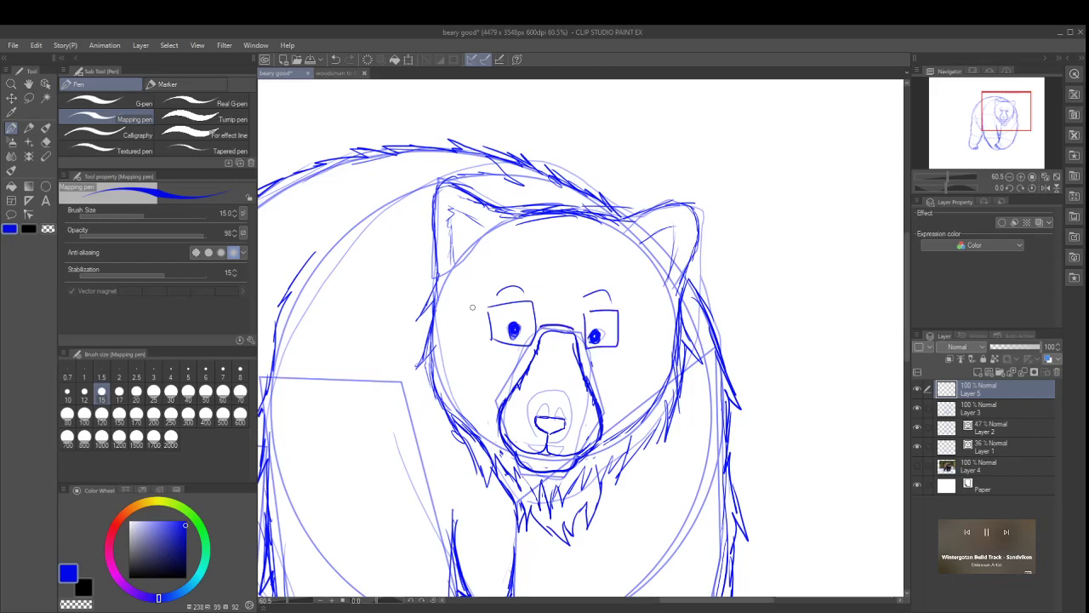
drag(489, 320, 434, 284)
drag(619, 330, 665, 296)
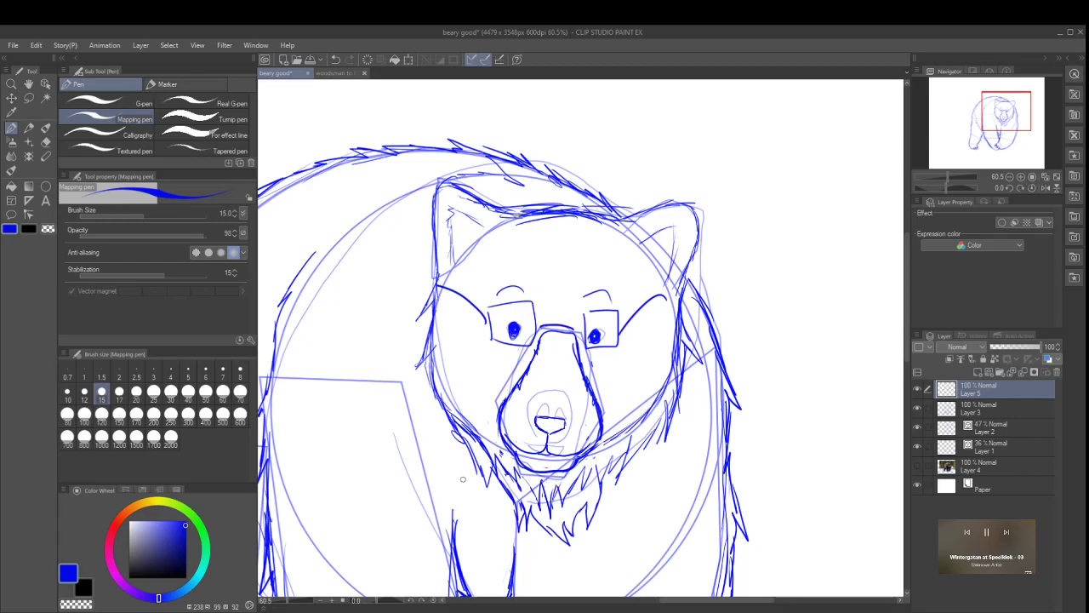
Step: Reinforce the left side of the face with darker fur strokes from below the ear down to the beard
scroll(648, 294, down, 5)
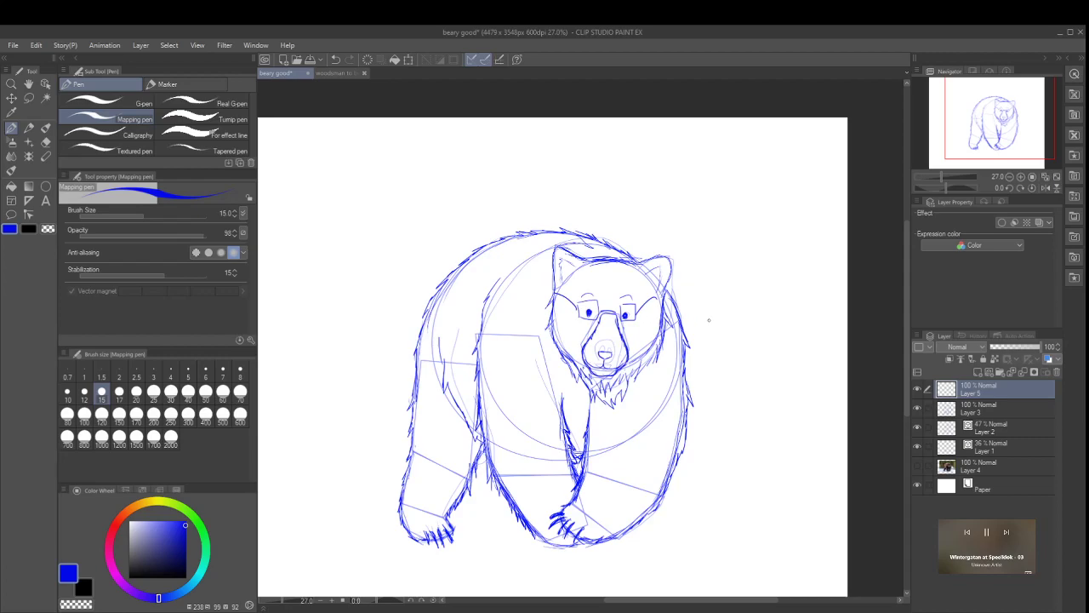
scroll(708, 316, up, 2)
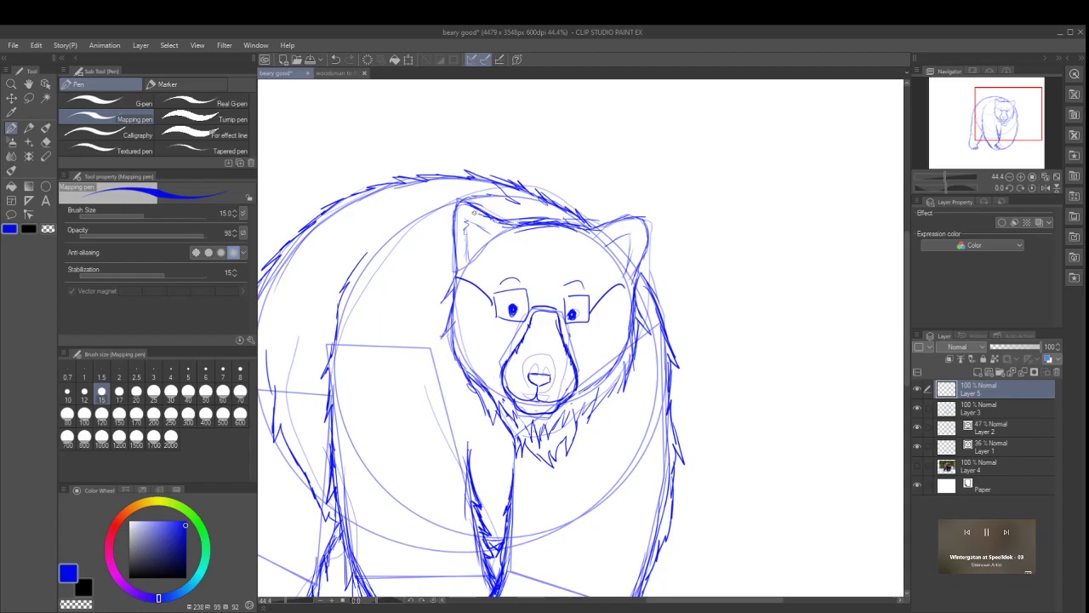
scroll(670, 220, down, 2)
scroll(521, 204, up, 3)
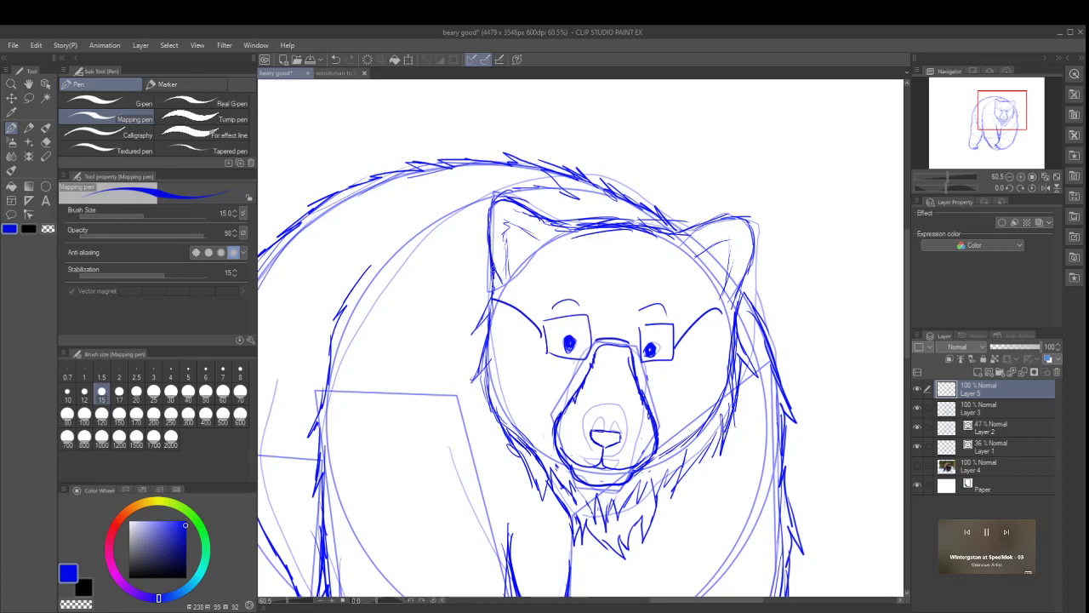
mouse_move(483, 299)
mouse_down()
mouse_move(473, 331)
mouse_move(487, 335)
mouse_move(473, 360)
mouse_move(486, 405)
mouse_move(552, 487)
mouse_move(554, 466)
mouse_move(576, 509)
mouse_move(570, 480)
mouse_move(594, 519)
mouse_up()
mouse_move(533, 451)
mouse_down()
mouse_move(517, 444)
mouse_move(540, 504)
mouse_move(543, 494)
mouse_move(555, 504)
mouse_up()
drag(552, 497, 562, 510)
drag(553, 495, 572, 516)
drag(567, 513, 577, 543)
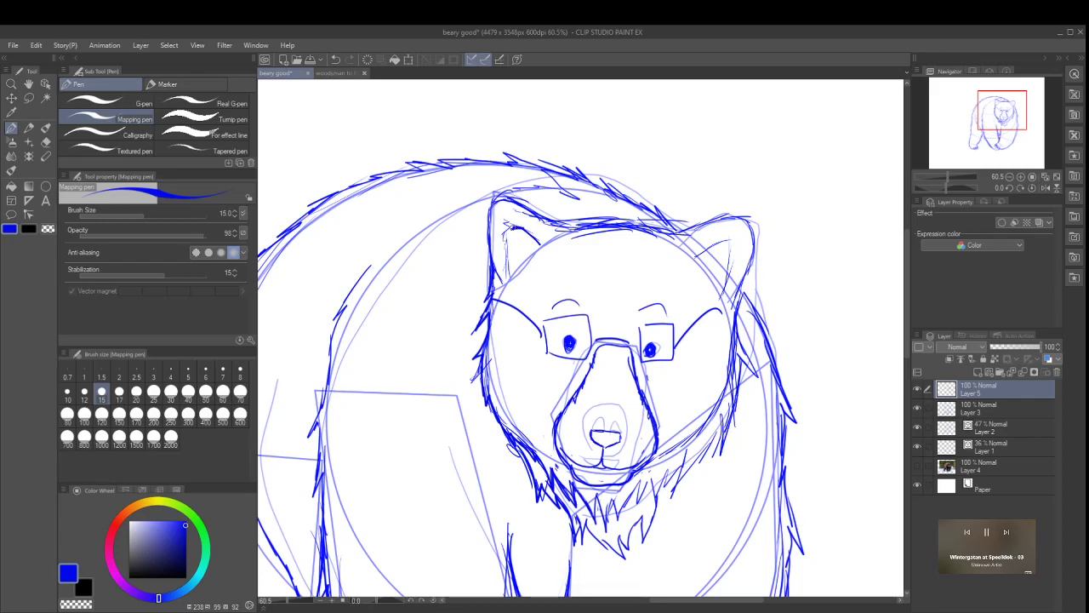
Step: Add short jagged fur strokes inside both of the bear's ears
mouse_move(509, 240)
mouse_down()
mouse_move(517, 265)
mouse_move(526, 240)
mouse_move(536, 255)
mouse_move(516, 239)
mouse_up()
drag(516, 231, 522, 242)
mouse_move(693, 254)
mouse_down()
mouse_move(730, 243)
mouse_move(721, 289)
mouse_move(727, 249)
mouse_move(701, 264)
mouse_move(724, 258)
mouse_move(714, 258)
mouse_up()
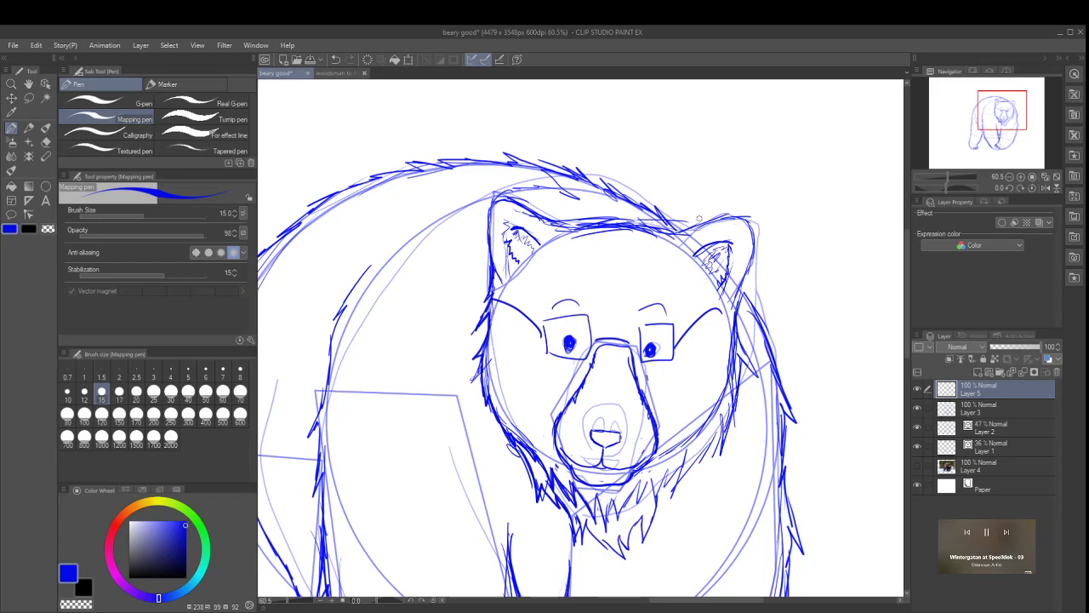
Step: Darken the outline of the right ear and the furry edge of the right cheek
mouse_move(680, 232)
mouse_down()
mouse_move(703, 218)
mouse_move(746, 223)
mouse_move(752, 261)
mouse_move(757, 240)
mouse_move(751, 233)
mouse_move(736, 342)
mouse_up()
key(ctrl+z)
key(ctrl+z)
mouse_move(742, 333)
mouse_down()
mouse_move(736, 356)
mouse_move(746, 369)
mouse_move(723, 436)
mouse_move(679, 491)
mouse_move(676, 475)
mouse_move(640, 543)
mouse_up()
Step: Reinforce the pointed beard beneath the chin and the right jaw with dark, jagged fur strokes
mouse_move(642, 537)
mouse_down()
mouse_move(643, 515)
mouse_move(620, 560)
mouse_move(610, 558)
mouse_up()
drag(611, 541, 592, 548)
mouse_move(594, 520)
mouse_down()
mouse_move(587, 536)
mouse_move(596, 505)
mouse_move(601, 525)
mouse_move(617, 523)
mouse_up()
drag(629, 485, 623, 505)
mouse_move(640, 476)
mouse_down()
mouse_move(633, 507)
mouse_move(657, 481)
mouse_up()
drag(665, 463, 662, 474)
drag(667, 470, 663, 477)
drag(679, 444, 677, 458)
drag(697, 433, 686, 437)
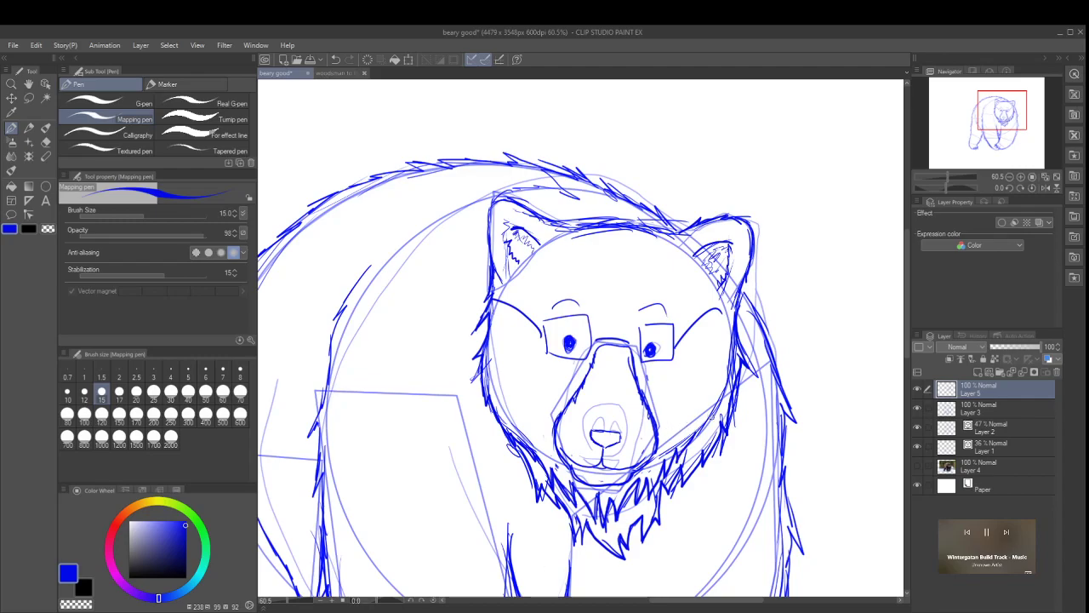
drag(715, 414, 696, 446)
Step: Fill in two dark nostrils on the bear's nose
scroll(828, 334, down, 3)
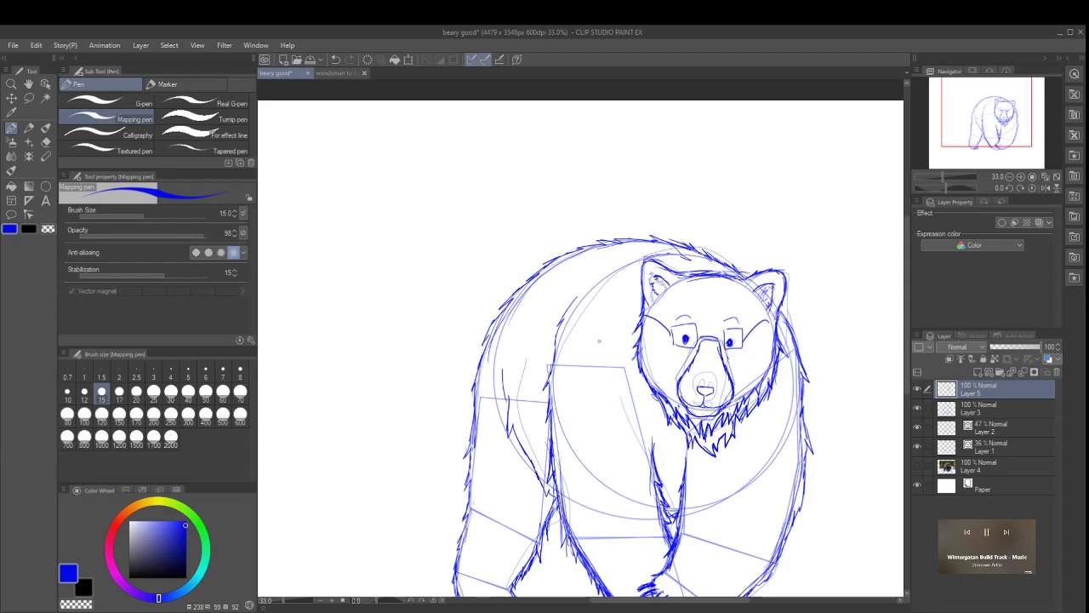
scroll(599, 341, down, 1)
scroll(599, 341, up, 4)
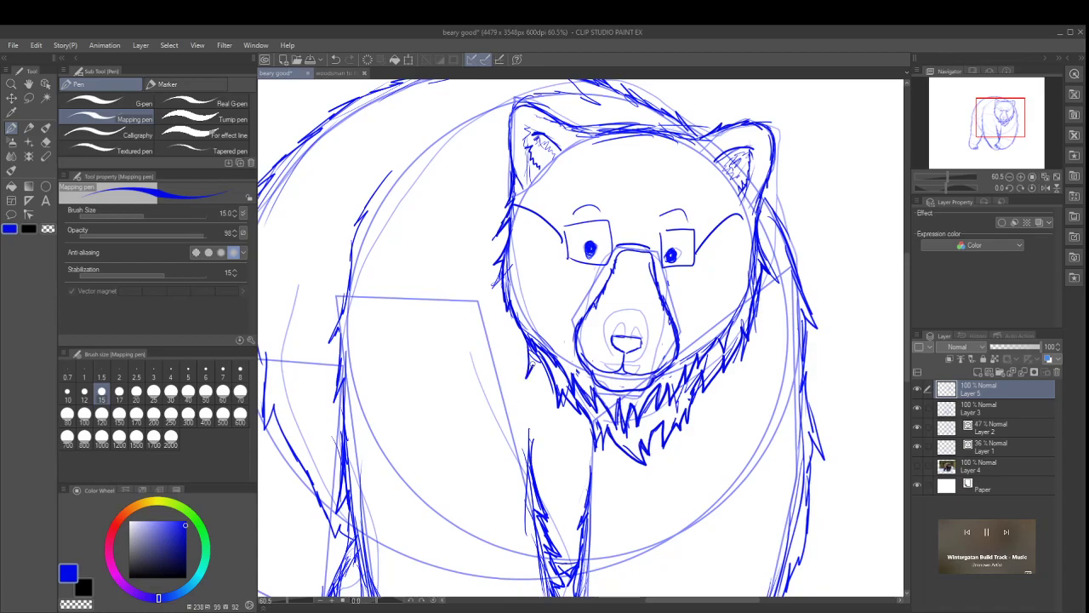
mouse_move(539, 379)
mouse_down()
mouse_move(543, 390)
mouse_move(545, 370)
mouse_up()
drag(644, 347, 635, 340)
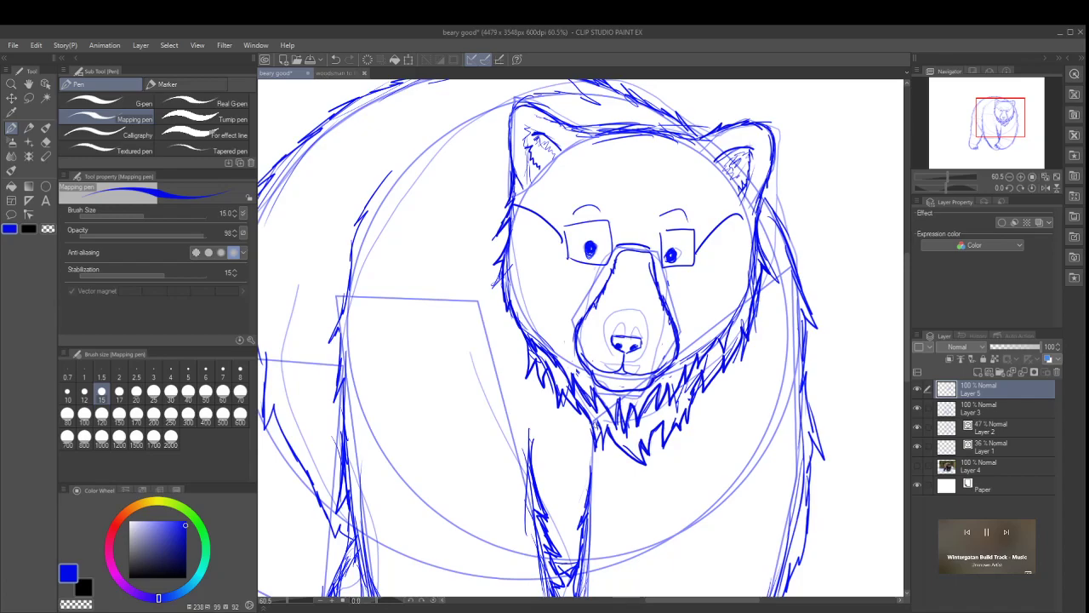
Step: Darken the lower outline of the front legs, from the paws up the outer side of the right leg
scroll(666, 444, down, 3)
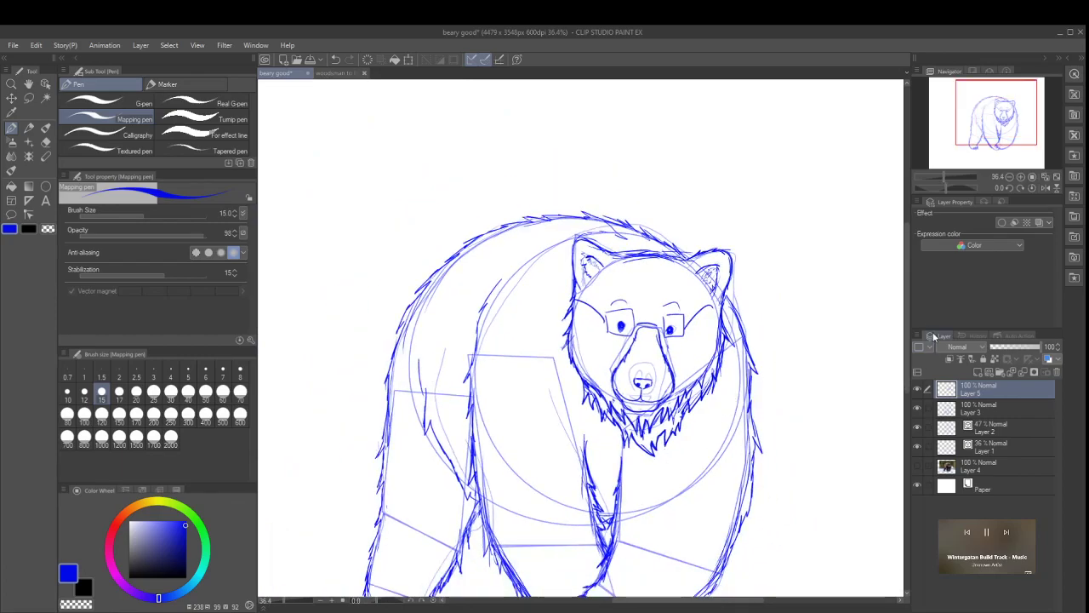
drag(906, 331, 906, 360)
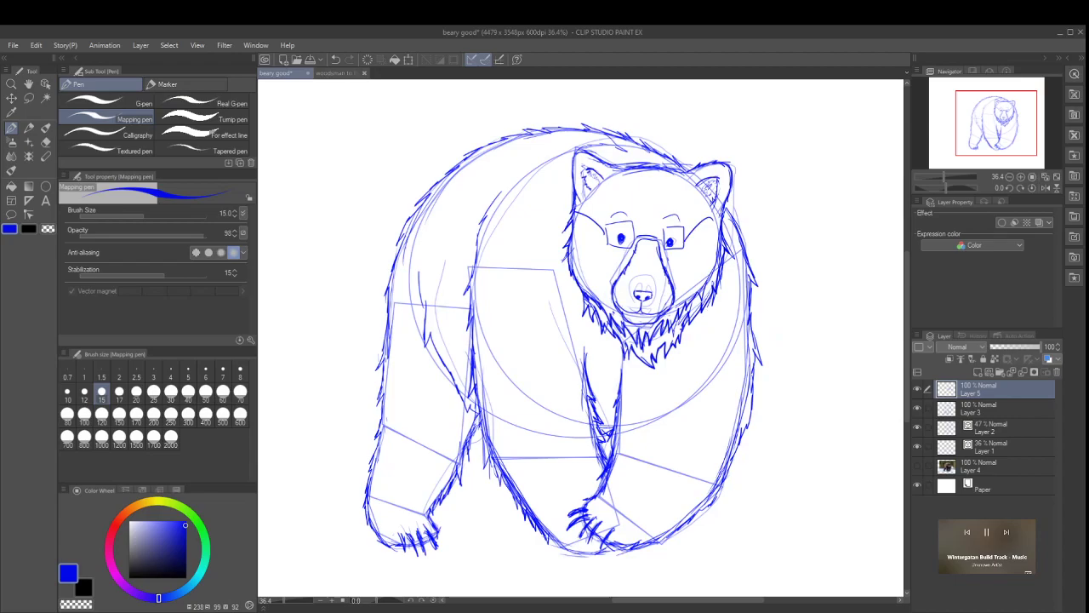
scroll(643, 321, up, 3)
scroll(640, 320, down, 2)
scroll(640, 320, up, 2)
scroll(640, 320, down, 2)
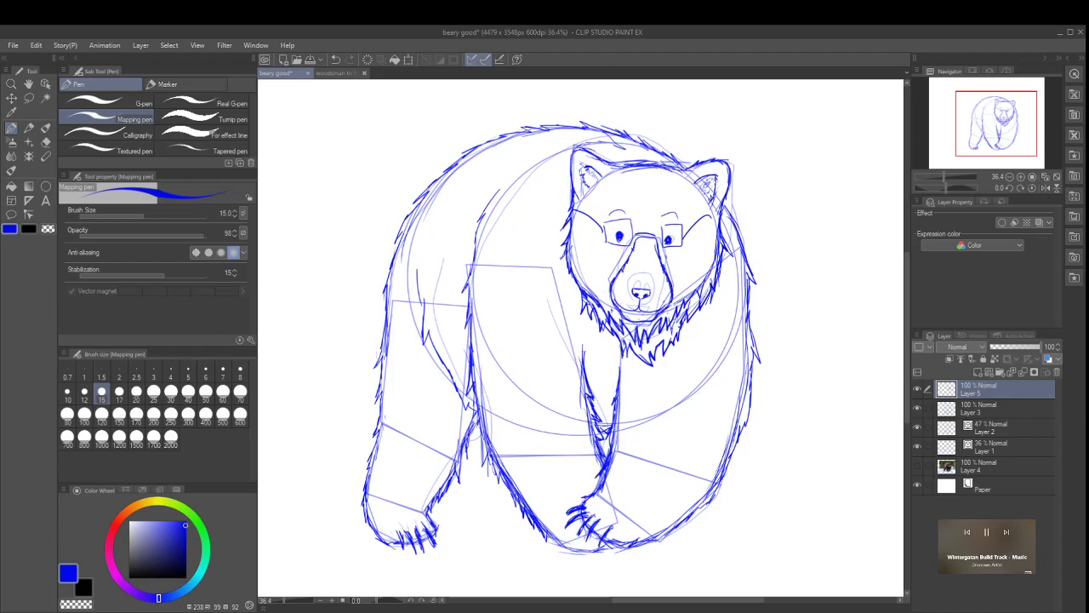
drag(555, 538, 603, 552)
mouse_move(598, 542)
mouse_down()
mouse_move(606, 551)
mouse_move(689, 514)
mouse_move(717, 479)
mouse_up()
mouse_move(739, 425)
mouse_down()
mouse_move(730, 473)
mouse_move(674, 526)
mouse_up()
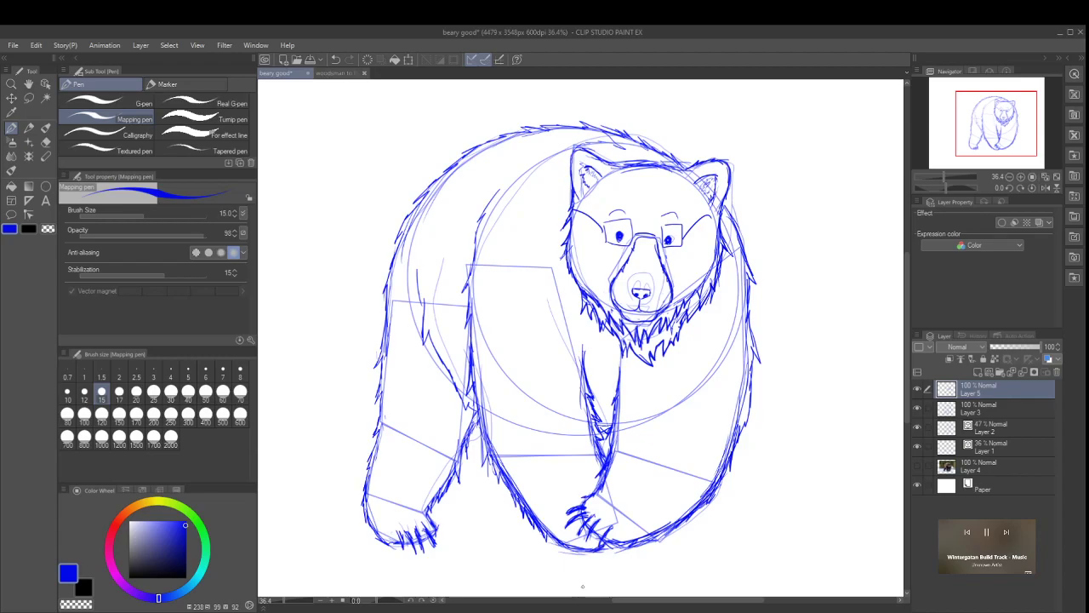
Step: Show the bear reference photo on Layer 4 and make that layer active
click(918, 466)
key(ctrl+minus)
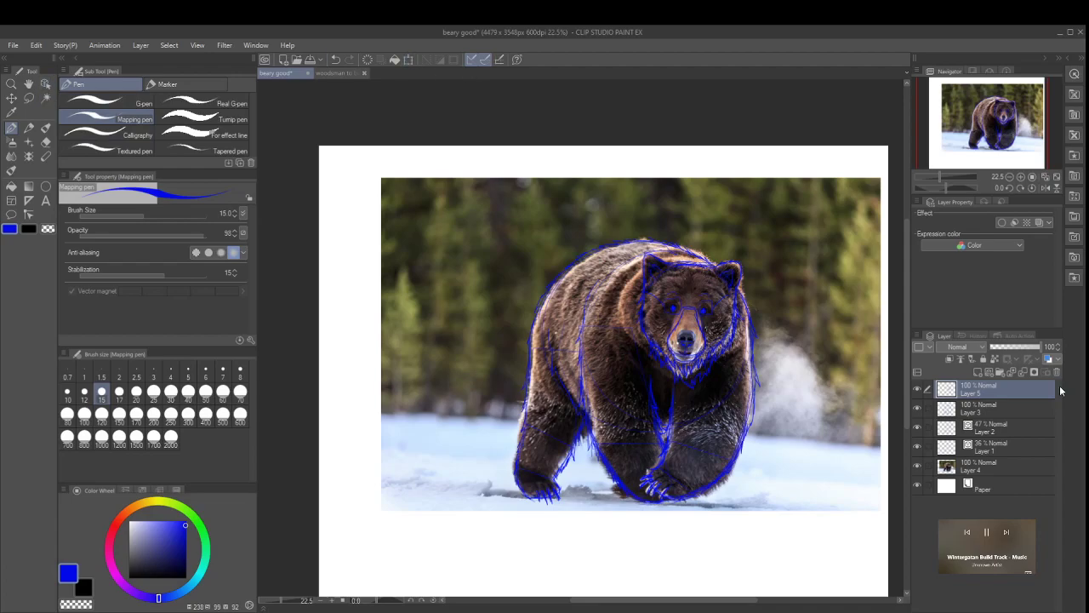
click(1033, 469)
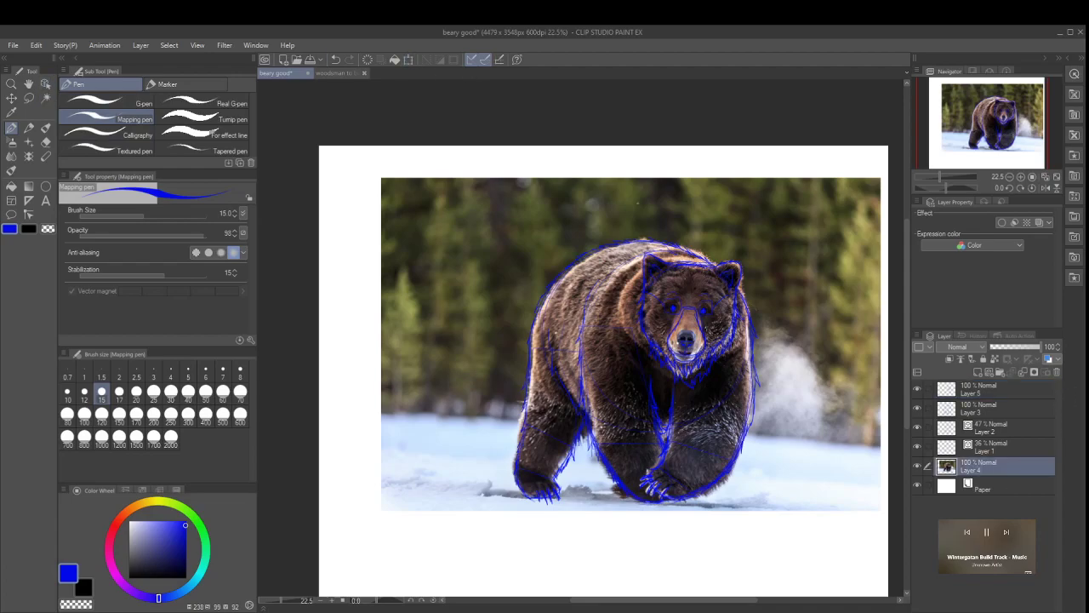
Step: Scale the bear reference photo to 71% and place it in the upper-left corner of the canvas
click(408, 58)
drag(499, 280, 378, 295)
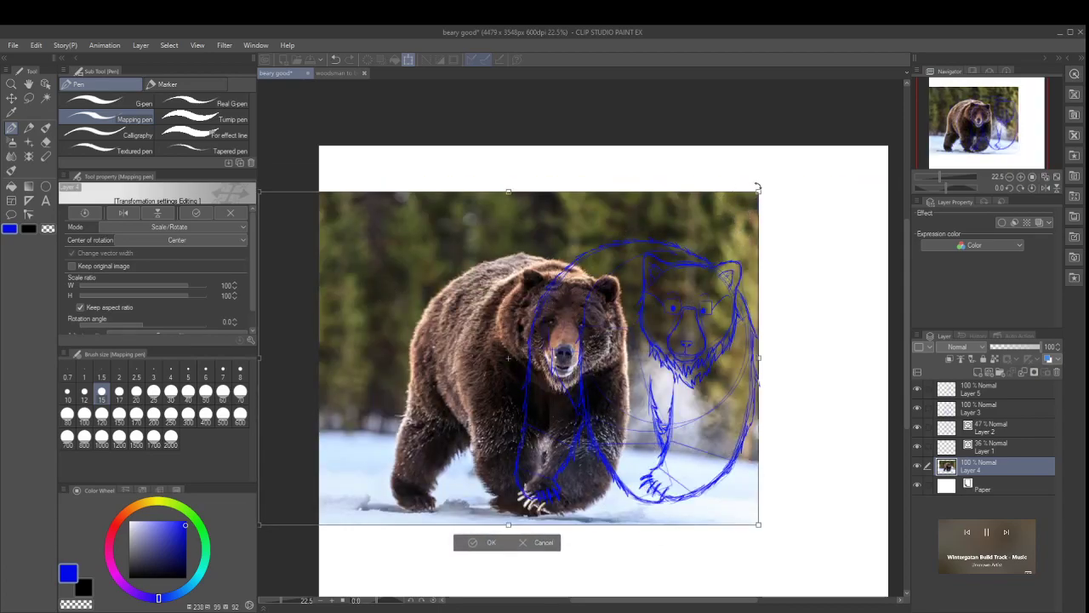
drag(758, 187, 612, 286)
drag(498, 340, 462, 193)
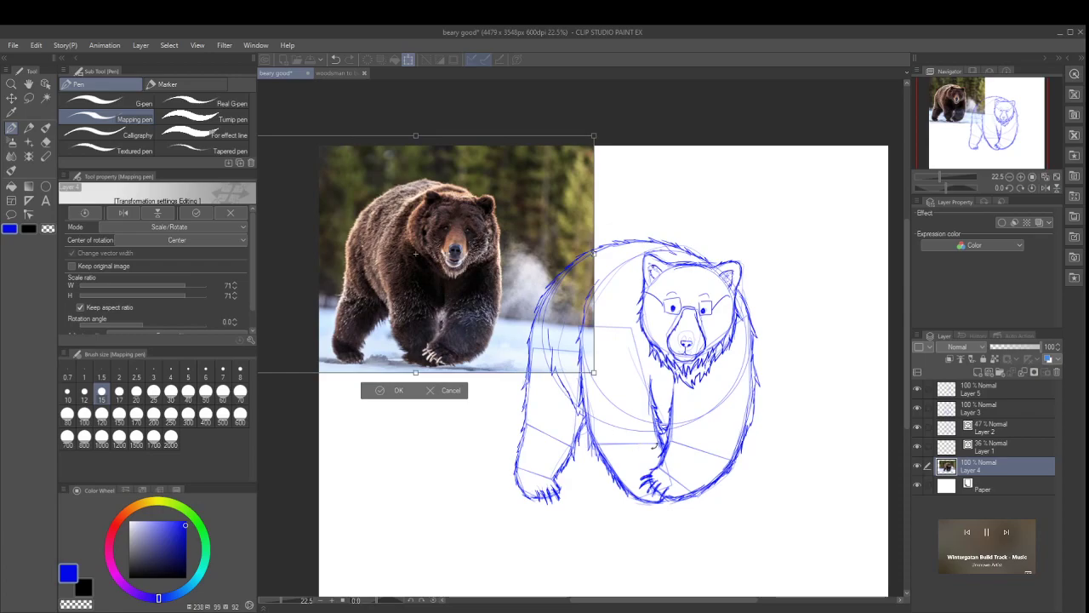
Step: Select Layers 3 and 5 together and move the bear sketch to the right half of the canvas, beside the photo
click(988, 408)
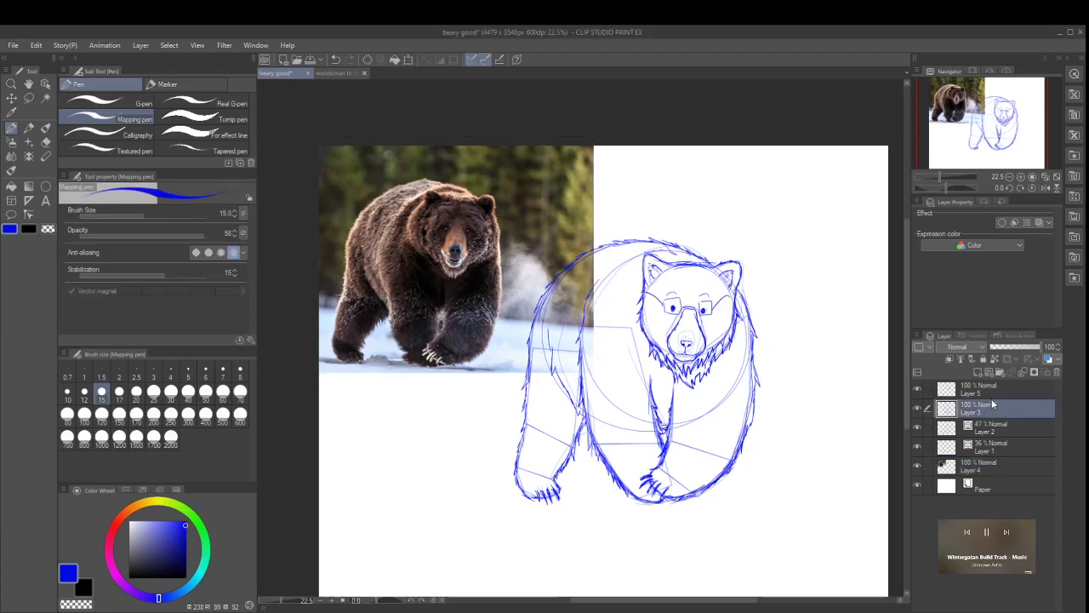
ctrl+click(983, 389)
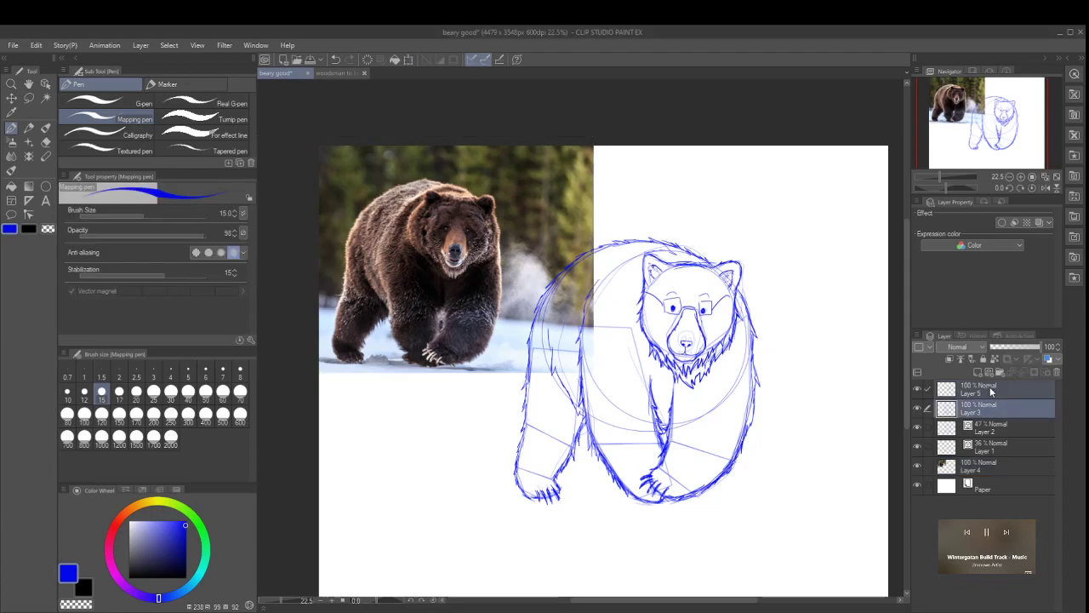
click(408, 59)
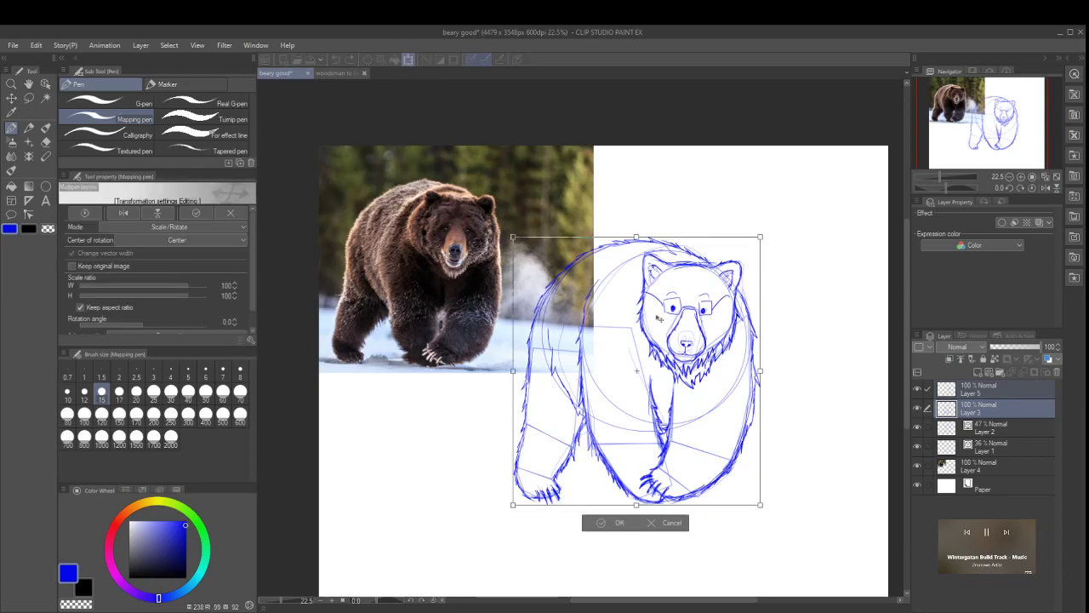
mouse_move(715, 239)
mouse_down()
mouse_move(774, 240)
mouse_move(810, 216)
mouse_up()
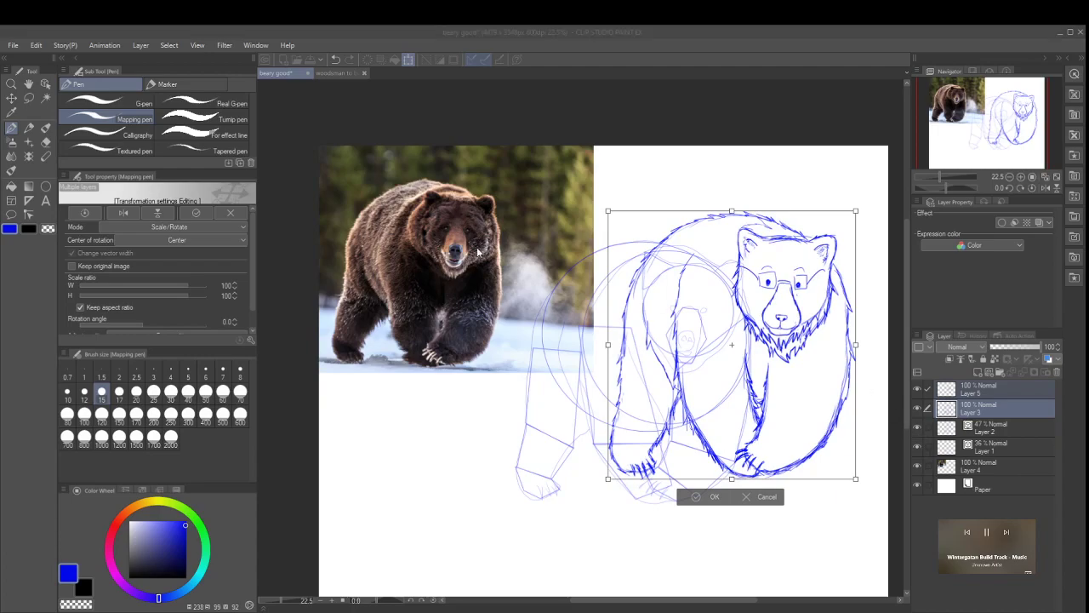
key(Return)
Step: Hide the construction-shape sketches on Layer 1 and Layer 2
click(917, 446)
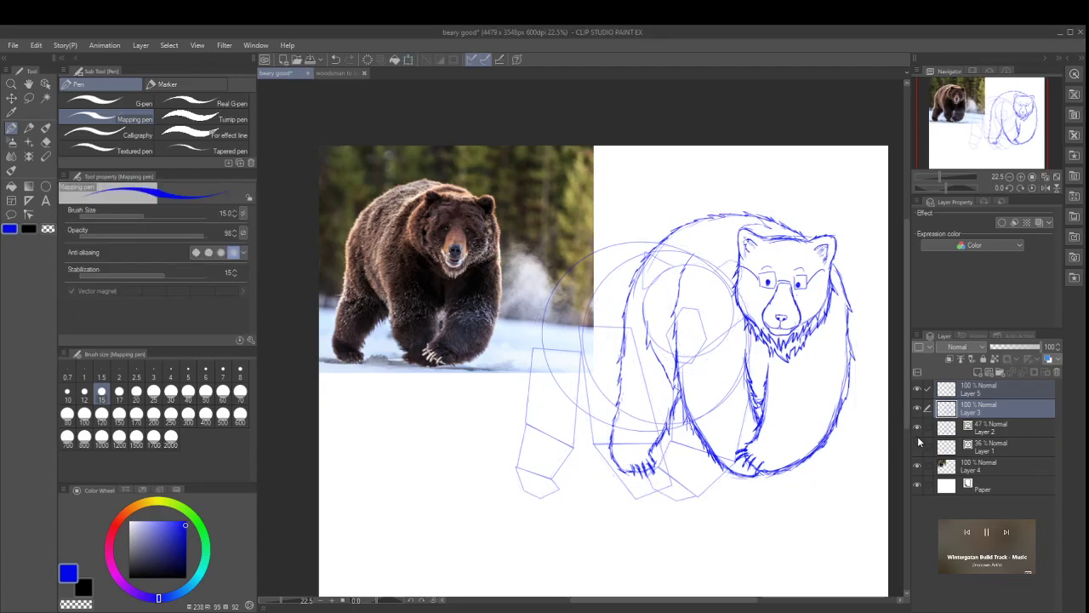
click(917, 428)
scroll(718, 411, down, 1)
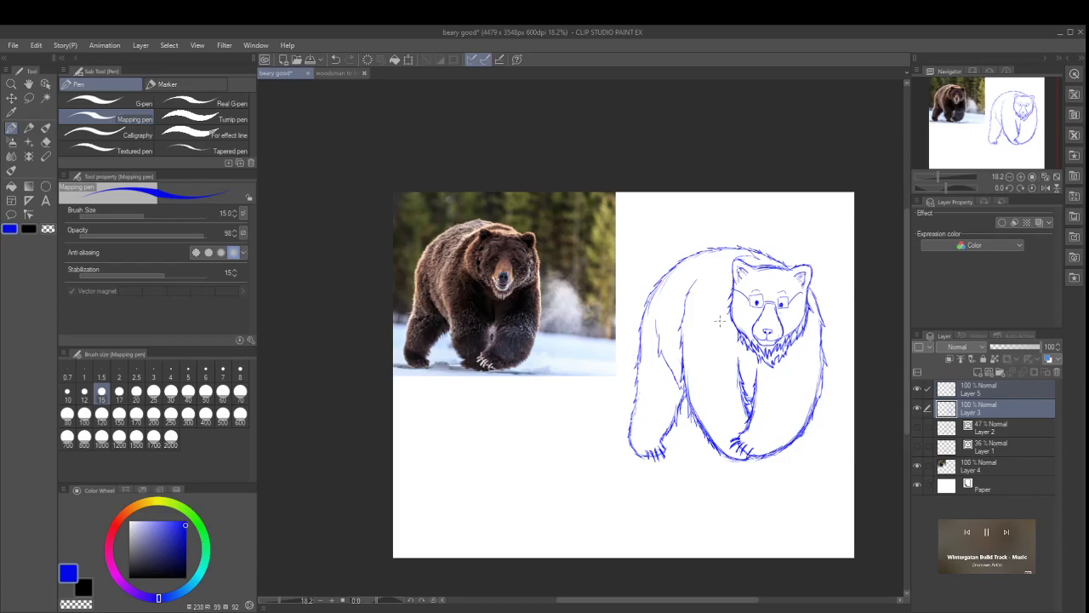
scroll(785, 307, up, 3)
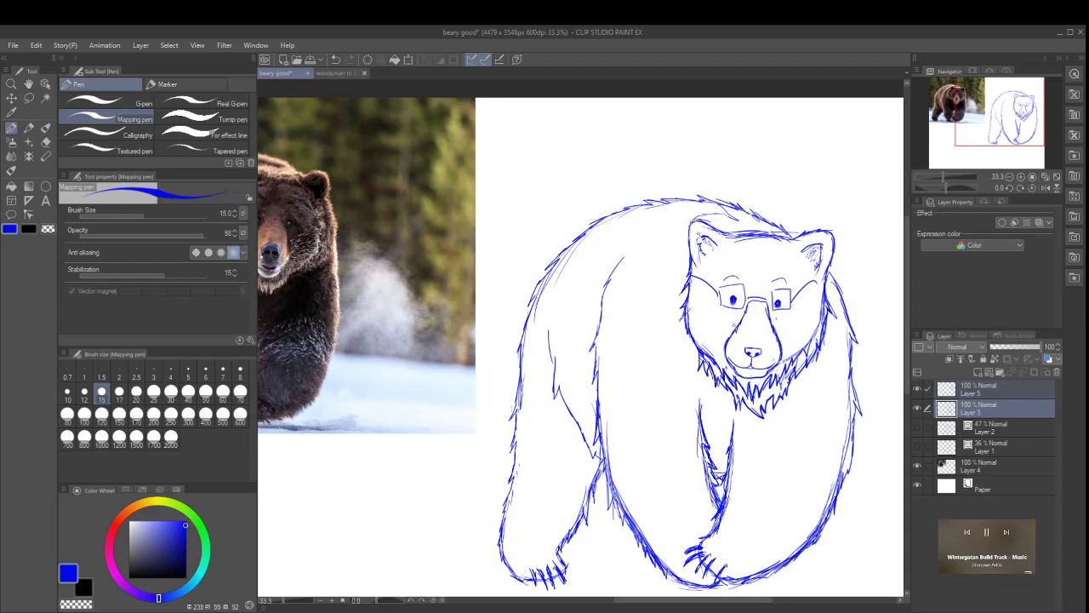
scroll(714, 328, up, 1)
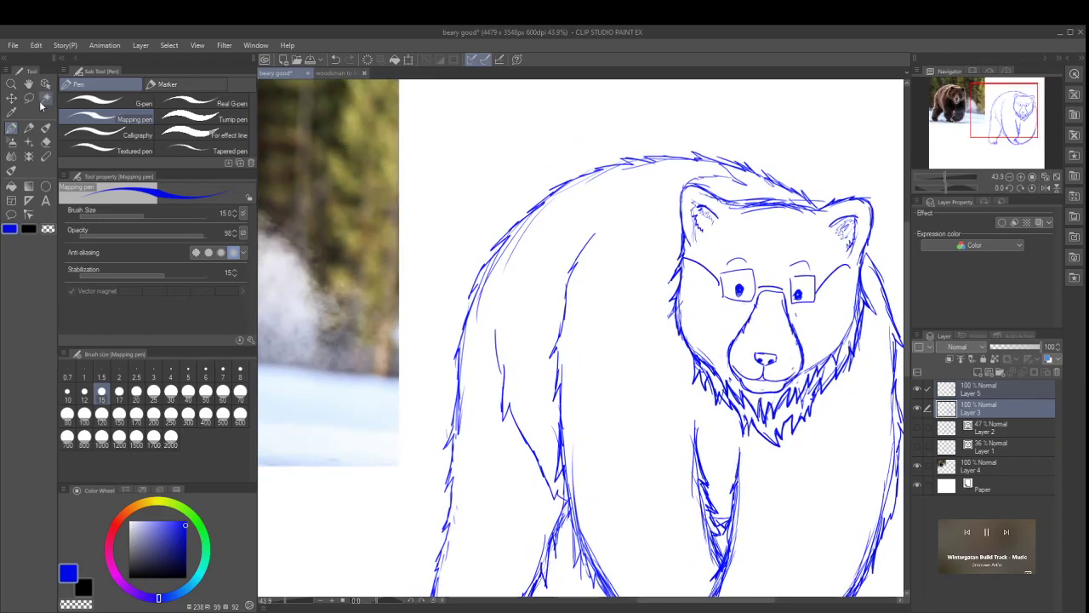
scroll(579, 426, down, 2)
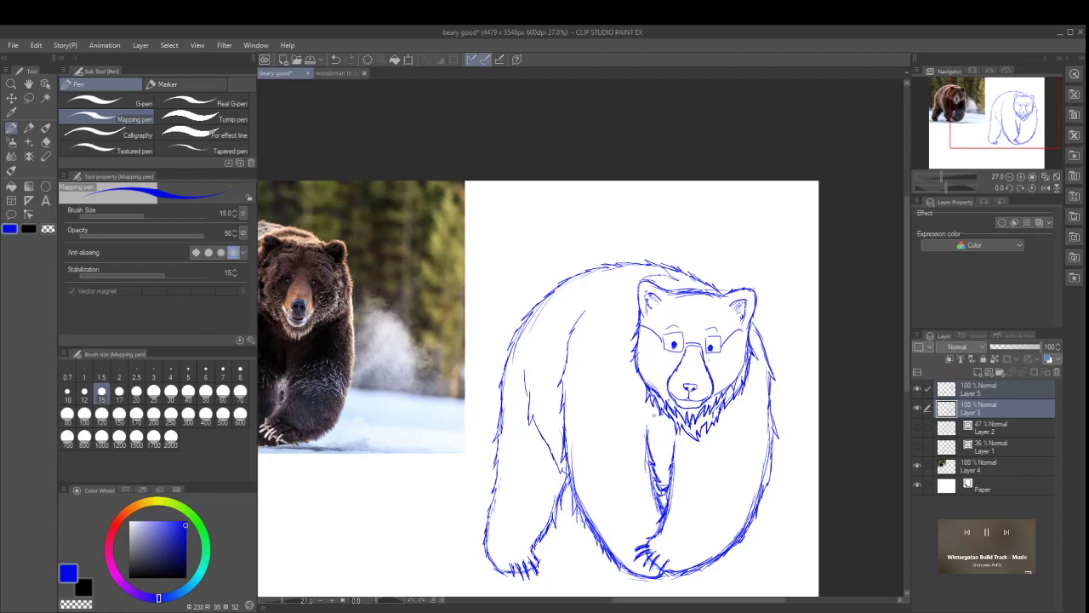
scroll(644, 430, down, 3)
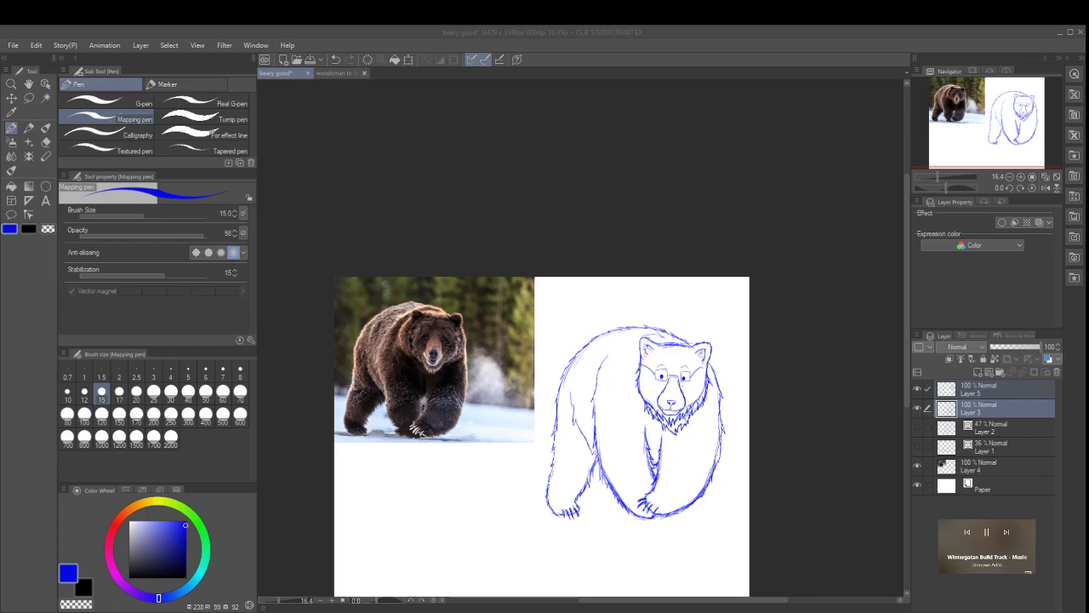
scroll(659, 410, up, 1)
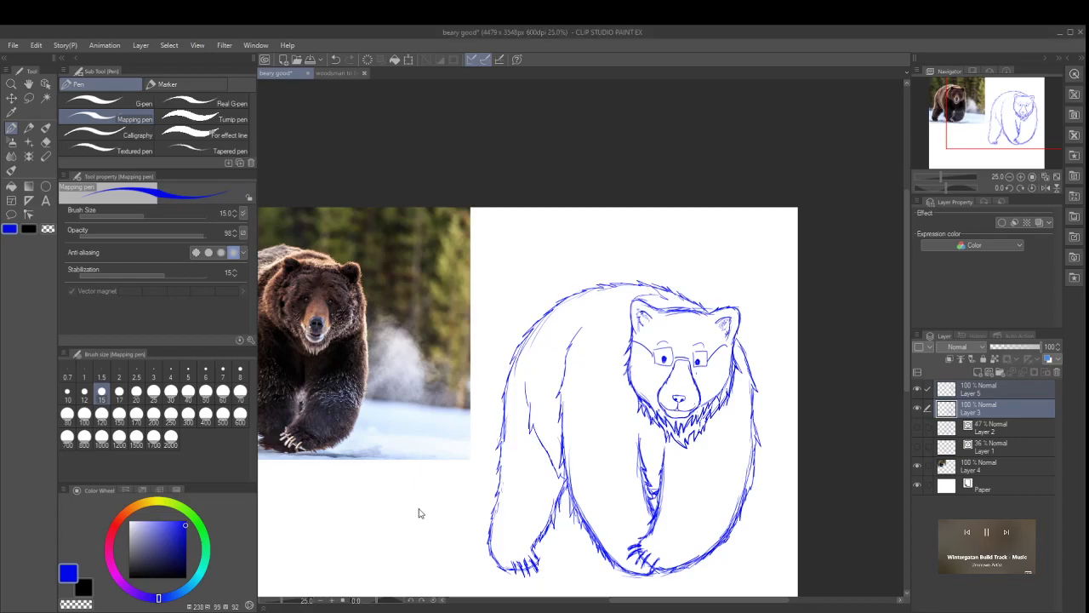
Step: Paste the armored brown bear picture and the small fighting armored bears picture onto new layers as references
key(ctrl+v)
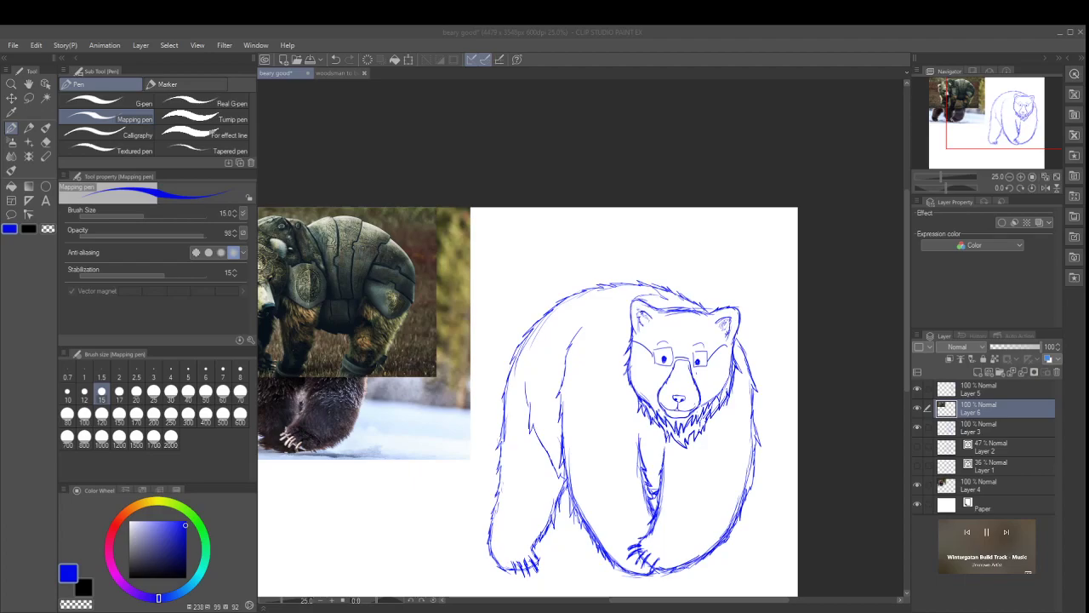
key(ctrl+shift+n)
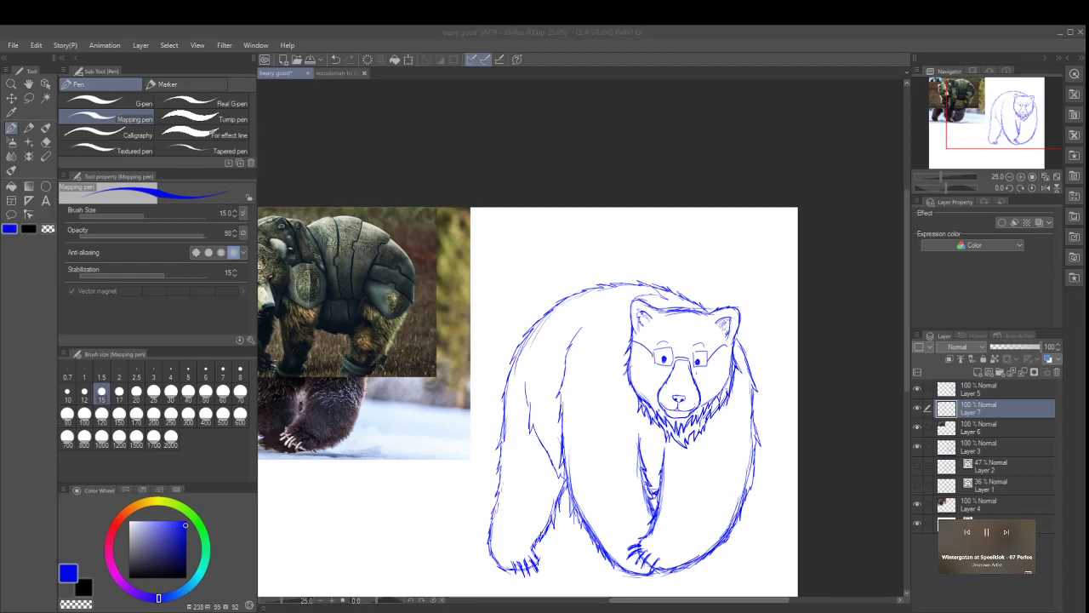
drag(273, 576, 550, 576)
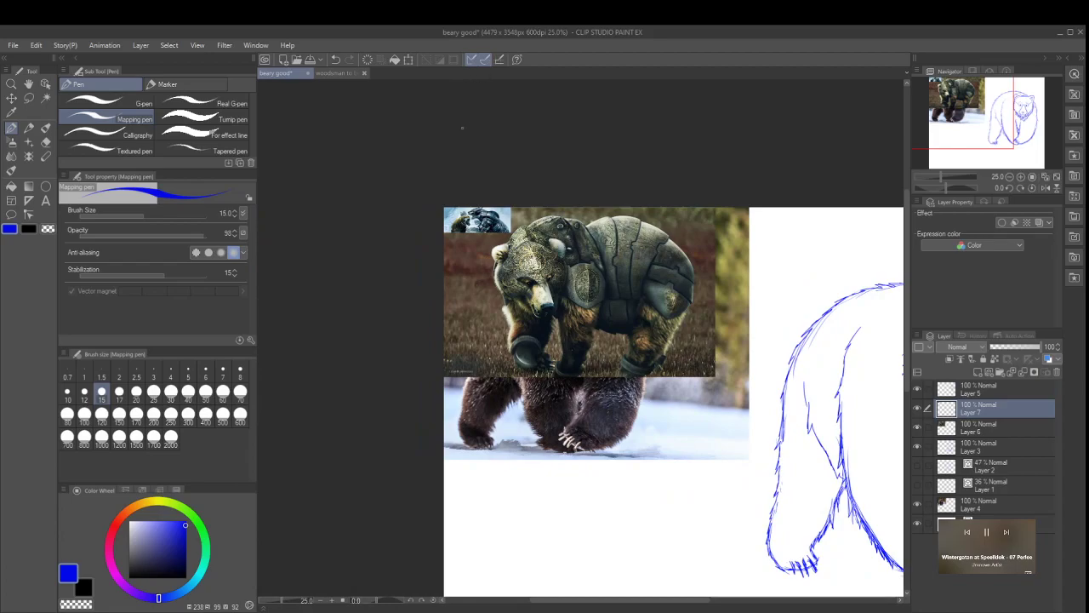
scroll(465, 223, up, 8)
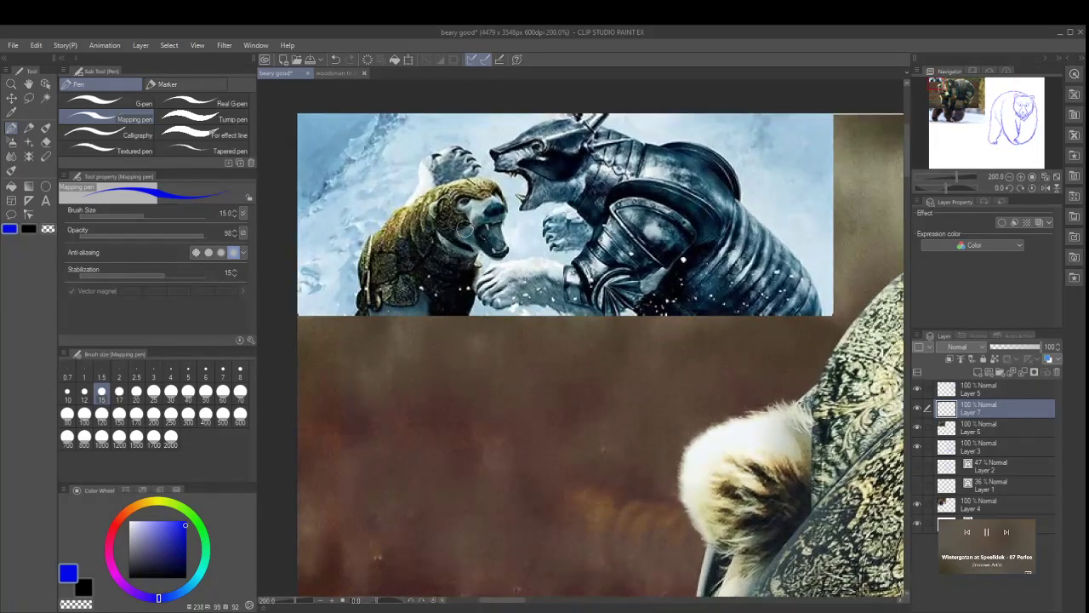
scroll(608, 291, up, 2)
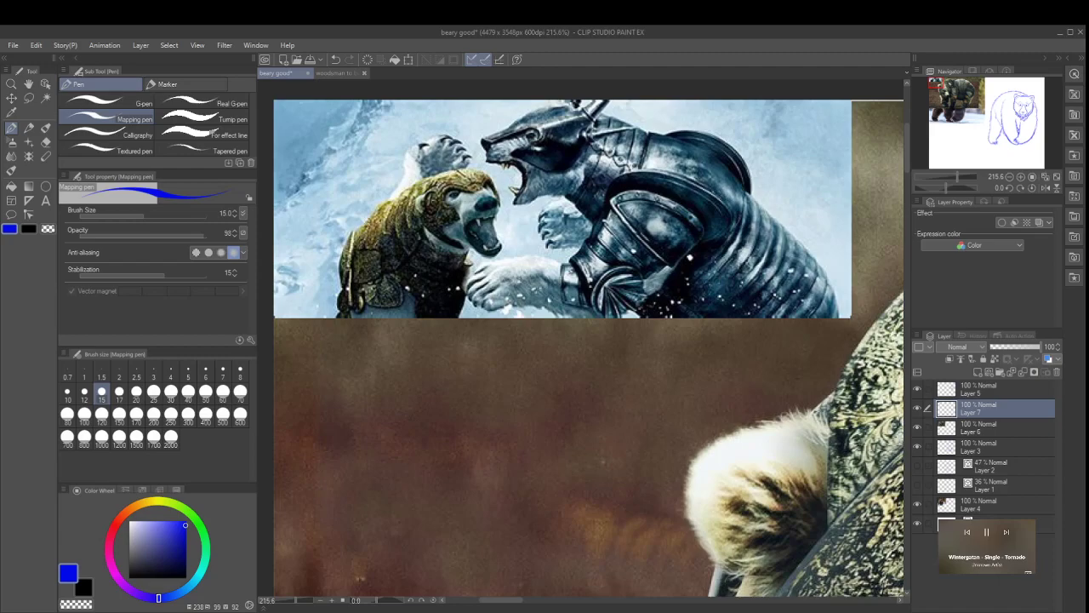
Step: Paste the armored polar bear street scene and the three-view armored bear mount picture onto new layers above the other references
scroll(878, 553, down, 4)
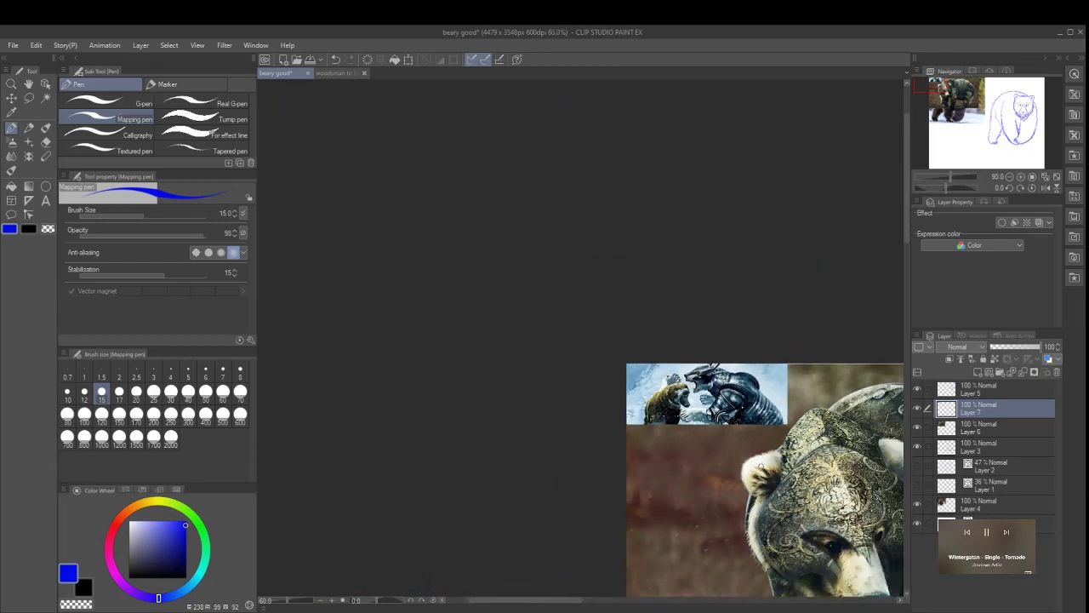
scroll(851, 553, down, 3)
drag(503, 603, 549, 603)
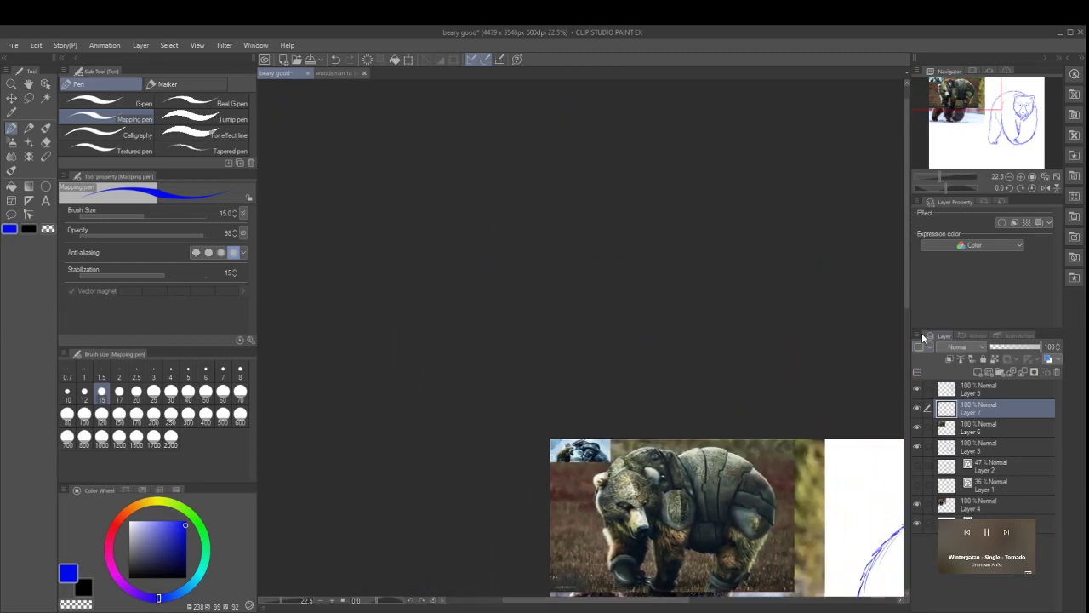
drag(906, 298, 906, 357)
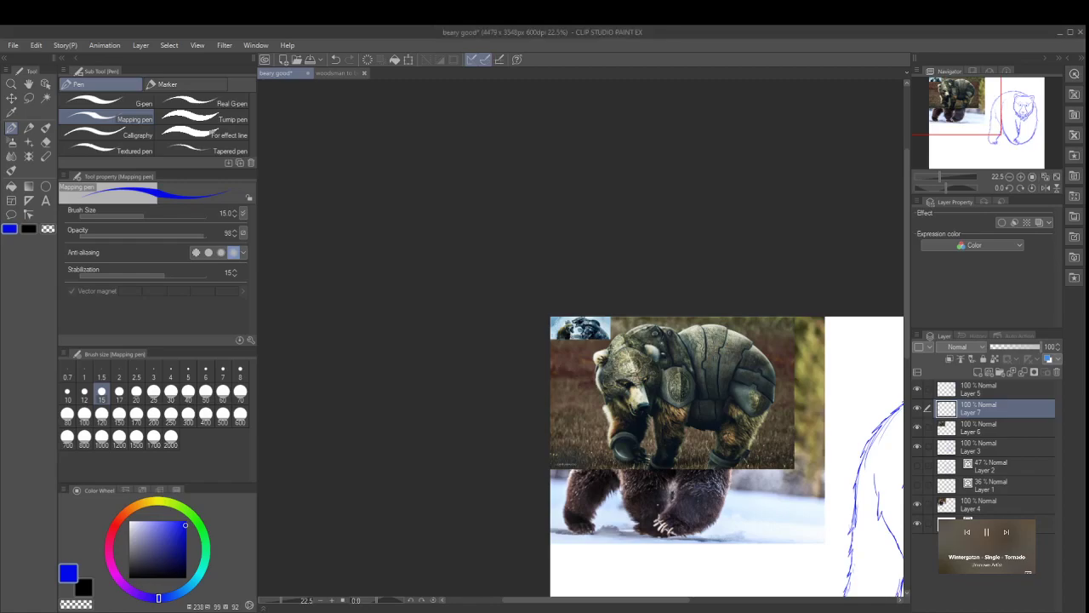
key(ctrl+v)
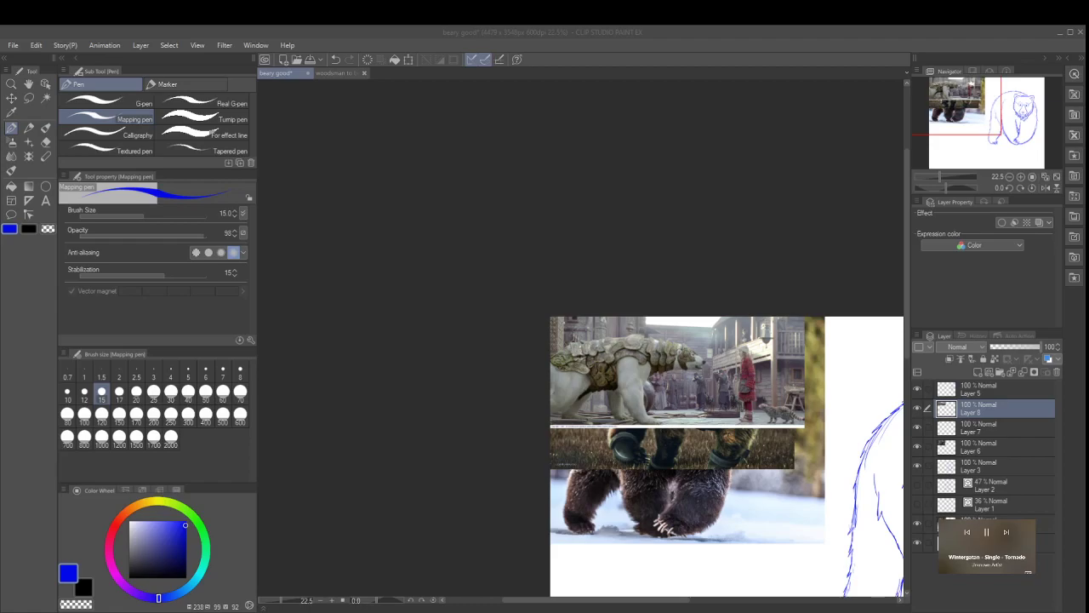
key(ctrl+shift+n)
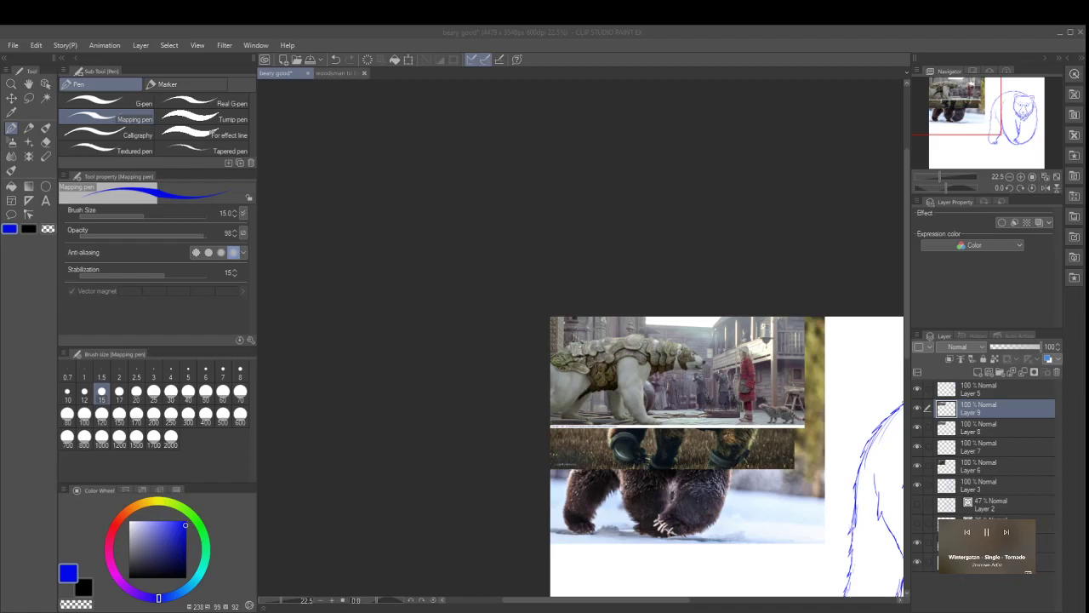
key(ctrl+v)
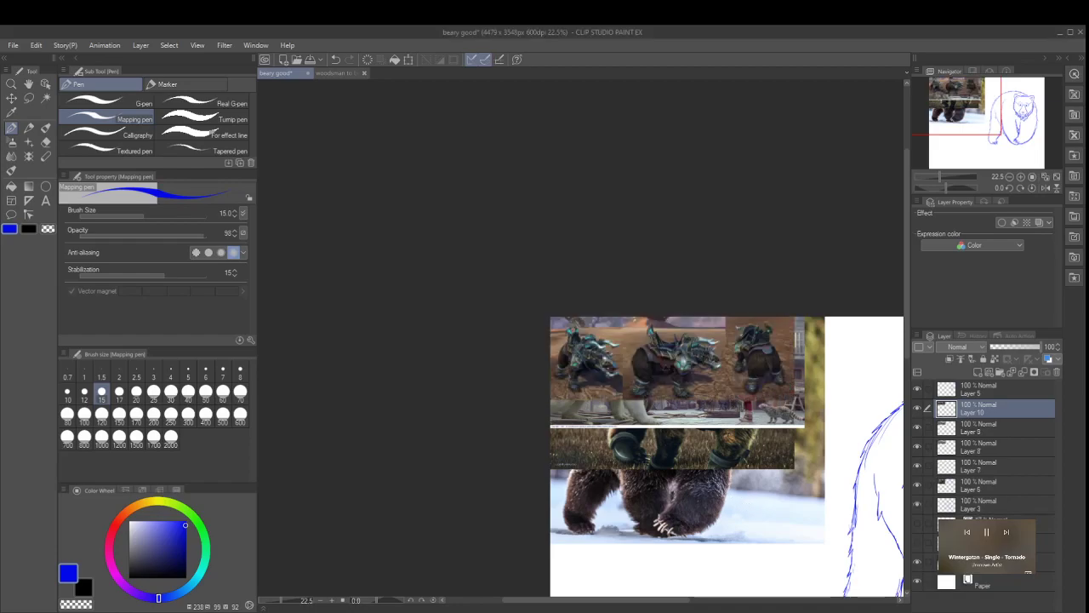
scroll(663, 354, up, 2)
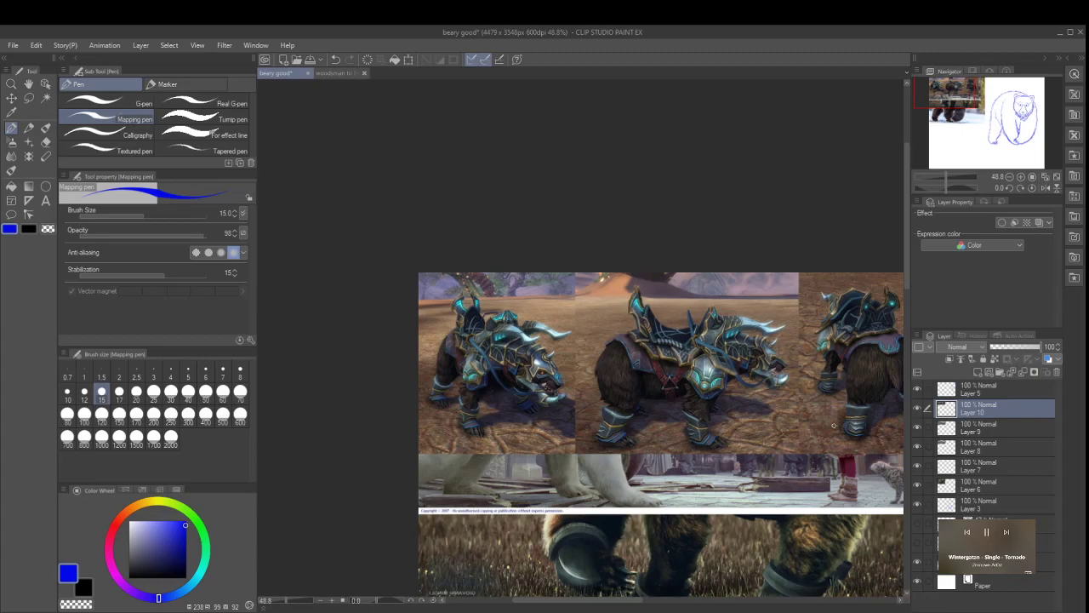
Step: Select Layers 6 through 10 and delete the pasted reference pictures from them
scroll(829, 428, down, 3)
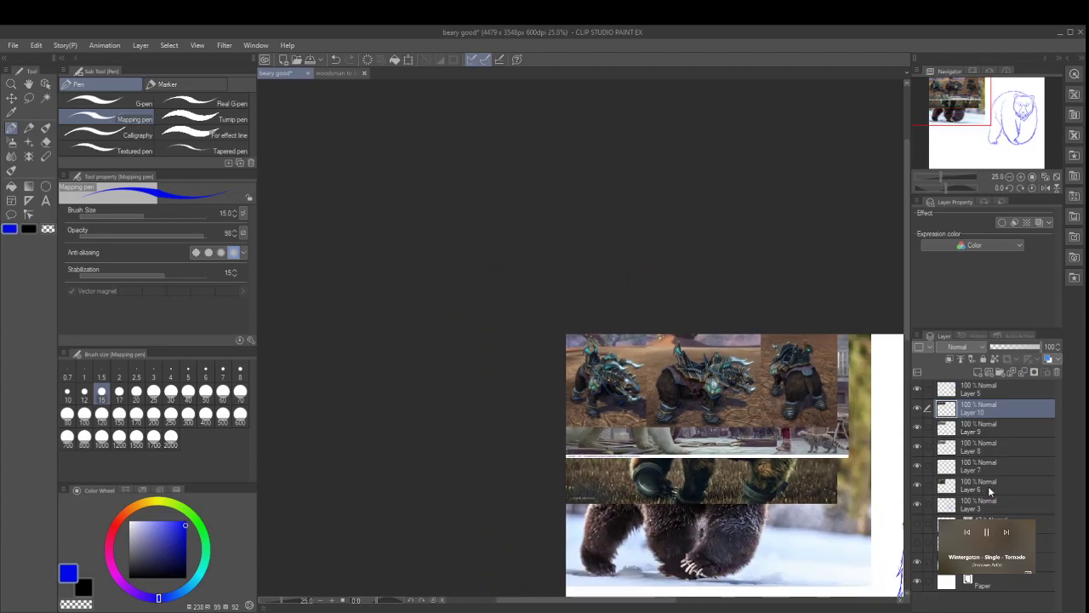
click(988, 486)
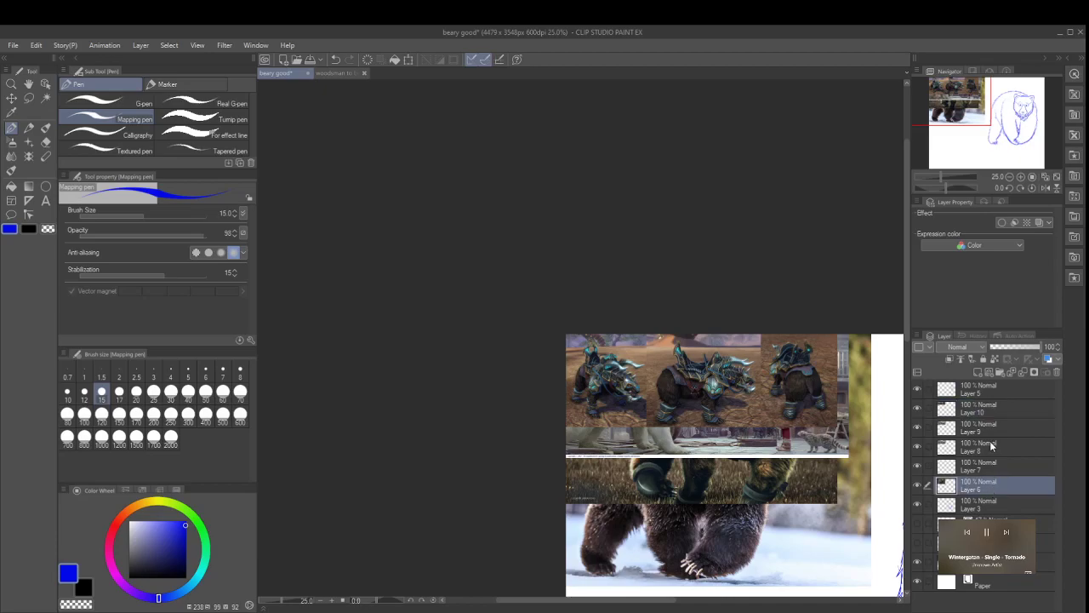
shift+click(991, 411)
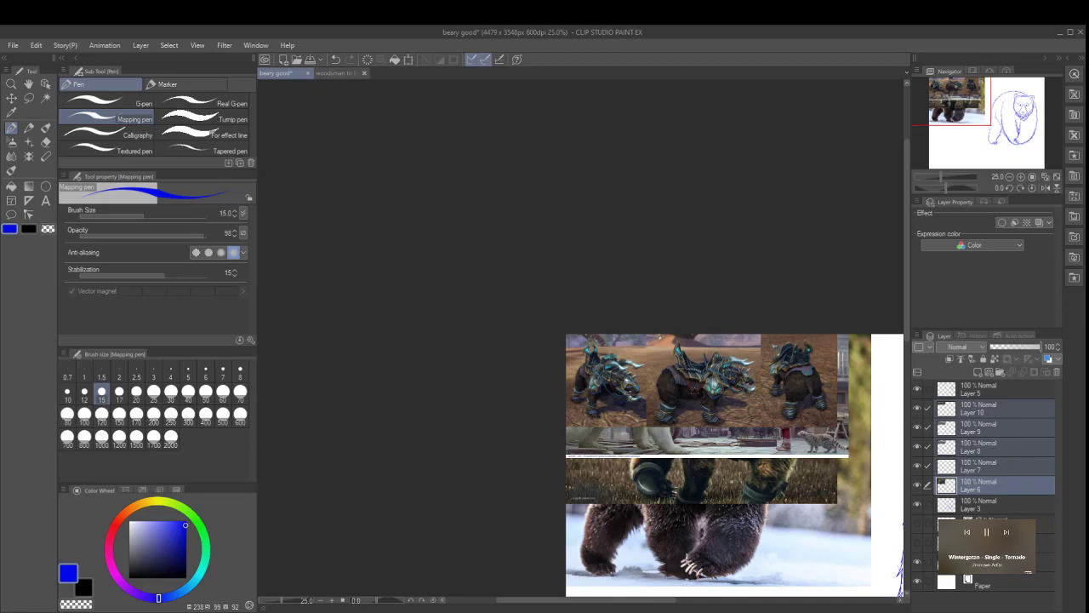
key(Delete)
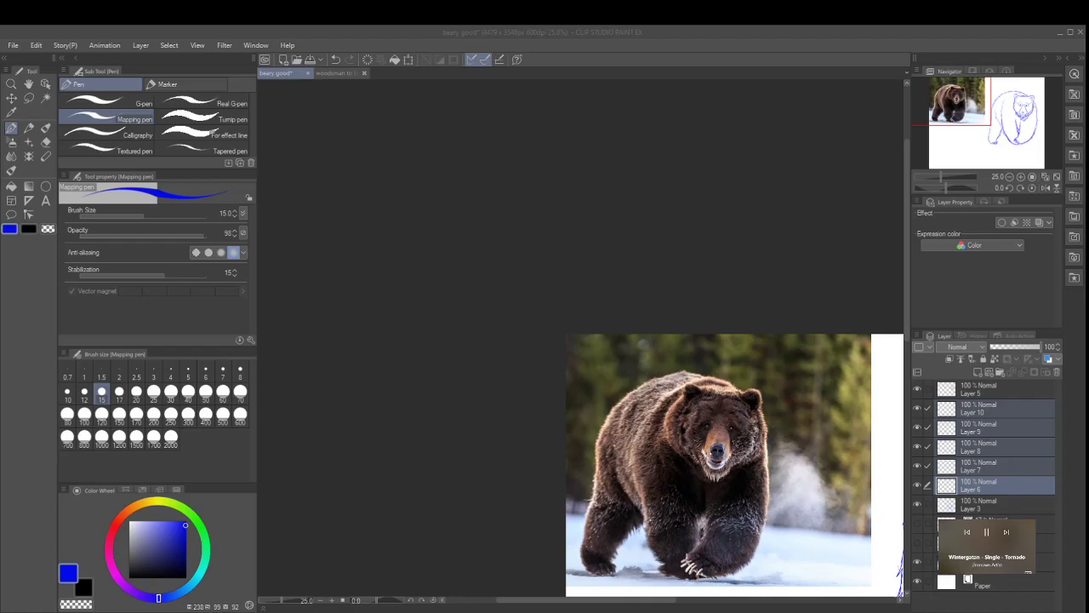
Step: Paste the armored brown bear picture onto a new layer over the reference photo and bring the whole sketch into view
key(ctrl+v)
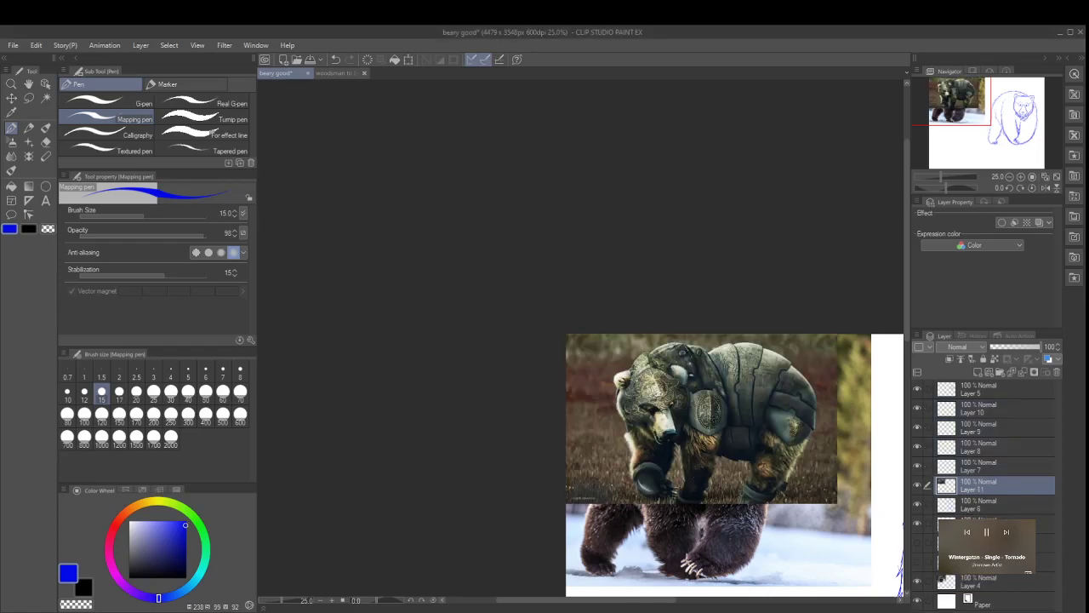
scroll(686, 529, down, 2)
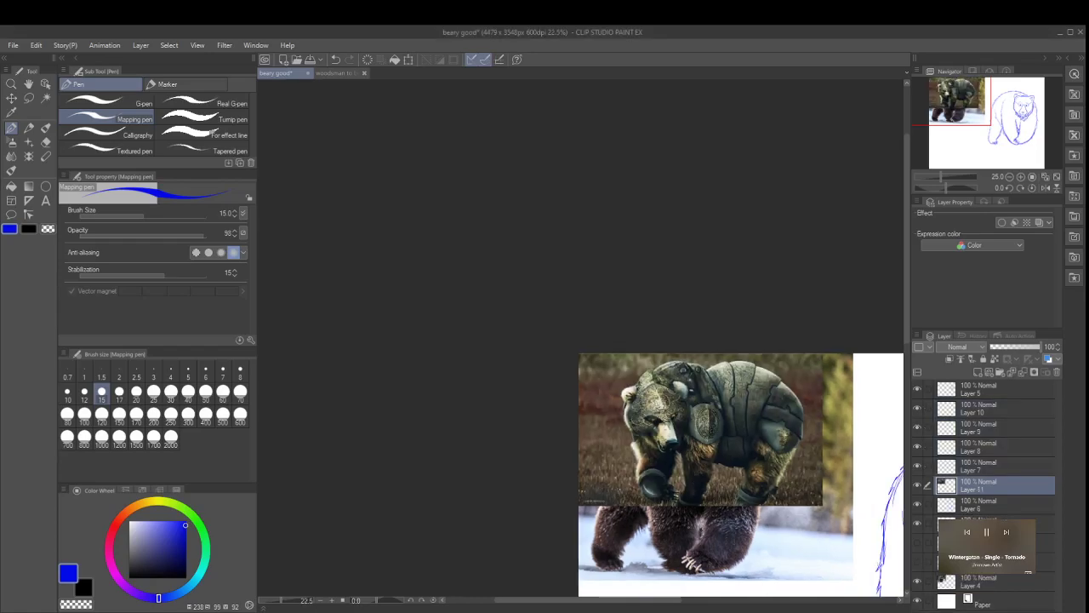
scroll(695, 472, down, 2)
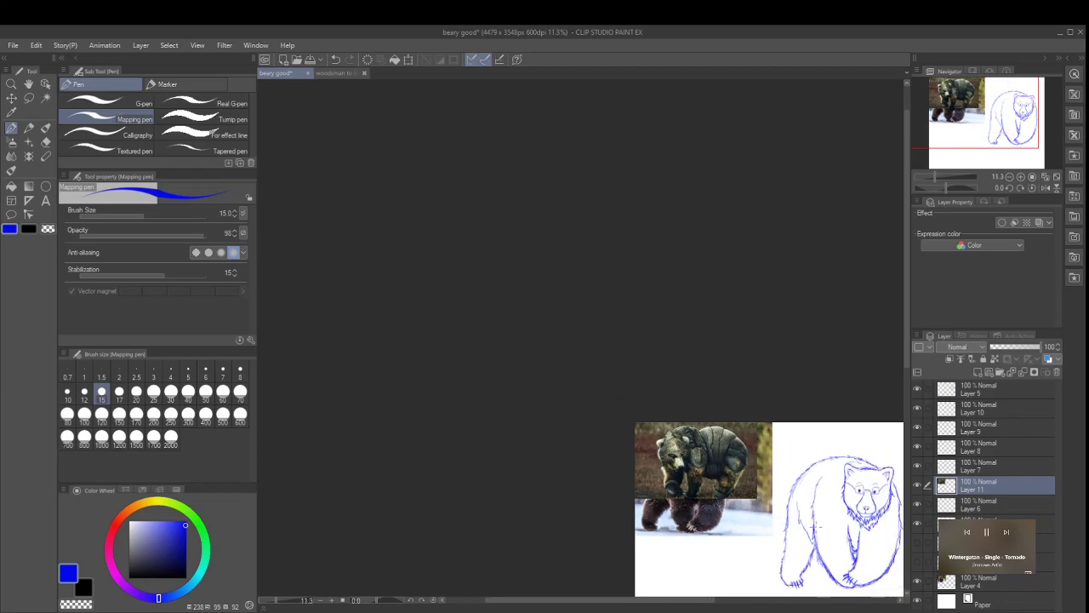
scroll(818, 515, up, 2)
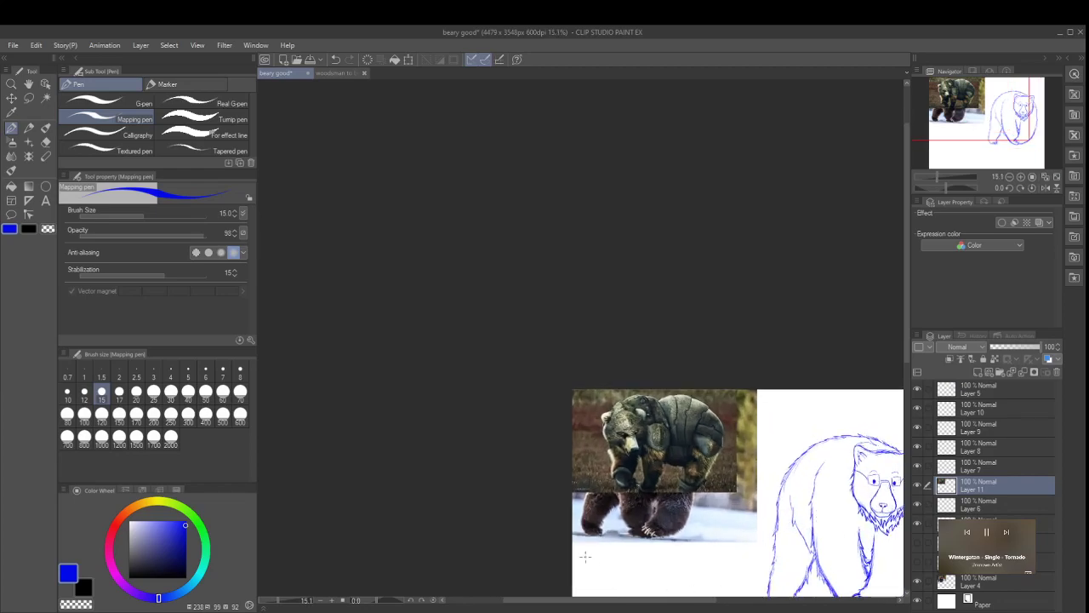
drag(618, 609, 666, 610)
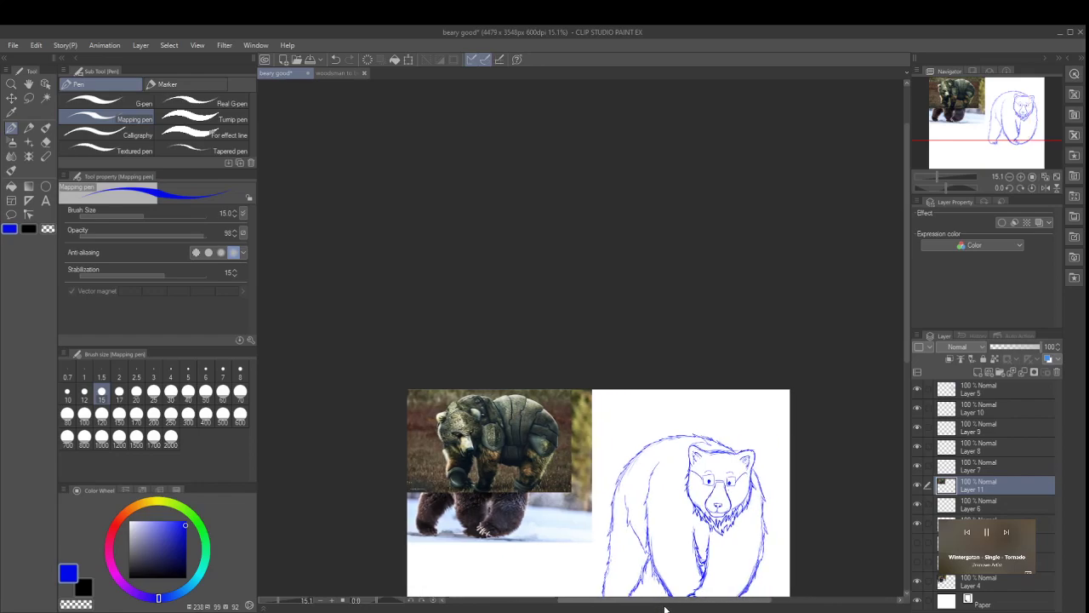
drag(906, 347, 905, 388)
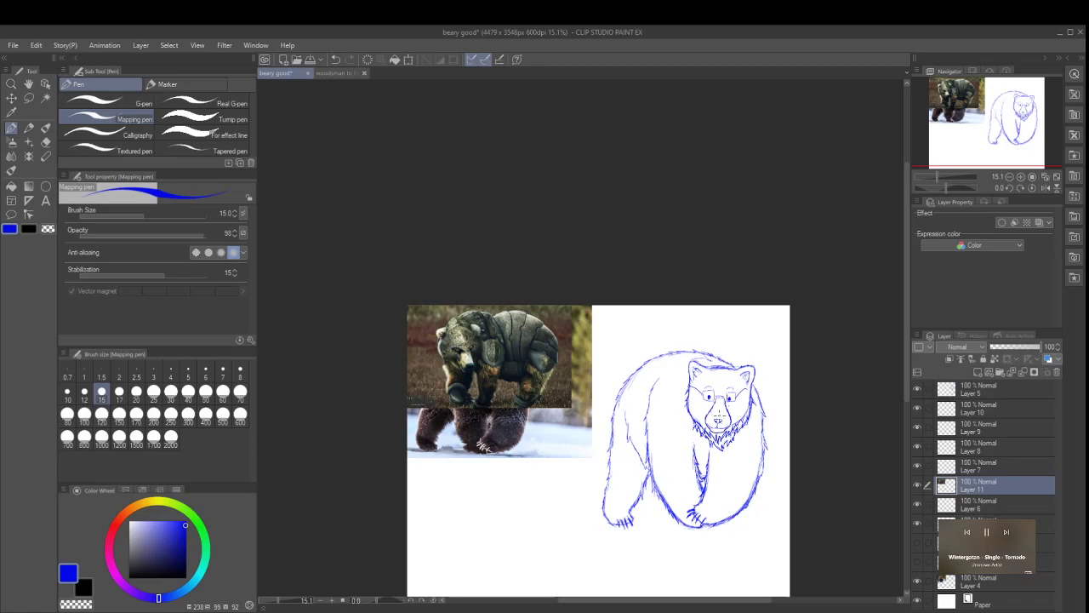
Step: Find the glasses layer by toggling layer visibility, and erase the glasses on Layer 5 with the Hard eraser at size 40
scroll(723, 390, up, 3)
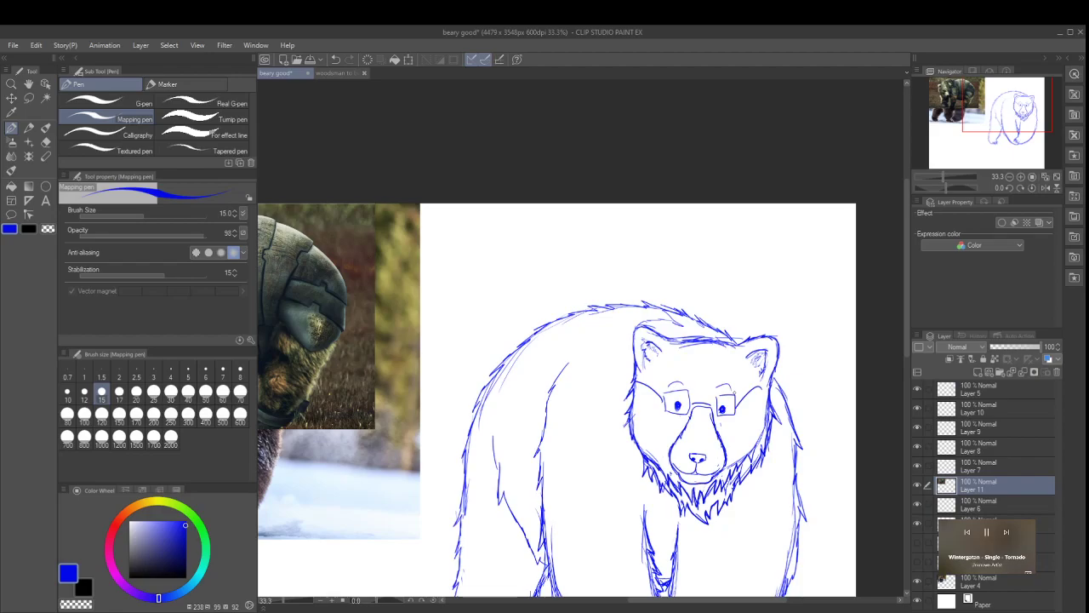
click(918, 505)
click(978, 524)
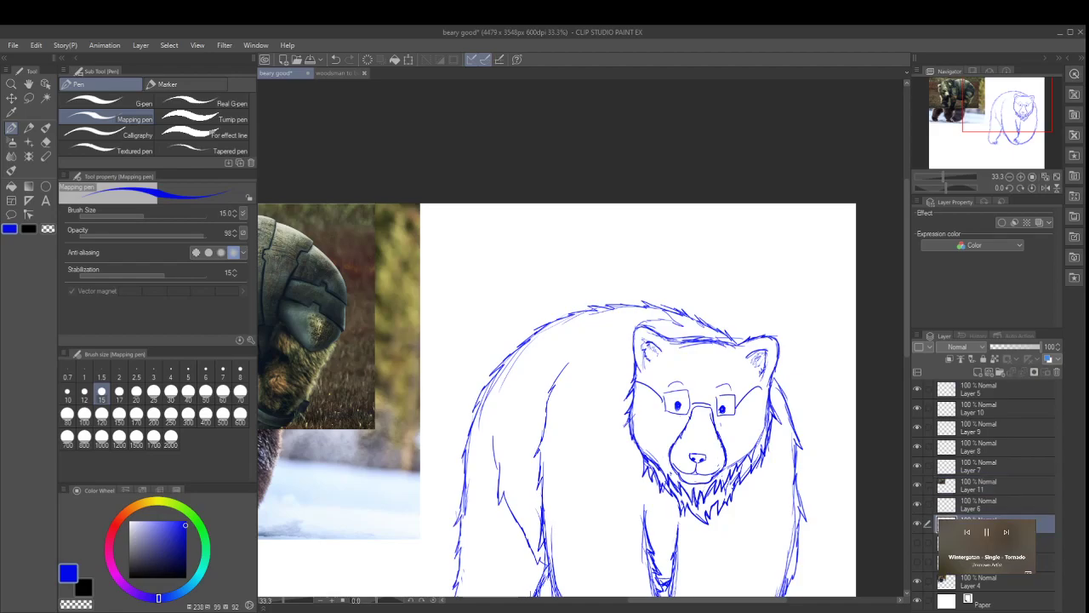
click(919, 526)
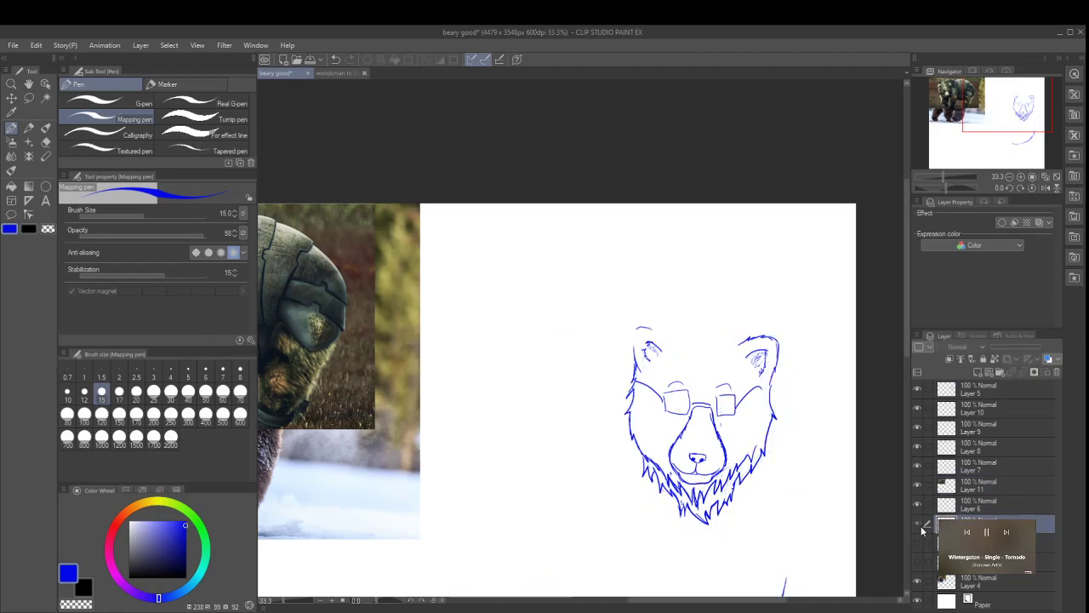
click(921, 526)
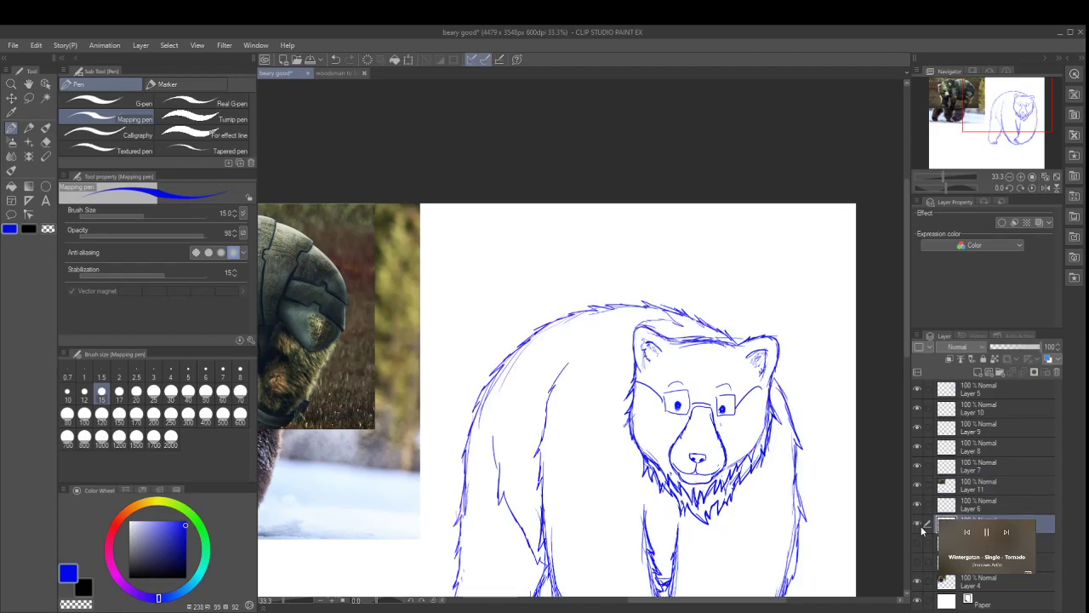
click(988, 389)
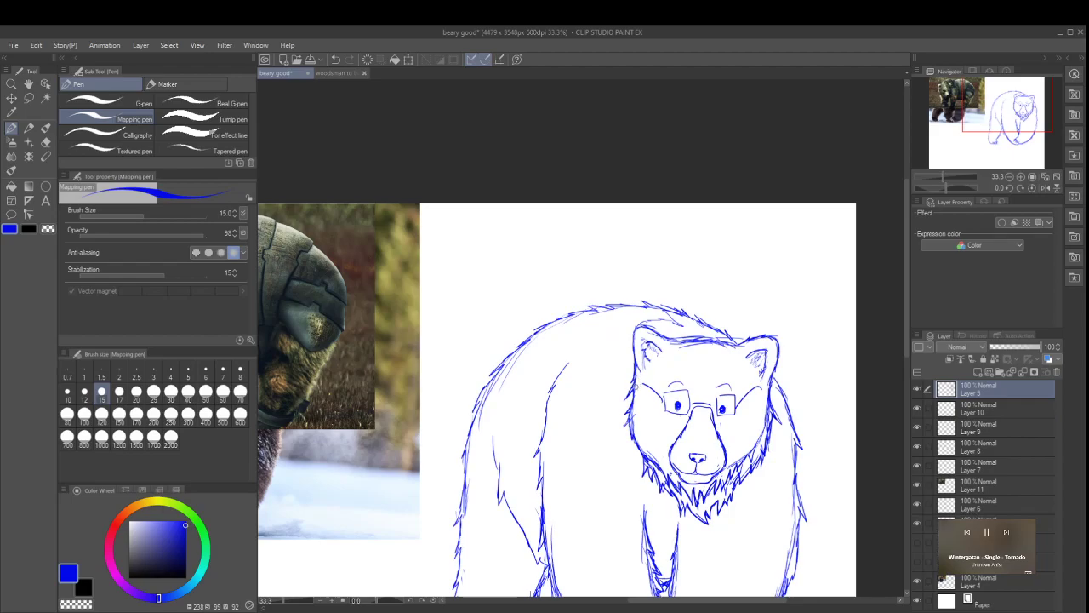
mouse_move(665, 393)
mouse_down()
mouse_move(669, 415)
mouse_move(691, 389)
mouse_move(684, 413)
mouse_move(703, 384)
mouse_move(723, 415)
mouse_move(732, 390)
mouse_move(735, 412)
mouse_move(759, 400)
mouse_up()
click(46, 142)
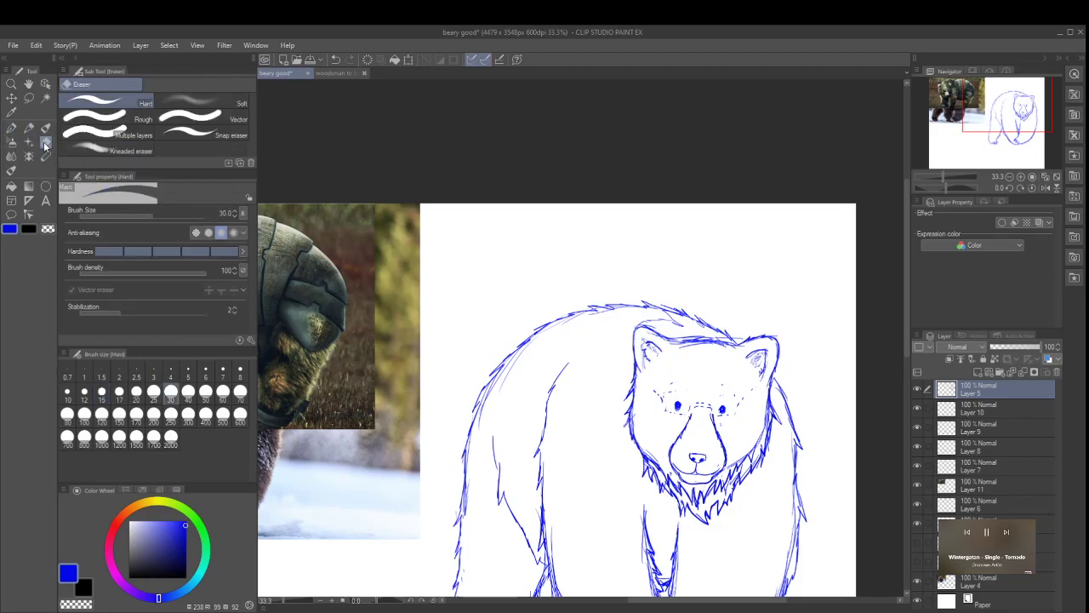
click(188, 393)
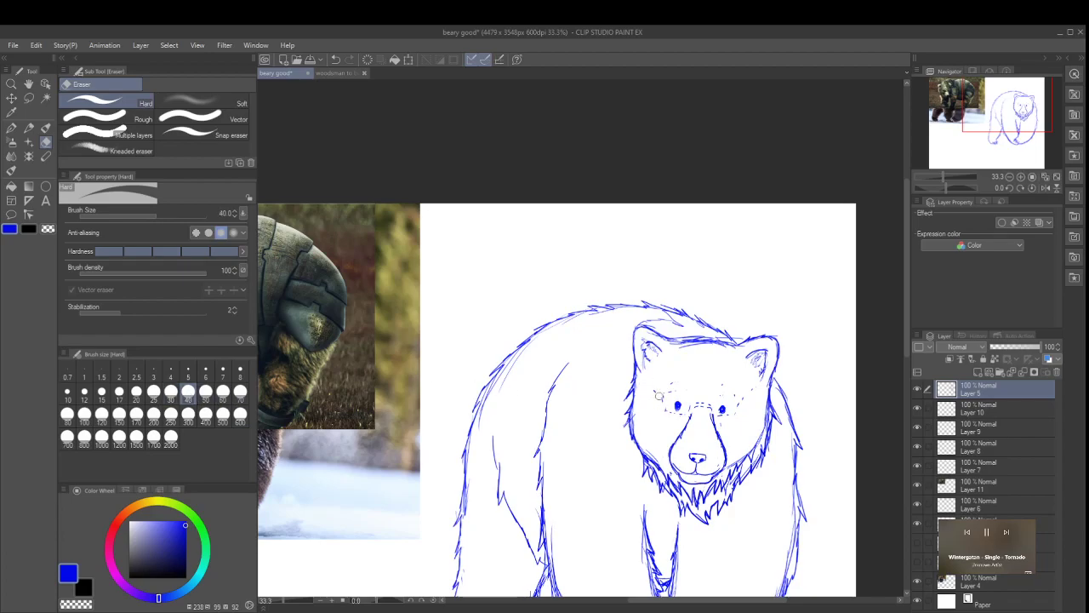
mouse_move(656, 378)
mouse_down()
mouse_move(685, 415)
mouse_move(694, 397)
mouse_move(737, 412)
mouse_move(740, 385)
mouse_move(700, 384)
mouse_move(707, 396)
mouse_move(745, 390)
mouse_move(728, 409)
mouse_up()
Step: Reorder the layers to put Layer 11 directly above Layer 5, and delete the empty Layers 6 through 10
click(997, 407)
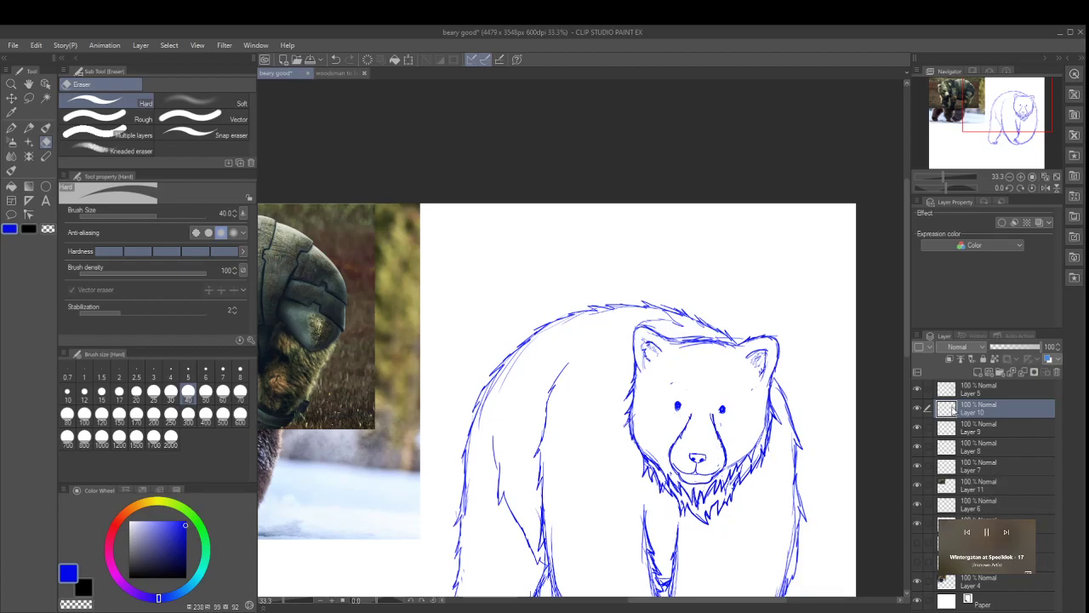
click(997, 385)
drag(1001, 407, 989, 509)
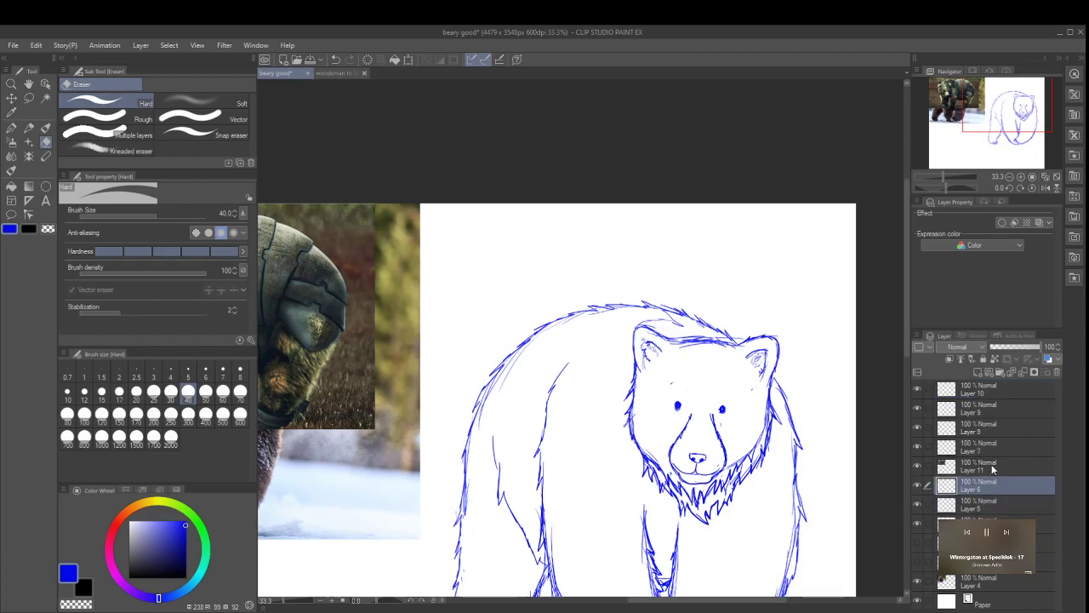
drag(993, 459, 987, 489)
click(996, 469)
shift+click(1002, 387)
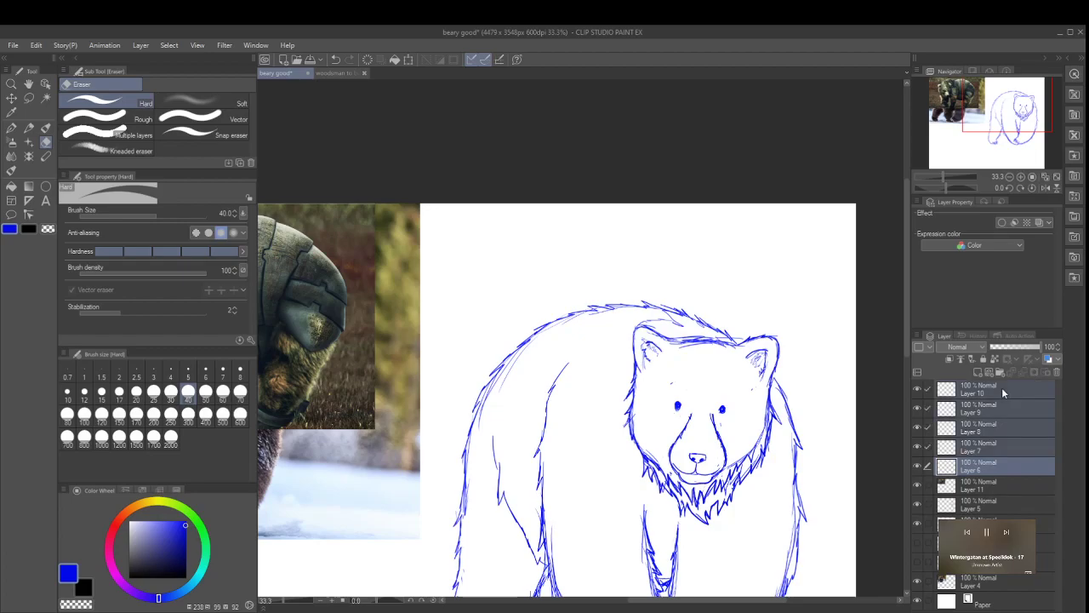
click(1059, 372)
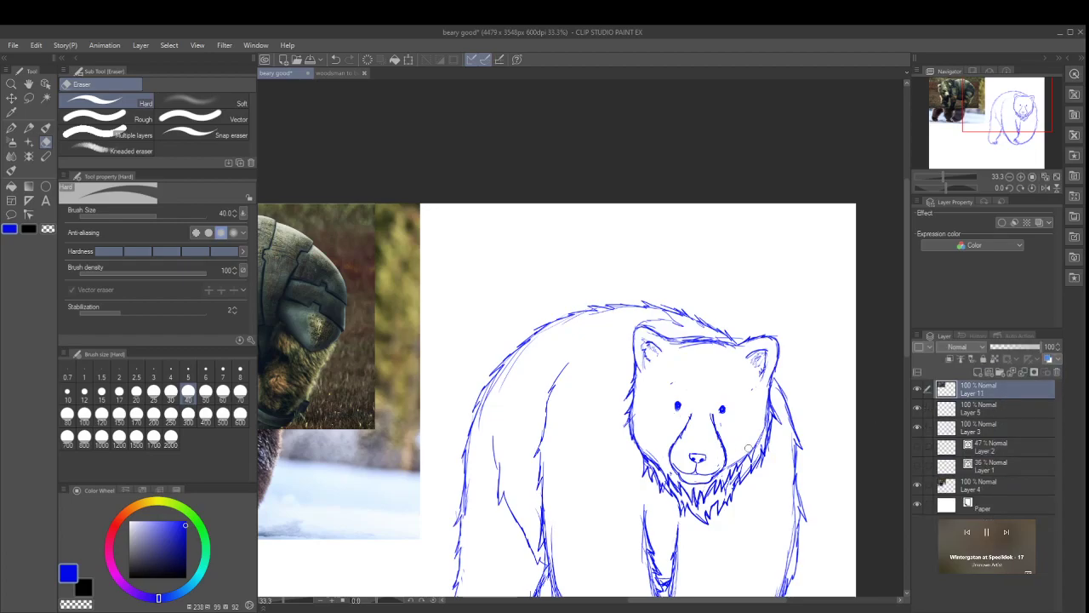
Step: Hide and show Layer 5 and Layer 3 repeatedly to check which sketch lines each one holds
scroll(734, 467, down, 1)
scroll(714, 398, up, 2)
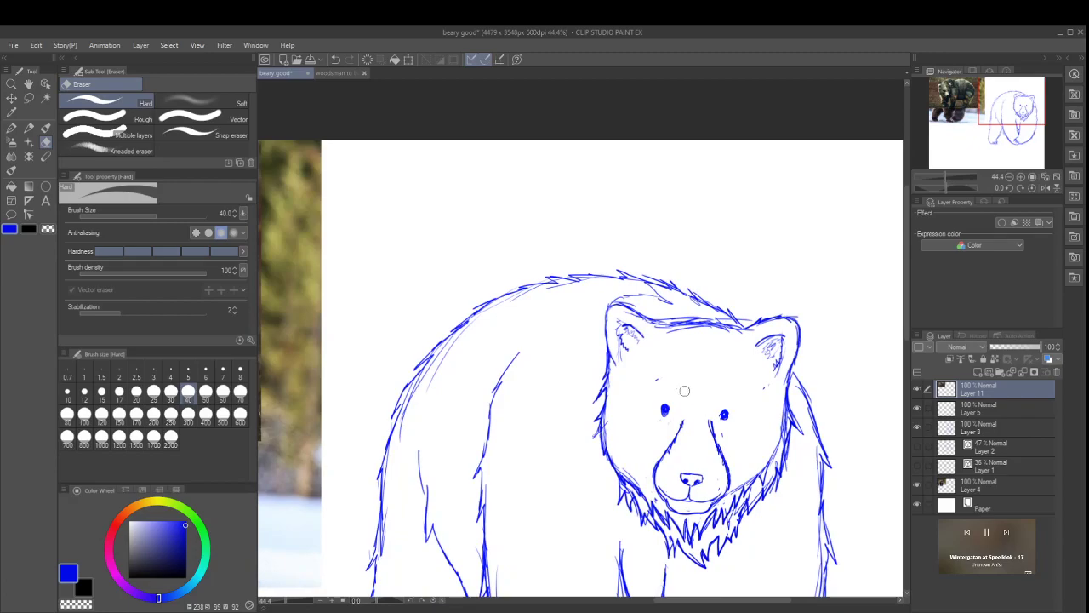
scroll(433, 491, down, 1)
scroll(433, 491, down, 2)
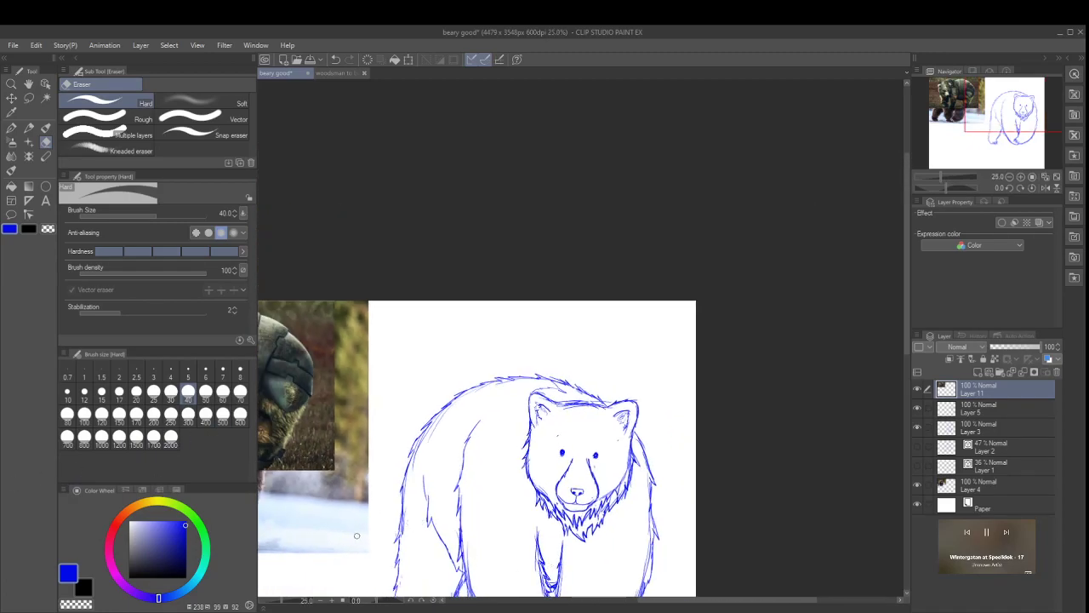
scroll(572, 431, up, 2)
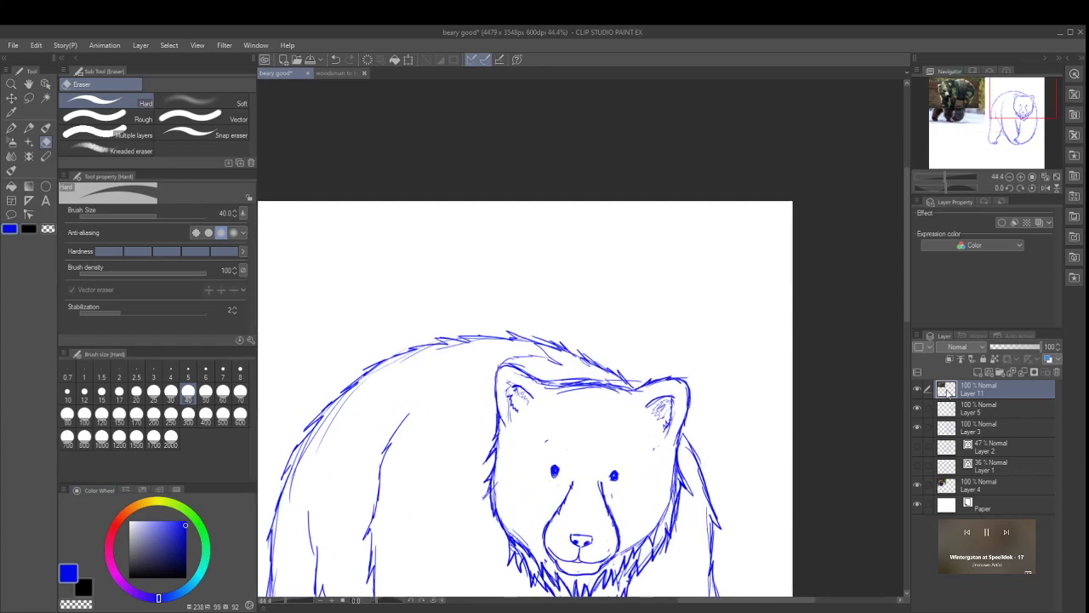
click(918, 411)
click(918, 411)
click(918, 411)
click(917, 411)
click(918, 430)
click(918, 431)
click(918, 430)
click(918, 431)
click(918, 430)
click(918, 430)
drag(907, 306, 904, 331)
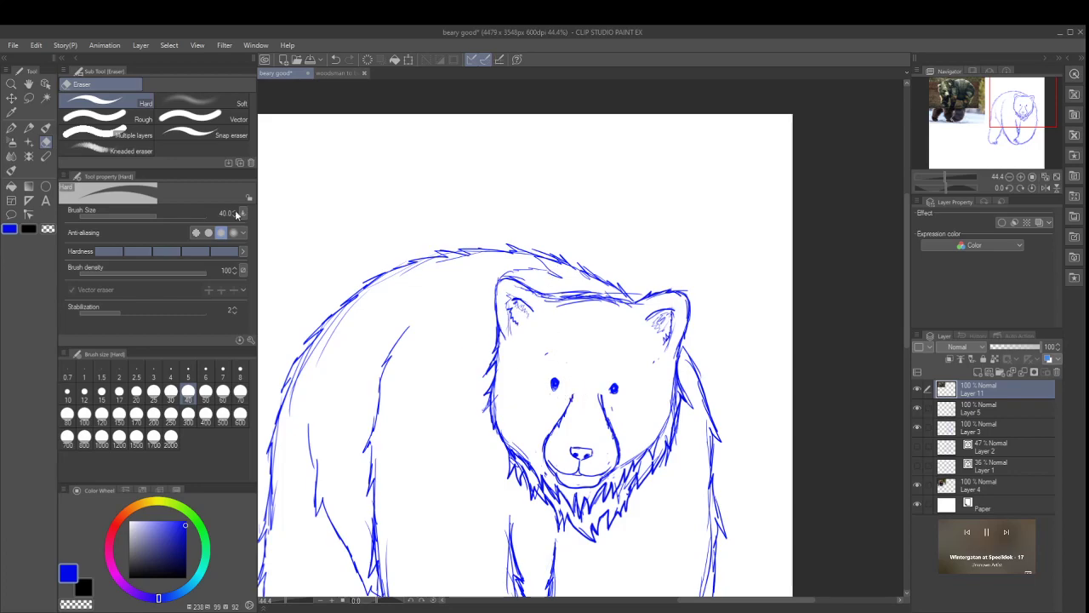
Step: Close the top of the snout and outline both eyes on Layer 3 with the Mapping pen
click(11, 127)
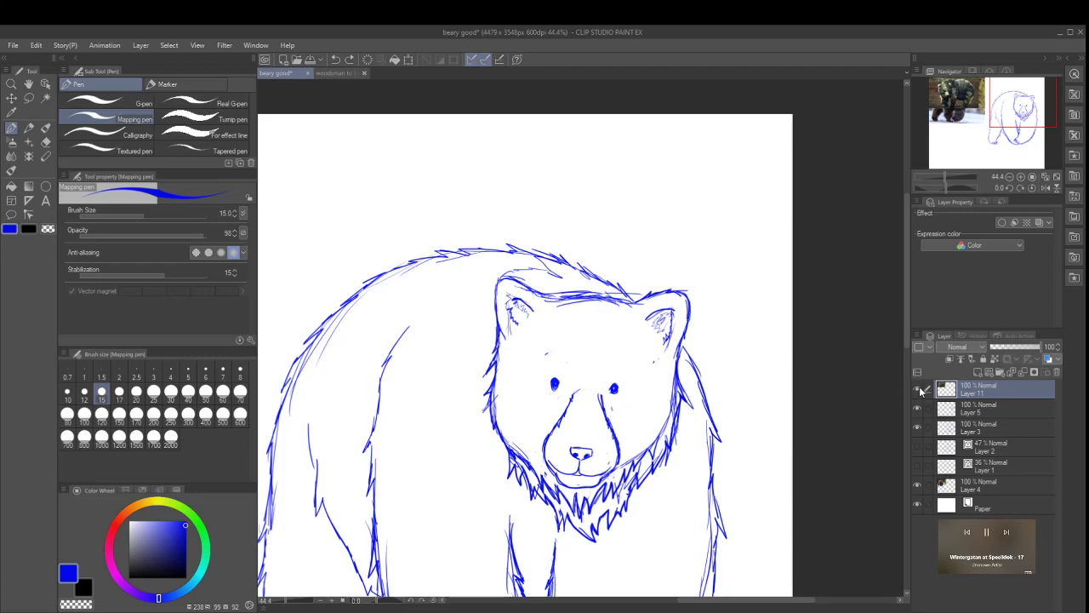
click(972, 433)
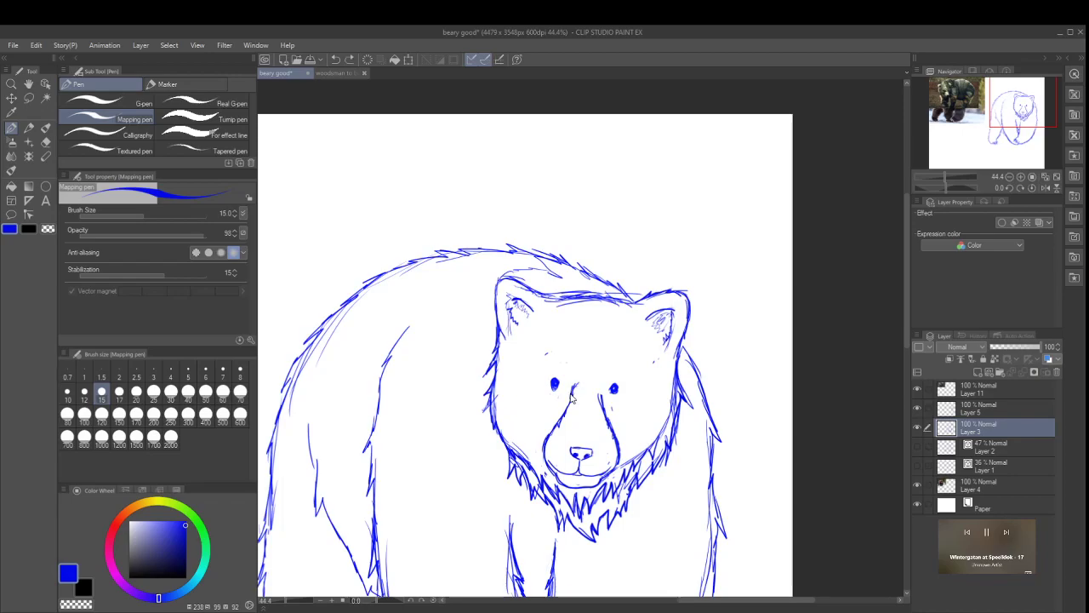
mouse_move(572, 392)
mouse_down()
mouse_move(591, 385)
mouse_move(601, 395)
mouse_up()
mouse_move(538, 369)
mouse_down()
mouse_move(553, 390)
mouse_move(544, 362)
mouse_move(539, 385)
mouse_move(556, 385)
mouse_move(544, 362)
mouse_up()
mouse_move(614, 392)
mouse_down()
mouse_move(624, 367)
mouse_move(624, 397)
mouse_move(612, 385)
mouse_move(550, 381)
mouse_move(545, 369)
mouse_move(546, 392)
mouse_move(552, 373)
mouse_up()
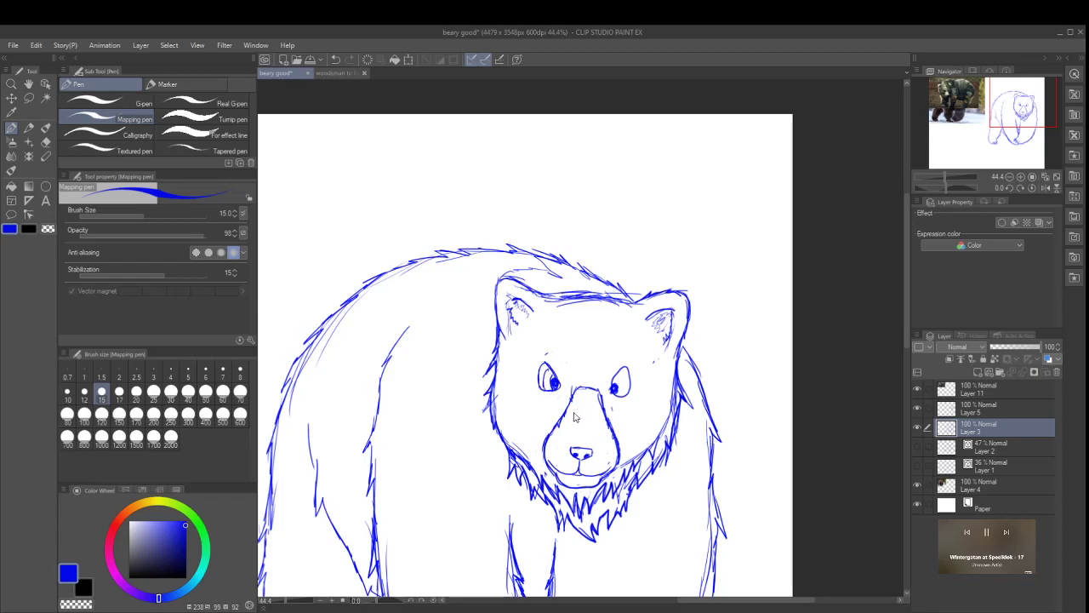
Step: Complete the outline of the bear's left eye and fill in its pupil, undoing unsatisfactory strokes
drag(618, 393, 630, 389)
drag(630, 391, 627, 372)
key(ctrl+z)
mouse_move(630, 395)
mouse_down()
mouse_move(620, 362)
mouse_move(609, 380)
mouse_move(627, 391)
mouse_move(610, 411)
mouse_up()
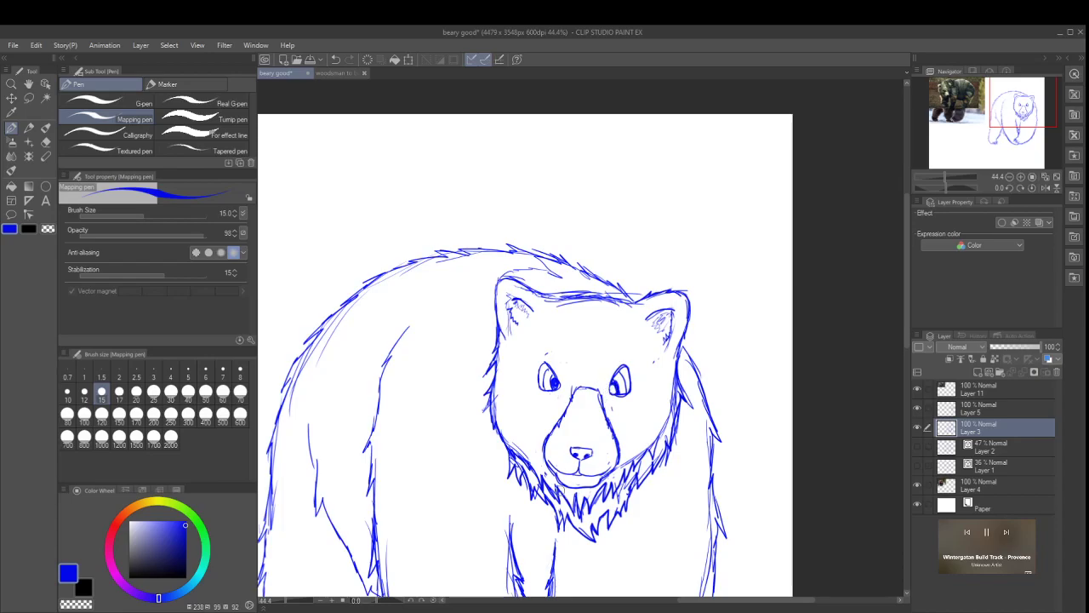
key(ctrl+z)
drag(620, 392, 623, 398)
drag(627, 372, 626, 395)
mouse_move(610, 384)
mouse_down()
mouse_move(615, 395)
mouse_move(611, 373)
mouse_move(622, 366)
mouse_move(624, 391)
mouse_up()
key(ctrl+z)
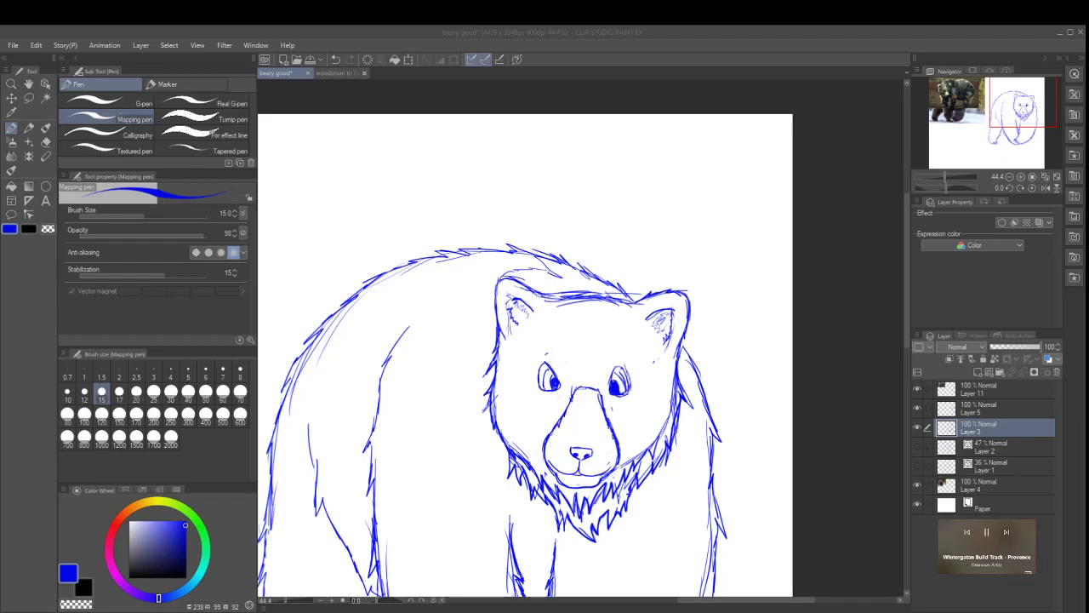
Step: Rework both of the bear's eyes on Layer 3 with rounded outlines and dark pupils that leave a light spot
mouse_move(621, 383)
mouse_down()
mouse_move(616, 392)
mouse_move(620, 368)
mouse_move(630, 394)
mouse_move(607, 383)
mouse_move(625, 366)
mouse_move(637, 391)
mouse_move(624, 377)
mouse_up()
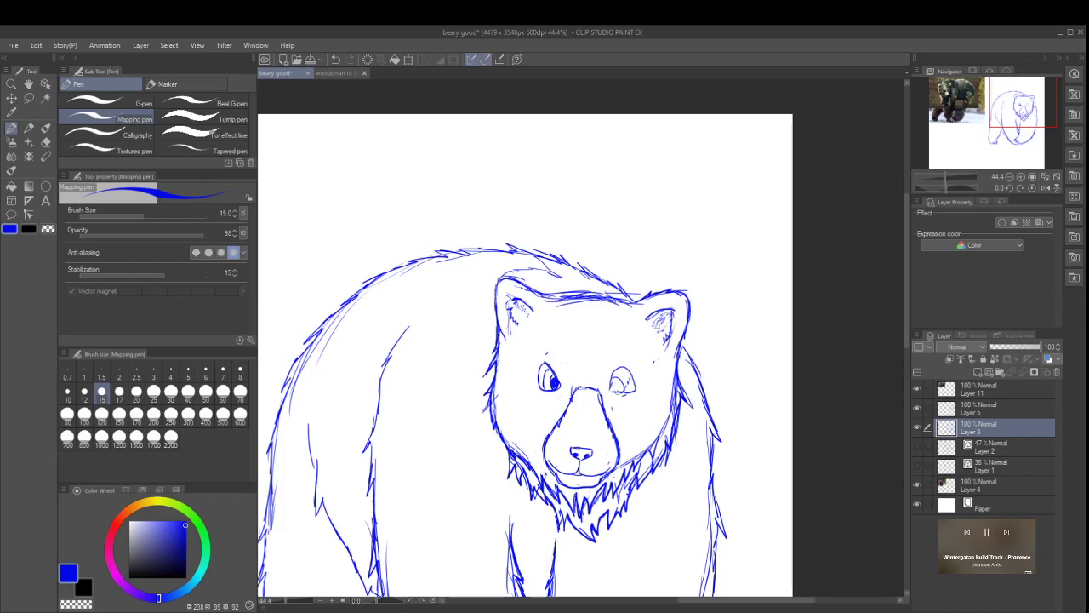
drag(566, 471, 576, 477)
key(ctrl+z)
key(ctrl+z)
mouse_move(611, 373)
mouse_down()
mouse_move(623, 373)
mouse_move(614, 382)
mouse_up()
drag(614, 374, 616, 382)
drag(621, 369, 630, 390)
key(ctrl+z)
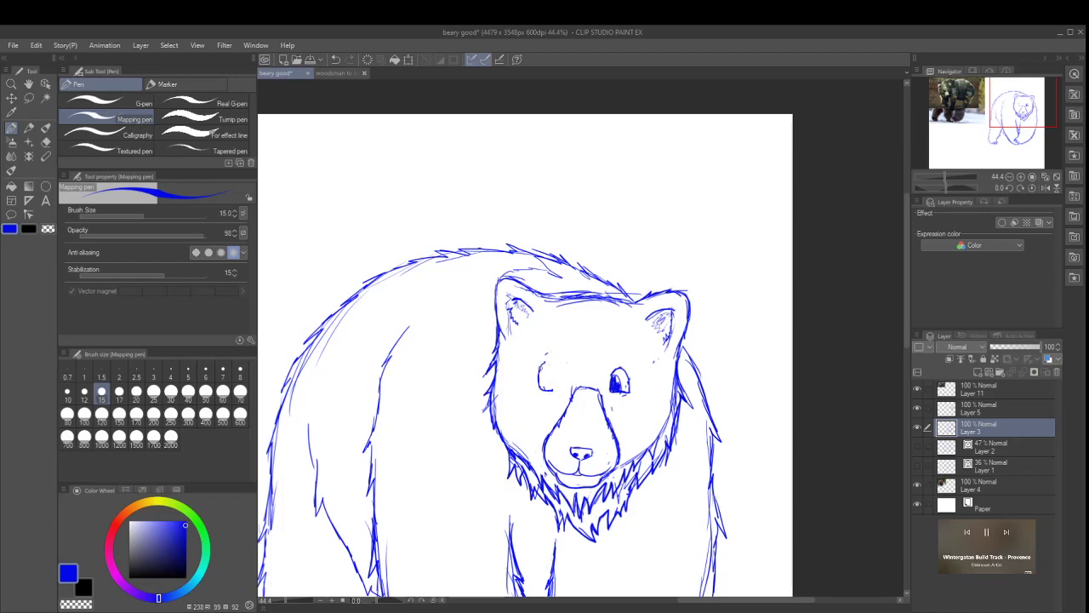
mouse_move(557, 368)
mouse_down()
mouse_move(560, 391)
mouse_move(550, 382)
mouse_up()
mouse_move(558, 382)
mouse_down()
mouse_move(557, 392)
mouse_move(544, 367)
mouse_move(541, 385)
mouse_up()
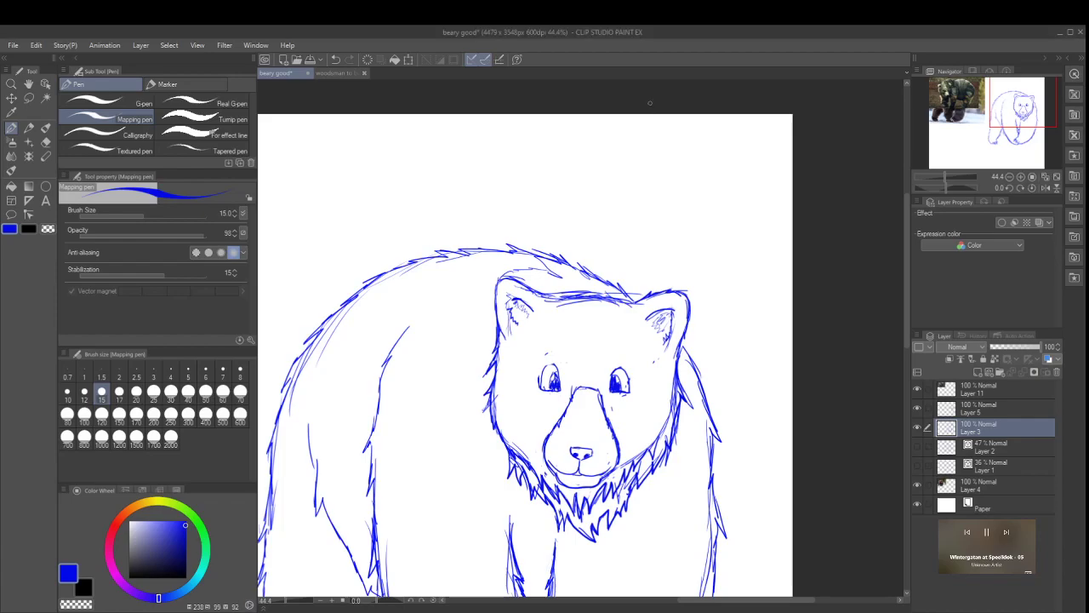
Step: Add a new layer above Layer 3 and sample a dark green-black armor colour from the armored bear picture on Layer 11
key(ctrl+shift+n)
drag(1029, 107, 956, 109)
click(1005, 392)
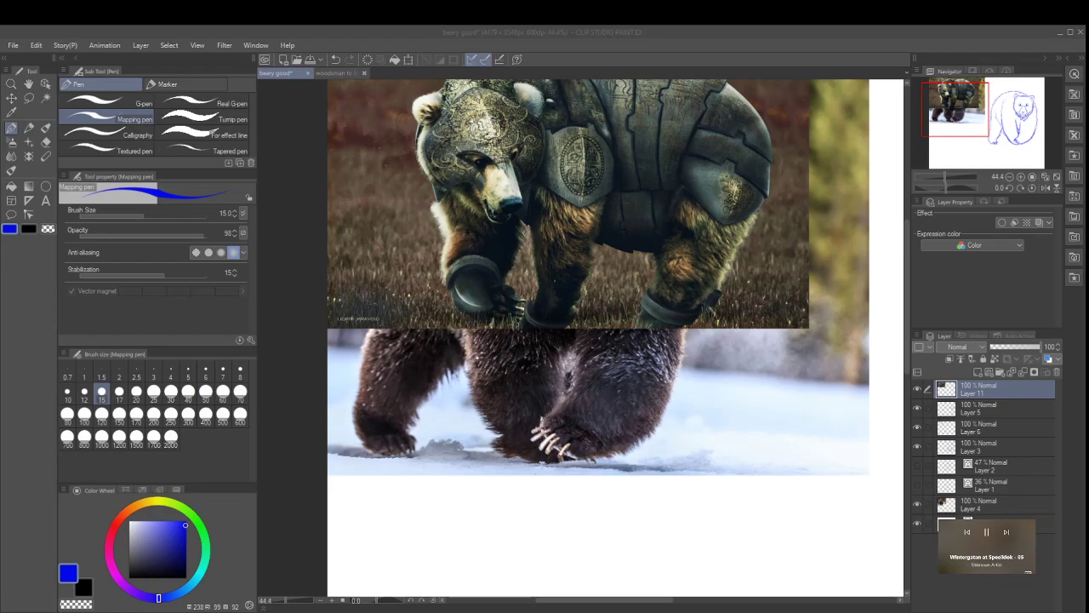
drag(955, 115, 955, 99)
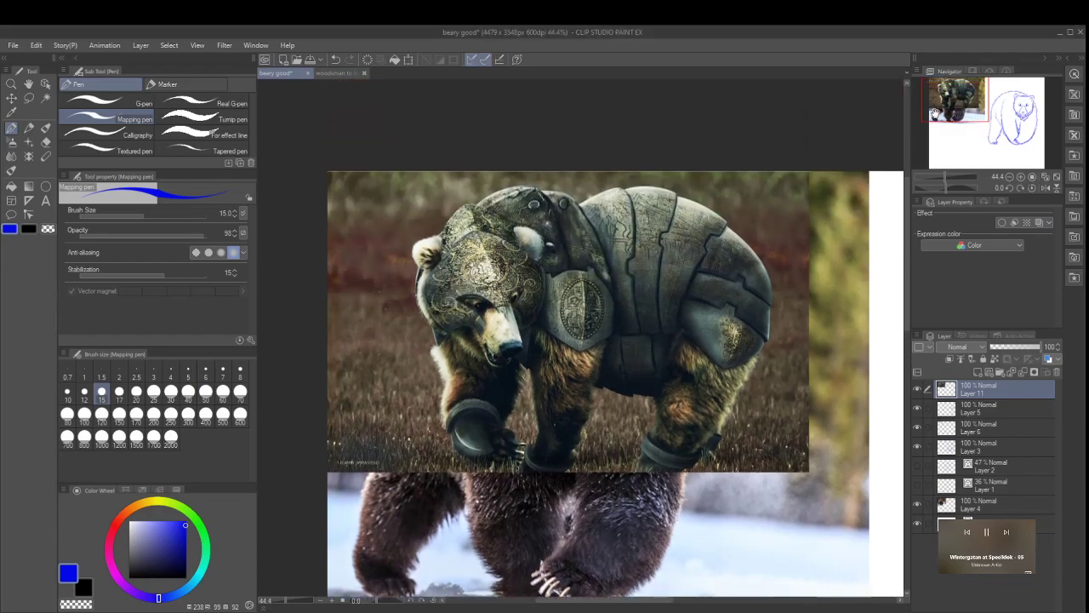
alt+click(534, 204)
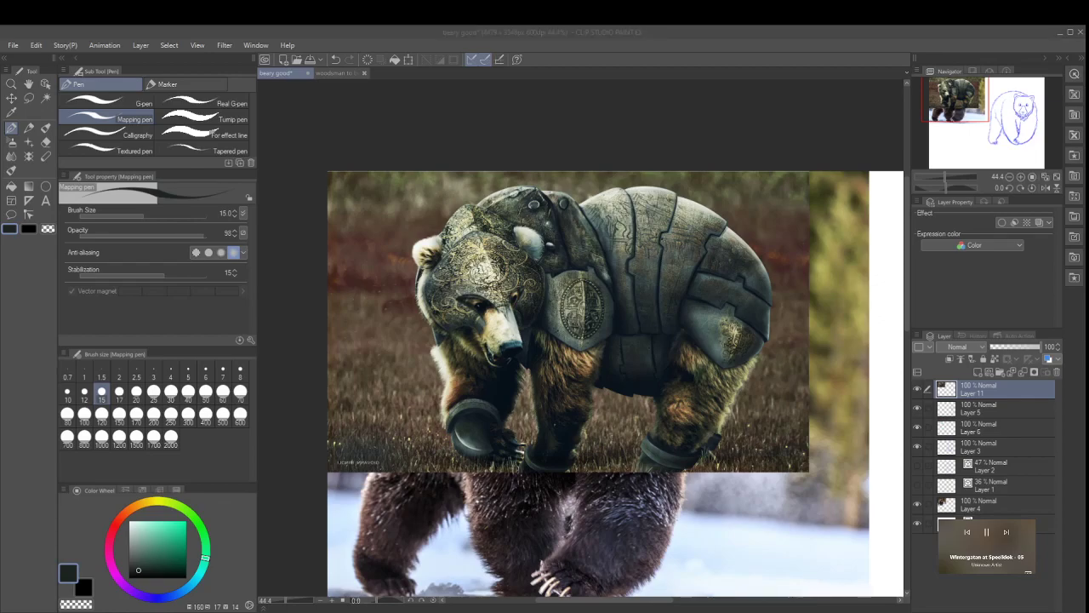
Step: Paste the cartoon polar bear picture with the brown cap and phone onto a new layer above the armored bear
click(315, 383)
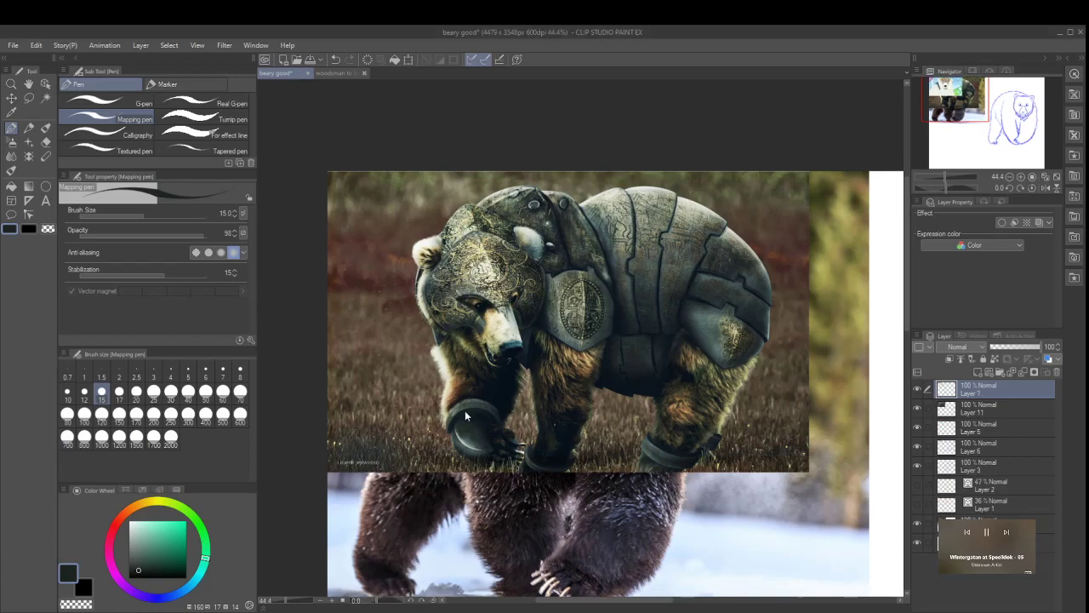
key(ctrl+v)
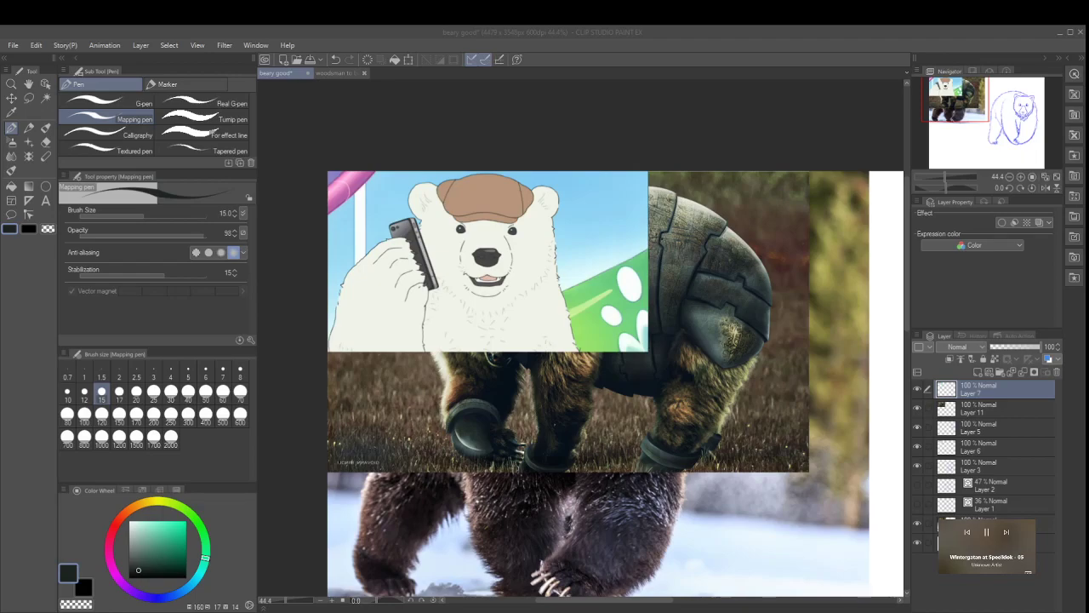
scroll(744, 397, down, 5)
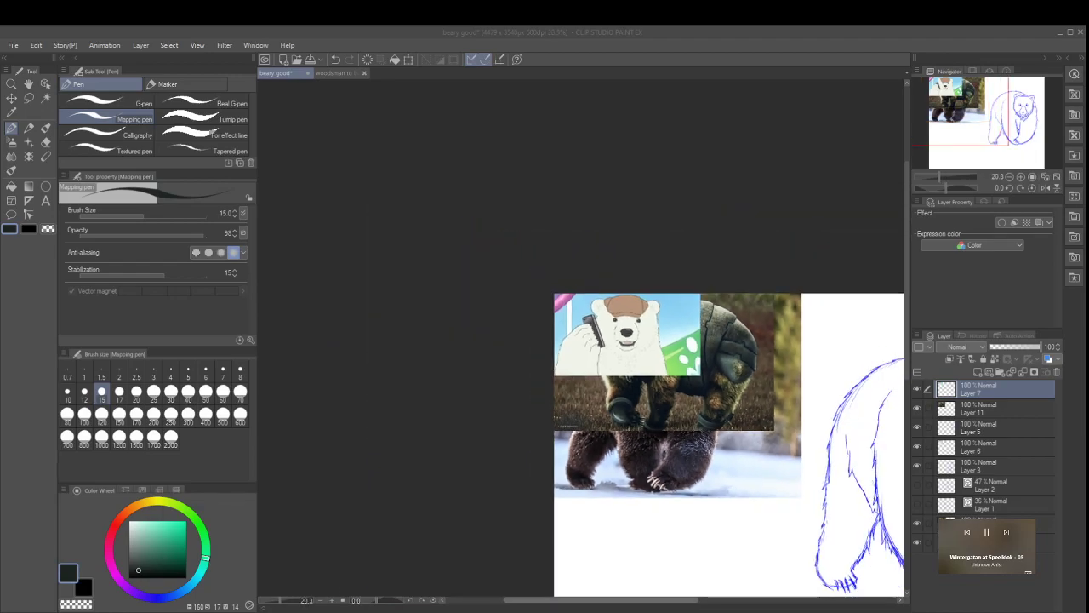
scroll(729, 600, right, 5)
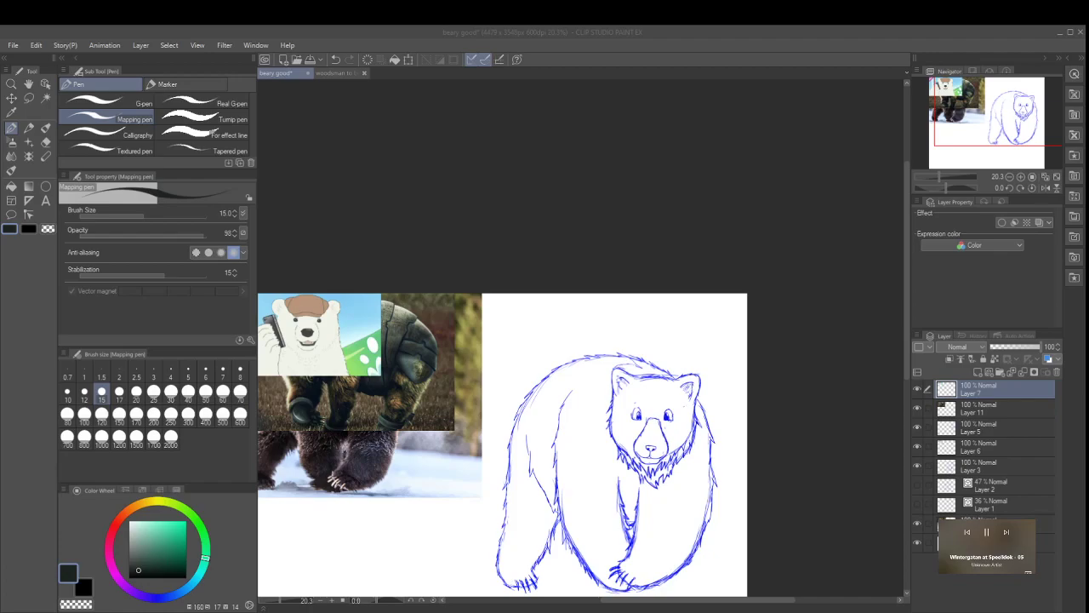
Step: Compare the bear sketch with the reference pictures and make Layer 5 the active layer
scroll(511, 443, down, 2)
scroll(511, 443, up, 3)
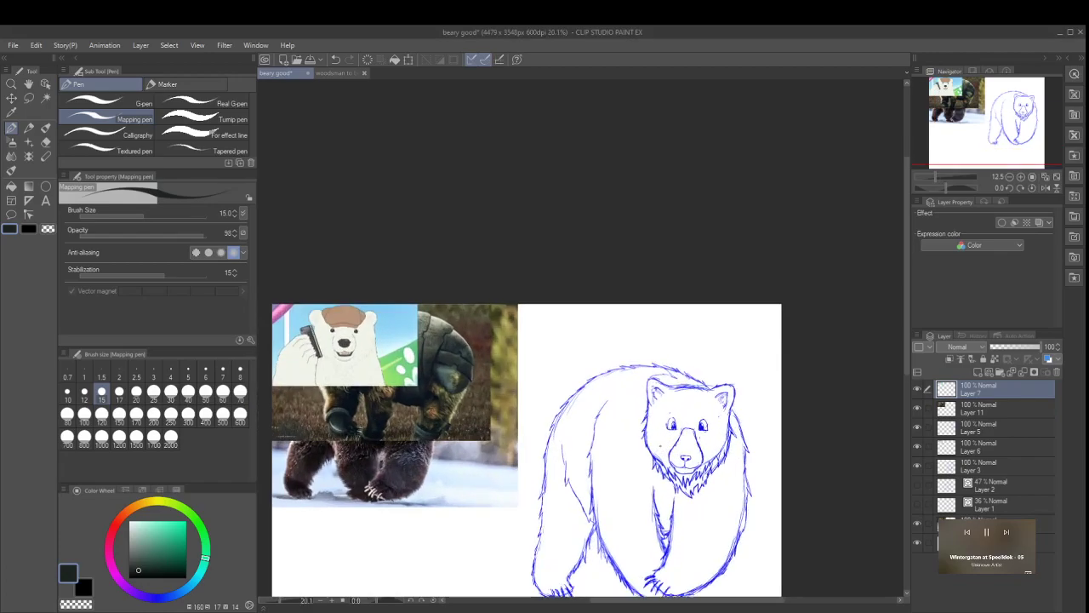
scroll(659, 446, up, 2)
scroll(668, 440, up, 2)
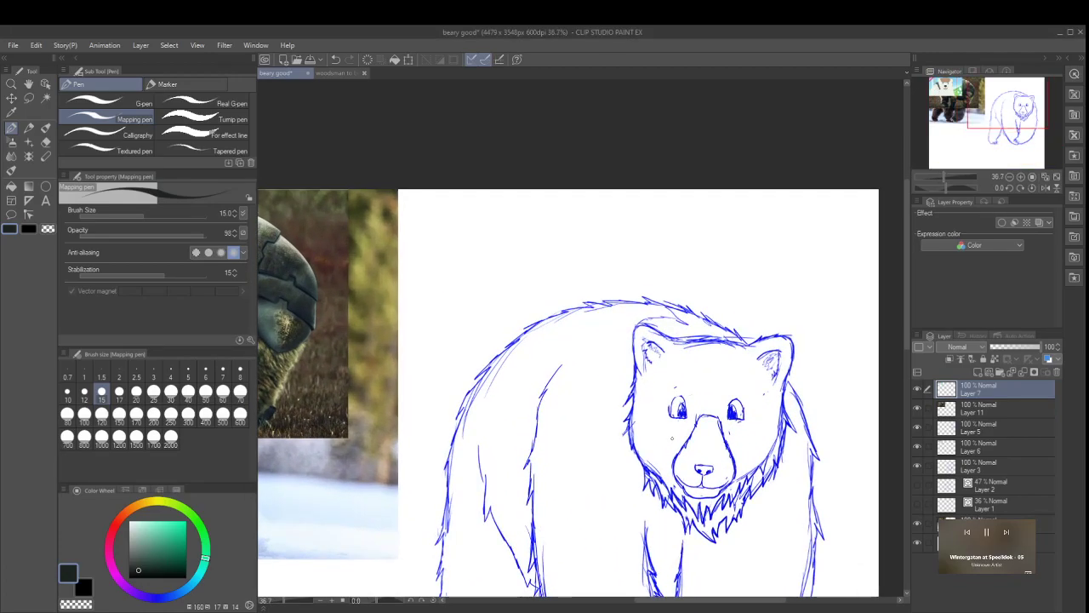
scroll(874, 473, down, 2)
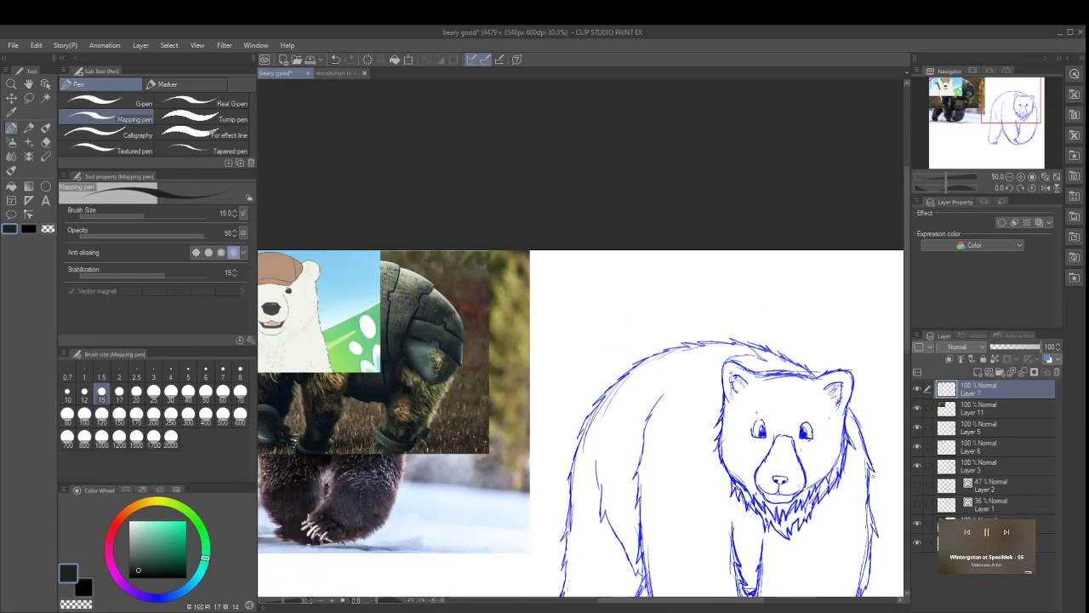
scroll(885, 455, down, 2)
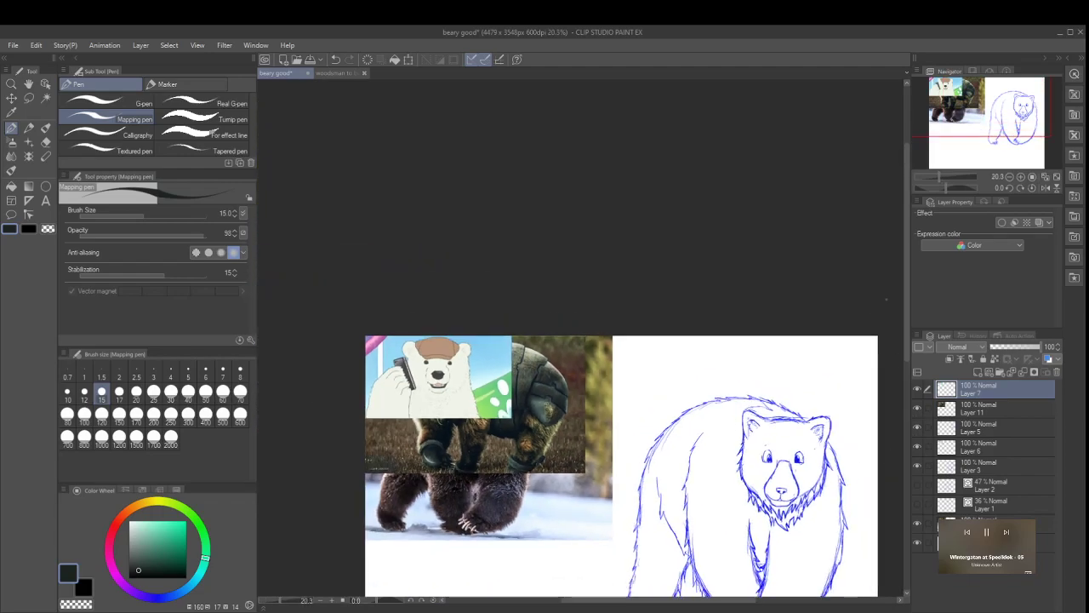
drag(906, 294, 900, 349)
click(990, 428)
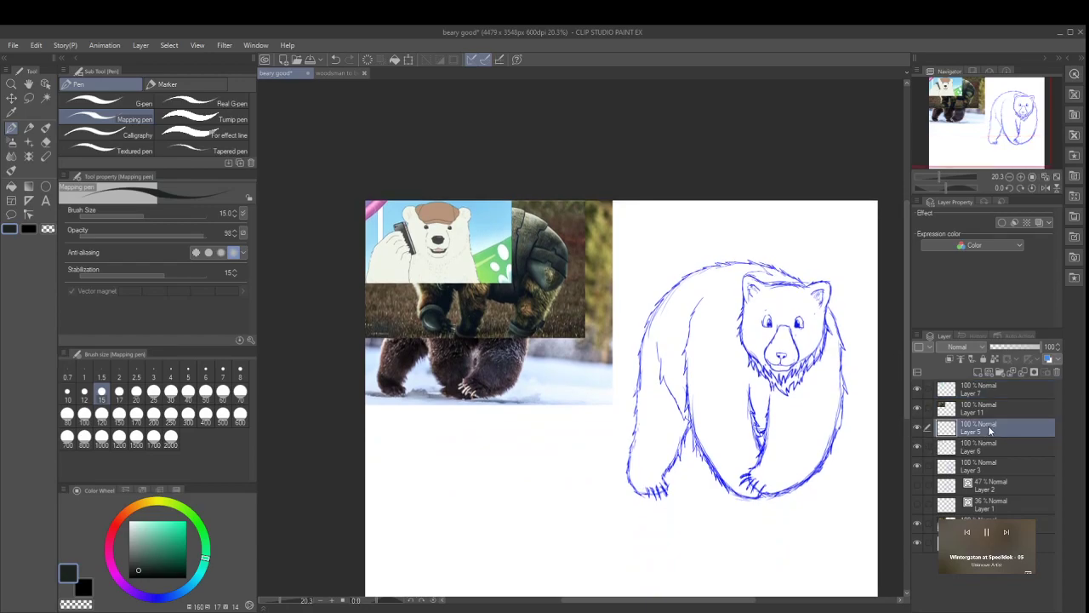
Step: Move Layer 6 above Layer 5 and merge Layer 5 down into Layer 3
click(986, 452)
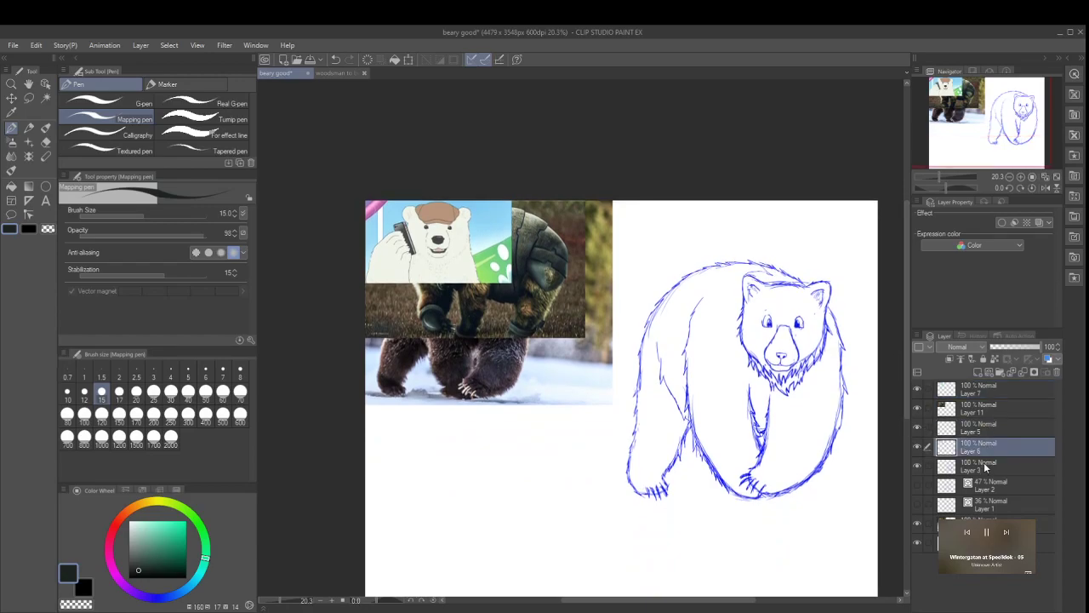
drag(994, 451, 996, 424)
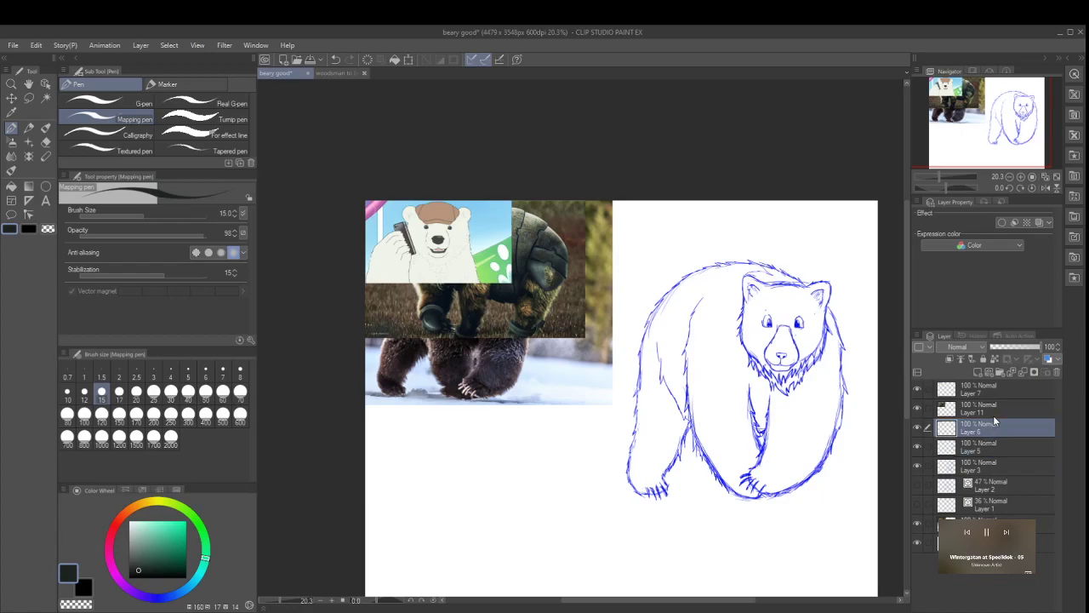
click(919, 449)
click(919, 450)
click(989, 463)
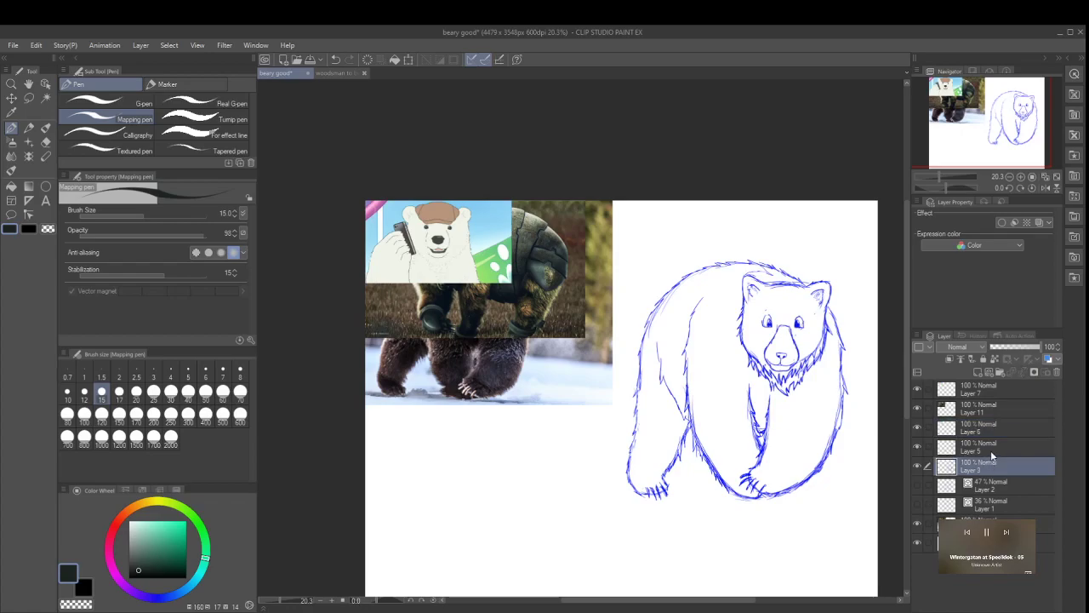
click(991, 451)
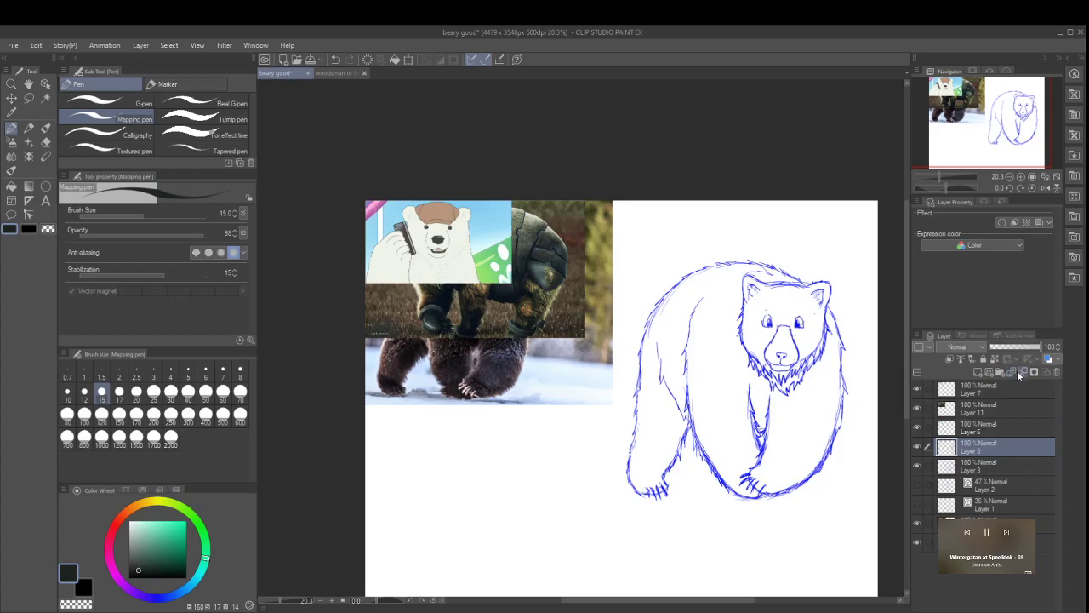
click(1019, 372)
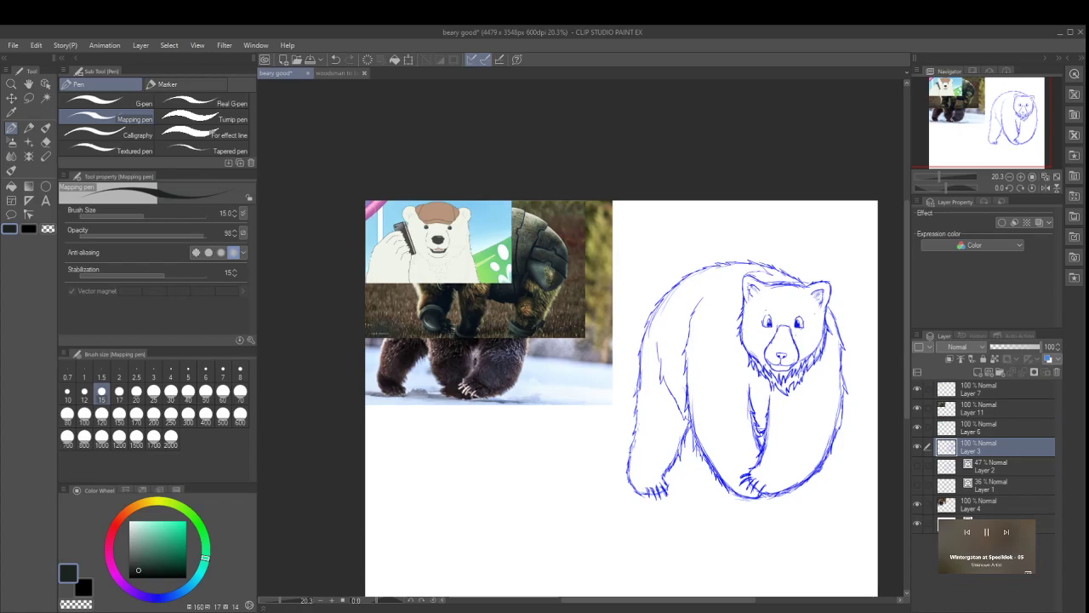
Step: Duplicate Layer 3 repeatedly, then remove the extra copies so that only one copy is left above the original
key(ctrl+shift+d)
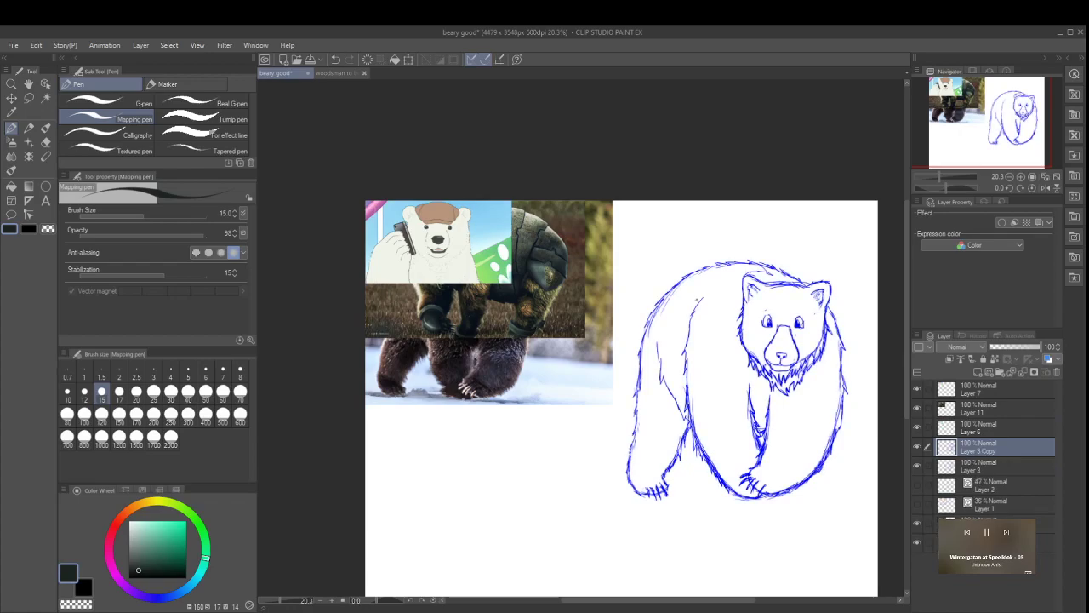
key(ctrl+shift+d)
key(ctrl+shift+d)
key(ctrl+shift+d)
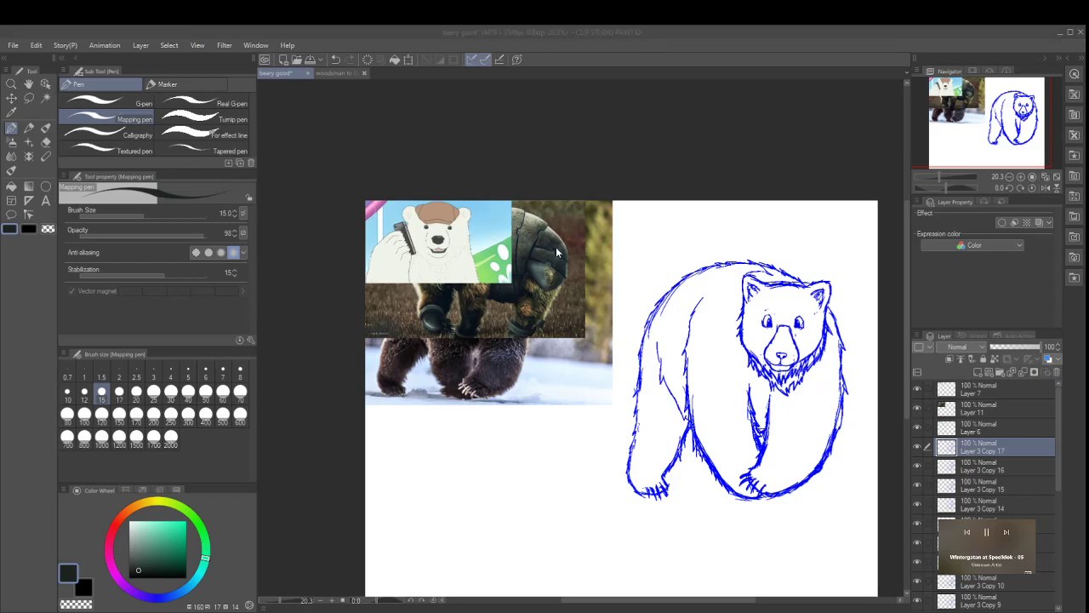
scroll(996, 498, down, 2)
scroll(996, 497, down, 3)
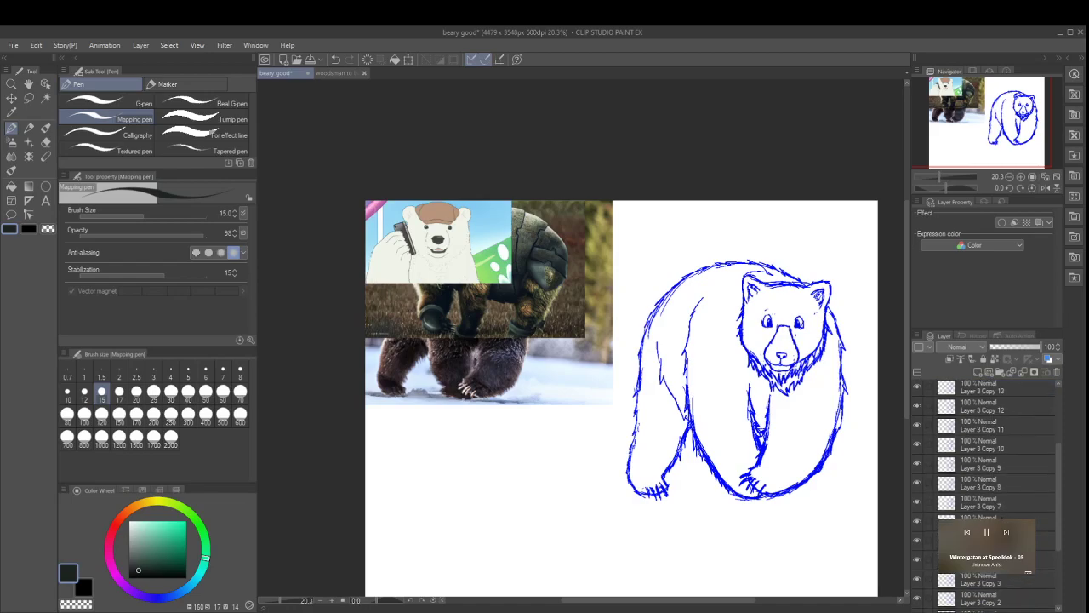
shift+click(1004, 576)
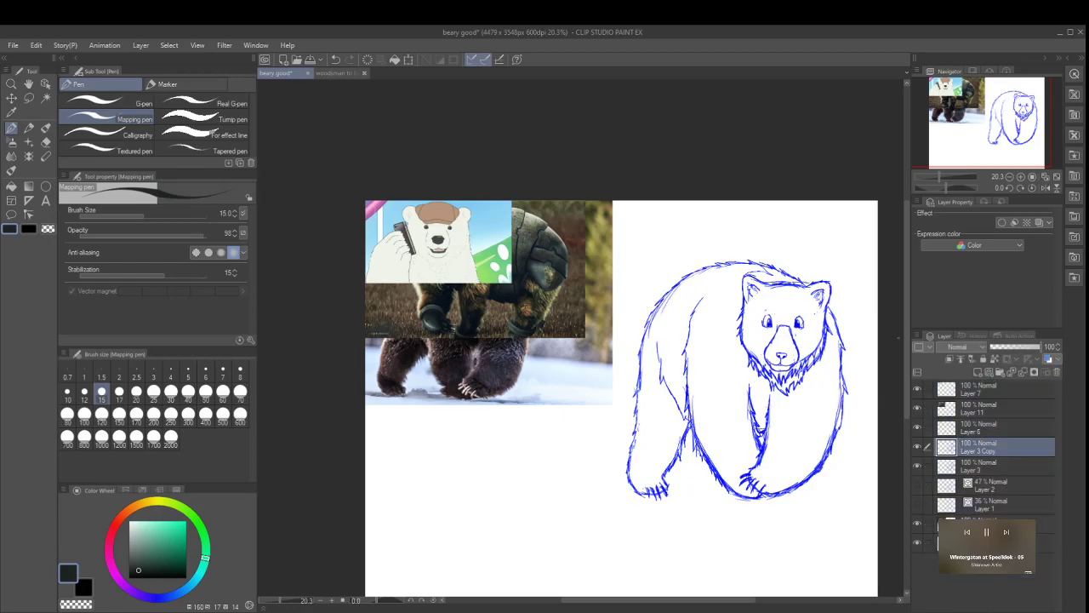
Step: Scale the copied bear sketch to 59% and place it in the empty canvas area below the reference pictures
click(409, 60)
drag(849, 259, 750, 365)
drag(721, 458, 497, 518)
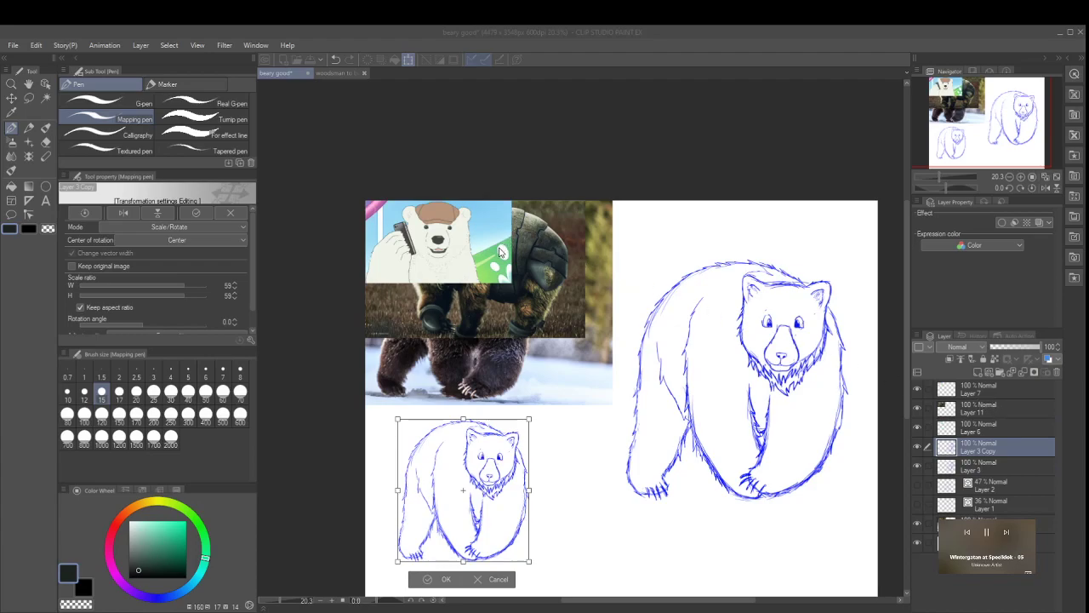
key(Return)
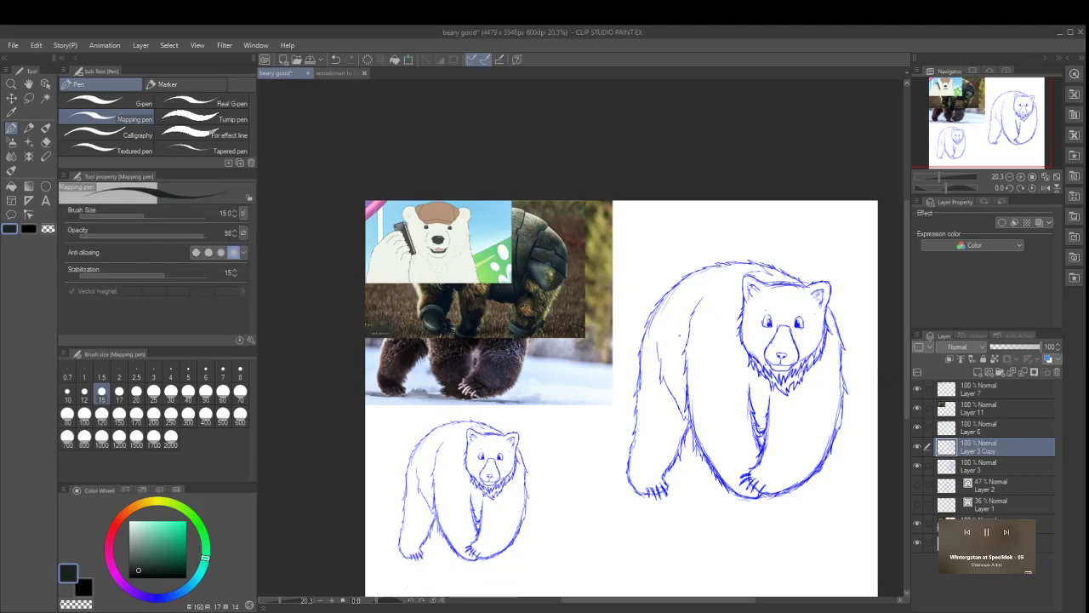
Step: Remove the cartoon polar bear picture with its Layer 7 and delete Layer 6
click(1005, 410)
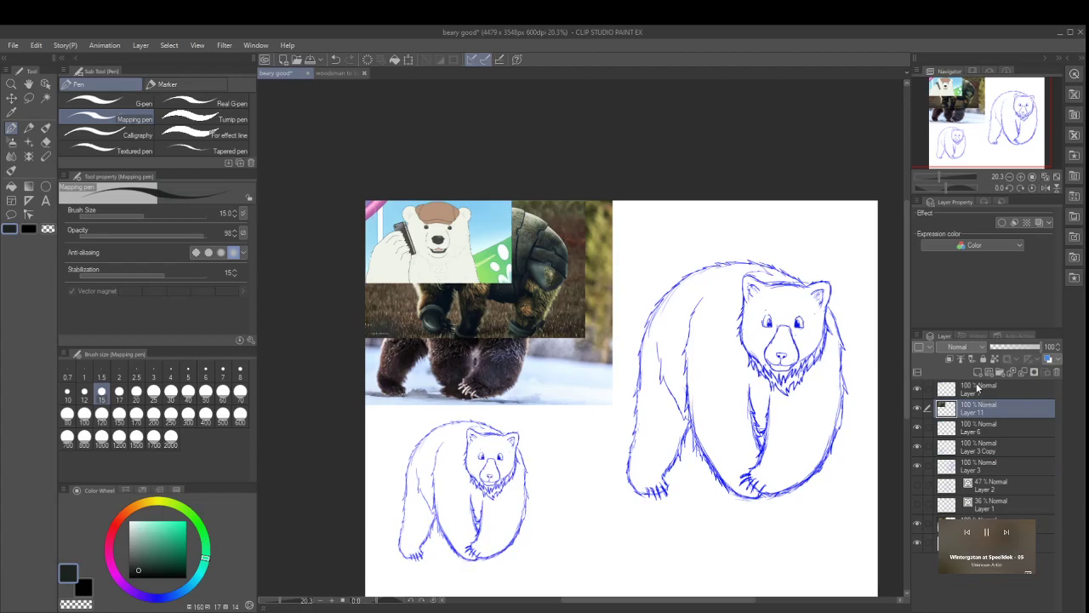
click(977, 388)
key(Delete)
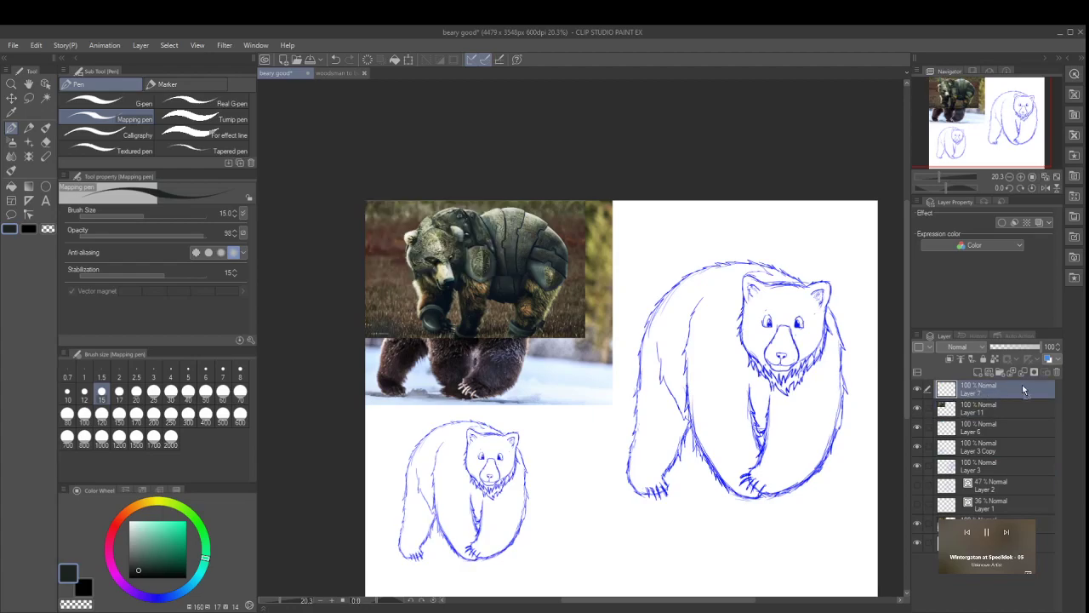
click(1057, 372)
click(993, 407)
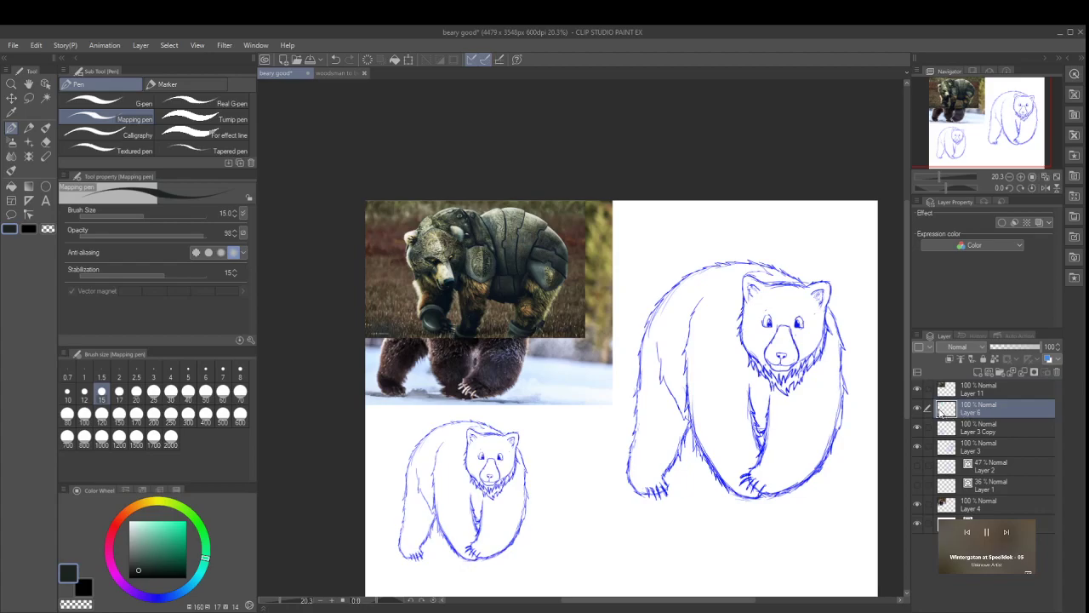
click(916, 411)
click(1058, 373)
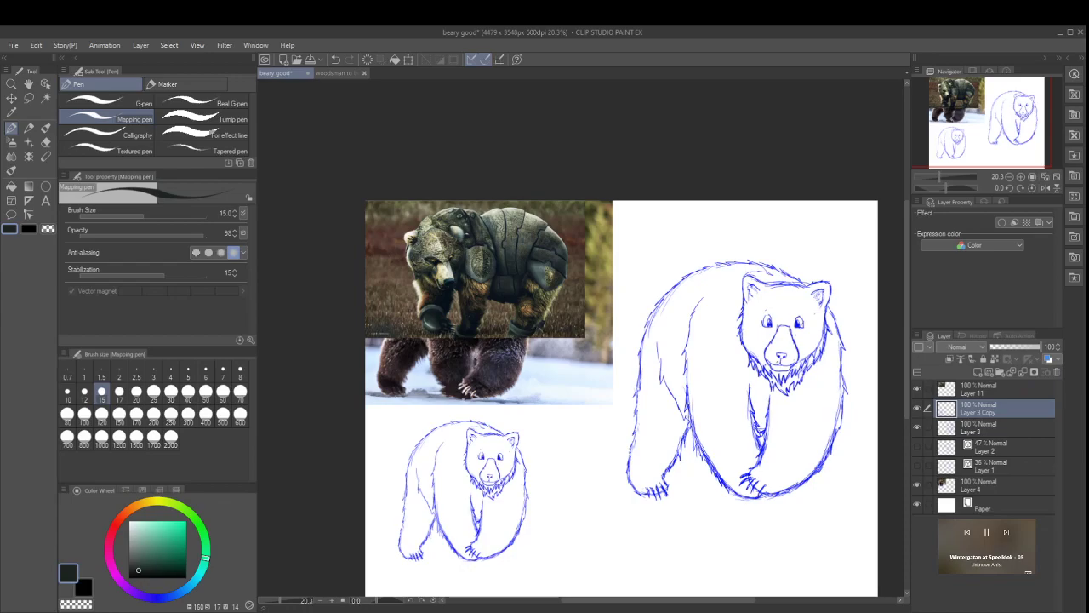
Step: Set the drawing colour to a strong orange with hue 22, saturation 94 and value 83
scroll(762, 374, up, 2)
mouse_move(660, 602)
mouse_down()
mouse_move(705, 588)
mouse_move(632, 584)
mouse_move(639, 576)
mouse_move(703, 569)
mouse_move(627, 554)
mouse_move(710, 573)
mouse_move(643, 598)
mouse_move(729, 600)
mouse_up()
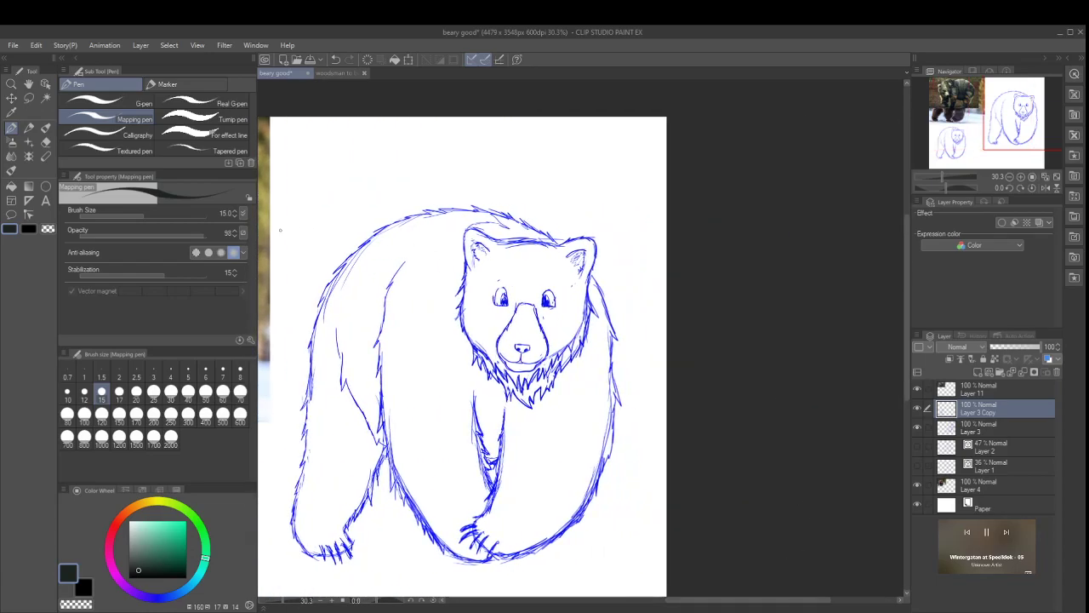
drag(138, 534, 187, 537)
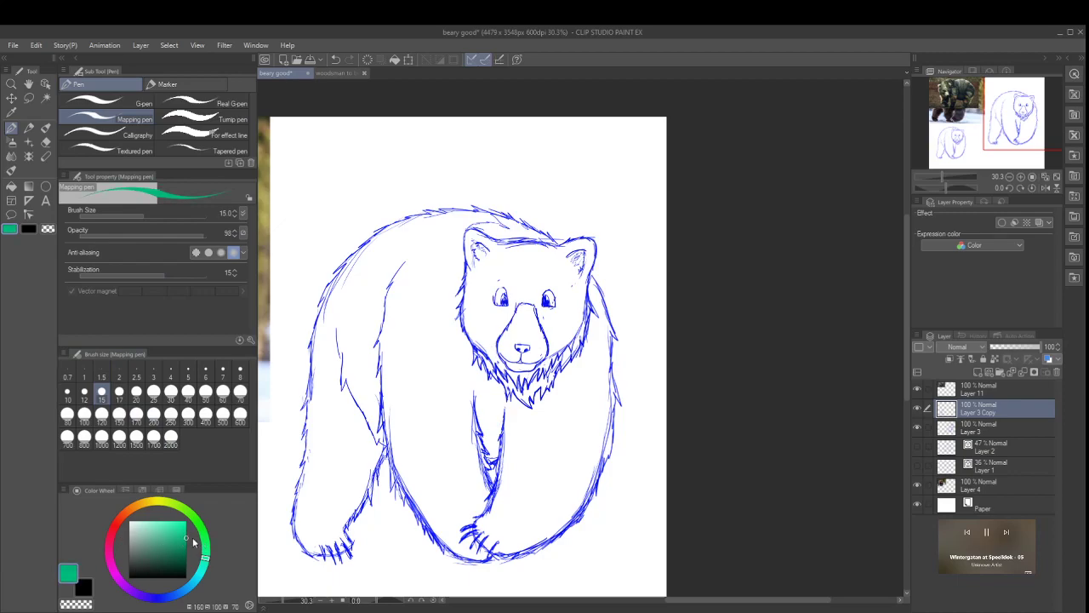
click(182, 541)
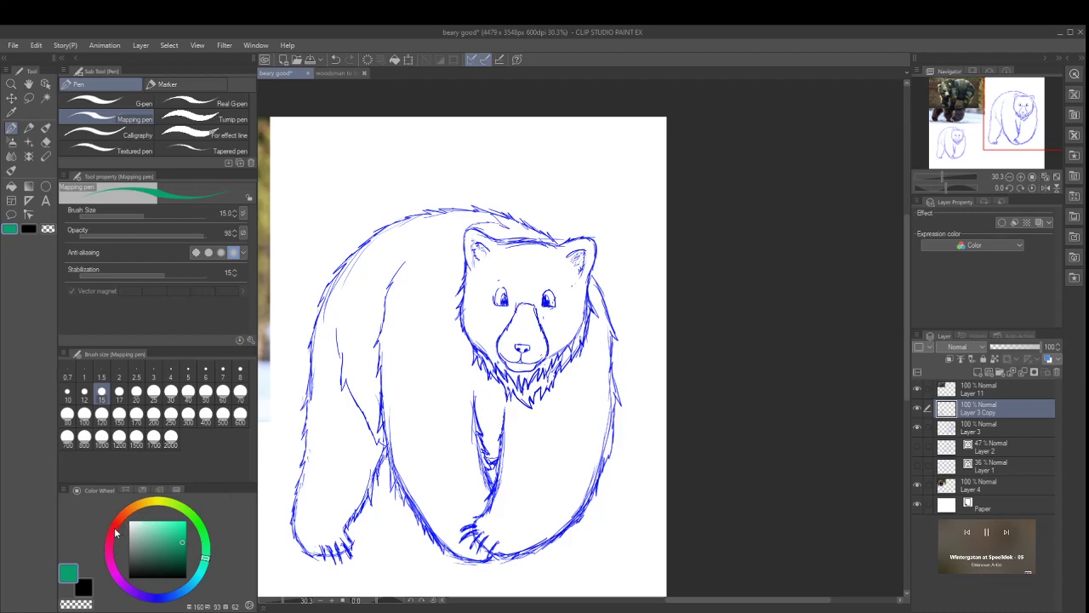
click(116, 530)
mouse_move(118, 529)
mouse_down()
mouse_move(129, 507)
mouse_move(182, 530)
mouse_up()
click(181, 525)
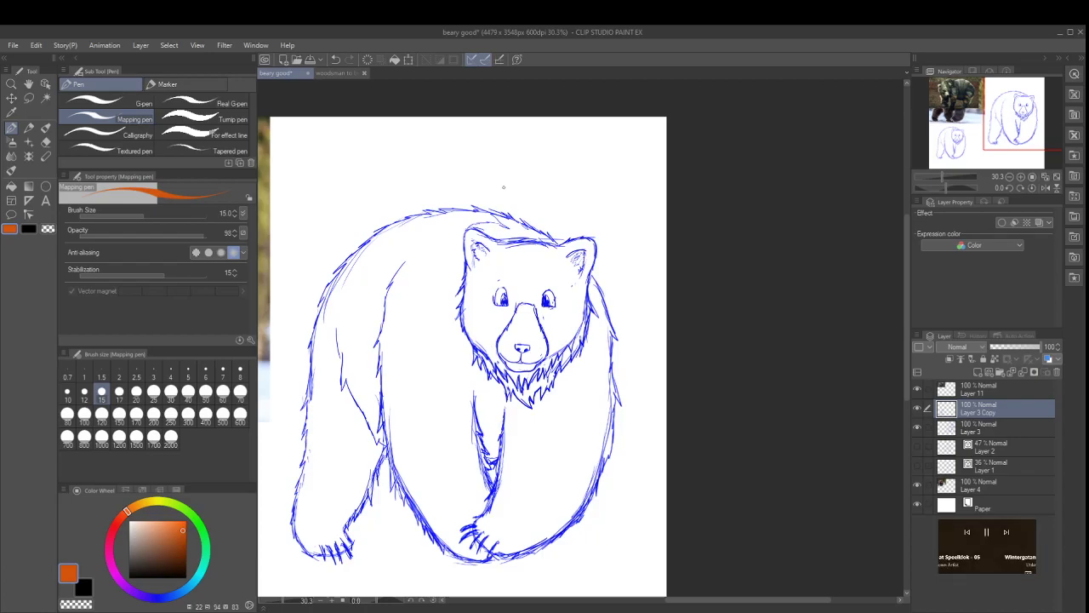
Step: Sketch orange face-armour lines on Layer 3 Copy around the large bear's eyes, nose bridge, one cheek and temple
scroll(416, 251, down, 3)
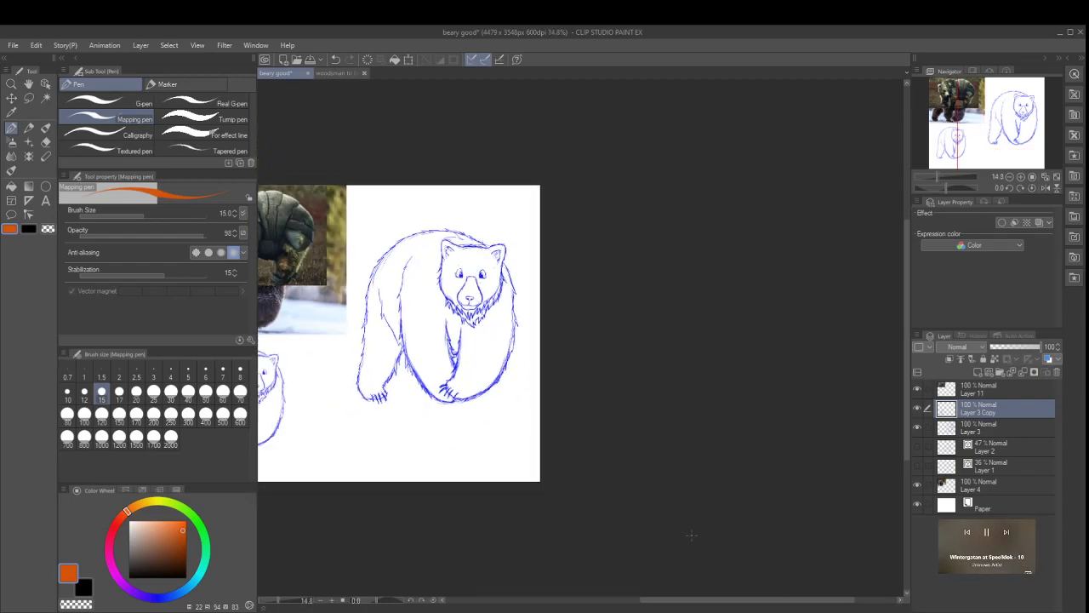
drag(698, 602, 640, 602)
scroll(550, 178, up, 1)
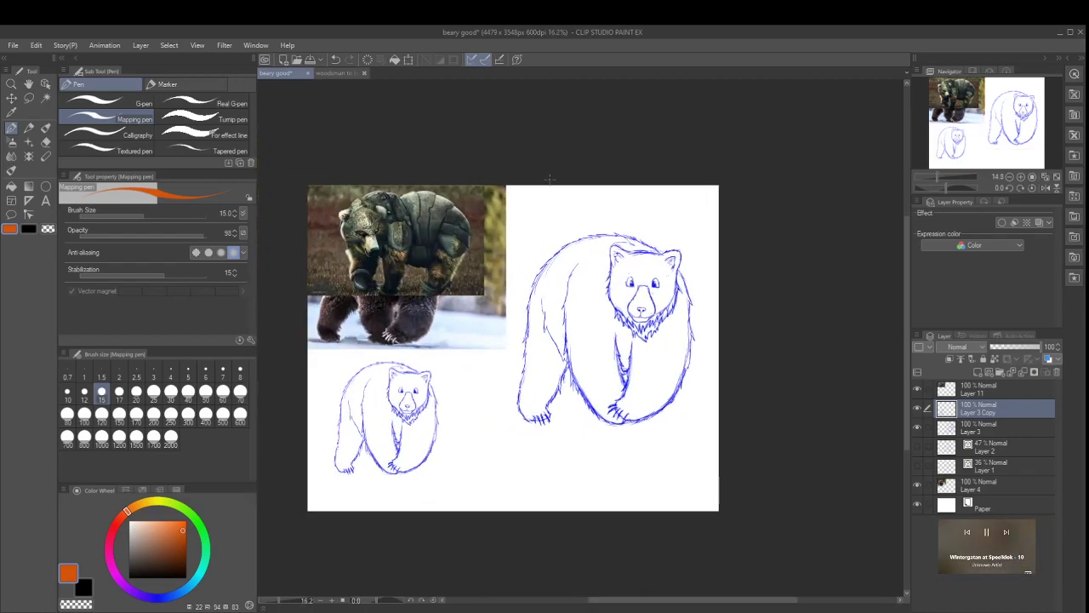
scroll(550, 177, up, 2)
drag(678, 603, 664, 602)
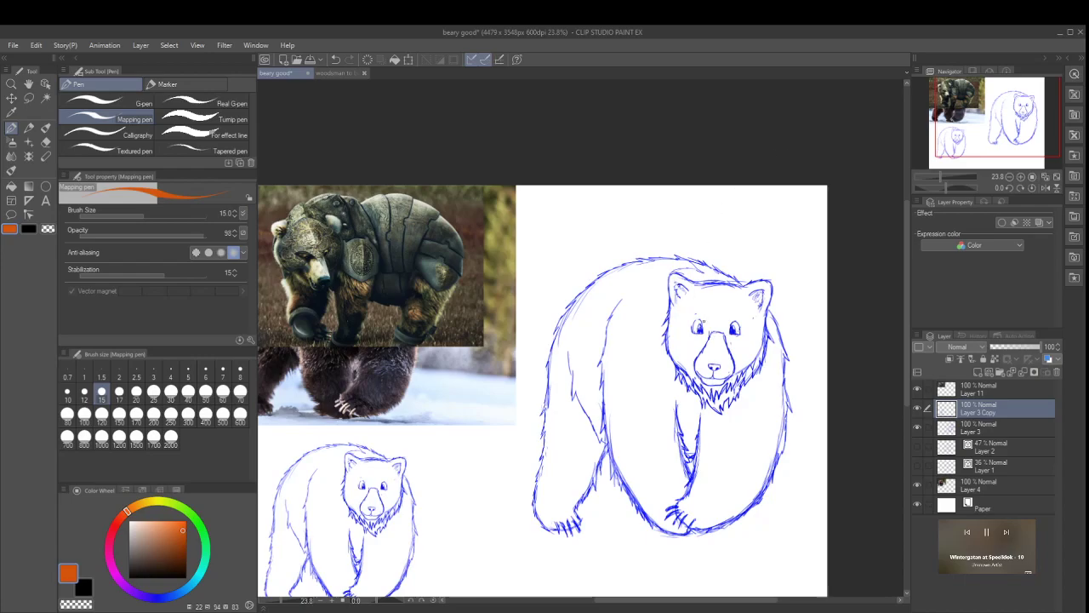
drag(705, 324, 709, 337)
mouse_move(729, 323)
mouse_down()
mouse_move(719, 337)
mouse_move(724, 329)
mouse_up()
drag(695, 342, 696, 344)
key(ctrl+z)
mouse_move(699, 336)
mouse_down()
mouse_move(706, 345)
mouse_move(698, 333)
mouse_move(708, 331)
mouse_move(705, 346)
mouse_up()
mouse_move(677, 358)
mouse_down()
mouse_move(700, 354)
mouse_move(667, 357)
mouse_up()
mouse_move(691, 297)
mouse_down()
mouse_move(705, 287)
mouse_move(673, 313)
mouse_up()
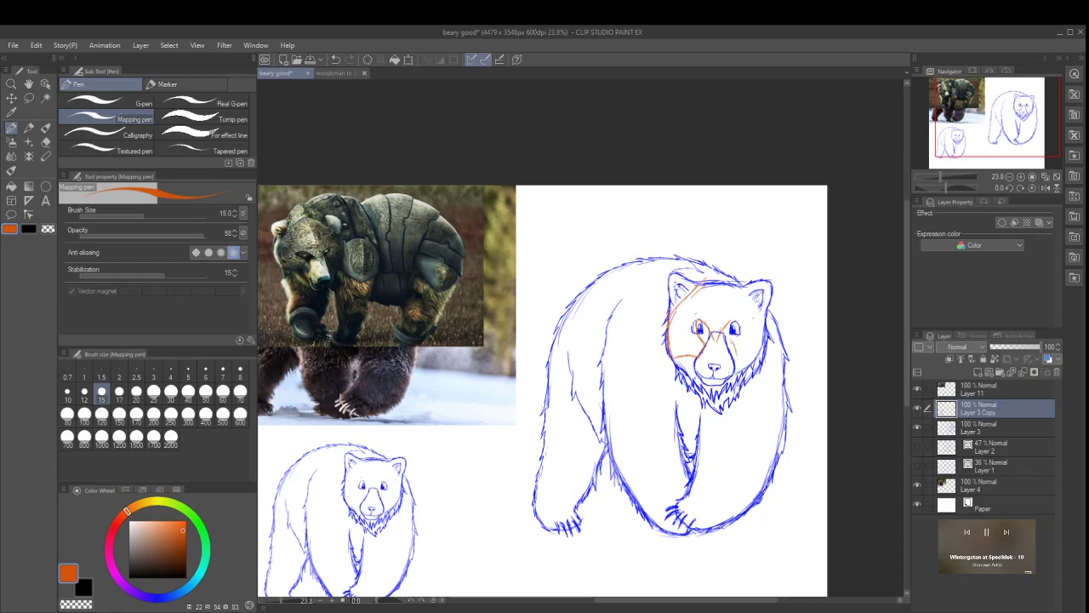
Step: Extend the orange head armour across the forehead and around the other cheek of the large bear
drag(687, 295, 711, 278)
drag(728, 287, 752, 309)
drag(697, 279, 715, 276)
drag(665, 305, 667, 322)
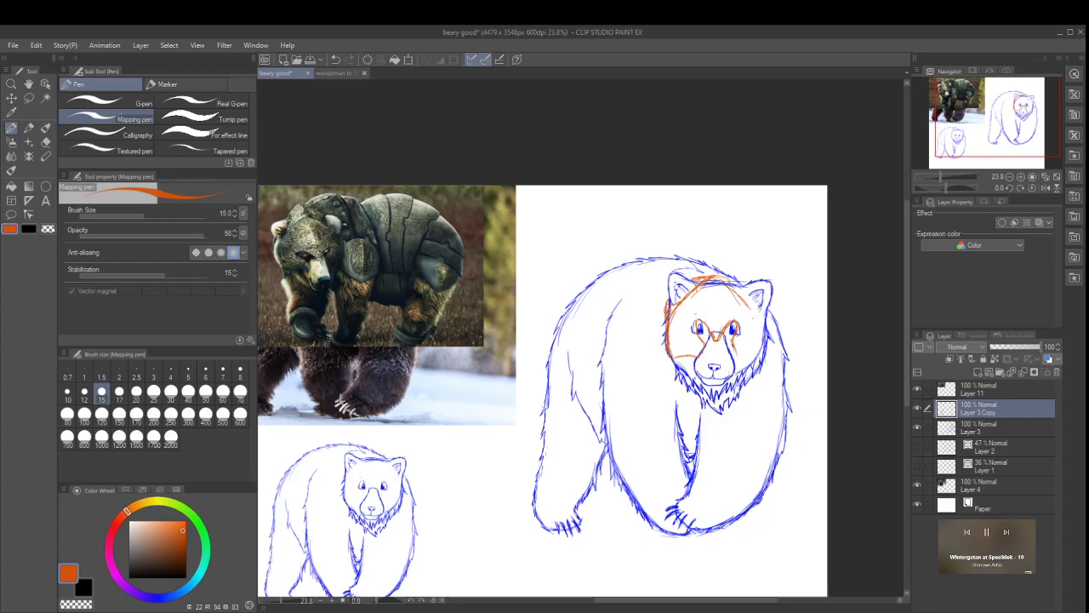
drag(737, 353, 757, 349)
drag(768, 317, 763, 348)
drag(761, 345, 739, 353)
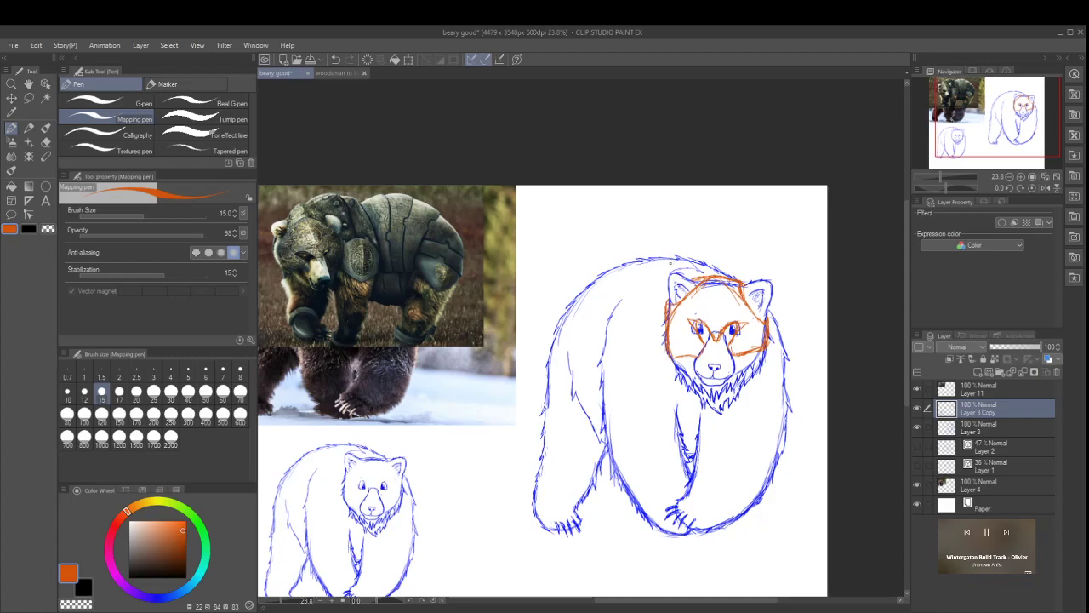
Step: Sketch an orange armour edge curving from the near shoulder up over the hump to behind the head
mouse_move(607, 313)
mouse_down()
mouse_move(677, 253)
mouse_move(639, 279)
mouse_move(612, 323)
mouse_up()
drag(640, 280, 618, 305)
drag(689, 249, 627, 291)
drag(690, 249, 740, 277)
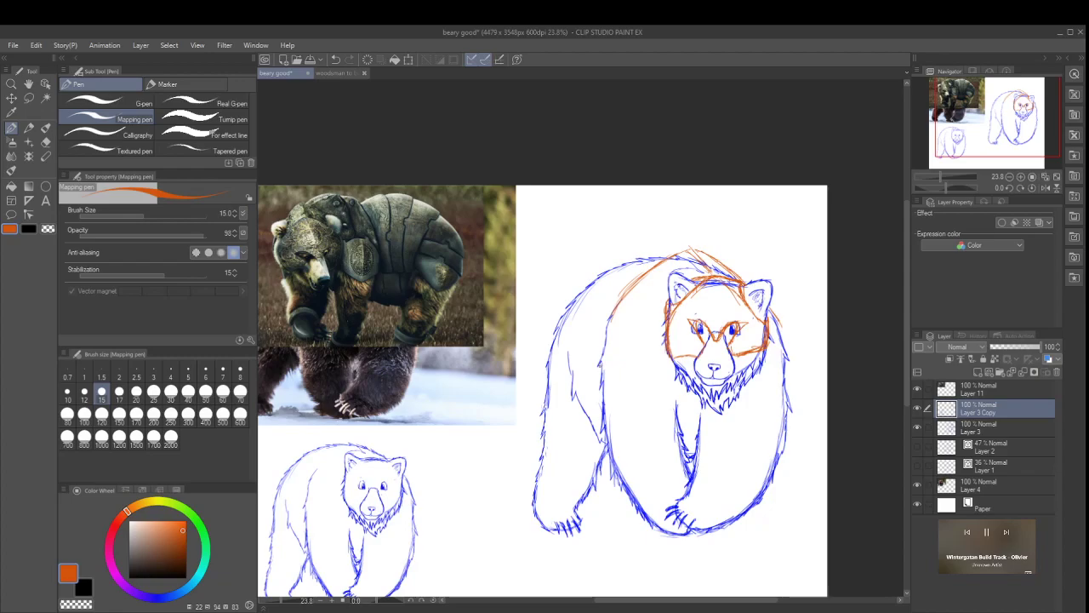
Step: Outline an angular orange armour plate on the near shoulder, ending in a point below the bear's cheek
mouse_move(606, 377)
mouse_down()
mouse_move(628, 402)
mouse_move(672, 381)
mouse_up()
mouse_move(592, 358)
mouse_down()
mouse_move(594, 328)
mouse_move(596, 361)
mouse_up()
key(ctrl+z)
key(ctrl+z)
mouse_move(595, 328)
mouse_down()
mouse_move(600, 303)
mouse_move(644, 314)
mouse_move(623, 281)
mouse_move(600, 309)
mouse_up()
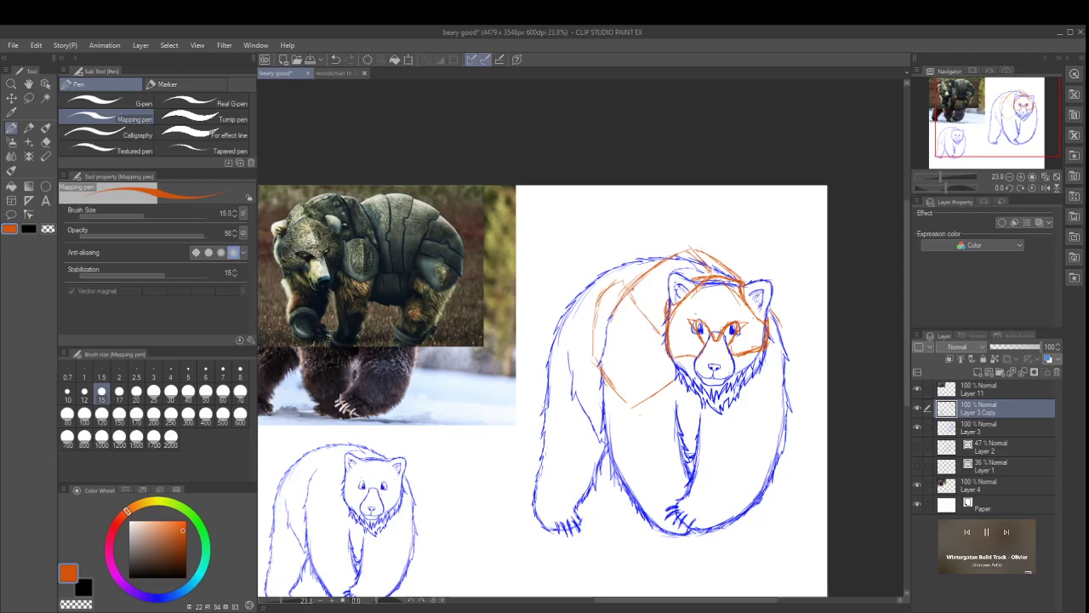
mouse_move(618, 280)
mouse_down()
mouse_move(593, 321)
mouse_move(593, 371)
mouse_move(620, 403)
mouse_move(671, 378)
mouse_up()
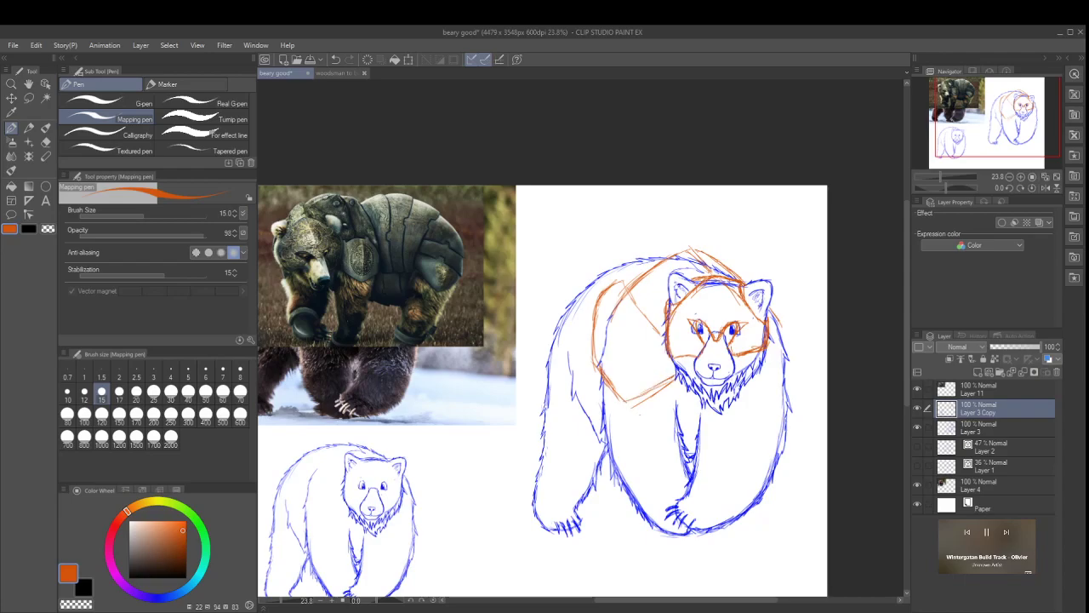
drag(618, 282, 662, 334)
Step: Outline an orange armour plate over the far shoulder beside the head and reinforce the edge over the hump
mouse_move(774, 267)
mouse_down()
mouse_move(796, 304)
mouse_move(787, 283)
mouse_move(794, 371)
mouse_up()
mouse_move(768, 371)
mouse_down()
mouse_move(787, 376)
mouse_move(794, 358)
mouse_up()
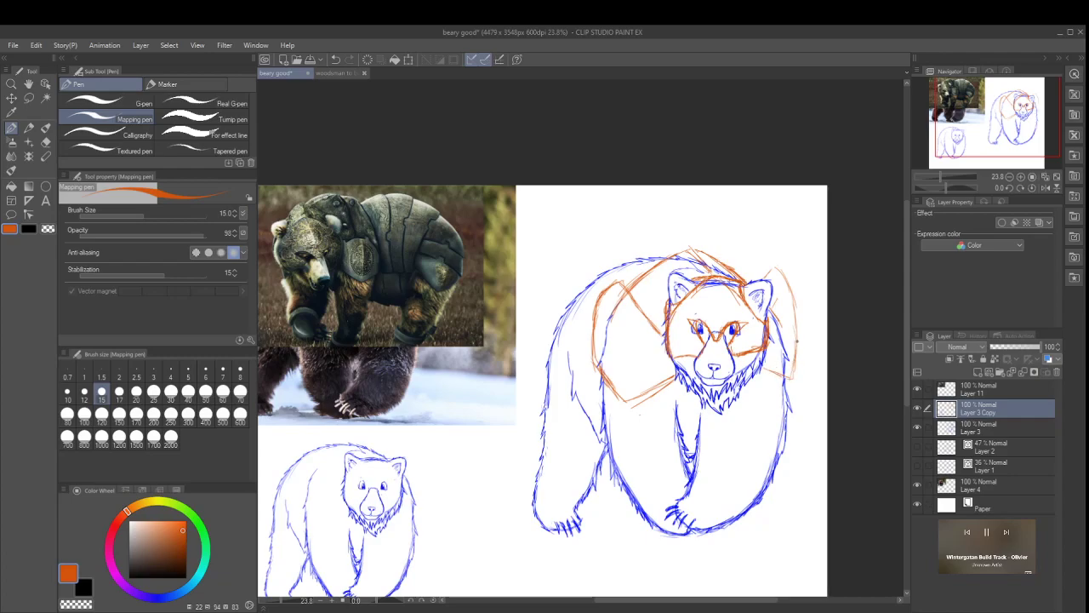
mouse_move(781, 270)
mouse_down()
mouse_move(800, 341)
mouse_move(797, 323)
mouse_move(792, 343)
mouse_up()
mouse_move(769, 267)
mouse_down()
mouse_move(756, 280)
mouse_move(771, 265)
mouse_move(773, 280)
mouse_up()
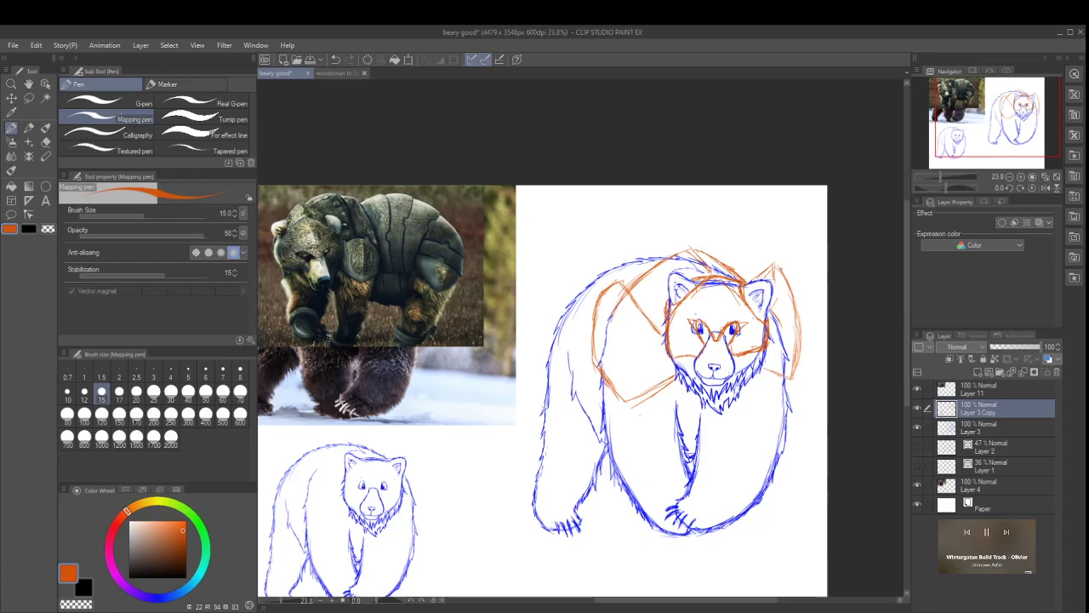
mouse_move(792, 286)
mouse_down()
mouse_move(805, 345)
mouse_move(787, 379)
mouse_up()
drag(697, 248, 742, 281)
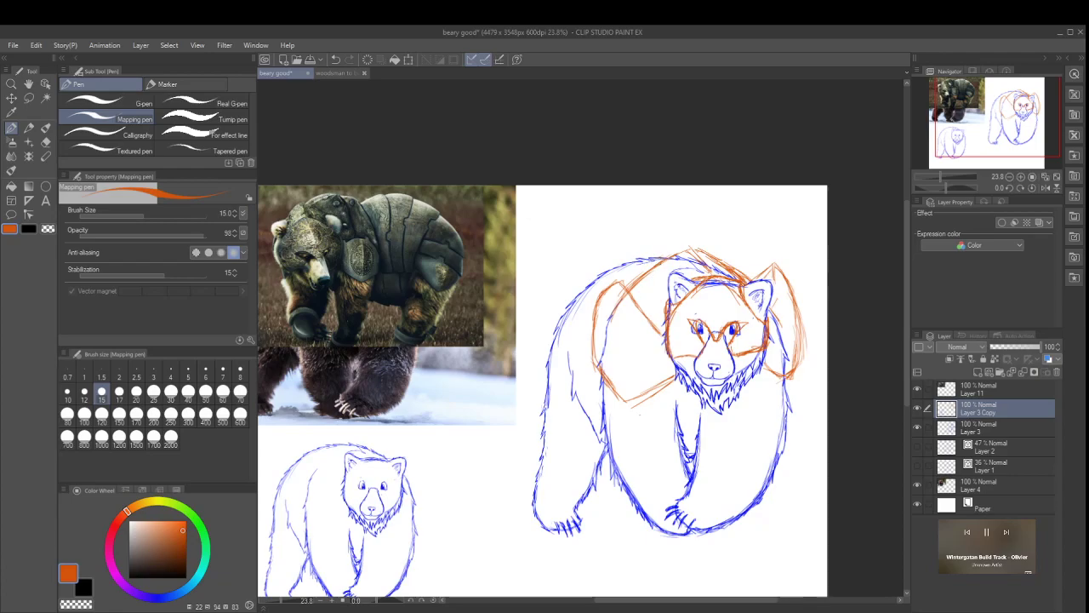
Step: Sketch orange armour plate outlines along the large bear's back and down over its rump
mouse_move(666, 256)
mouse_down()
mouse_move(605, 249)
mouse_move(592, 298)
mouse_up()
drag(600, 259, 555, 295)
mouse_move(553, 296)
mouse_down()
mouse_move(583, 338)
mouse_move(554, 318)
mouse_move(554, 302)
mouse_move(539, 362)
mouse_up()
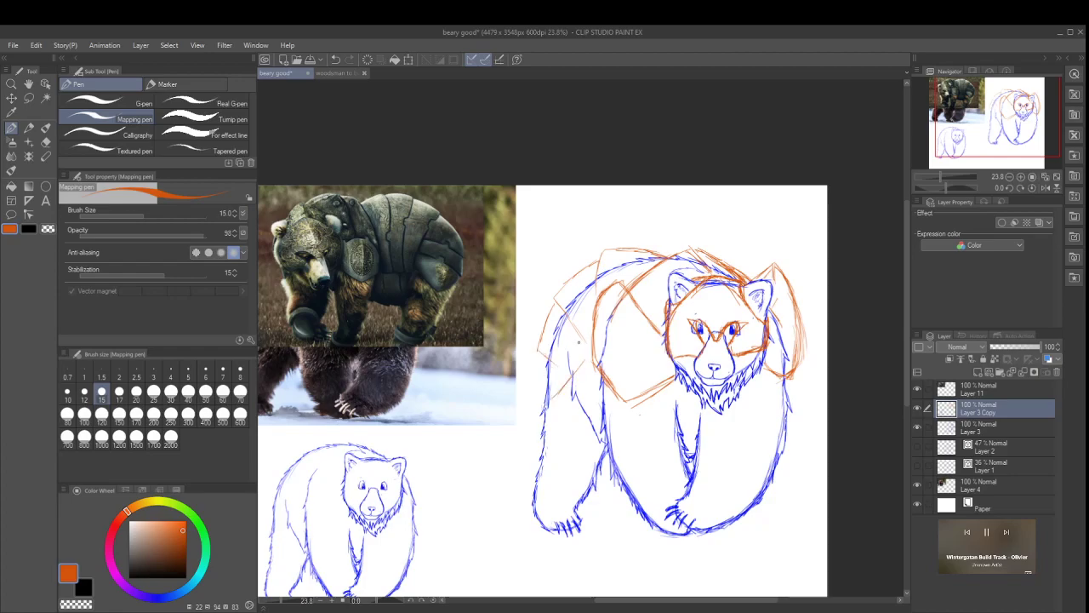
Step: Try an orange armour plate outline over the large bear's hip and upper hind leg
drag(536, 343, 542, 399)
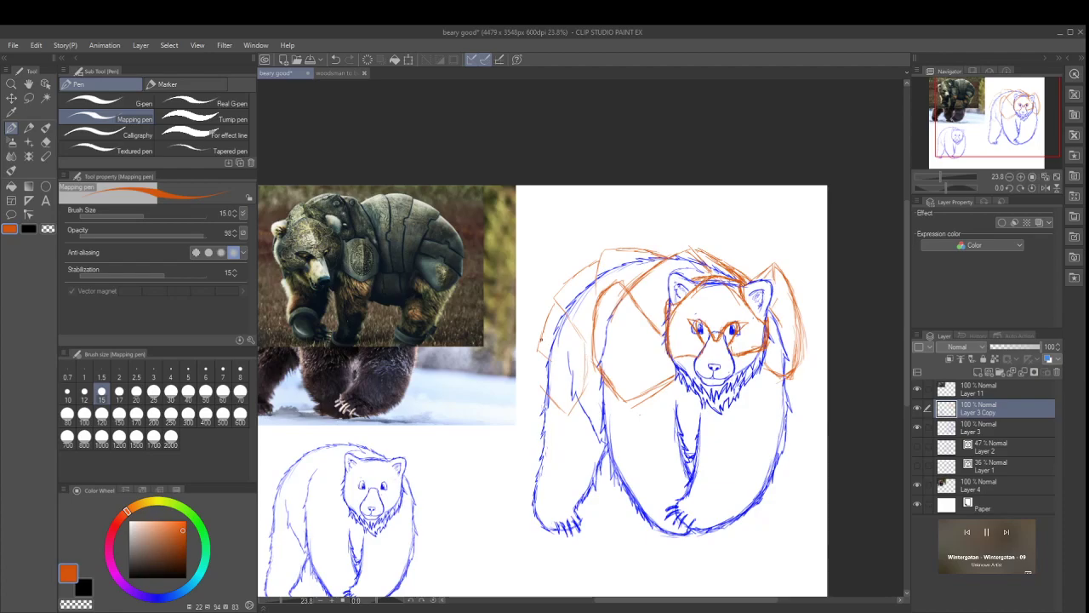
drag(537, 378, 534, 395)
mouse_move(539, 356)
mouse_down()
mouse_move(538, 385)
mouse_move(534, 329)
mouse_move(585, 339)
mouse_move(585, 381)
mouse_move(565, 416)
mouse_up()
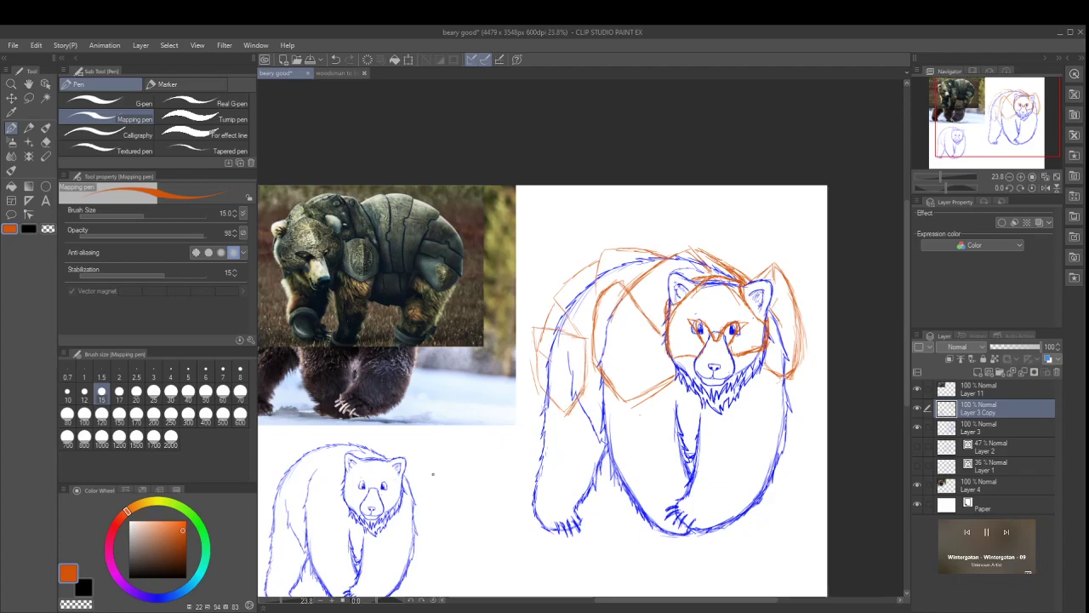
Step: Undo the latest orange strokes of the hip plate
key(ctrl+z)
key(ctrl+z)
key(ctrl+z)
key(ctrl+z)
key(ctrl+z)
key(ctrl+z)
key(ctrl+z)
key(ctrl+z)
key(ctrl+z)
key(ctrl+z)
key(ctrl+z)
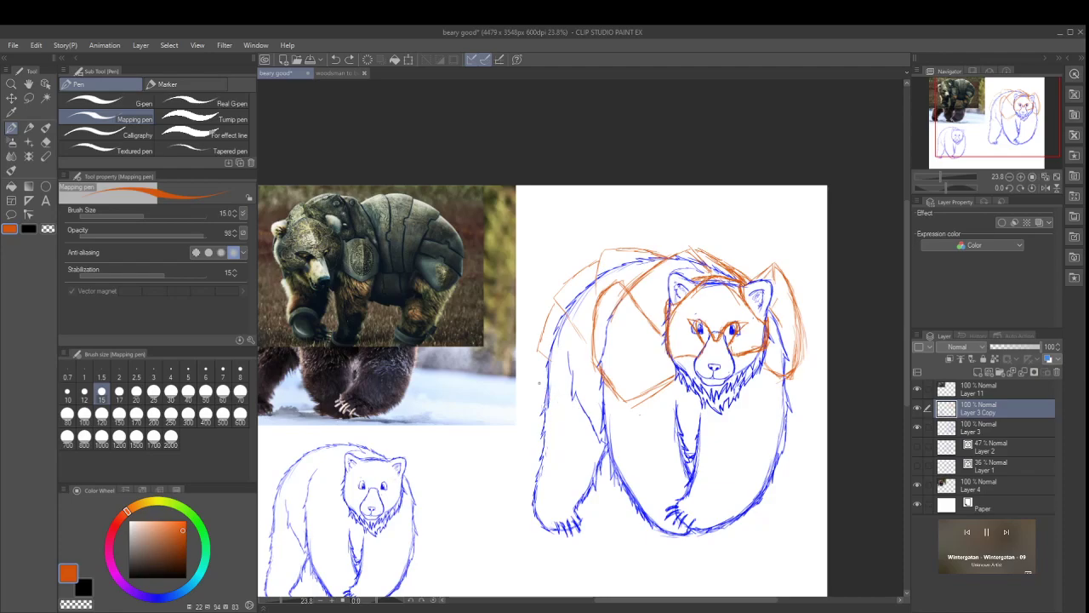
Step: Redraw the orange armour plate over the large bear's hip and upper hind leg, with light guide marks on the lower leg
key(ctrl+y)
key(ctrl+z)
key(ctrl+z)
click(545, 407)
drag(545, 407, 538, 371)
drag(537, 351, 550, 358)
mouse_move(564, 354)
mouse_down()
mouse_move(582, 372)
mouse_move(554, 402)
mouse_up()
drag(561, 392, 549, 406)
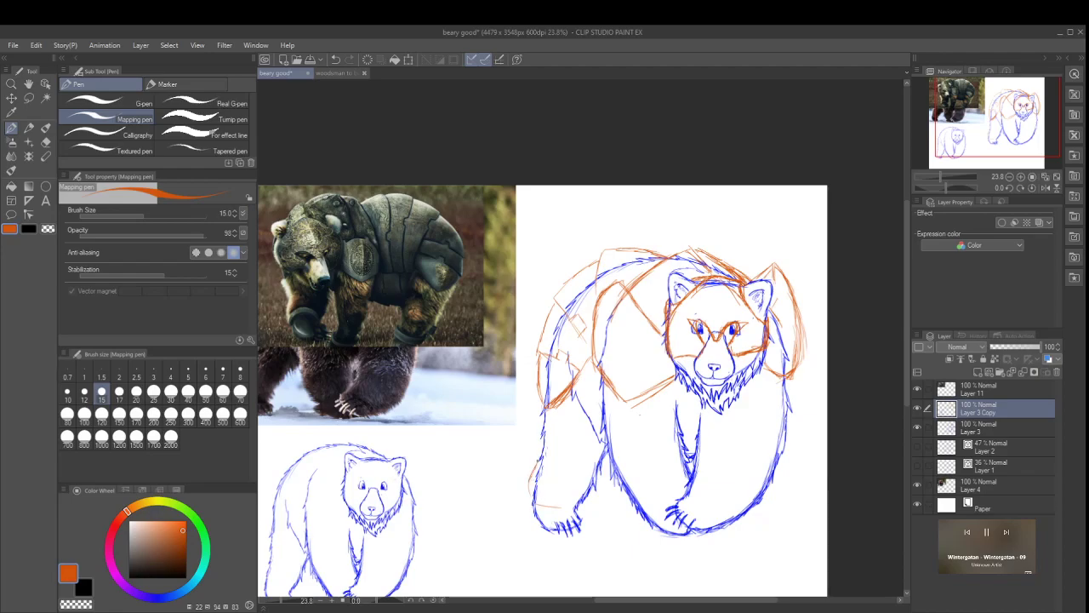
drag(549, 464, 577, 481)
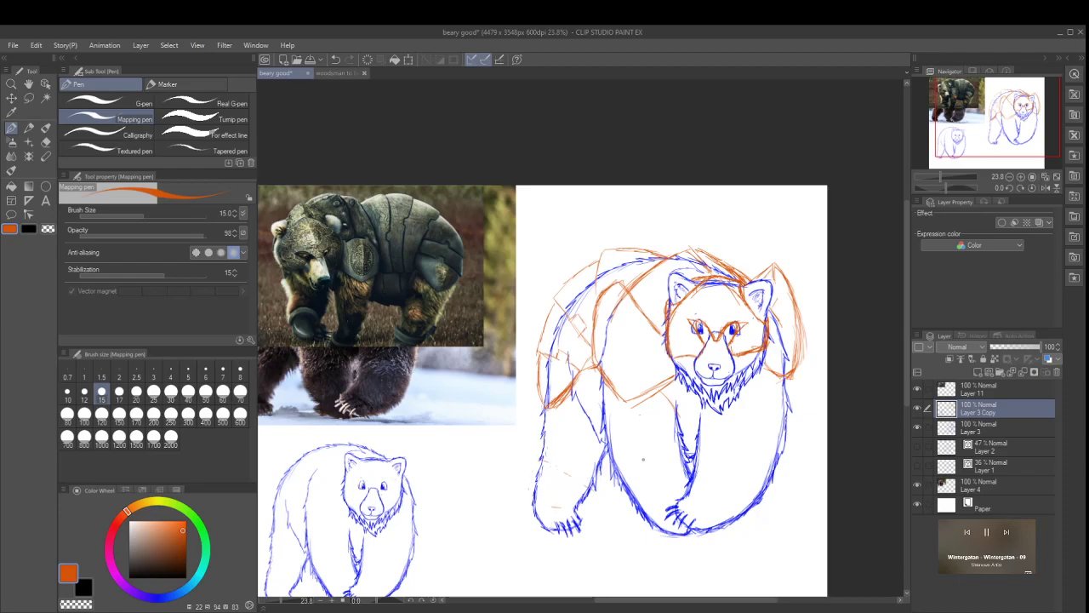
Step: Sketch an orange band below the hip plate, chest armour between the front legs, and the far shoulder plate's lower edge
drag(579, 387, 600, 432)
mouse_move(677, 384)
mouse_down()
mouse_move(669, 417)
mouse_move(703, 432)
mouse_up()
mouse_move(779, 371)
mouse_down()
mouse_move(766, 391)
mouse_move(776, 402)
mouse_move(791, 394)
mouse_up()
mouse_move(802, 349)
mouse_down()
mouse_move(787, 398)
mouse_move(794, 388)
mouse_up()
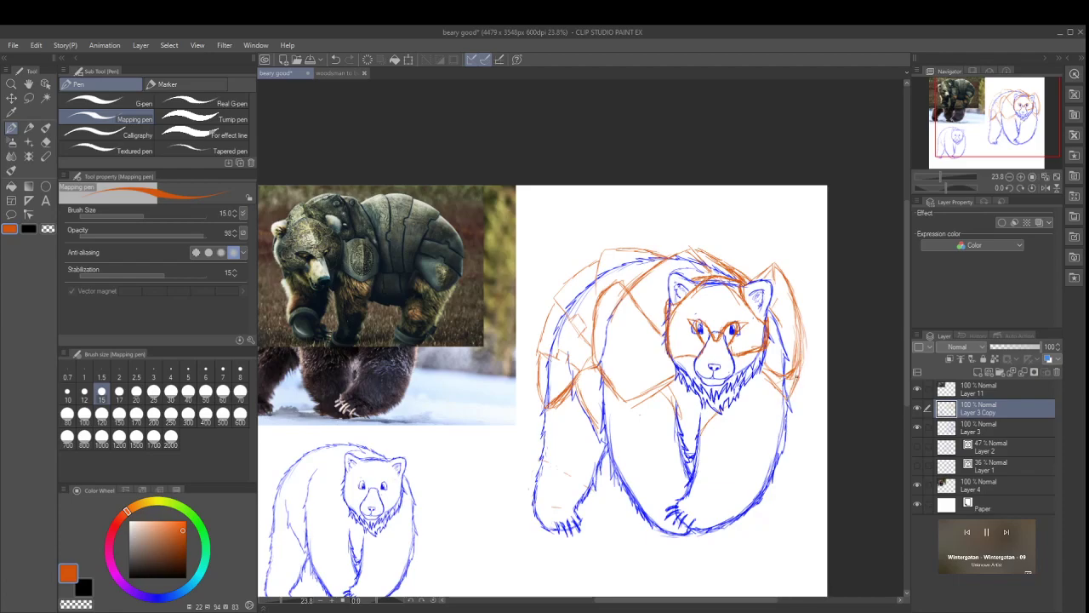
drag(801, 351, 800, 373)
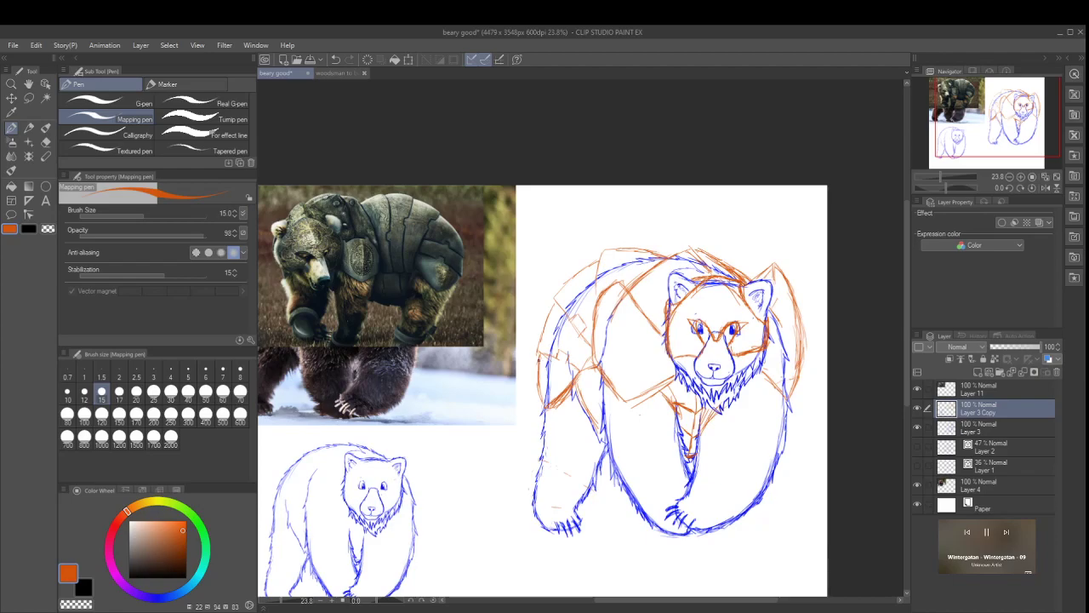
Step: Outline a raised orange plate over the shoulder hump and reinforce the hip plate and the band below it
drag(540, 356, 539, 407)
drag(671, 245, 652, 241)
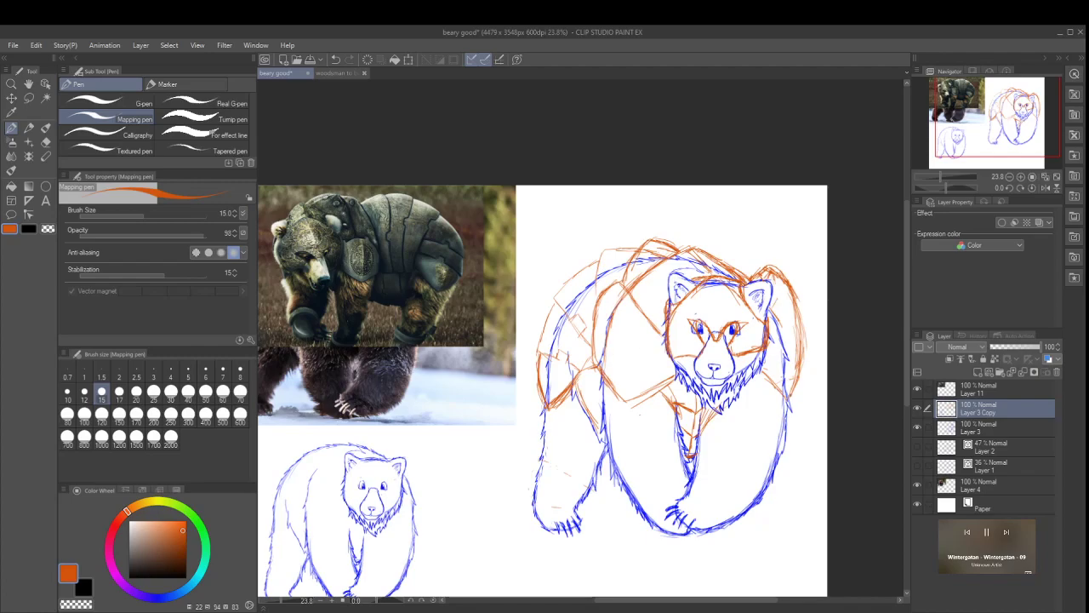
drag(588, 381, 575, 413)
mouse_move(601, 365)
mouse_down()
mouse_move(582, 417)
mouse_move(594, 417)
mouse_move(581, 399)
mouse_up()
drag(574, 383, 597, 429)
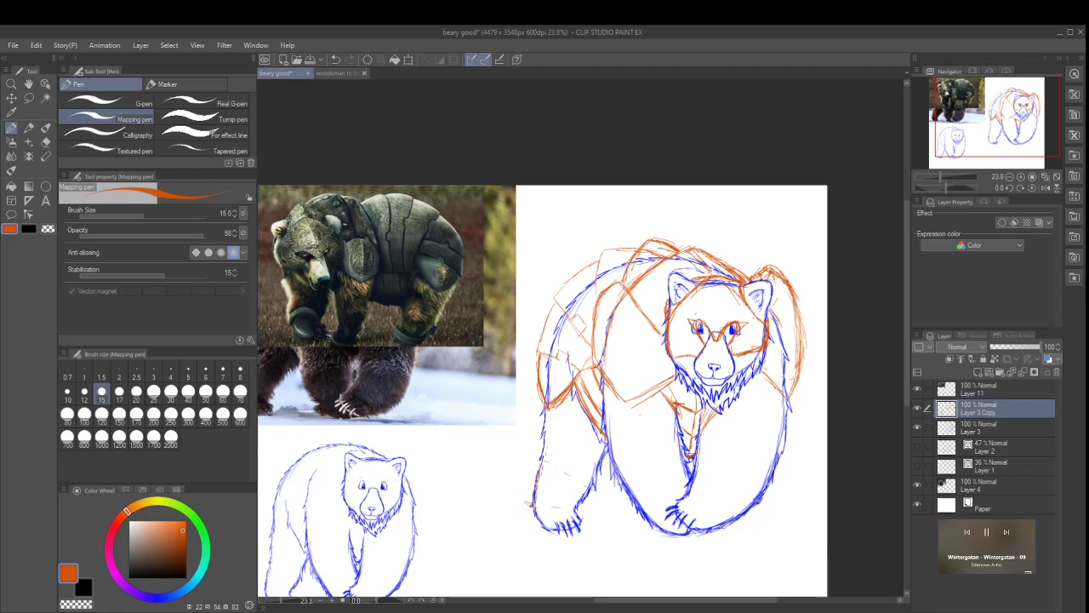
Step: Try an orange ankle guard outline around the large bear's lower hind leg and paw
drag(531, 511, 534, 473)
mouse_move(535, 474)
mouse_down()
mouse_move(589, 500)
mouse_move(581, 511)
mouse_move(547, 506)
mouse_up()
drag(551, 508, 533, 504)
mouse_move(548, 520)
mouse_down()
mouse_move(577, 514)
mouse_move(559, 506)
mouse_move(581, 516)
mouse_up()
drag(541, 508, 537, 520)
mouse_move(531, 480)
mouse_down()
mouse_move(534, 501)
mouse_move(534, 468)
mouse_move(589, 488)
mouse_move(535, 502)
mouse_up()
drag(589, 522, 584, 529)
Step: Erase the blue body lines covered by armour on Layer 3 with the hard eraser at size 250
click(979, 430)
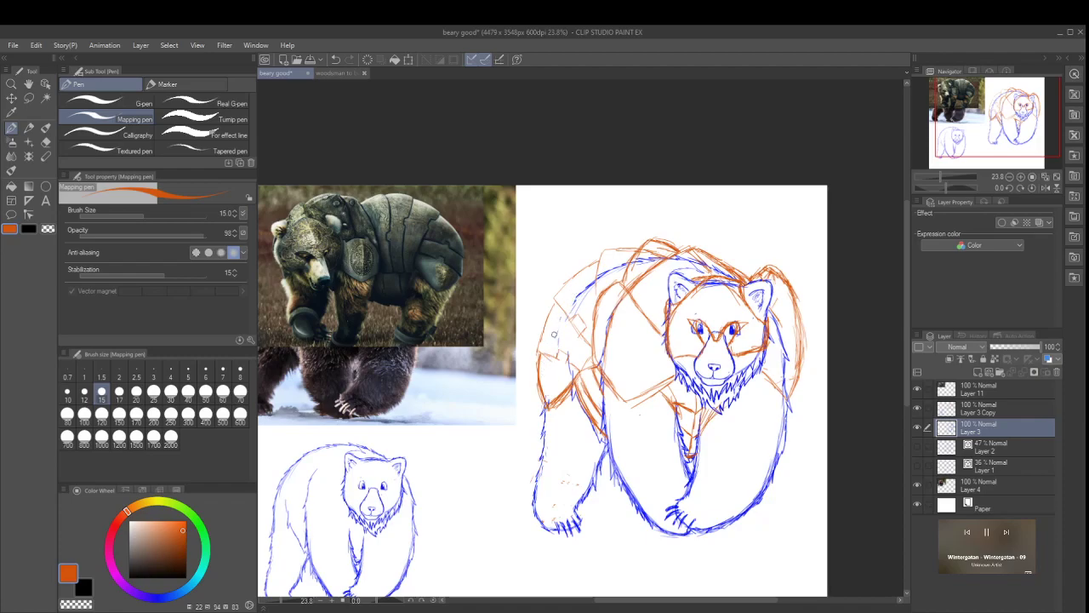
click(45, 141)
click(171, 414)
mouse_move(558, 335)
mouse_down()
mouse_move(590, 283)
mouse_move(655, 256)
mouse_up()
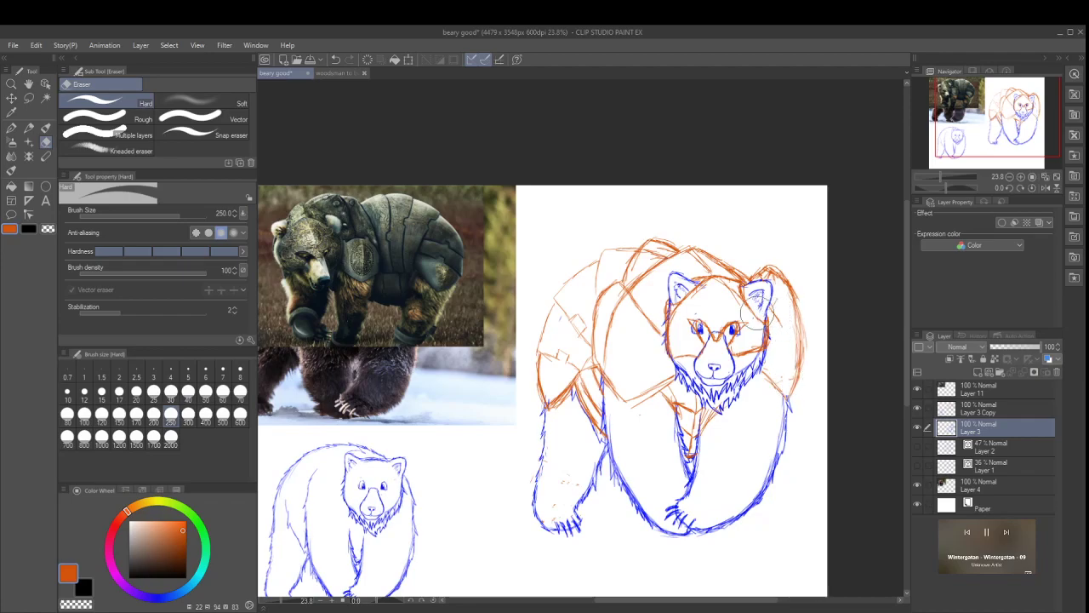
Step: Erase the blue eyes and the blue lines overlapping the face and chest armour with the hard eraser at size 30
click(171, 391)
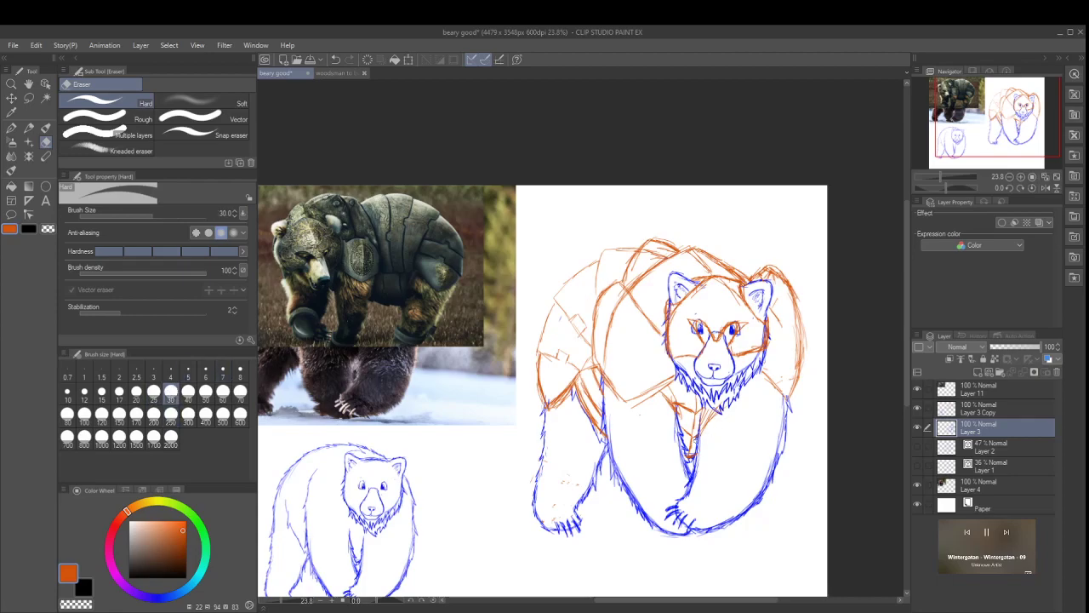
drag(692, 438, 693, 443)
drag(741, 327, 738, 335)
drag(670, 312, 668, 358)
mouse_move(753, 339)
mouse_down()
mouse_move(764, 331)
mouse_move(768, 344)
mouse_up()
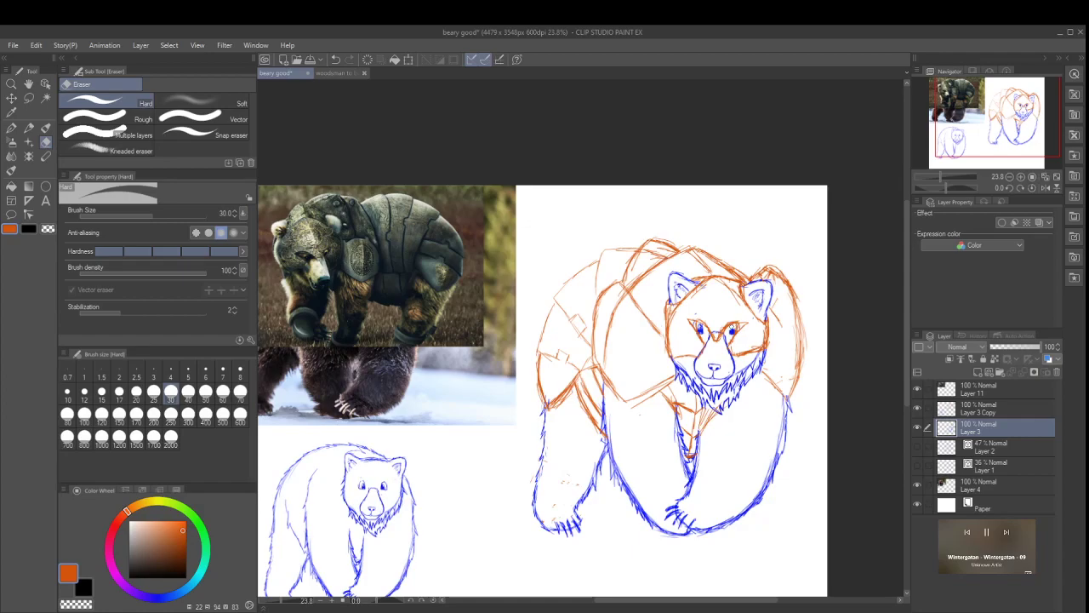
mouse_move(731, 331)
mouse_down()
mouse_move(694, 330)
mouse_move(702, 326)
mouse_up()
Step: Draw two small solid blue eyes inside the mask openings with the Mapping pen
click(11, 127)
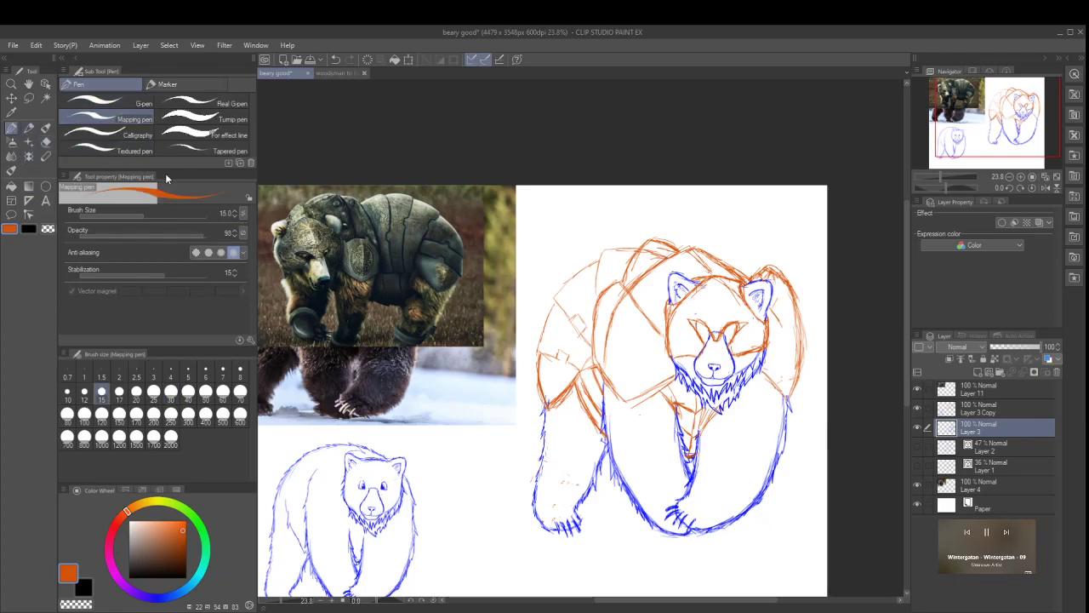
click(157, 598)
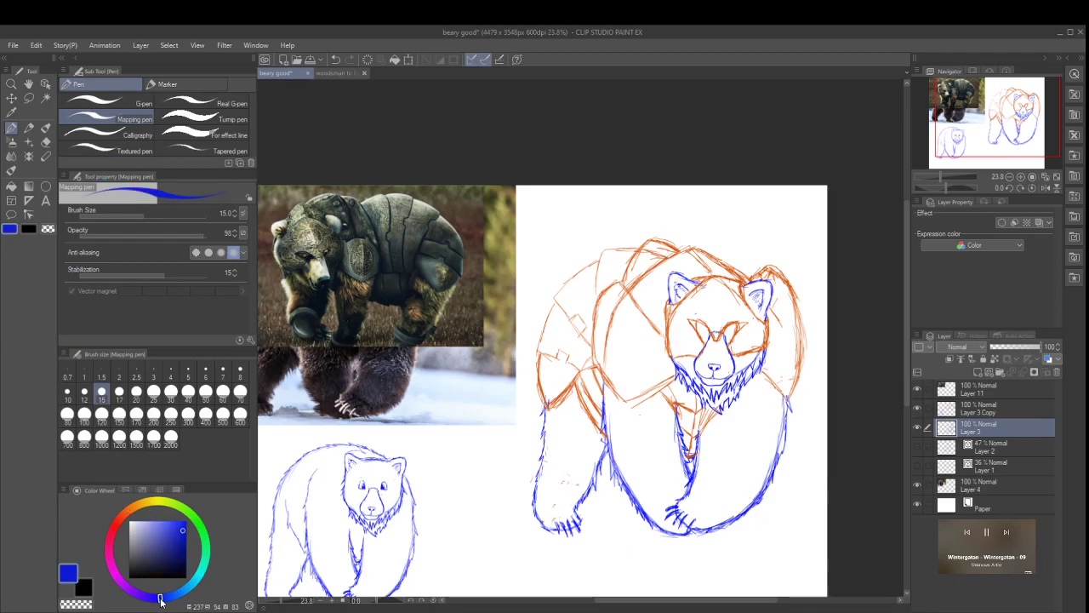
scroll(674, 315, up, 3)
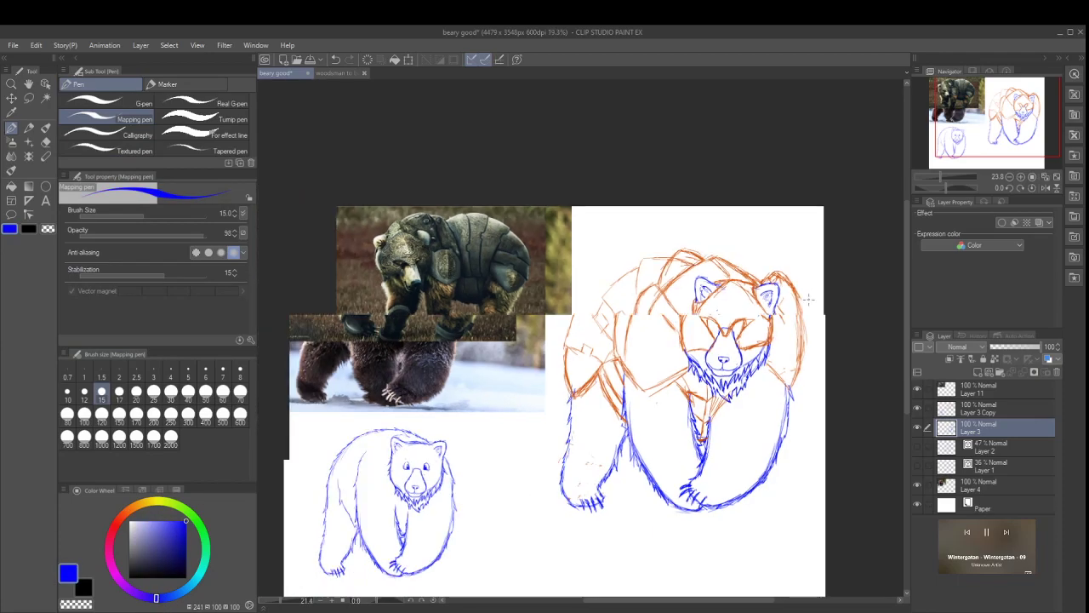
scroll(737, 327, up, 1)
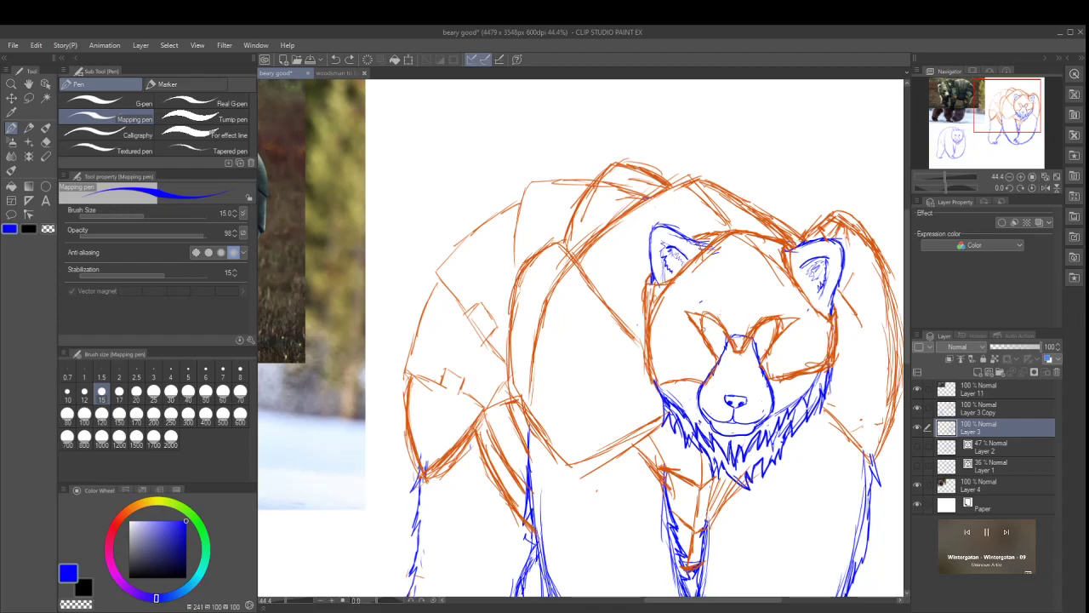
drag(705, 326, 714, 332)
drag(701, 331, 710, 326)
key(ctrl+z)
click(711, 335)
drag(763, 336, 761, 338)
key(ctrl+z)
drag(765, 338, 763, 337)
Step: Retrace the orange mask edges around the eyes on Layer 3 Copy, using the orange sampled from the armour lines
click(987, 408)
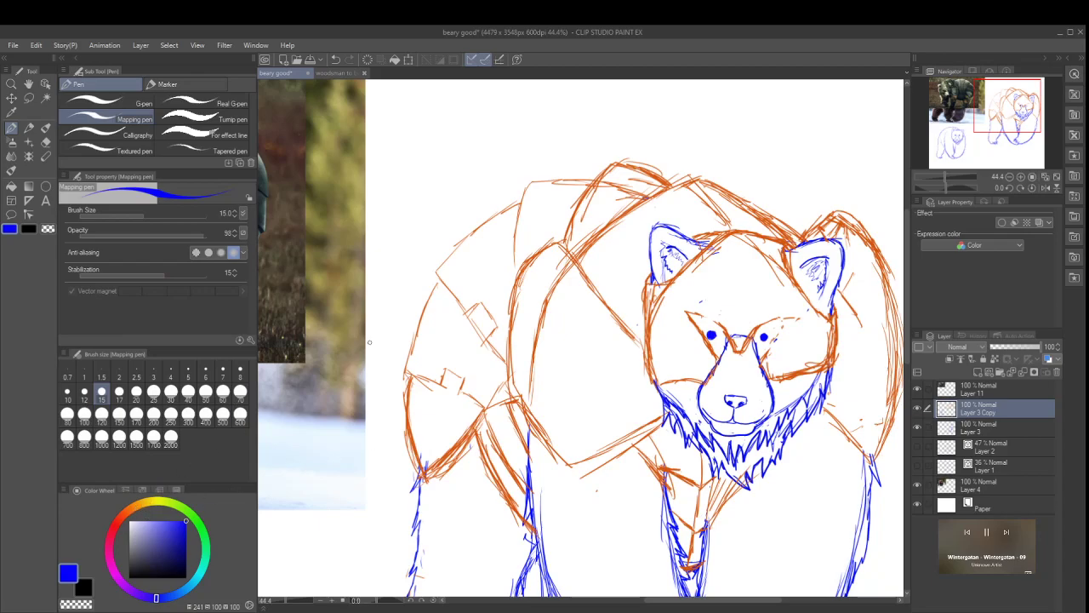
alt+click(545, 293)
alt+click(658, 319)
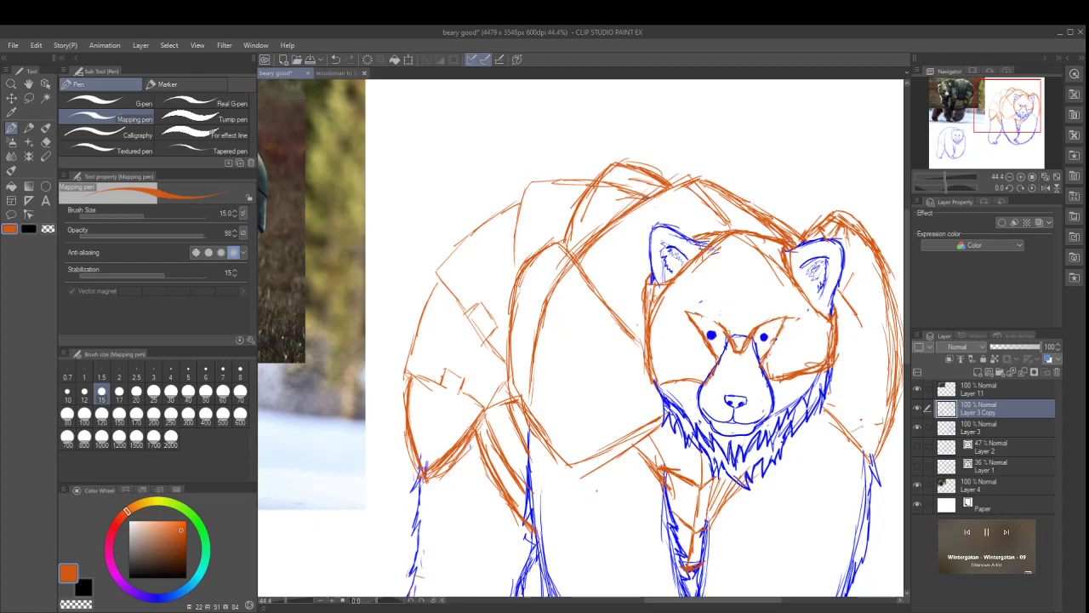
drag(694, 316, 703, 332)
Step: Add tiny pale blue-grey highlights to the bear's blue eyes
alt+click(764, 337)
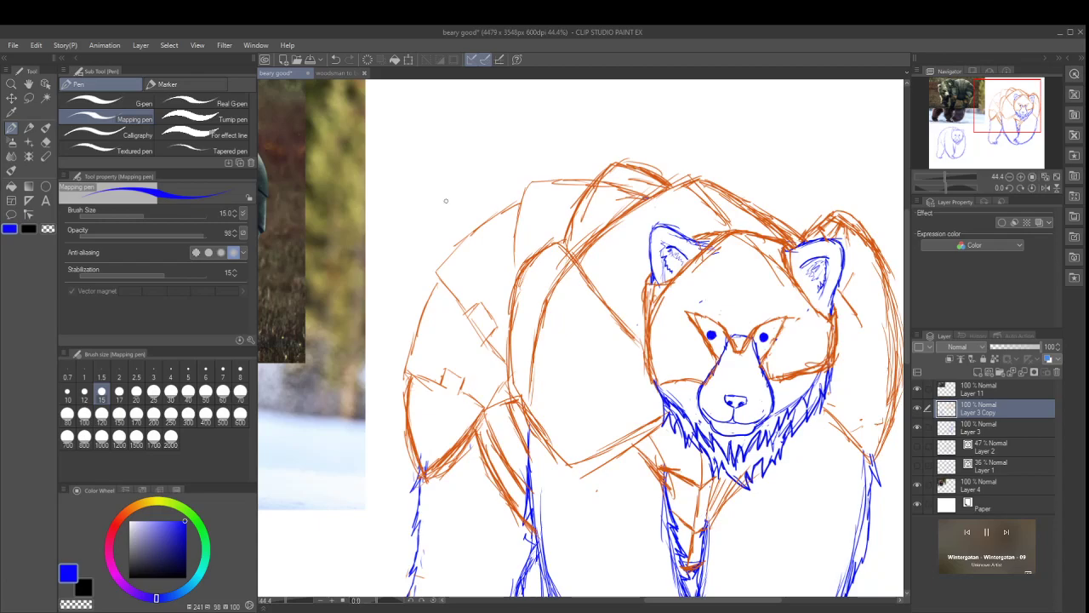
click(136, 519)
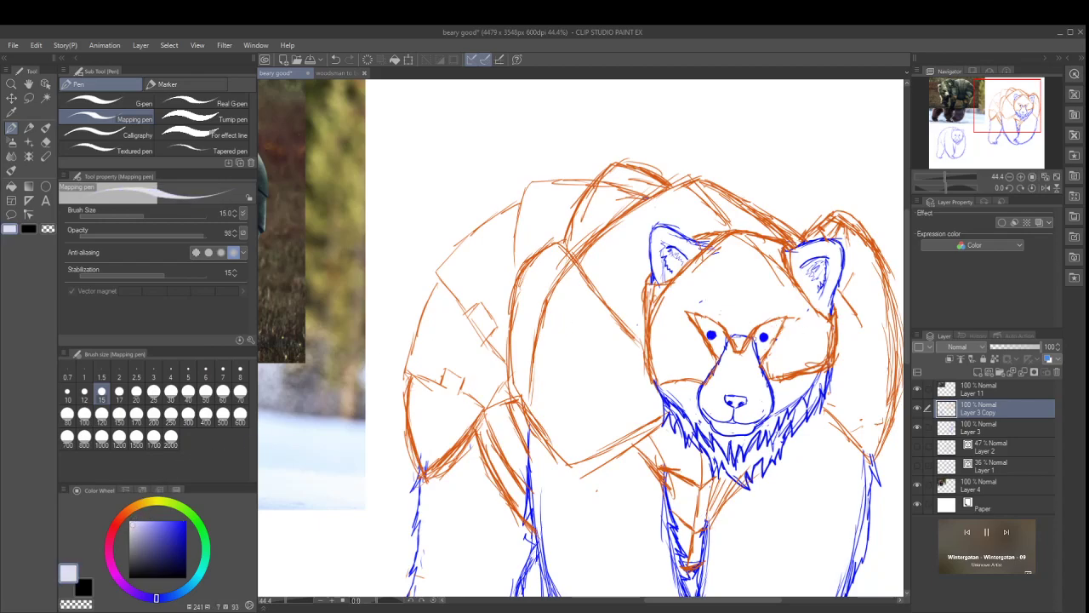
scroll(766, 338, up, 5)
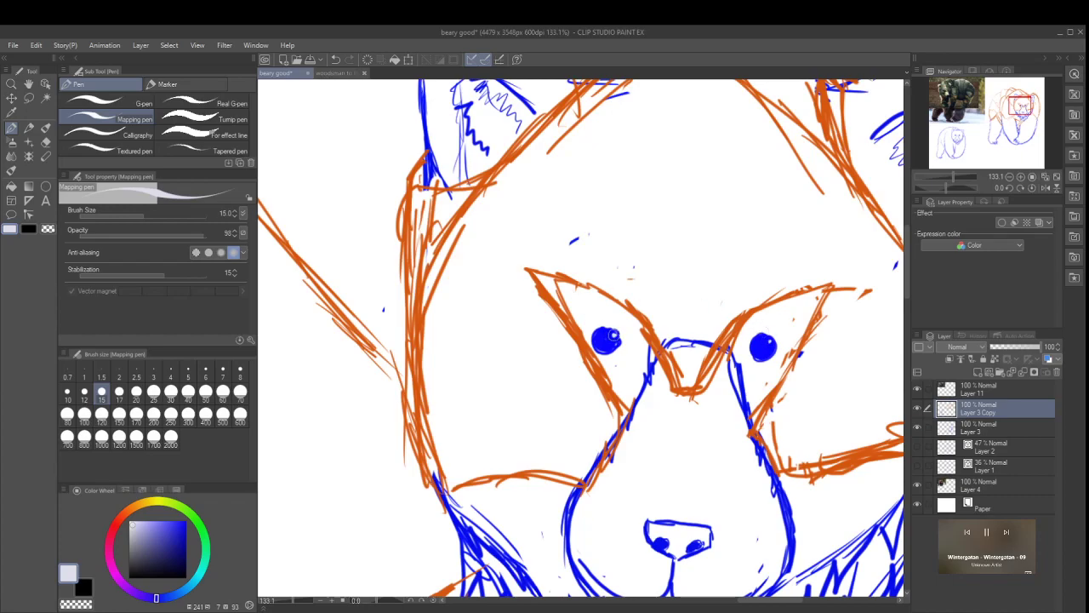
scroll(606, 338, down, 5)
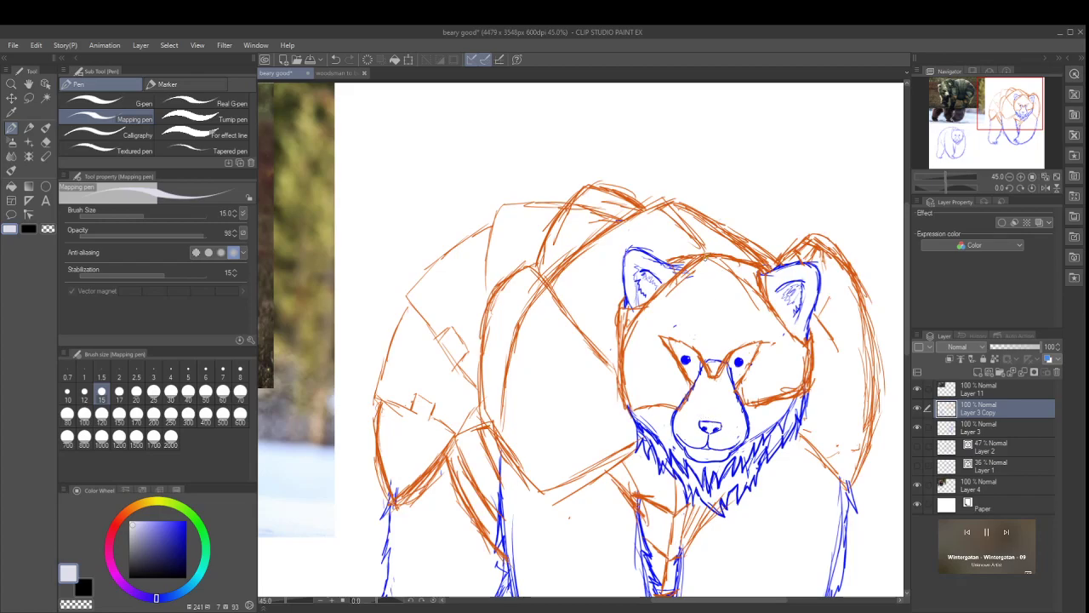
Step: Reinforce the lower edges of the near shoulder plate with orange lines sampled from the armour sketch
alt+click(691, 260)
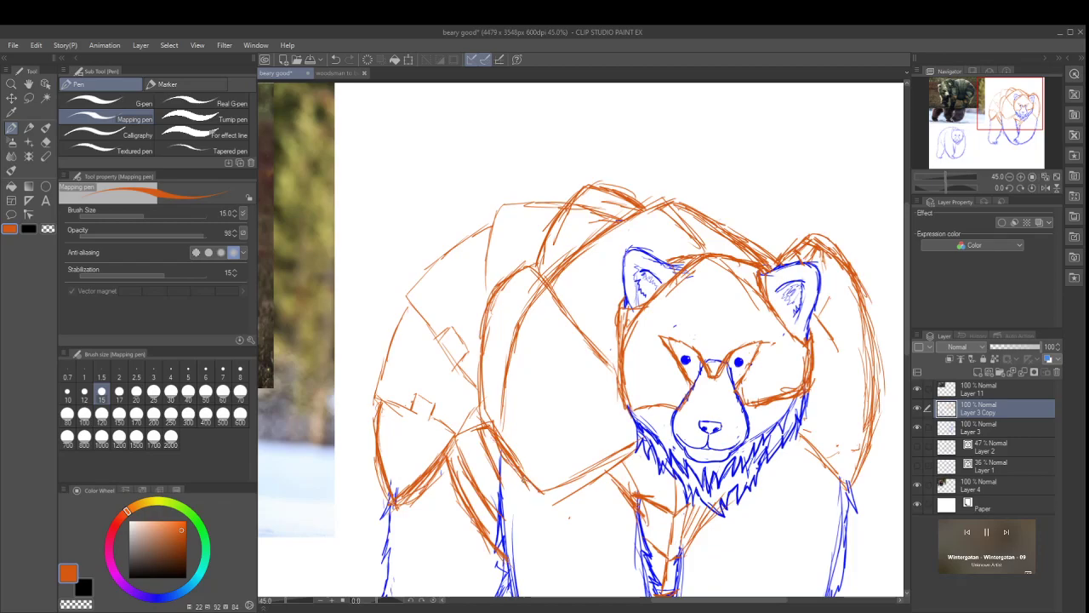
mouse_move(545, 490)
mouse_down()
mouse_move(620, 451)
mouse_move(540, 490)
mouse_up()
drag(606, 464, 564, 491)
drag(482, 419, 512, 454)
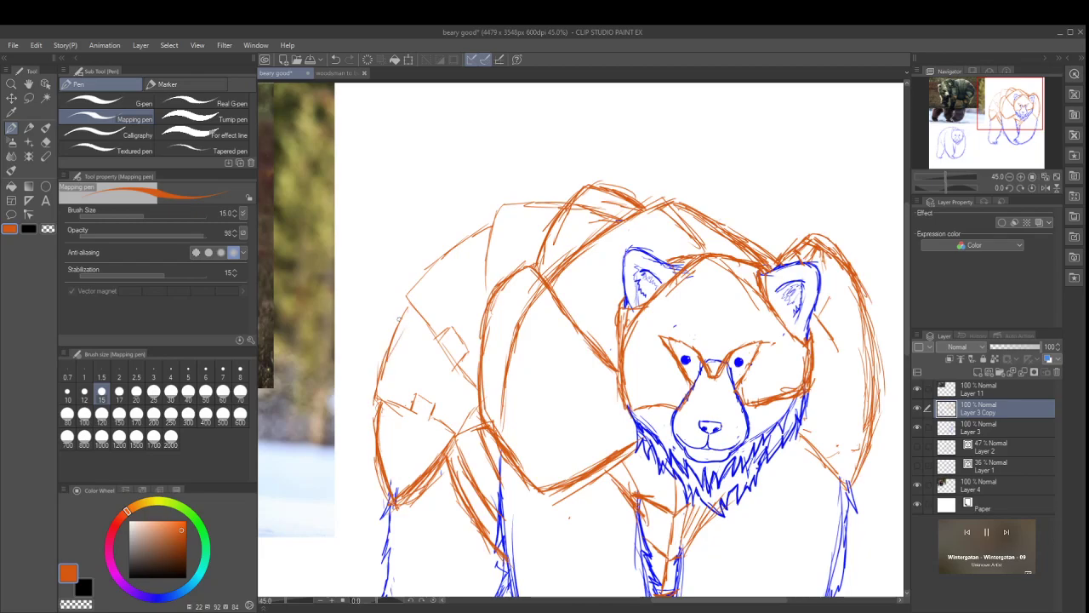
Step: Thicken the orange outlines of the rump and back plates, including their notched seams
mouse_move(404, 307)
mouse_down()
mouse_move(379, 402)
mouse_move(438, 405)
mouse_move(434, 419)
mouse_move(456, 434)
mouse_move(473, 416)
mouse_up()
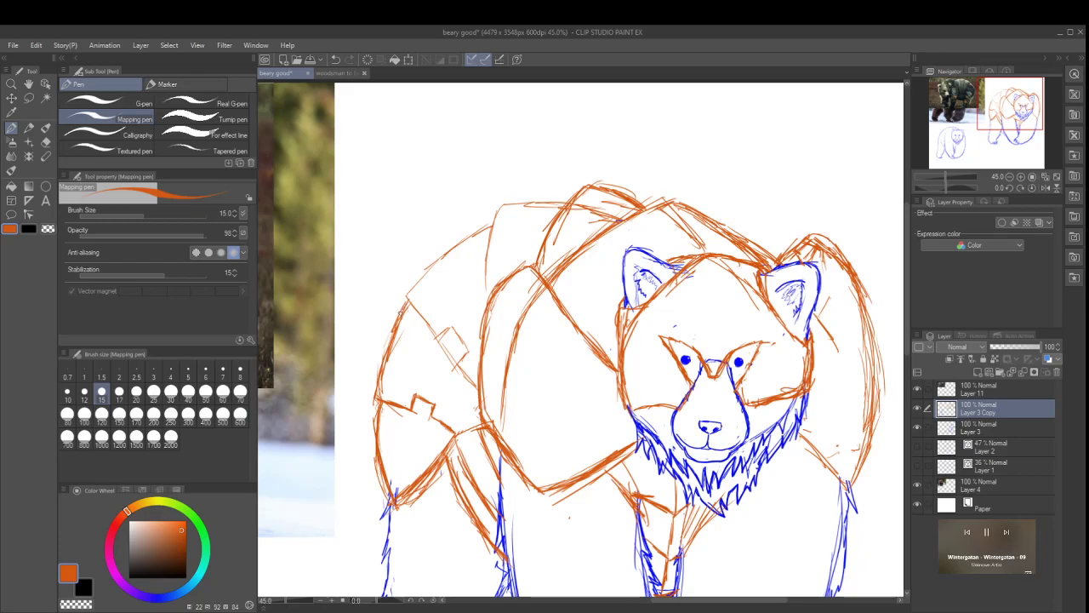
mouse_move(408, 297)
mouse_down()
mouse_move(440, 338)
mouse_move(454, 327)
mouse_move(469, 350)
mouse_move(456, 365)
mouse_move(475, 386)
mouse_up()
drag(411, 296, 473, 236)
mouse_move(426, 276)
mouse_down()
mouse_move(490, 225)
mouse_move(405, 295)
mouse_move(505, 222)
mouse_move(499, 205)
mouse_move(561, 199)
mouse_move(497, 209)
mouse_move(516, 201)
mouse_move(488, 244)
mouse_move(486, 215)
mouse_move(490, 295)
mouse_up()
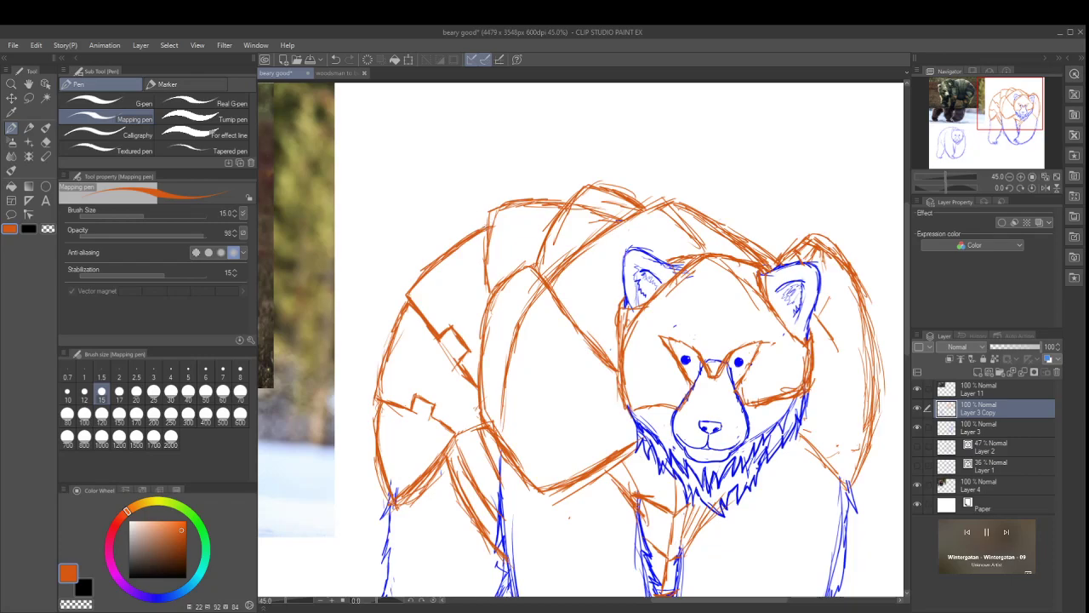
drag(494, 218, 491, 236)
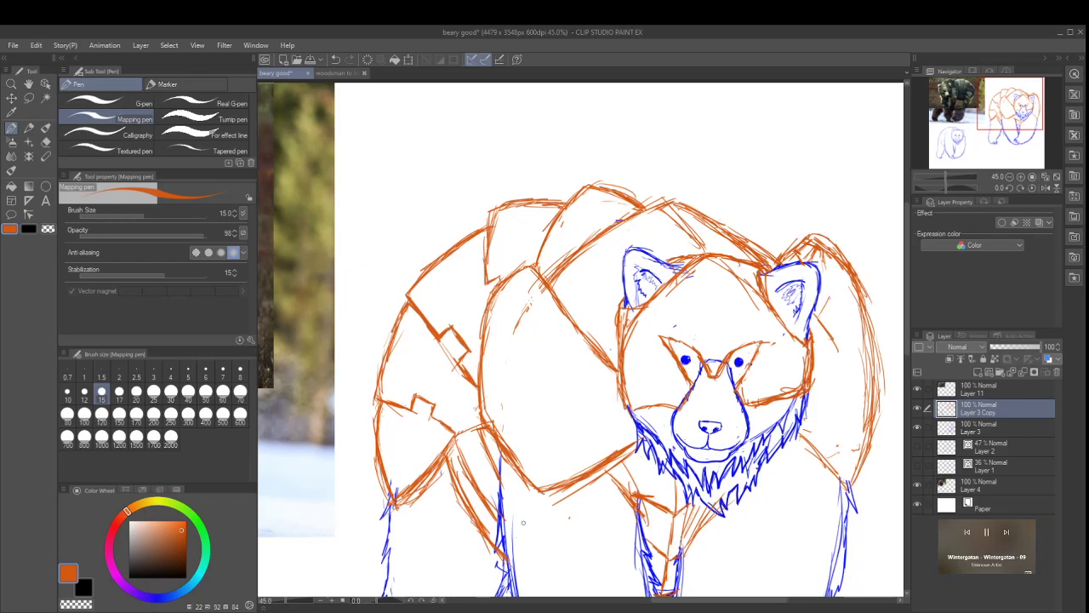
Step: Add a light inner contour to the near shoulder plate and reinforce the band between it and the hind leg
drag(523, 376, 527, 439)
drag(522, 361, 522, 403)
drag(526, 298, 522, 393)
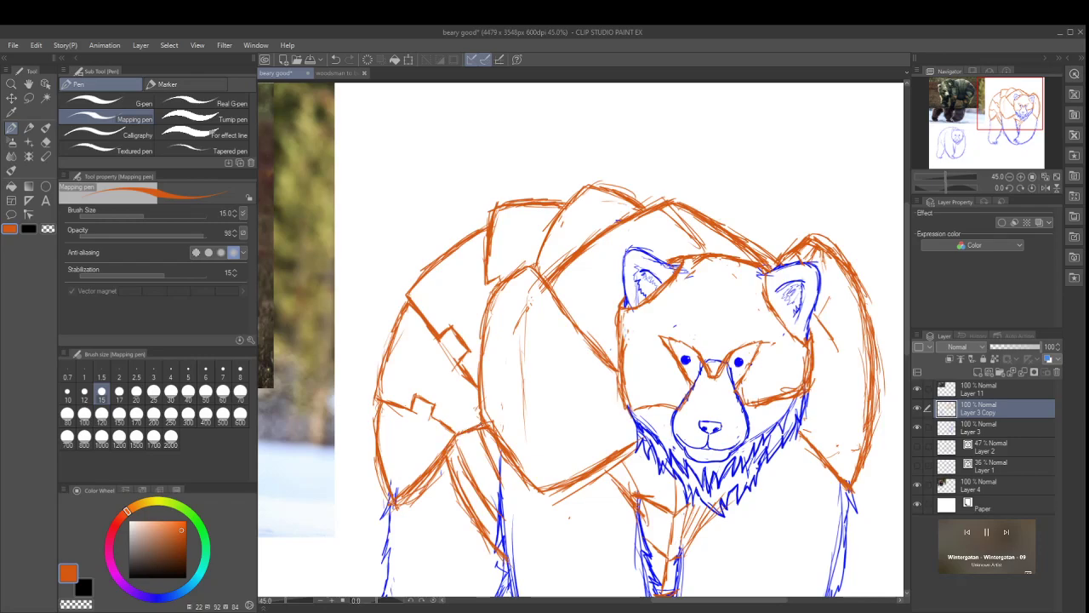
drag(458, 436, 471, 473)
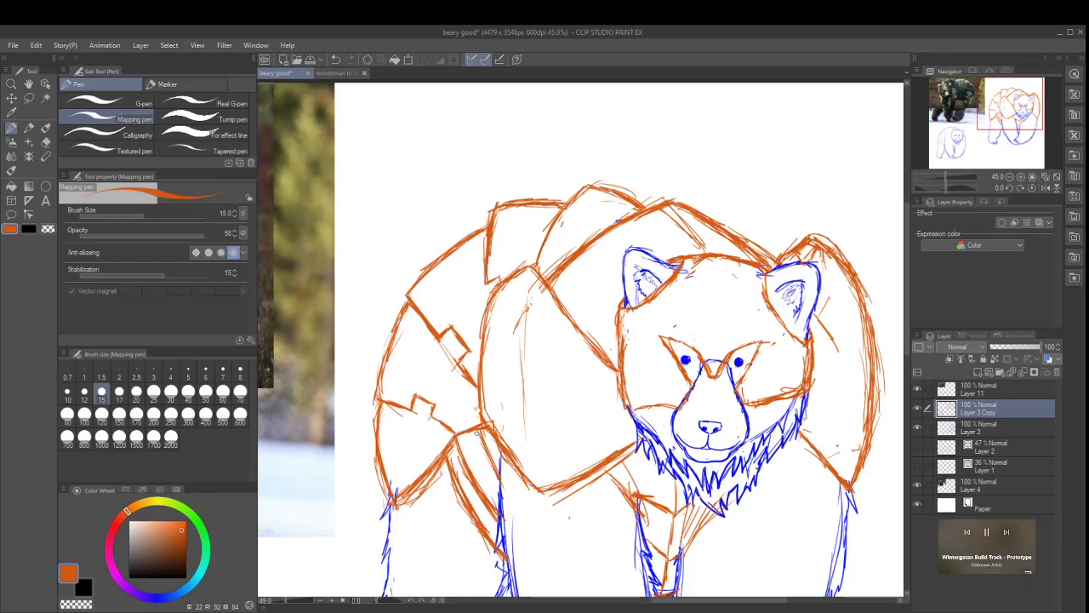
drag(480, 436, 497, 473)
scroll(750, 514, down, 3)
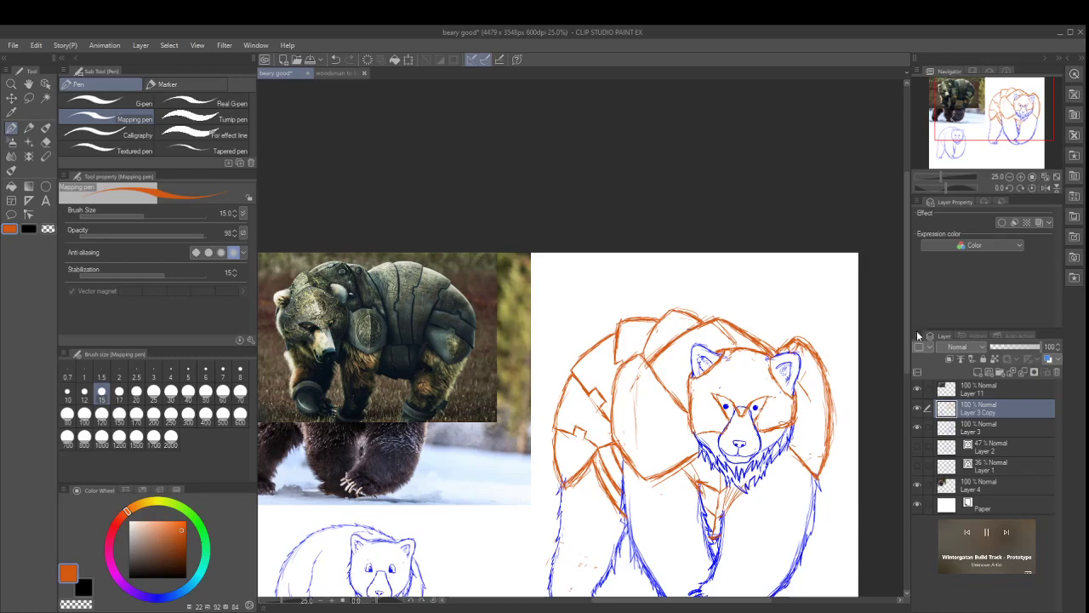
drag(907, 342, 889, 393)
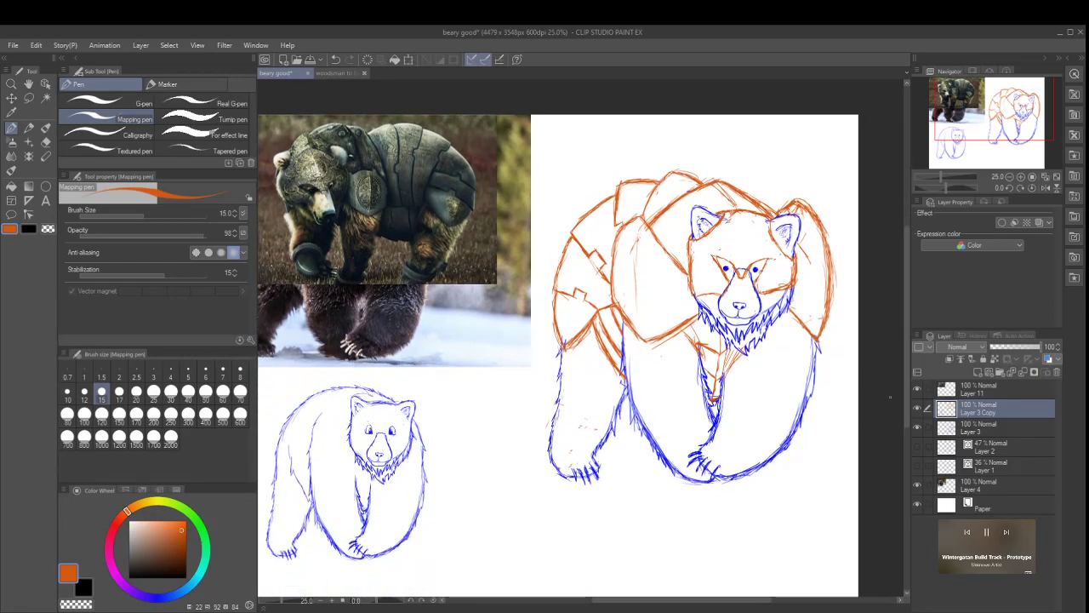
Step: Look over the woodsman to bearserker document and return to the bear document
click(331, 74)
scroll(800, 366, down, 5)
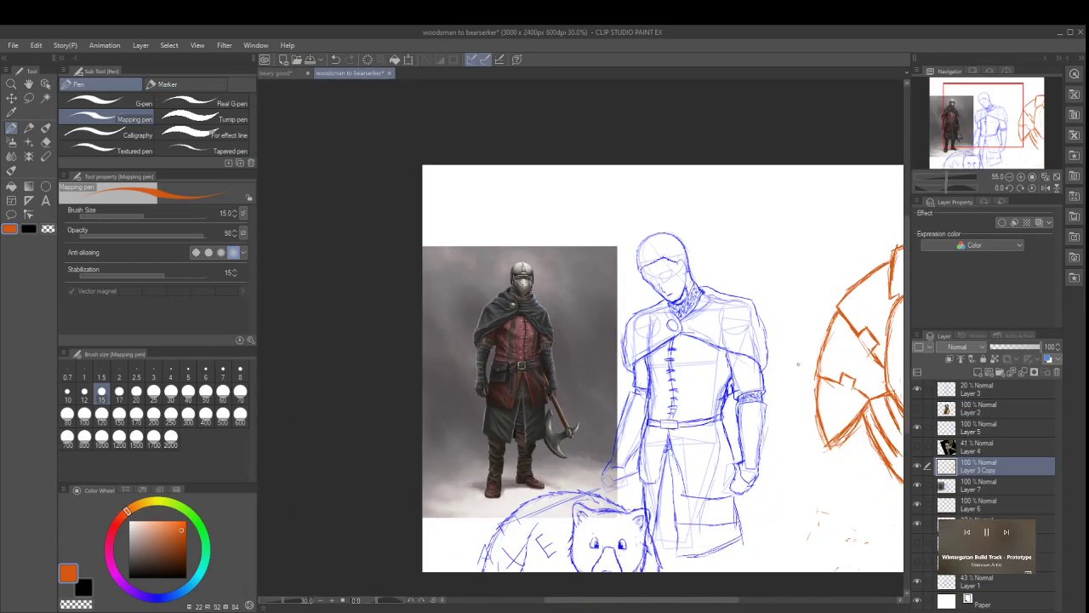
scroll(800, 366, down, 1)
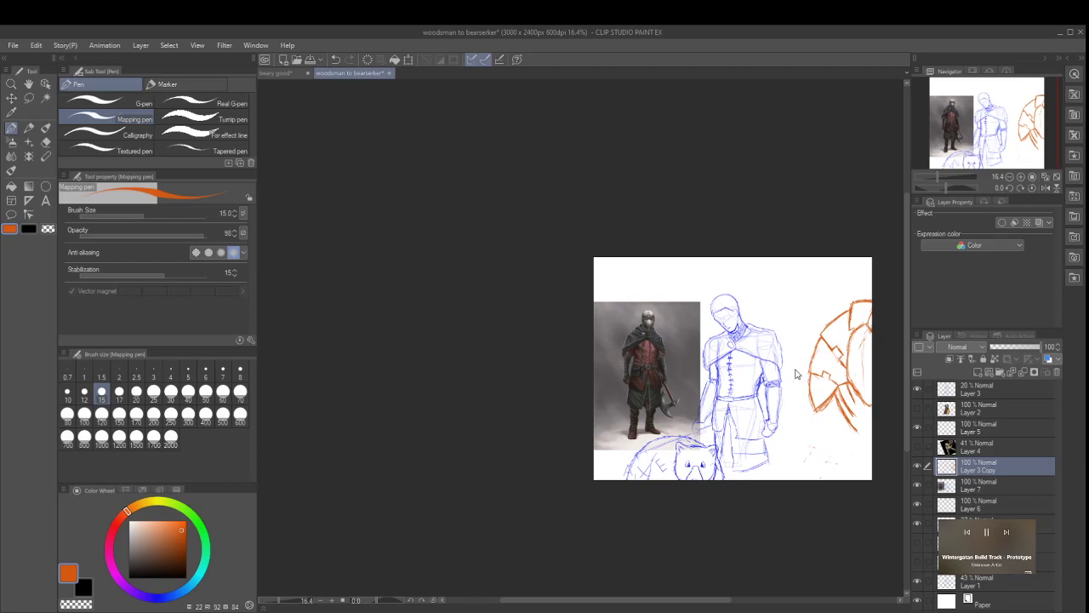
click(274, 74)
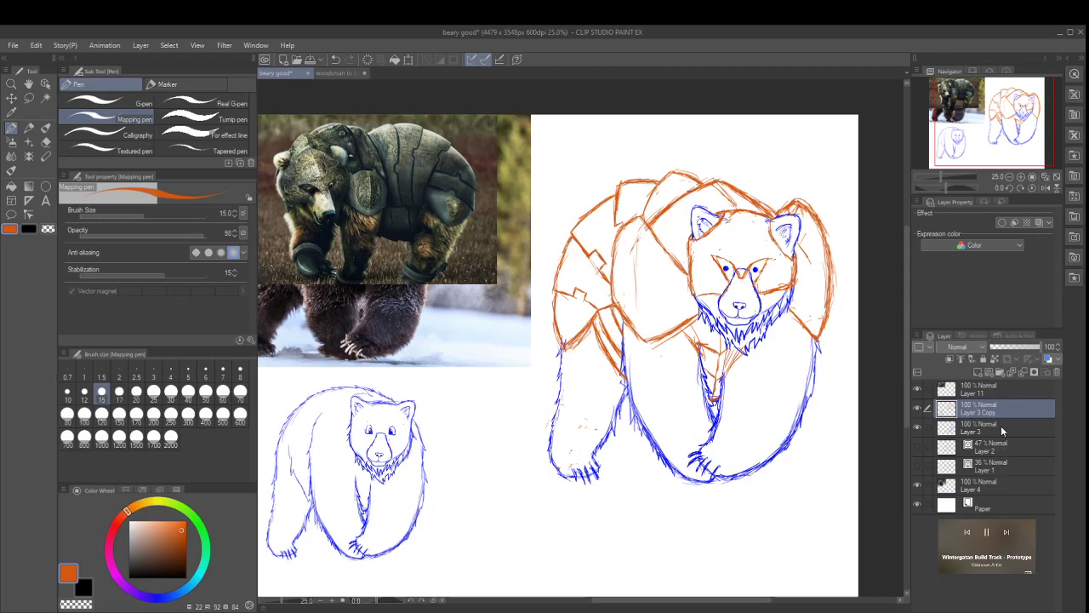
Step: Compare the drawing with the armour layer hidden and shown, and merge Layer 3 Copy down into Layer 3
click(917, 407)
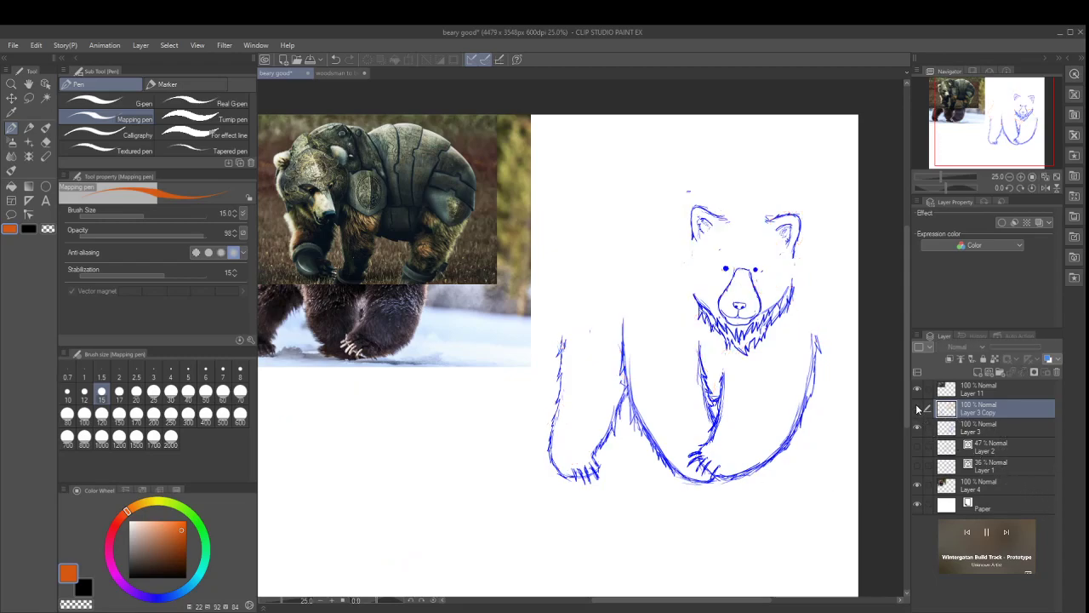
click(917, 409)
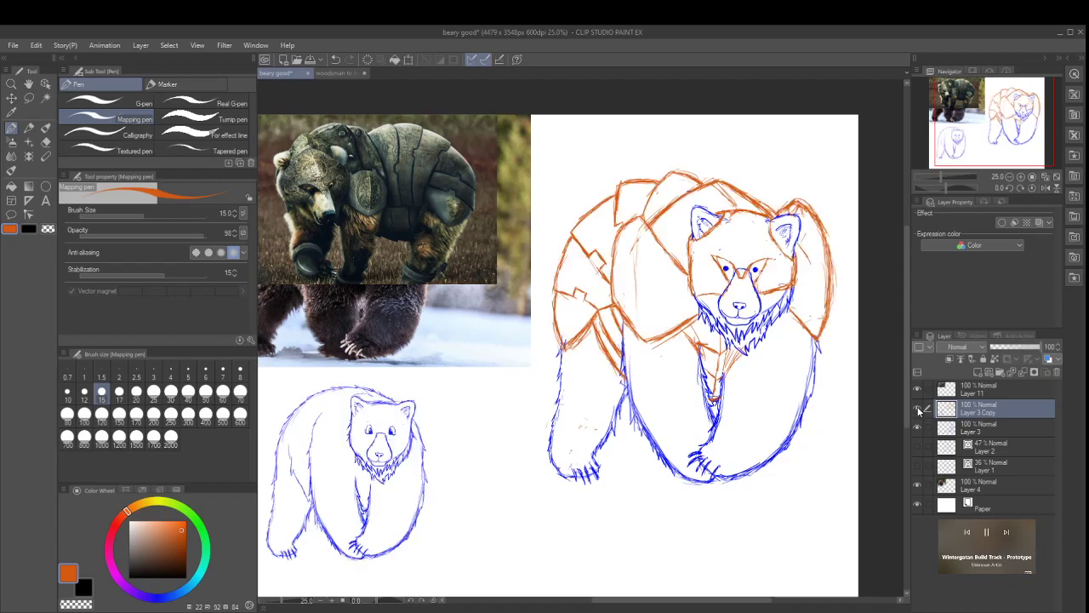
click(918, 409)
click(918, 409)
click(918, 410)
click(917, 410)
click(1018, 374)
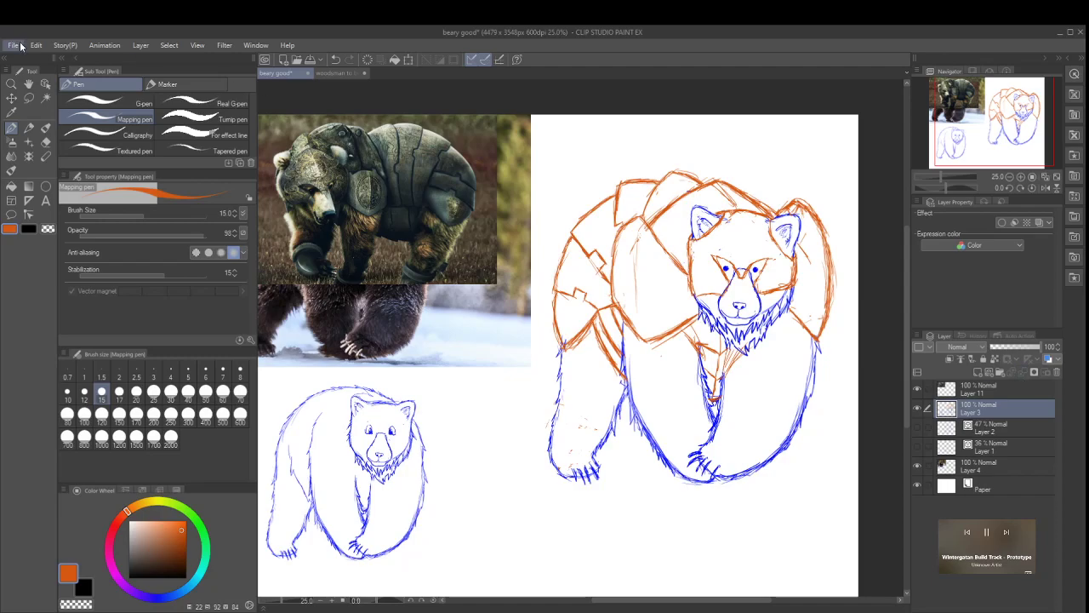
Step: Select the large armored bear drawing with a rectangular selection, copy it to its own layer and clear the selection
click(29, 97)
click(135, 100)
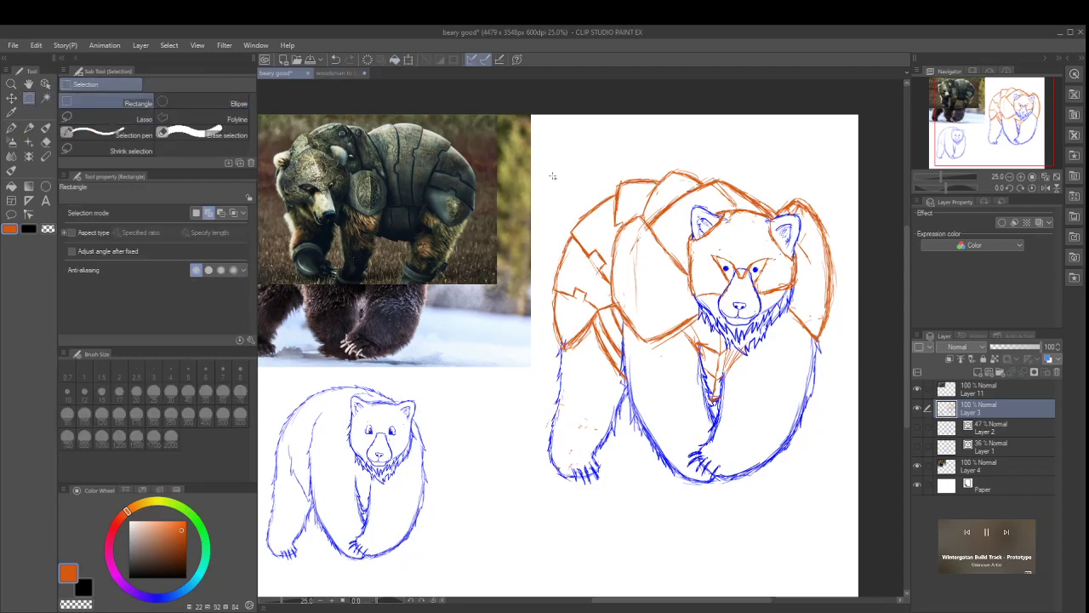
mouse_move(538, 190)
mouse_down()
mouse_move(591, 470)
mouse_move(819, 519)
mouse_move(845, 505)
mouse_up()
key(Delete)
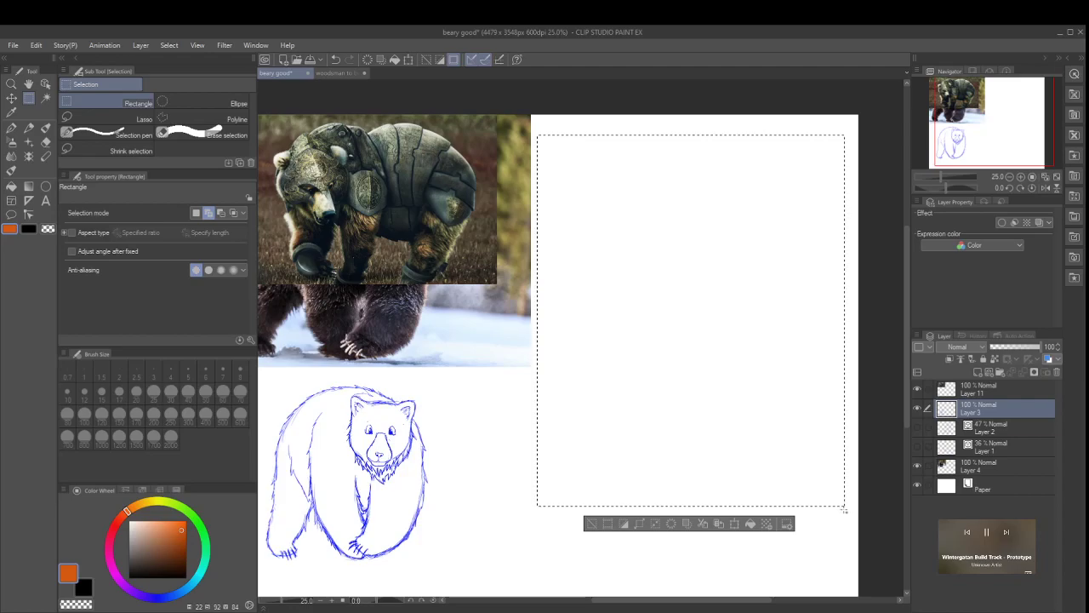
key(ctrl+z)
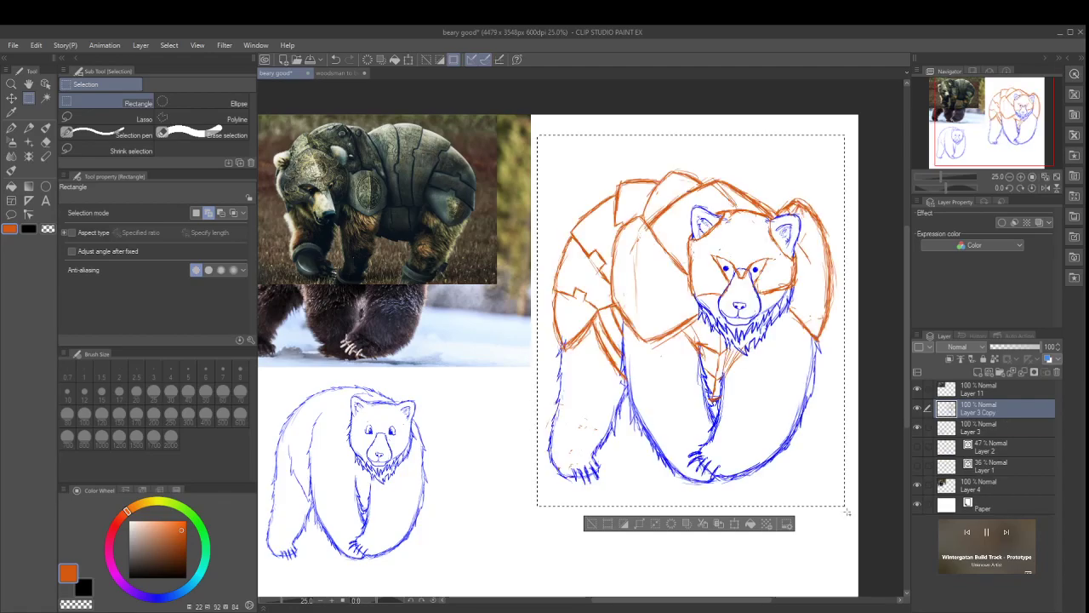
click(671, 524)
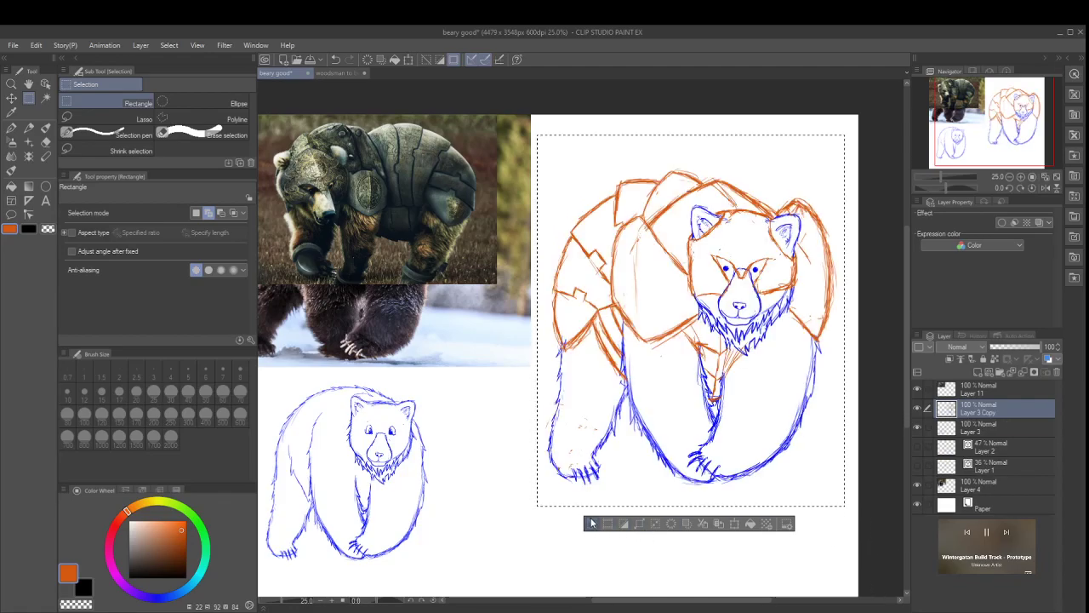
click(590, 523)
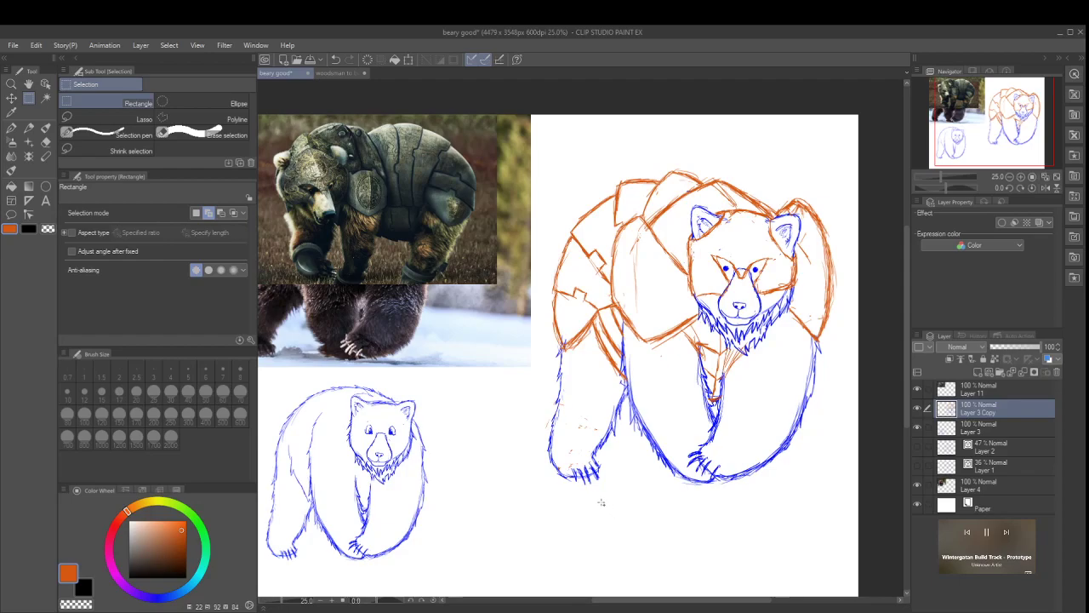
Step: Paste the armored bear into the woodsman to bearserker document, scale it to 48% and place it beside the woodsman figure
click(339, 74)
key(ctrl+v)
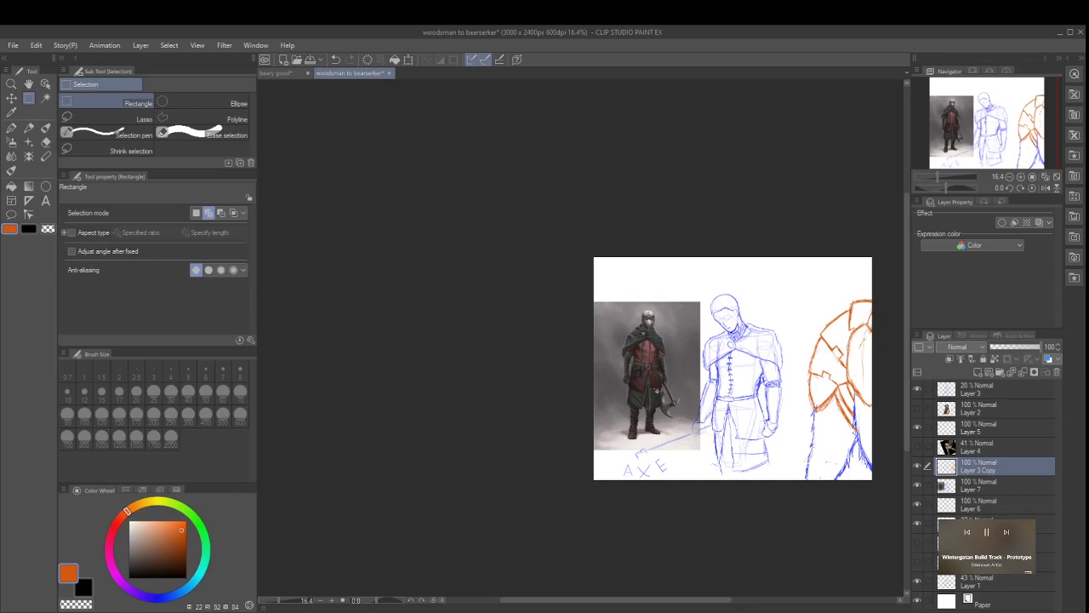
click(408, 59)
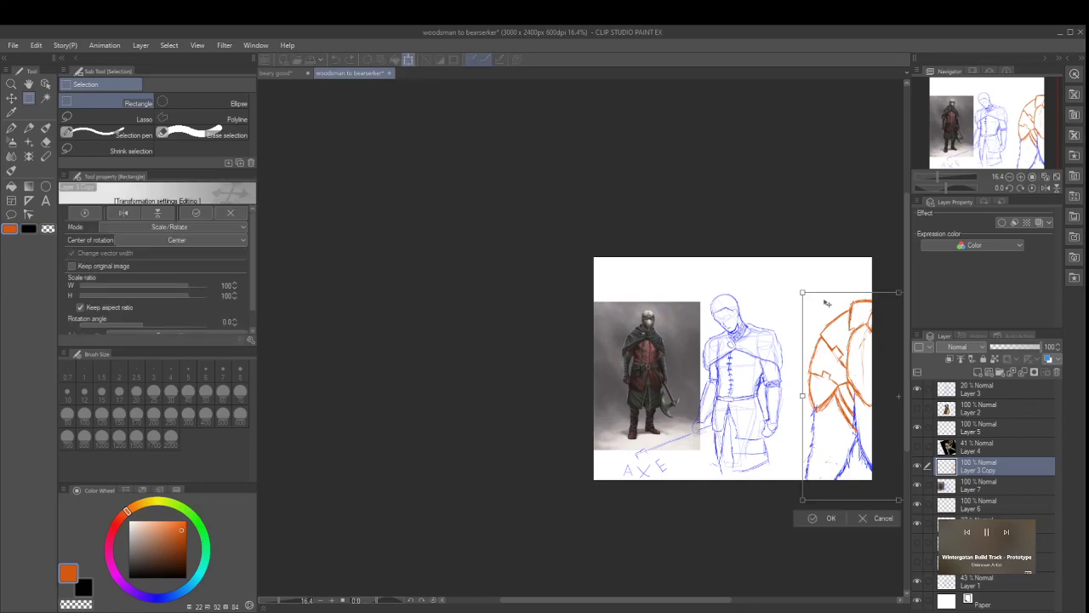
mouse_move(793, 290)
mouse_down()
mouse_move(877, 383)
mouse_move(740, 306)
mouse_move(782, 333)
mouse_up()
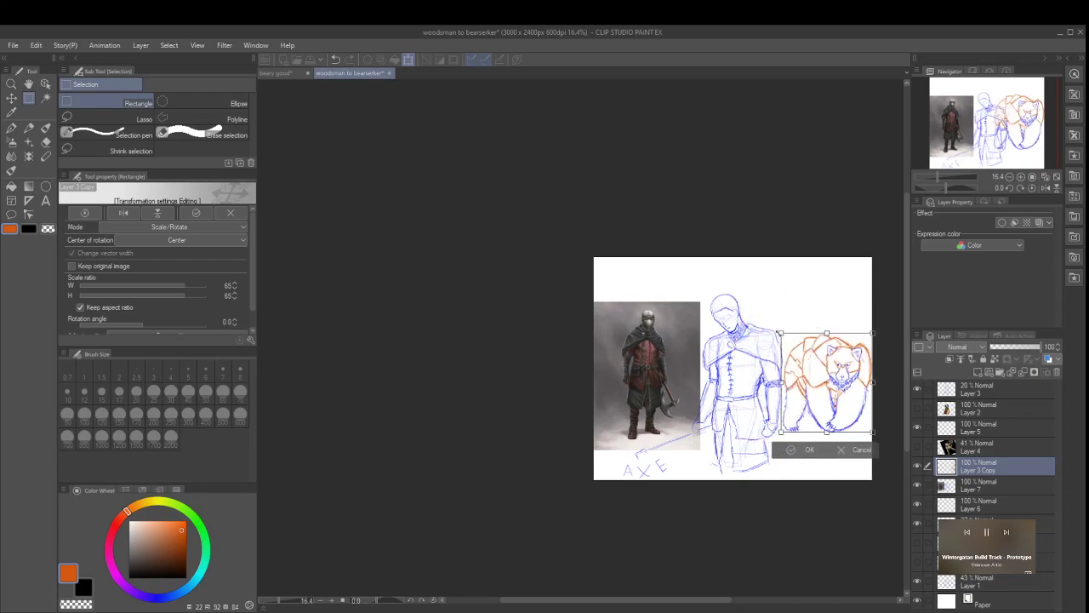
drag(824, 368, 825, 358)
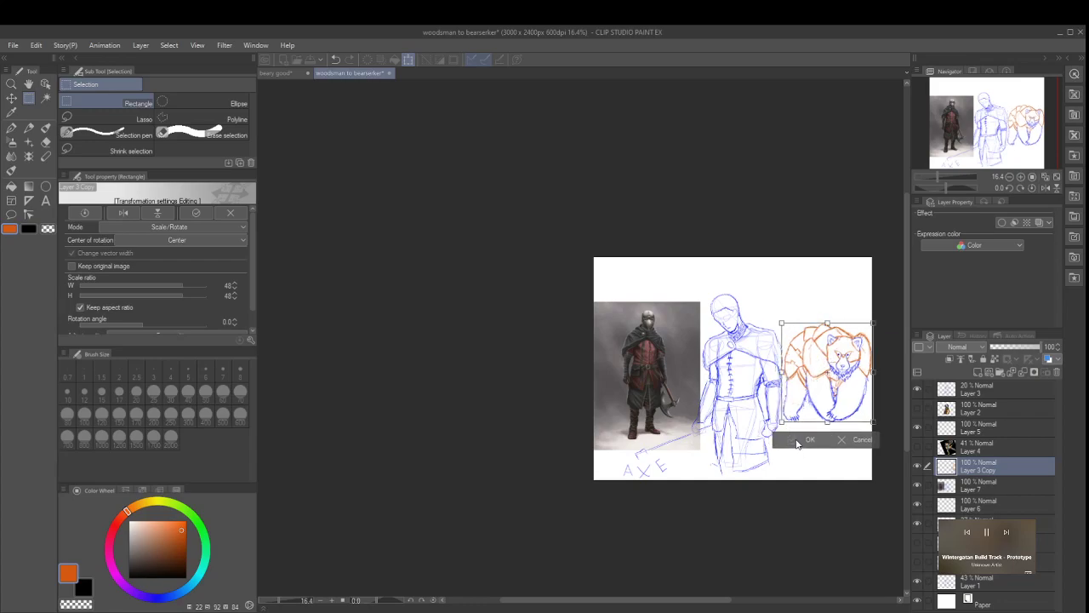
click(804, 440)
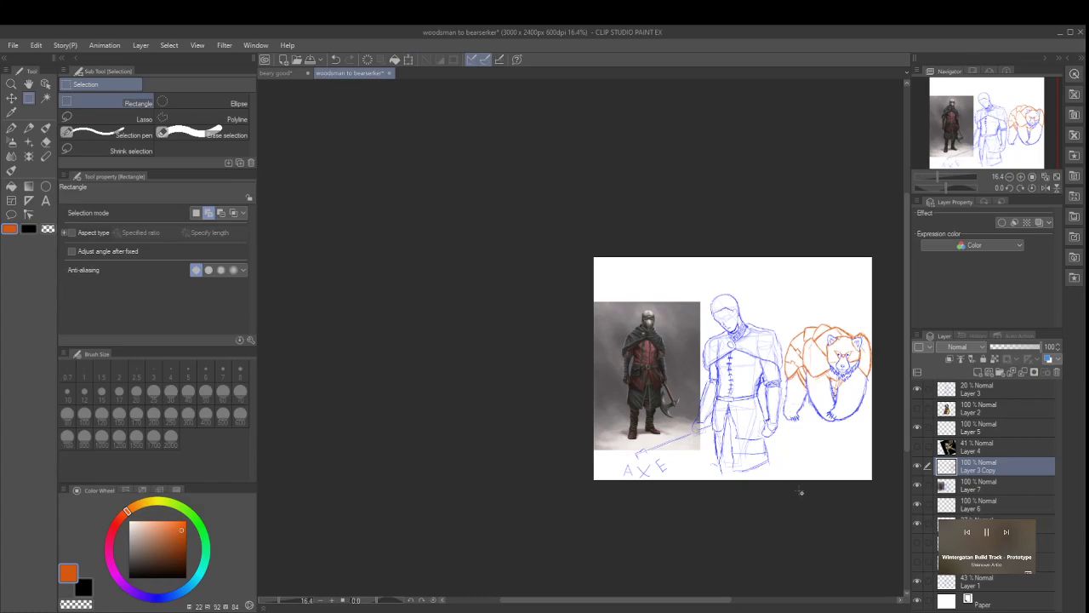
Step: Sketch both of the woodsman's eyes with irises in orange over the faint face guidelines, using the Mapping pen at size 15
scroll(851, 419, up, 2)
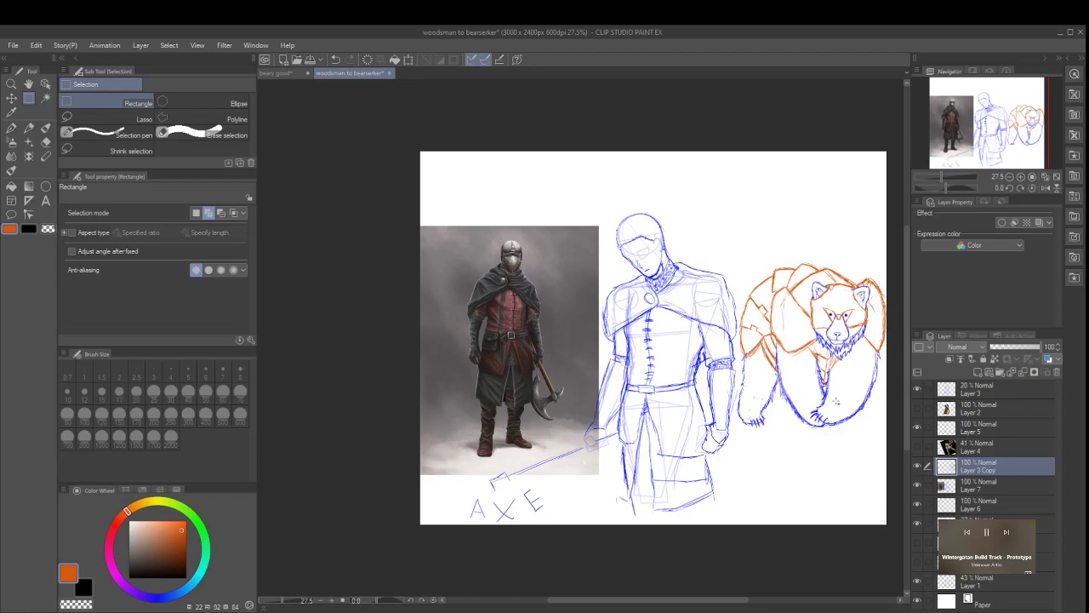
scroll(837, 402, up, 2)
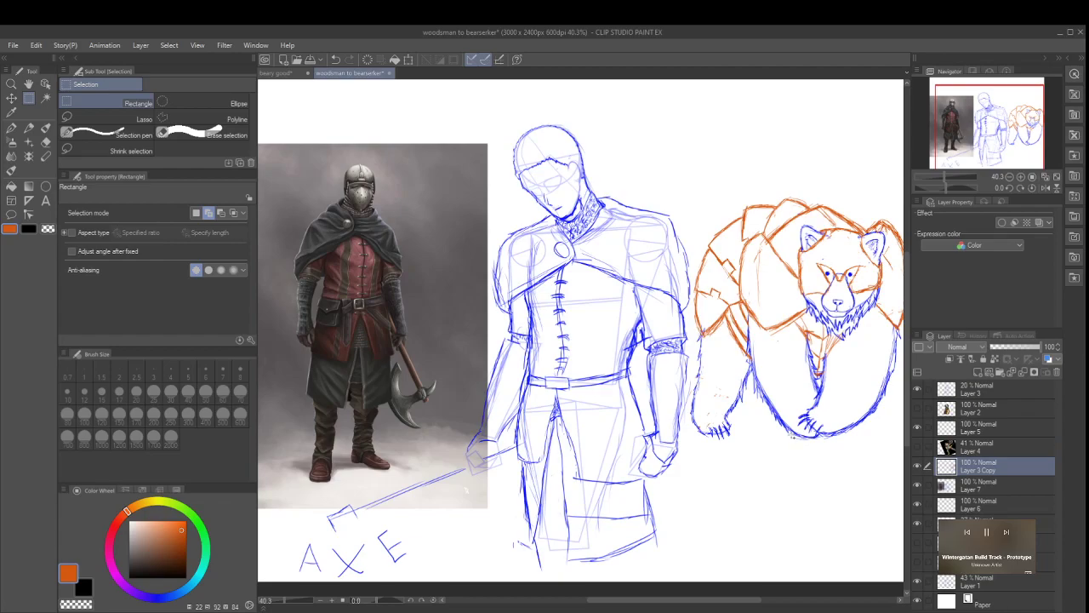
scroll(390, 537, down, 2)
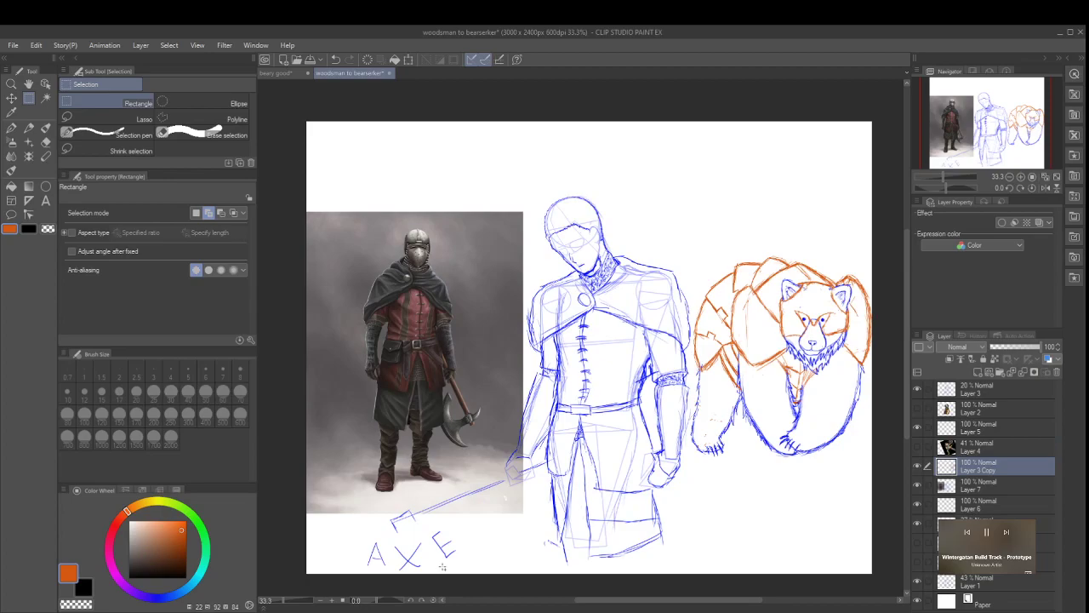
scroll(584, 199, up, 5)
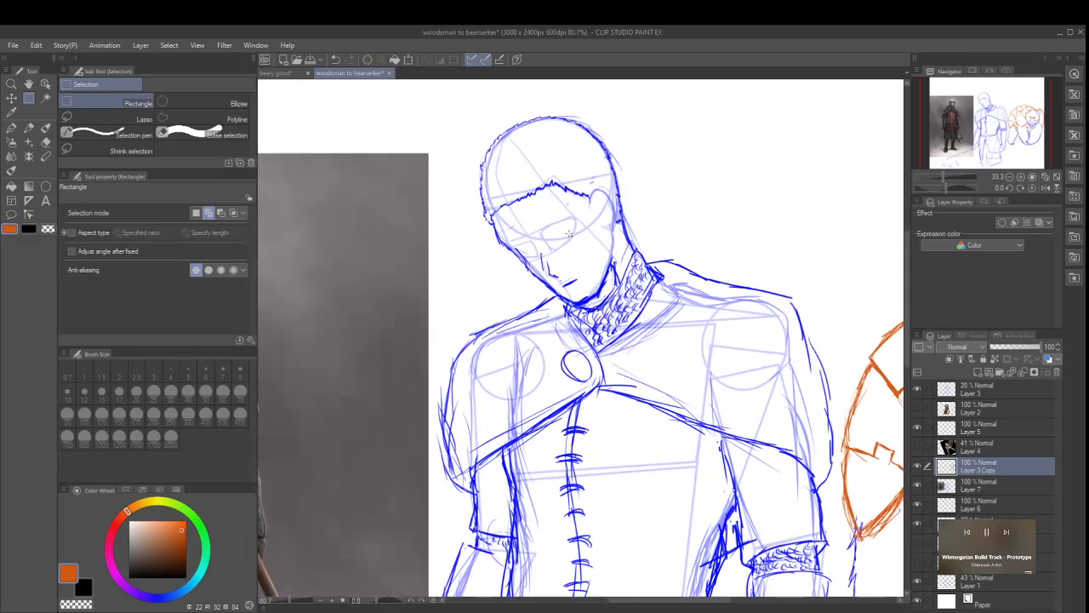
scroll(549, 247, up, 4)
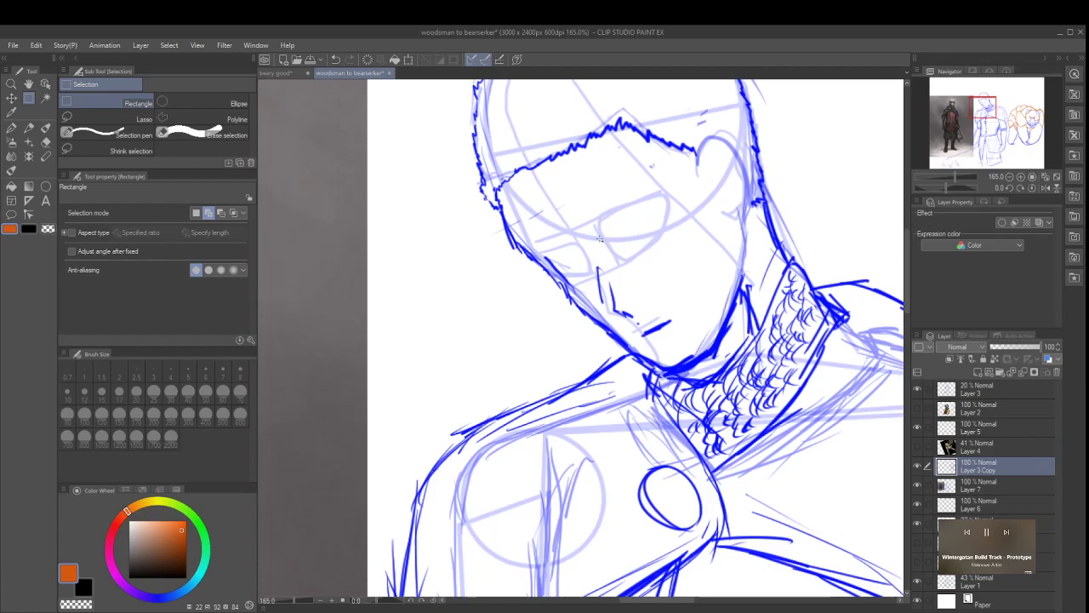
click(11, 128)
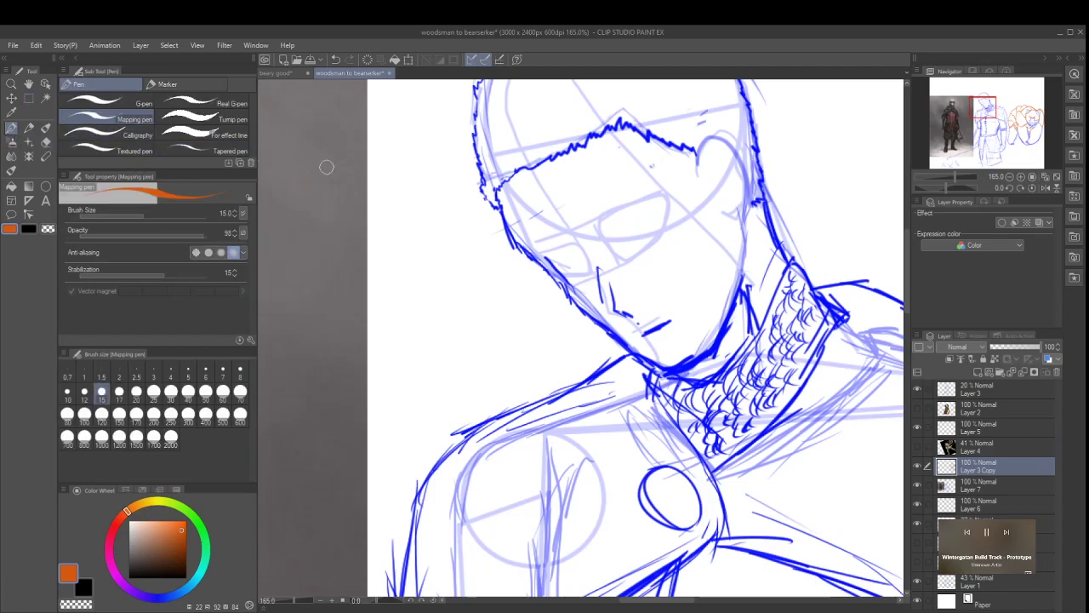
drag(605, 224, 601, 241)
key(ctrl+z)
drag(609, 250, 658, 201)
drag(628, 255, 662, 215)
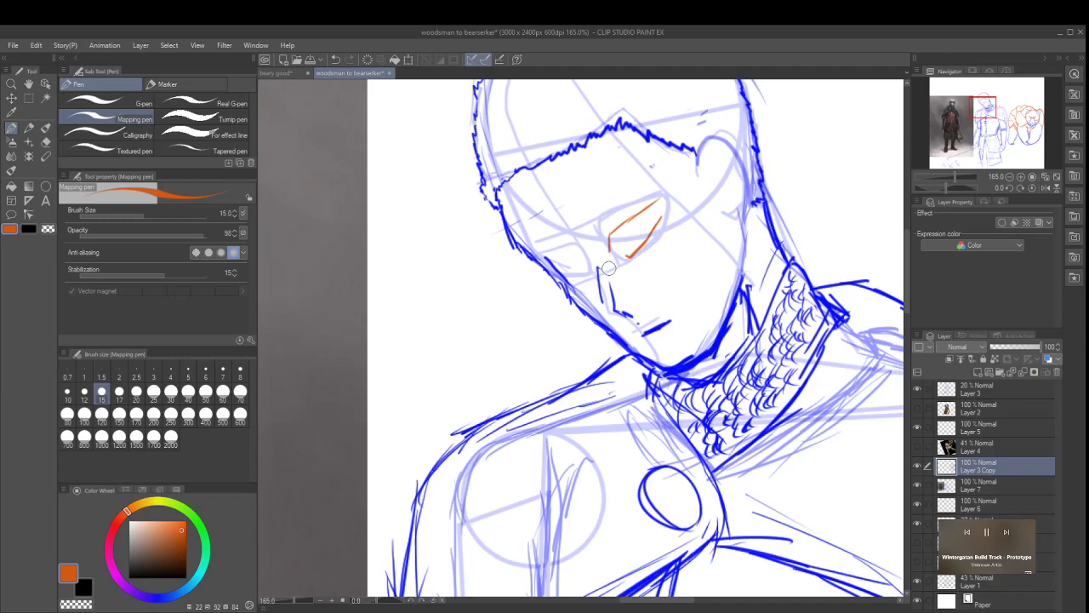
mouse_move(609, 228)
mouse_down()
mouse_move(636, 243)
mouse_move(634, 217)
mouse_move(638, 246)
mouse_up()
mouse_move(563, 256)
mouse_down()
mouse_move(582, 255)
mouse_move(538, 259)
mouse_move(572, 267)
mouse_up()
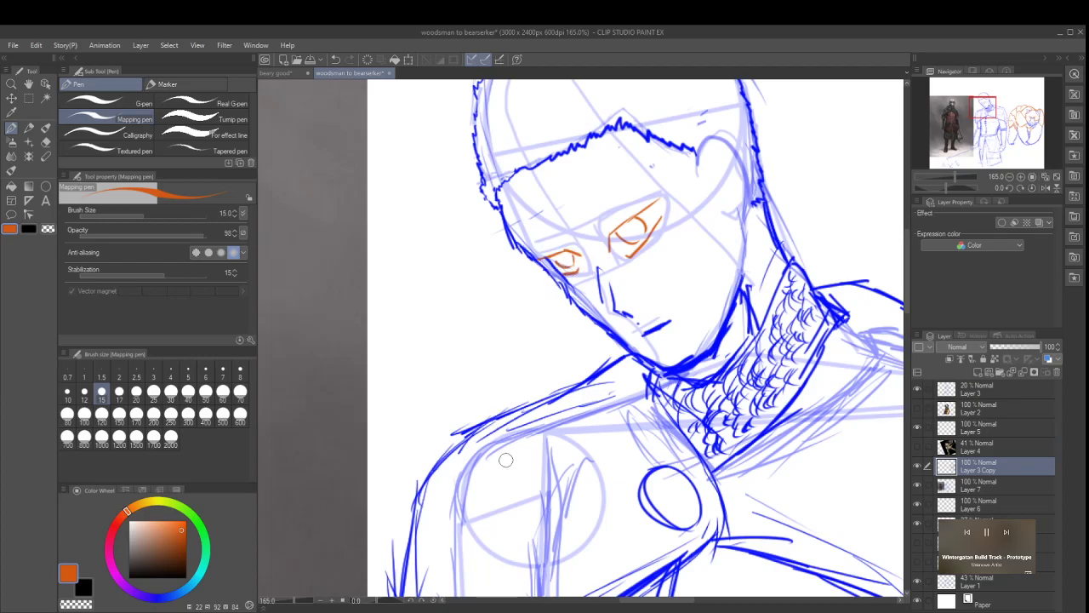
Step: Try long, thin orange eyebrows sweeping outward above the woodsman's eyes, reinforcing them with repeated strokes
scroll(510, 443, down, 2)
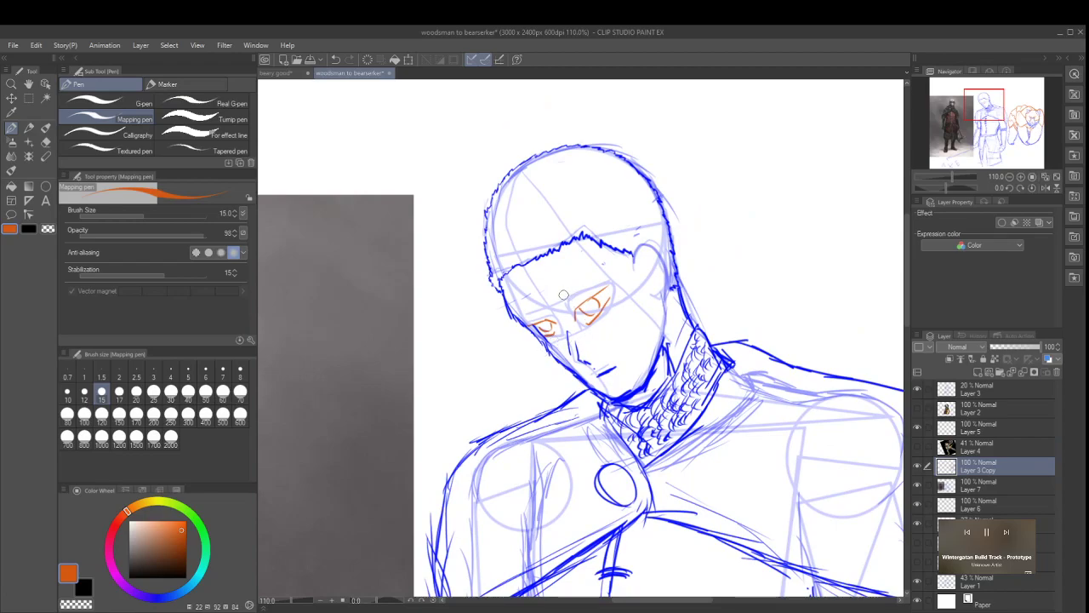
drag(564, 306, 591, 287)
drag(551, 317, 506, 315)
drag(543, 312, 482, 344)
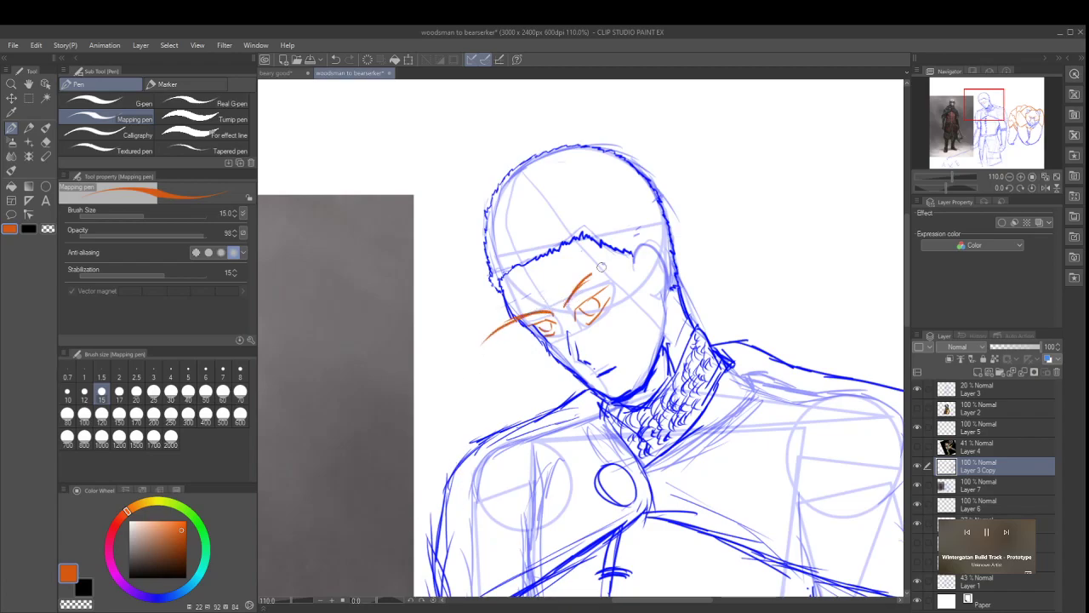
drag(567, 305, 607, 265)
mouse_move(511, 320)
mouse_down()
mouse_move(485, 336)
mouse_move(551, 314)
mouse_up()
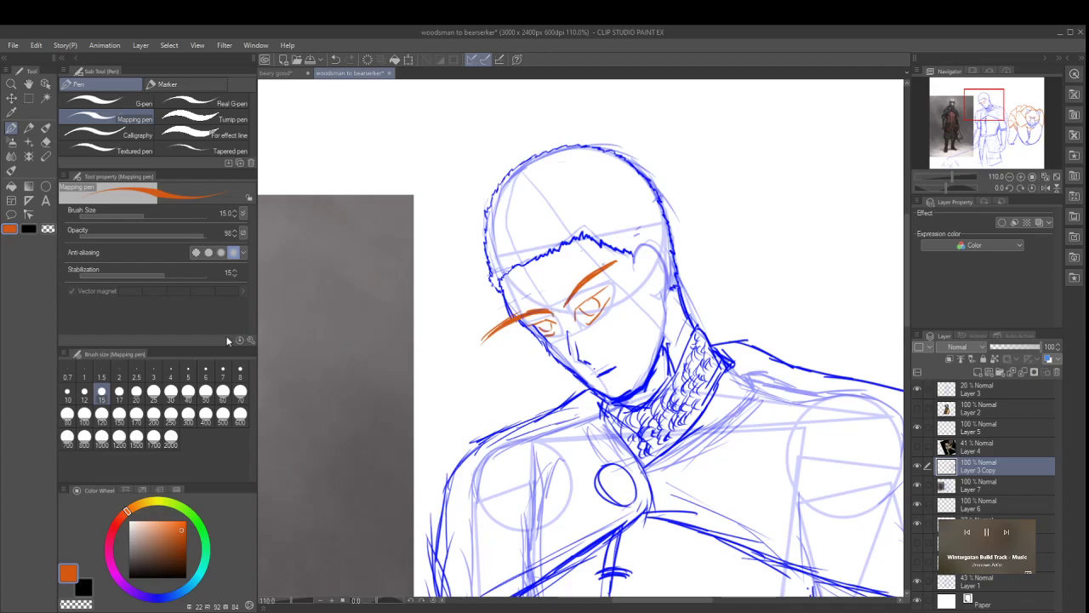
Step: Try widening the outer ends of both eyebrows with the Mapping pen at size 60
click(156, 412)
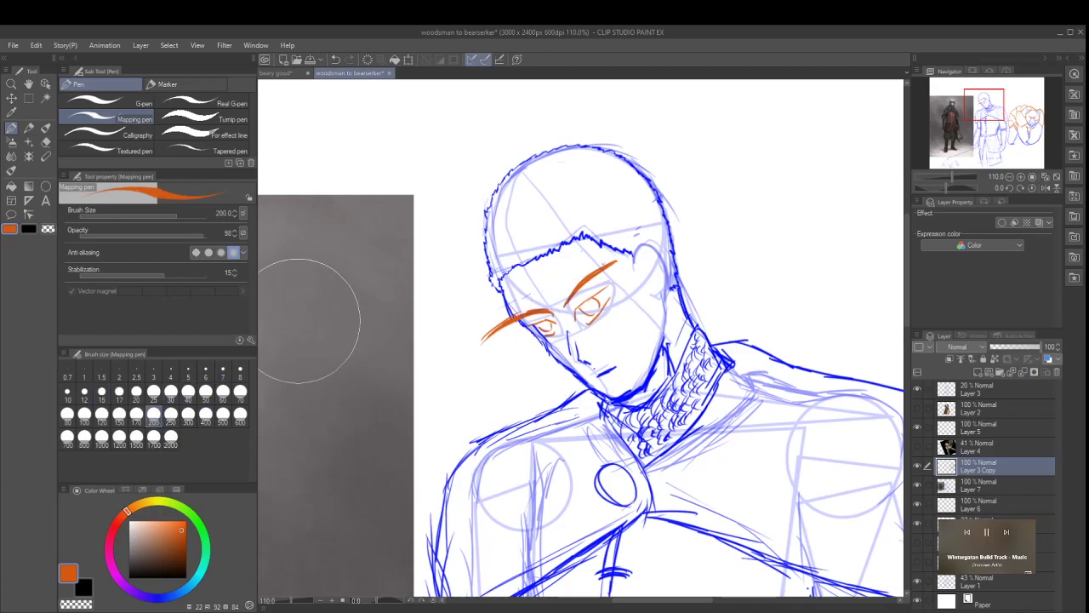
click(136, 391)
mouse_move(502, 327)
mouse_down()
mouse_move(470, 345)
mouse_move(536, 313)
mouse_move(526, 309)
mouse_move(549, 311)
mouse_move(455, 336)
mouse_move(471, 345)
mouse_move(462, 333)
mouse_move(504, 315)
mouse_move(463, 347)
mouse_move(485, 335)
mouse_up()
click(222, 390)
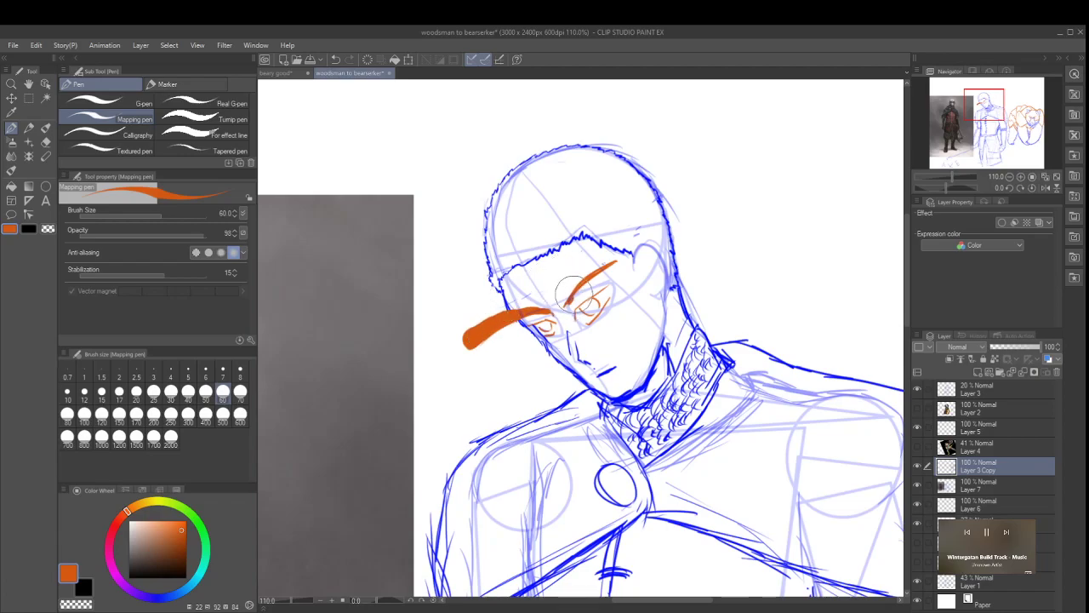
mouse_move(566, 315)
mouse_down()
mouse_move(626, 270)
mouse_move(586, 285)
mouse_move(620, 263)
mouse_move(586, 283)
mouse_move(621, 266)
mouse_up()
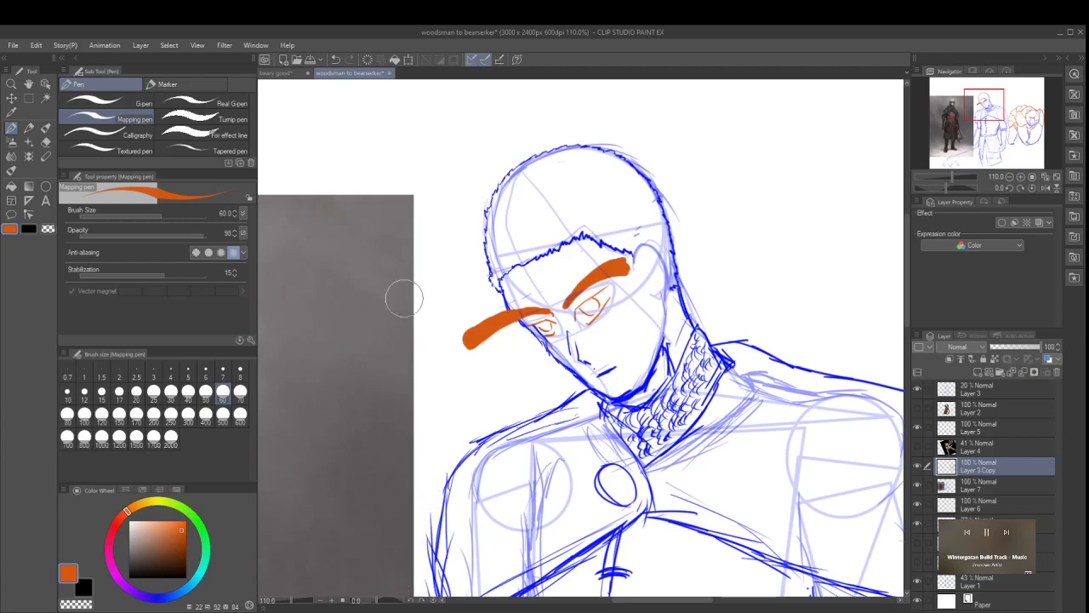
Step: Square off the outer ends of the thick eyebrows and remove both eyebrows from the face
drag(473, 342, 460, 326)
key(ctrl+z)
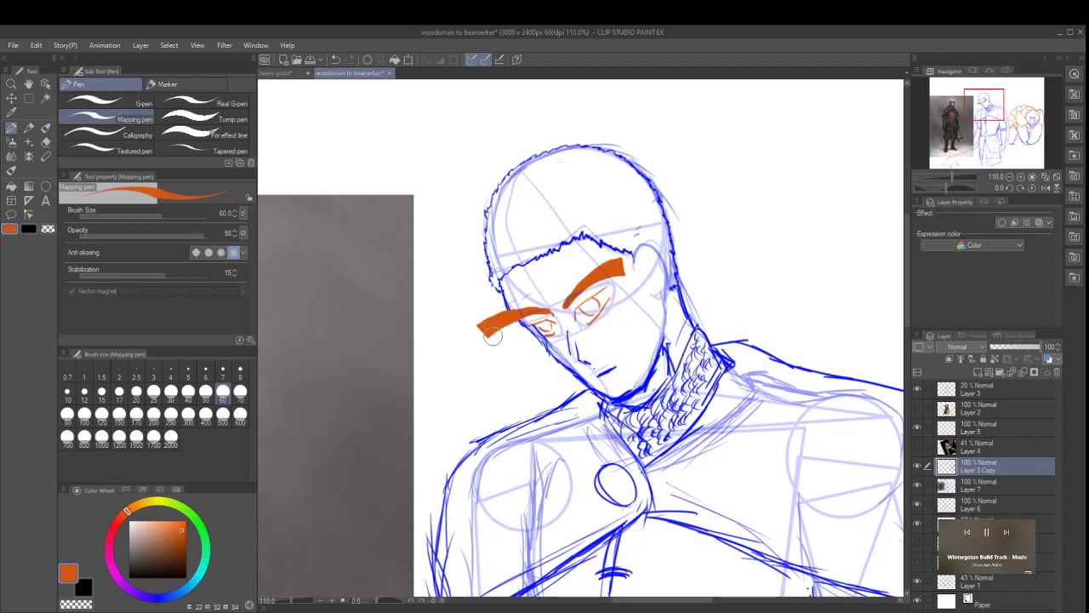
mouse_move(479, 328)
mouse_down()
mouse_move(543, 299)
mouse_move(552, 308)
mouse_move(578, 281)
mouse_move(621, 272)
mouse_up()
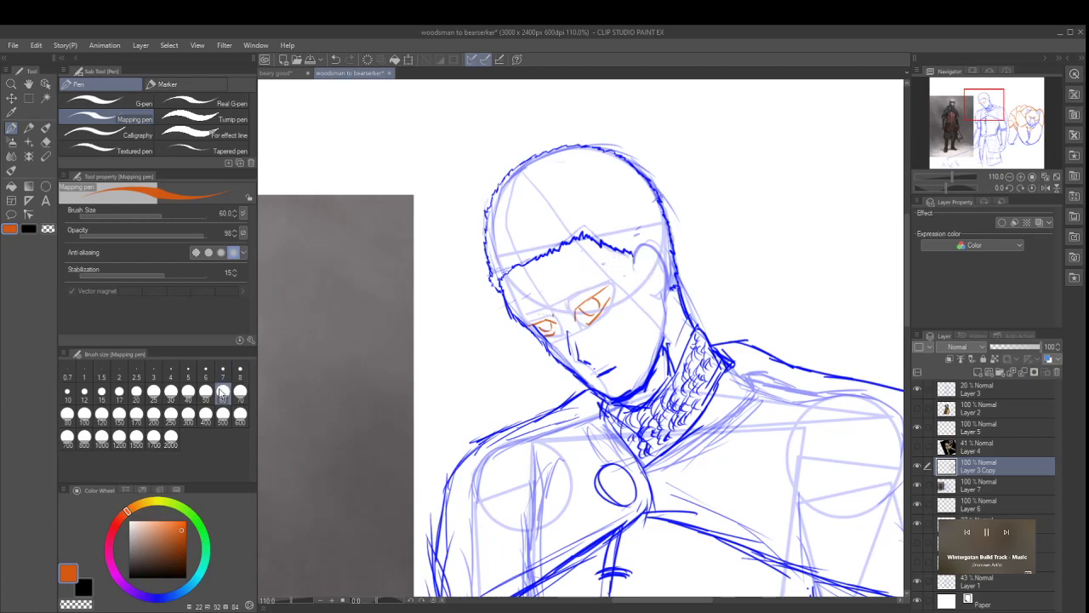
Step: Try short, blocky eyebrows above both eyes with the Mapping pen at size 150, and undo them
click(119, 415)
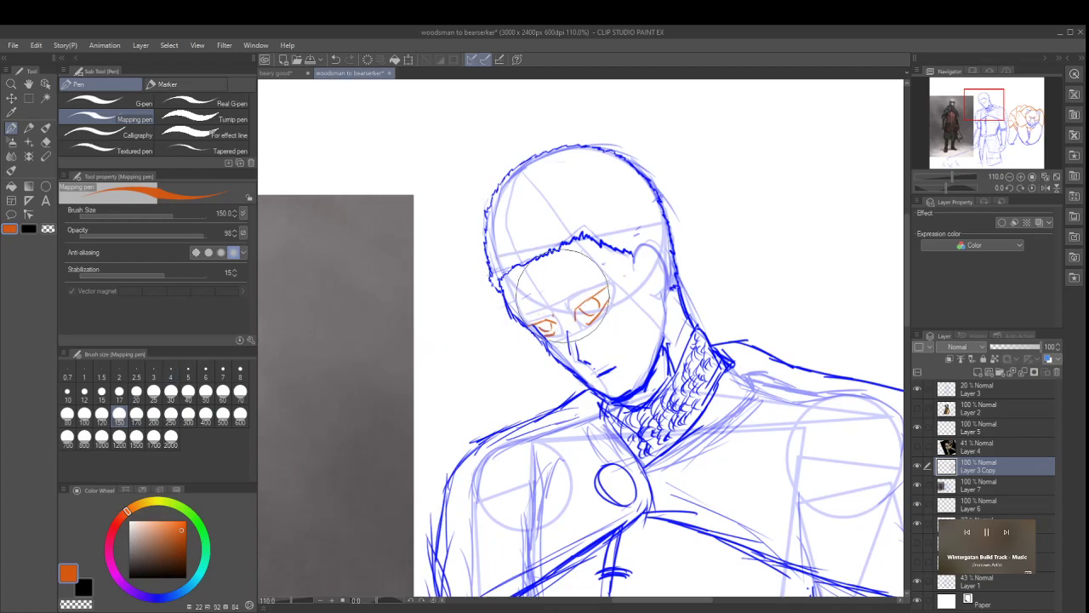
drag(526, 311, 596, 274)
key(ctrl+z)
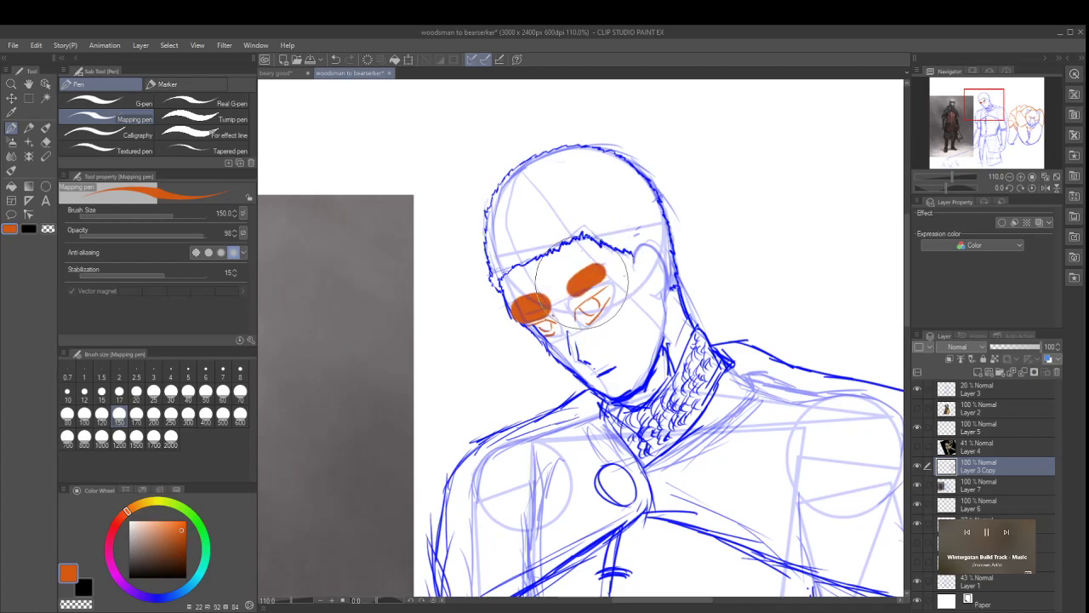
key(ctrl+z)
key(ctrl+z)
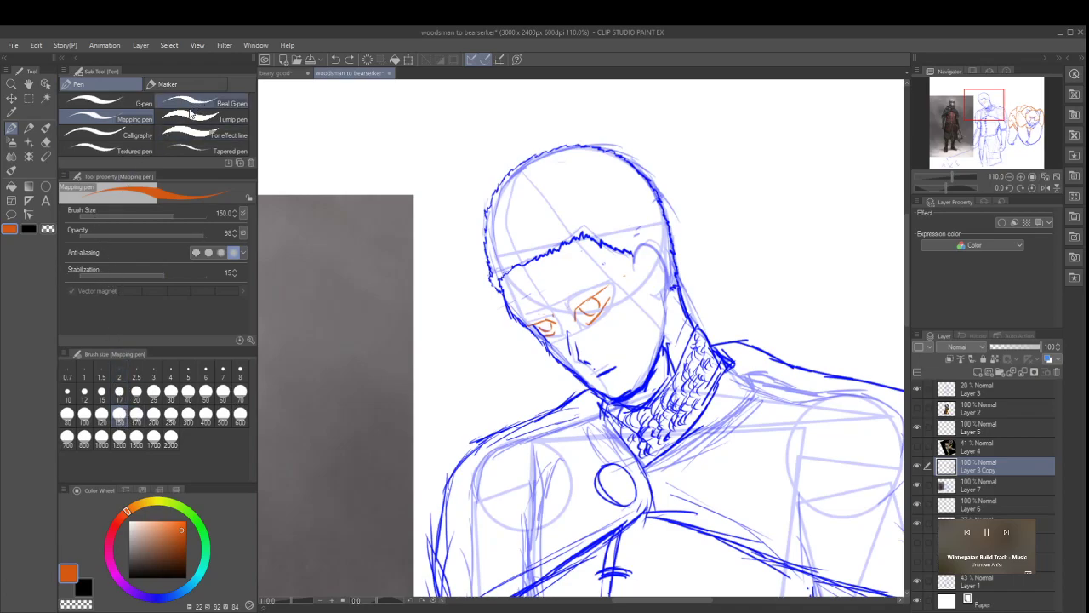
Step: Test the Felt pen and the Pointillism brush with strokes on the blank area beside the head, undoing each test
click(28, 129)
click(12, 130)
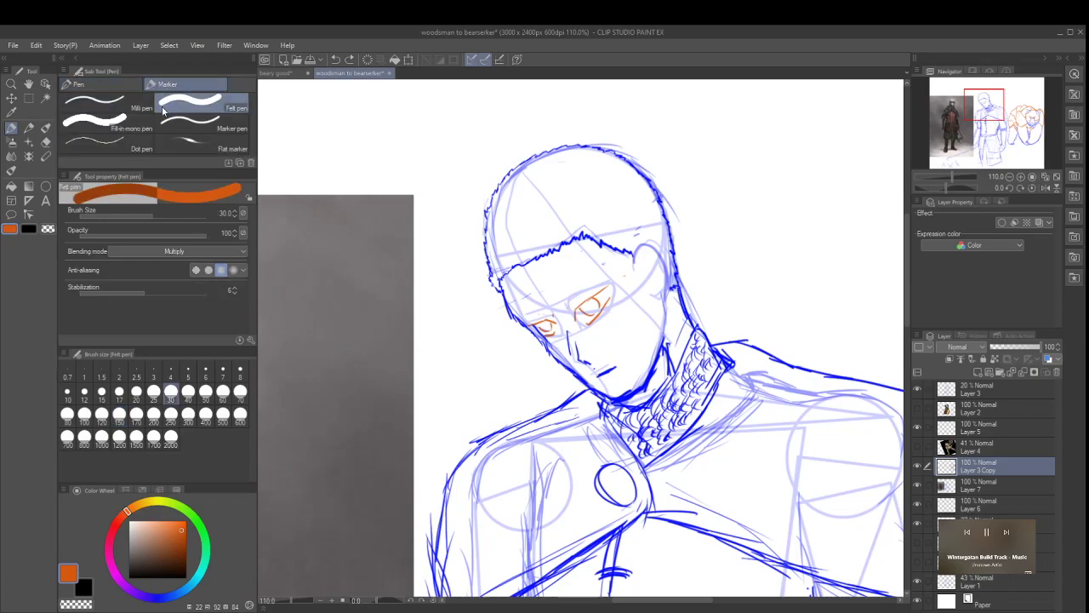
mouse_move(381, 167)
mouse_down()
mouse_move(407, 141)
mouse_move(415, 188)
mouse_move(441, 179)
mouse_move(493, 130)
mouse_up()
key(ctrl+z)
key(ctrl+z)
key(ctrl+z)
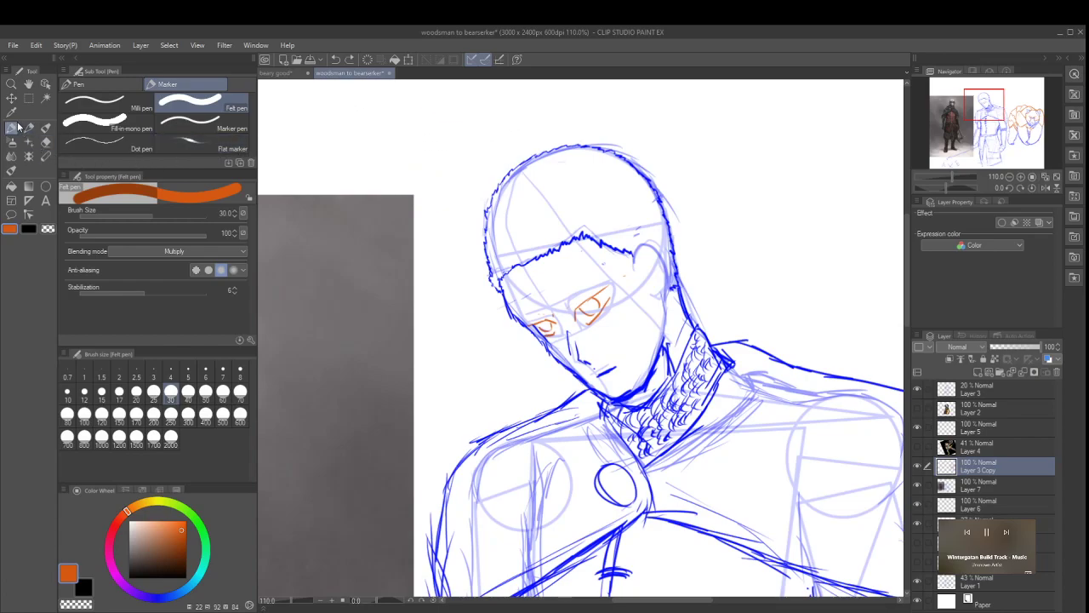
click(45, 126)
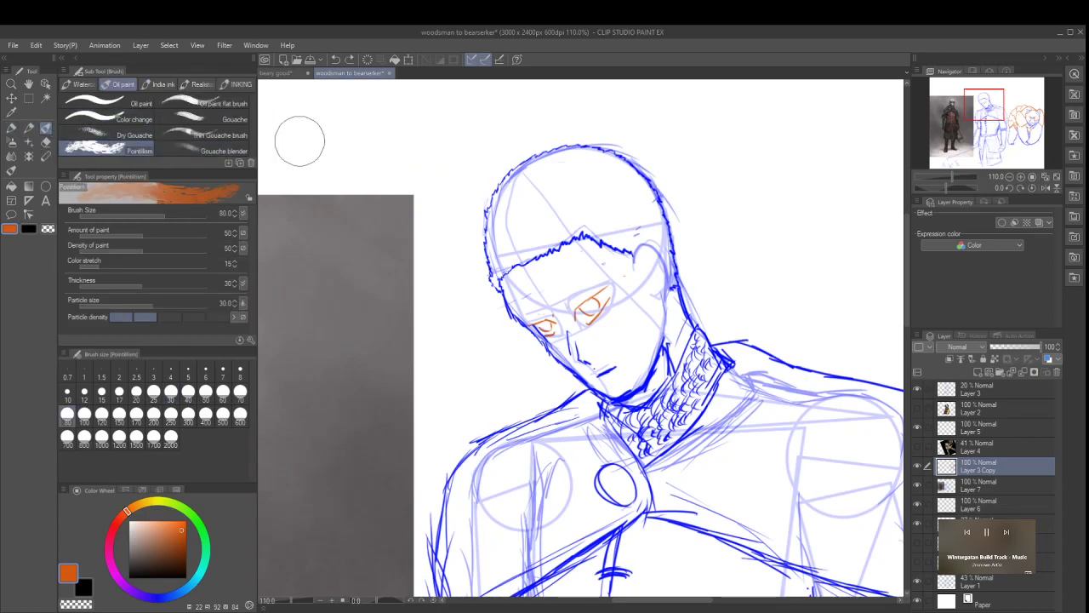
drag(297, 138, 366, 128)
key(ctrl+z)
Step: Switch to the Flat marker at size 50 and set its tip angle to about 225 degrees
click(12, 173)
click(17, 156)
click(14, 131)
click(14, 130)
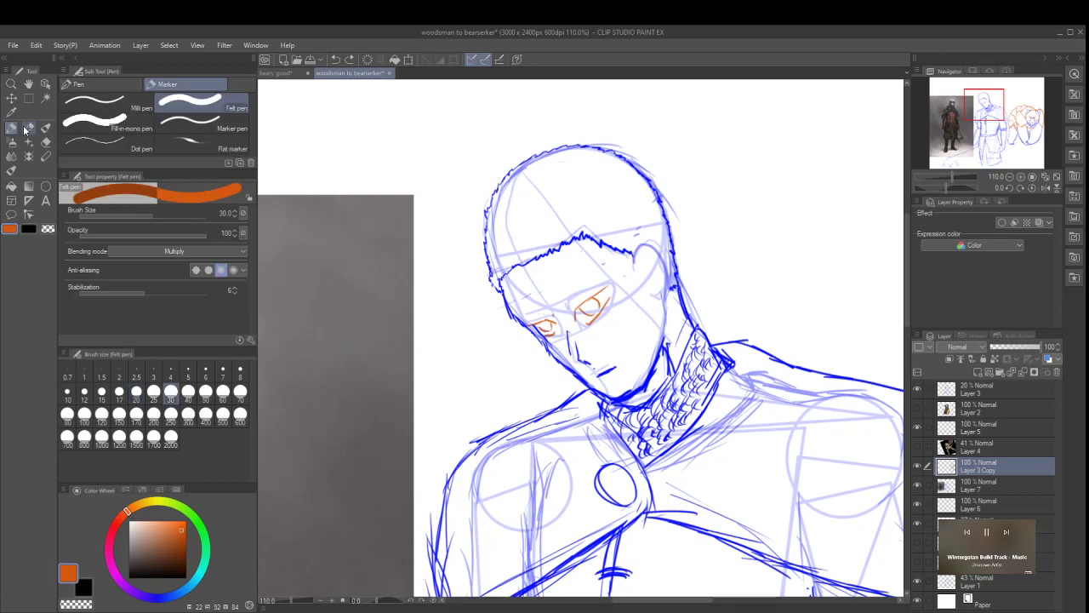
click(186, 146)
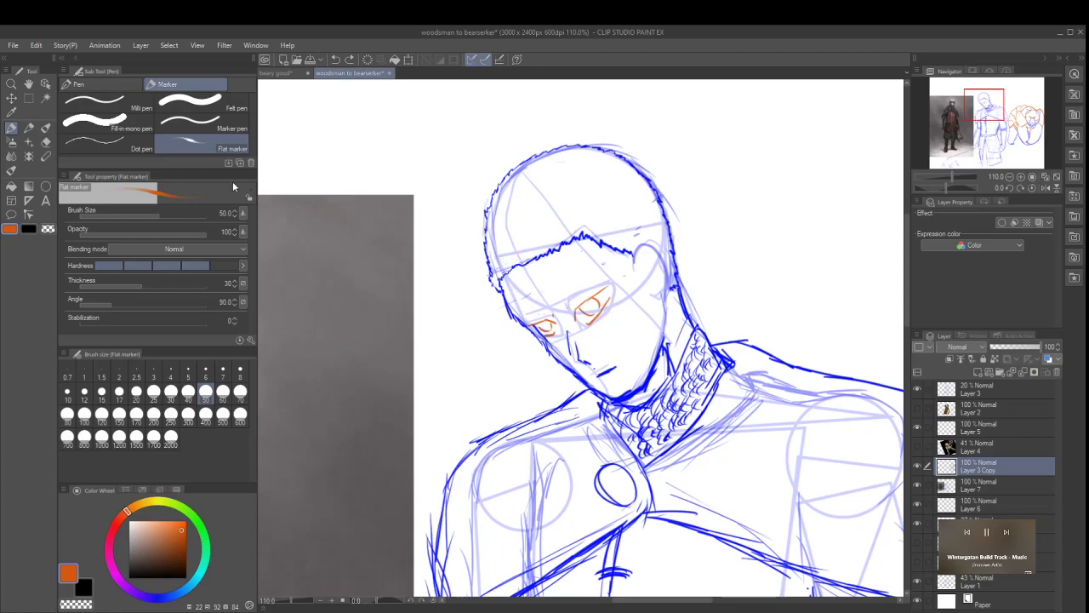
scroll(194, 306, up, 4)
drag(111, 304, 95, 303)
click(96, 311)
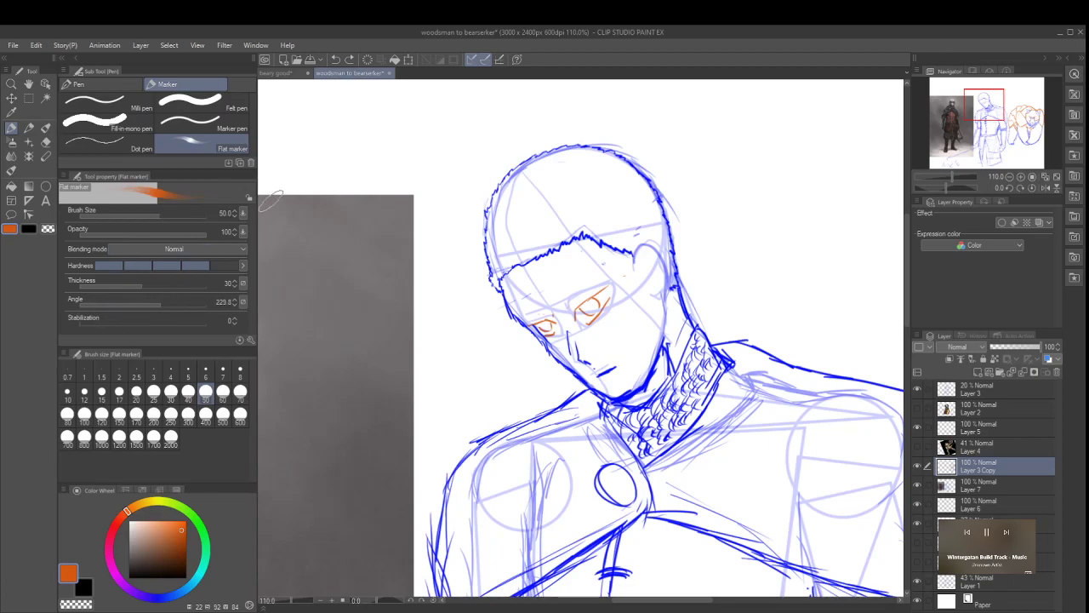
Step: Set the Flat marker's tip angle to about 313 degrees and paint a broad orange eyebrow above the eye nearer the ear
click(160, 305)
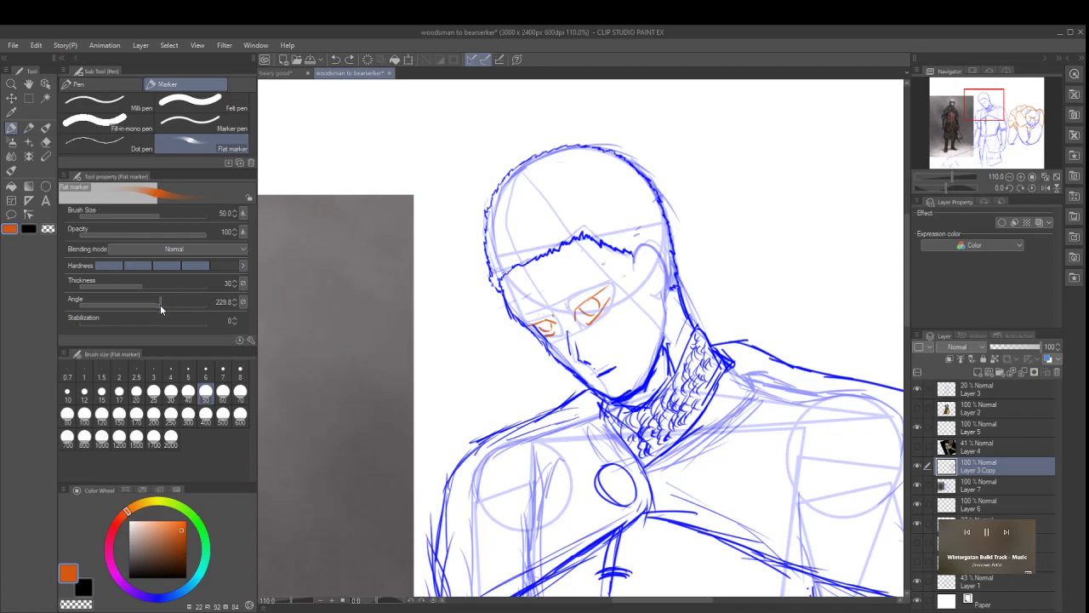
click(100, 313)
click(204, 305)
click(175, 308)
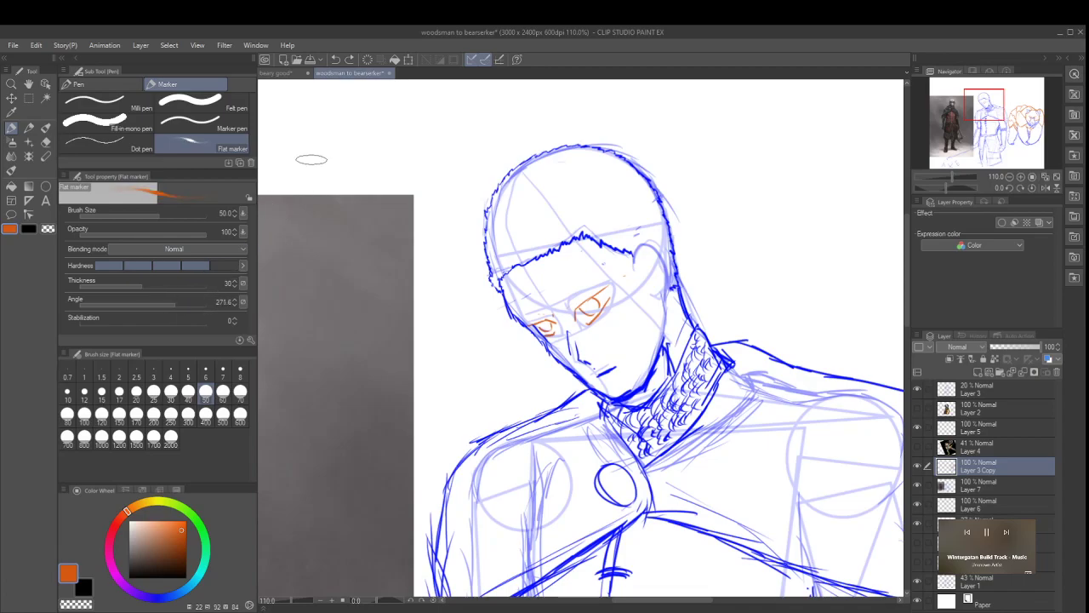
click(187, 306)
mouse_move(563, 289)
mouse_down()
mouse_move(600, 268)
mouse_move(560, 293)
mouse_move(587, 277)
mouse_up()
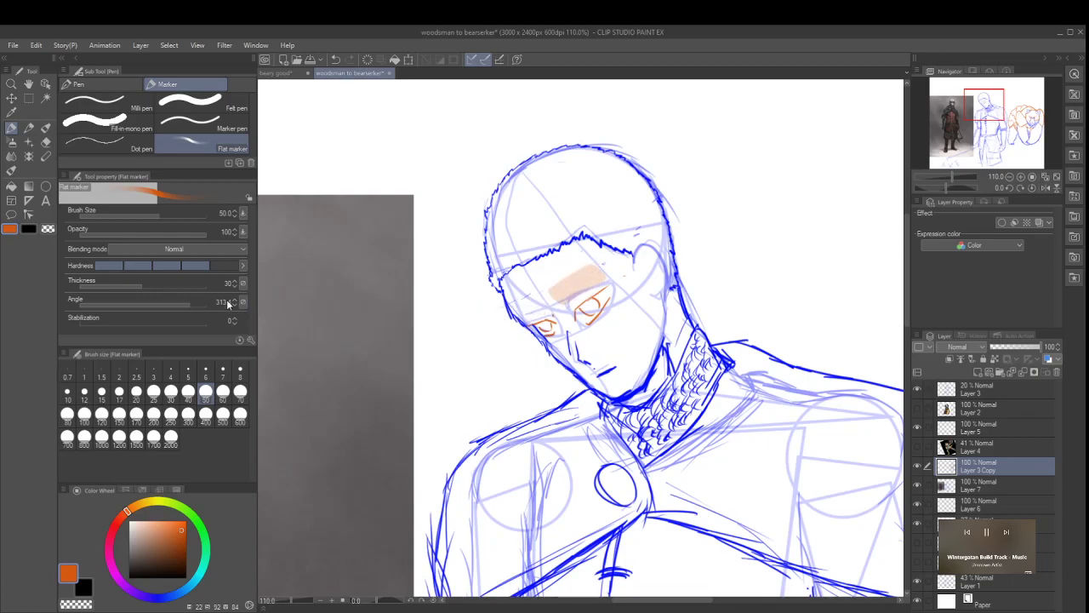
Step: With the Flat marker's angle at 324.6, paint the matching orange eyebrow above the far eye and darken both eyebrows with repeated strokes
mouse_move(188, 302)
mouse_down()
mouse_move(176, 305)
mouse_move(196, 301)
mouse_up()
mouse_move(198, 303)
mouse_down()
mouse_move(250, 292)
mouse_move(193, 302)
mouse_up()
mouse_move(532, 302)
mouse_down()
mouse_move(516, 310)
mouse_move(603, 273)
mouse_move(558, 293)
mouse_move(592, 274)
mouse_move(563, 294)
mouse_move(582, 278)
mouse_up()
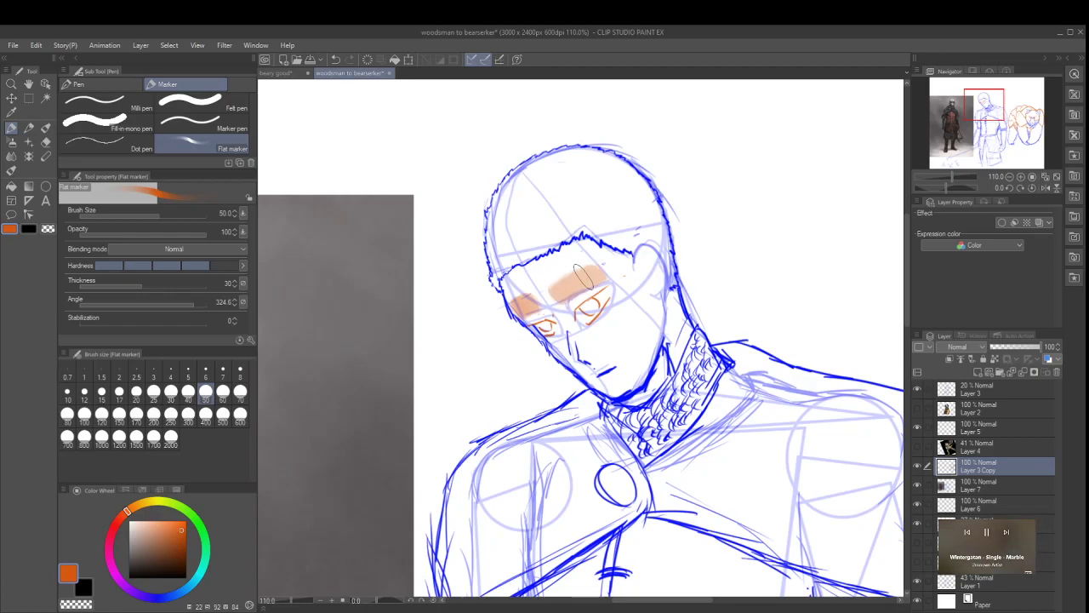
drag(519, 298, 509, 304)
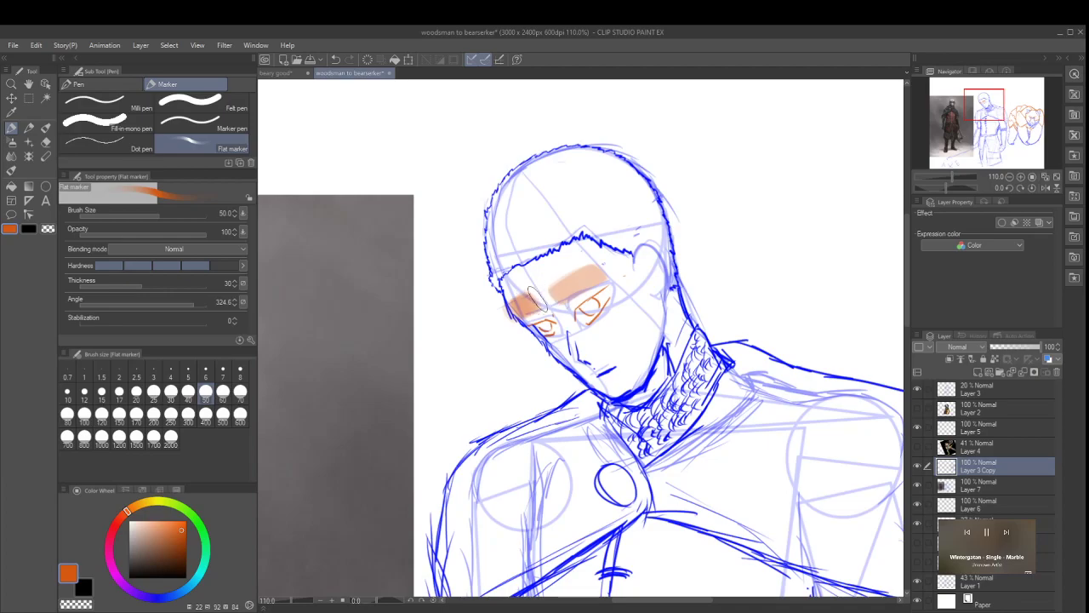
drag(538, 298, 598, 272)
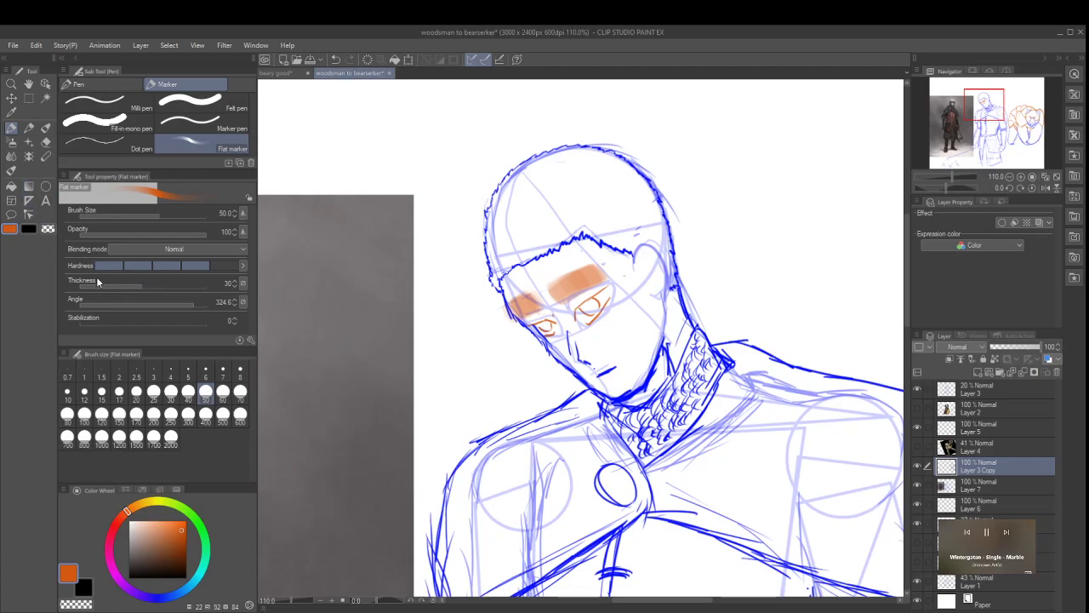
scroll(646, 328, down, 5)
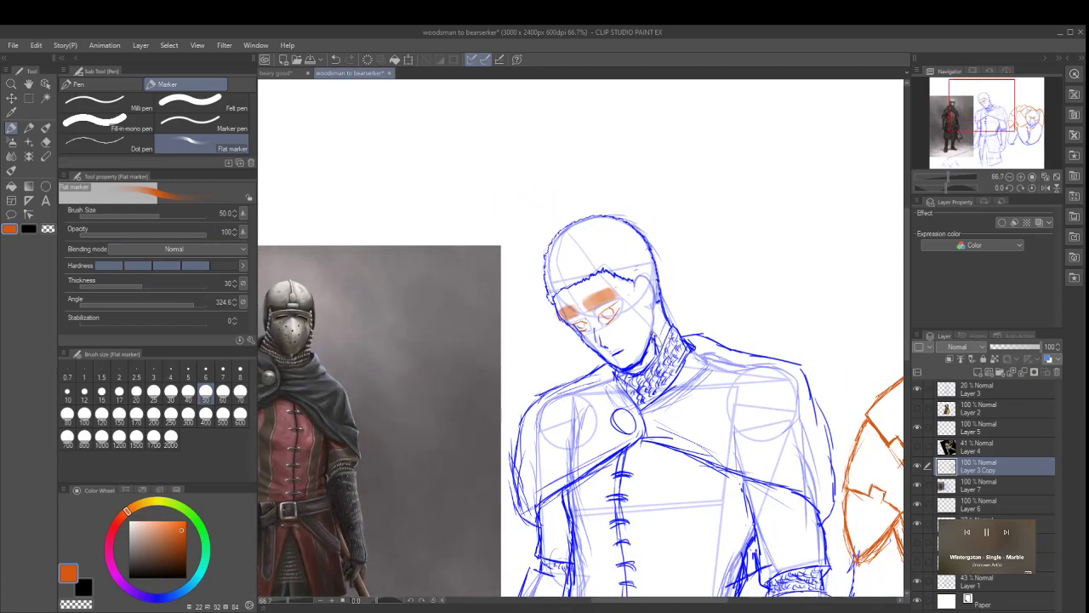
scroll(686, 318, down, 1)
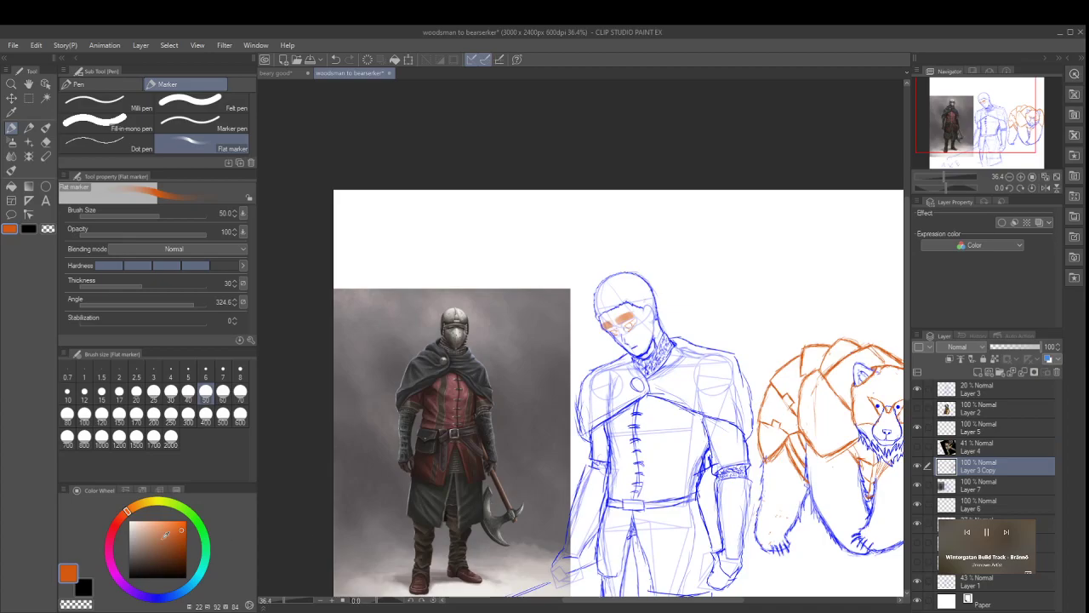
scroll(666, 364, up, 2)
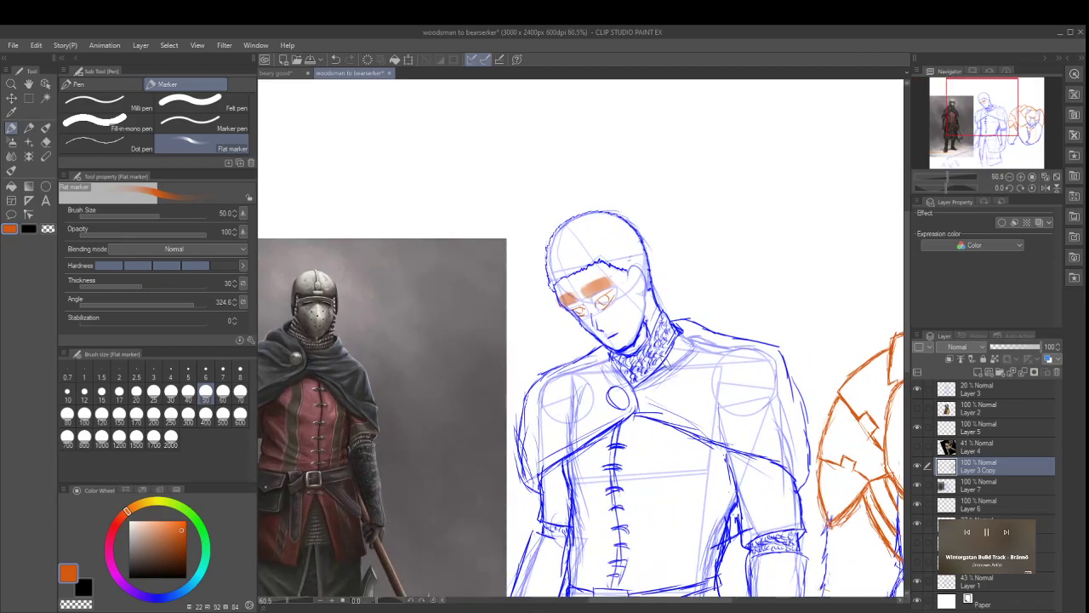
scroll(728, 461, down, 3)
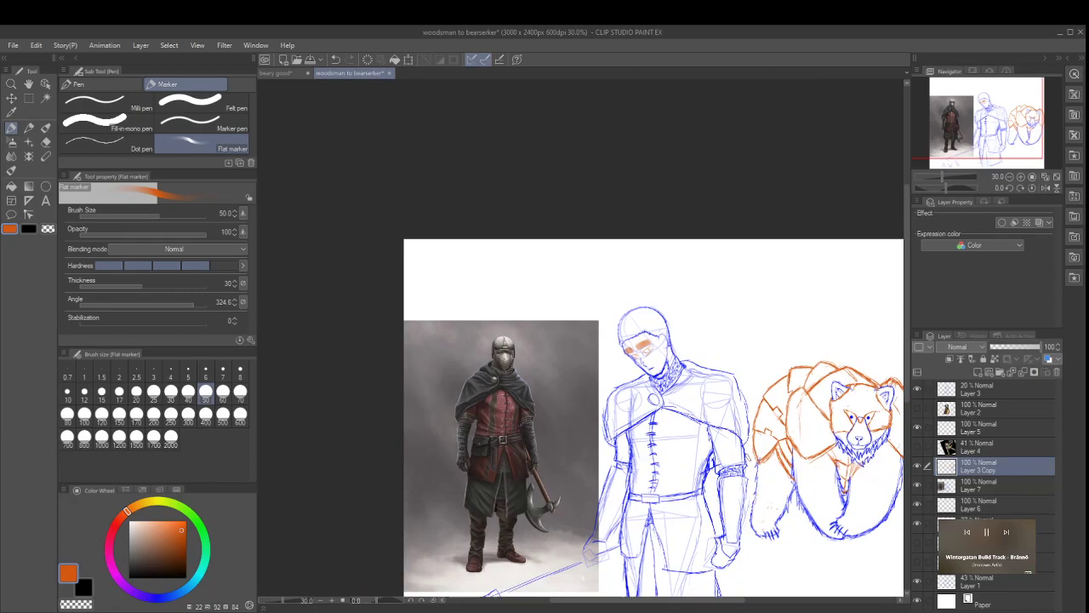
scroll(789, 476, up, 2)
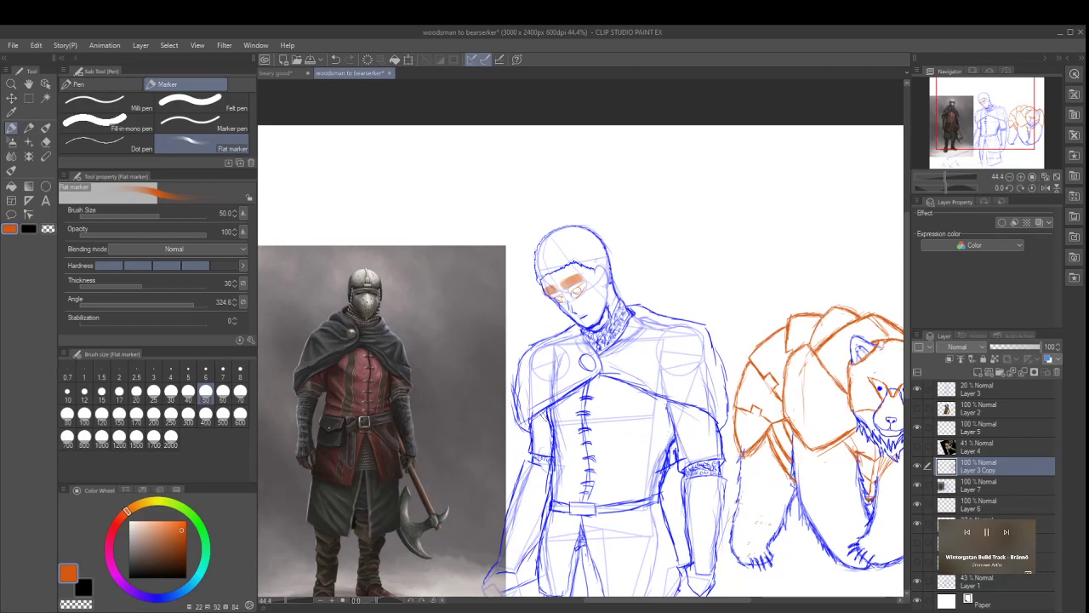
scroll(557, 428, down, 2)
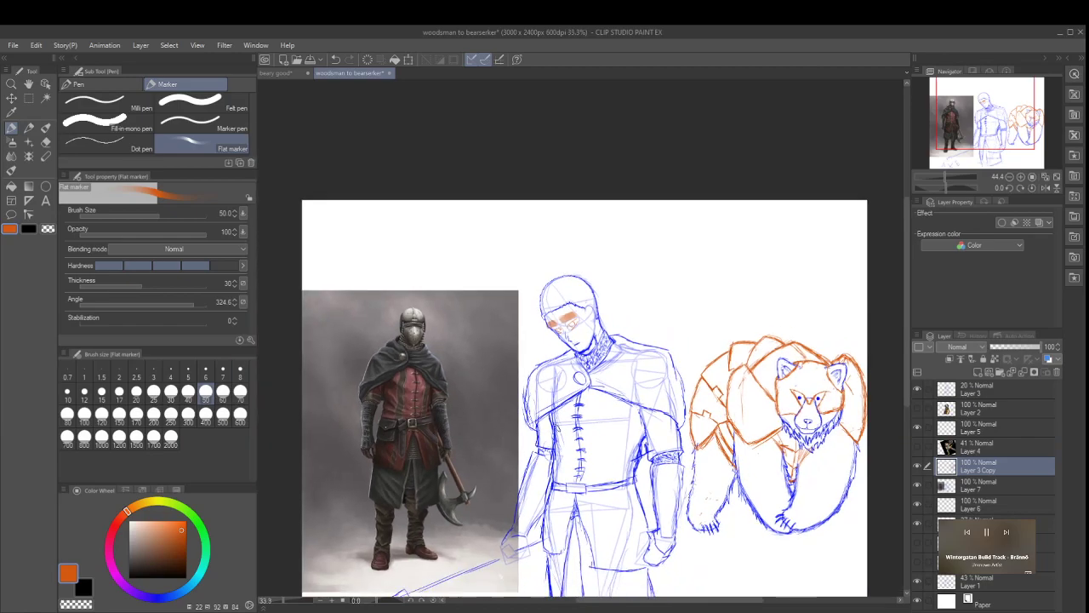